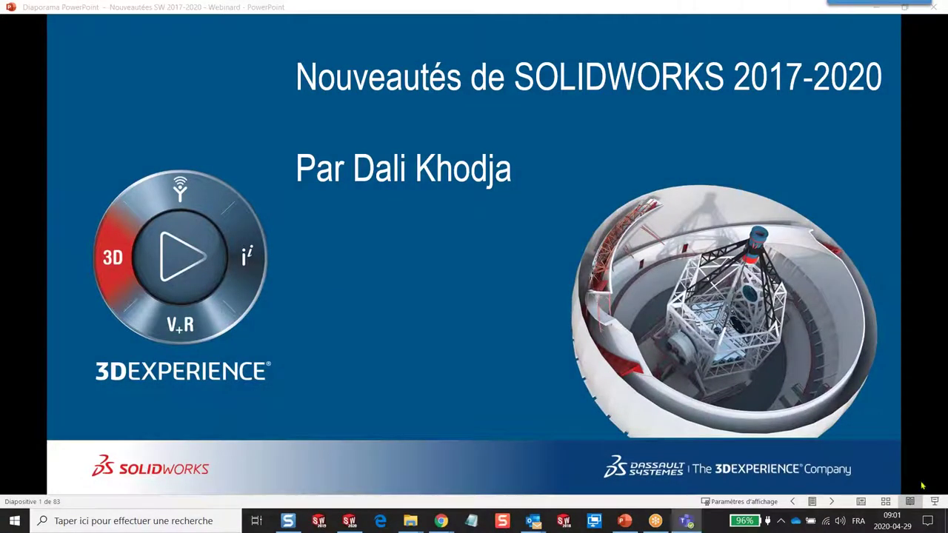
- Quit Microsoft Teams from the hidden tray icons, then advance the deck to the Performances slide
click(780, 521)
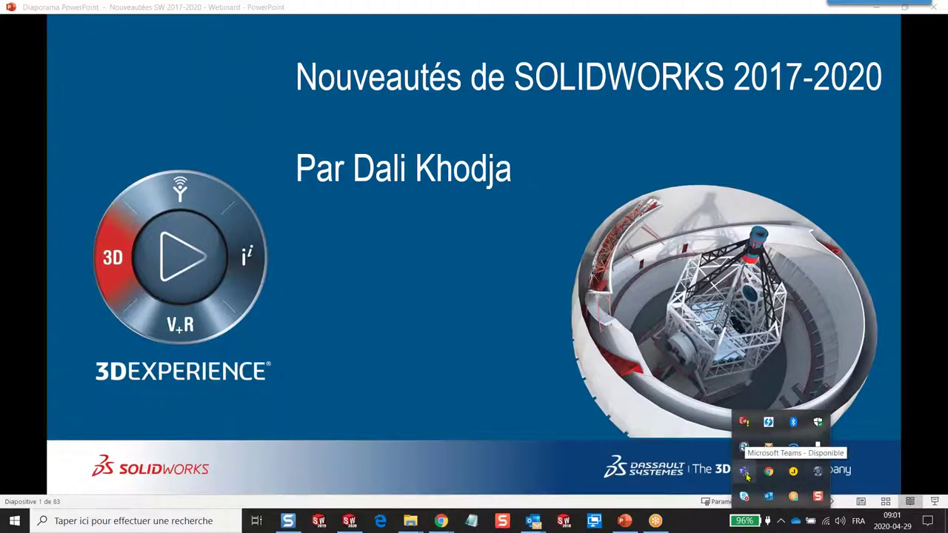
right_click(746, 476)
click(778, 464)
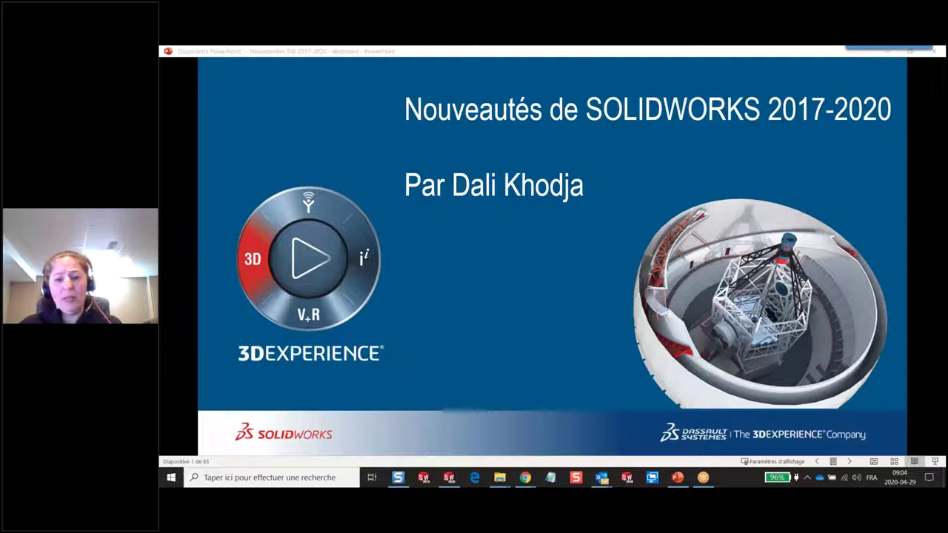
click(607, 288)
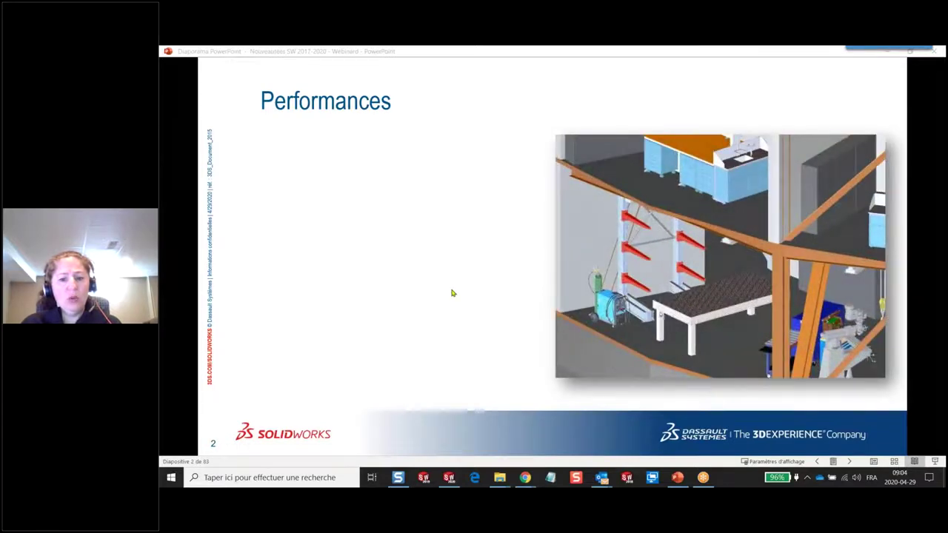
- Reveal the three Performances bullets and advance to slide 3 with the NVIDIA 3D settings screenshot
click(451, 292)
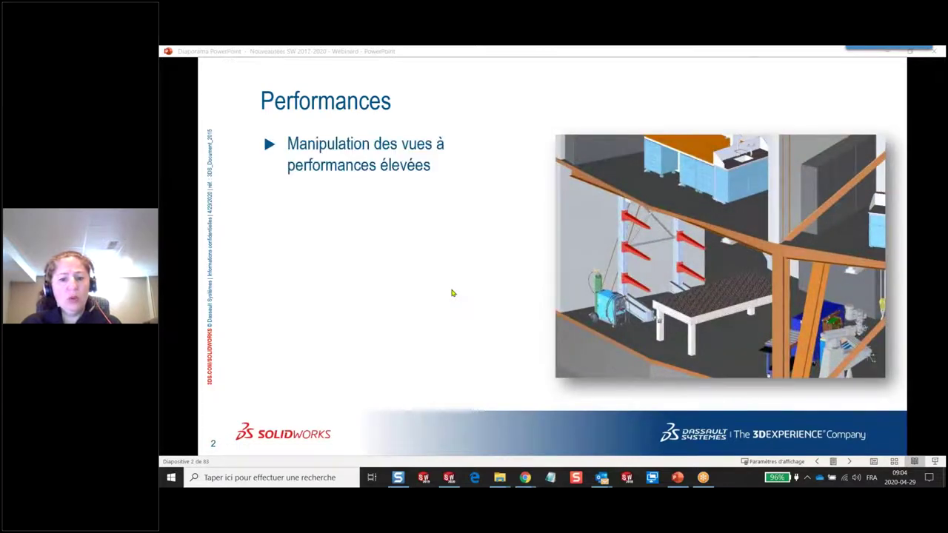
click(403, 181)
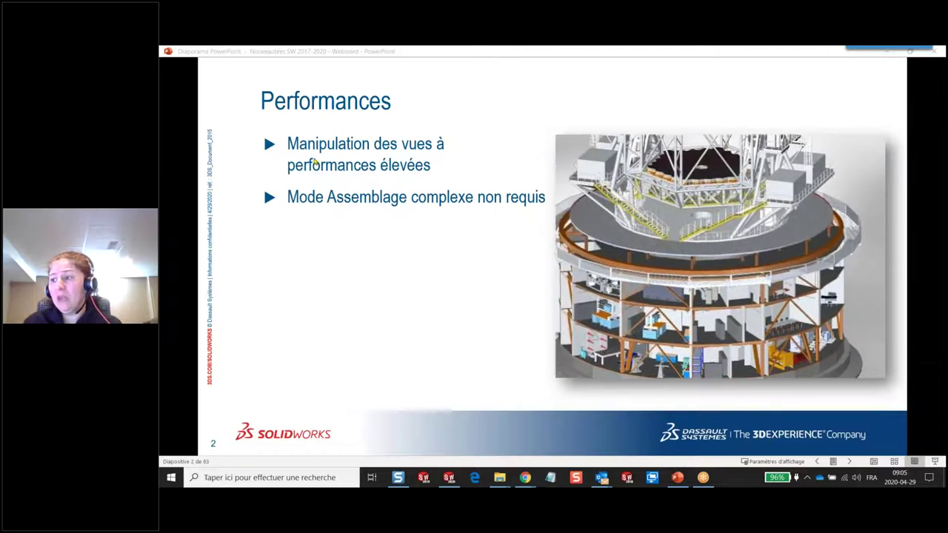
click(475, 347)
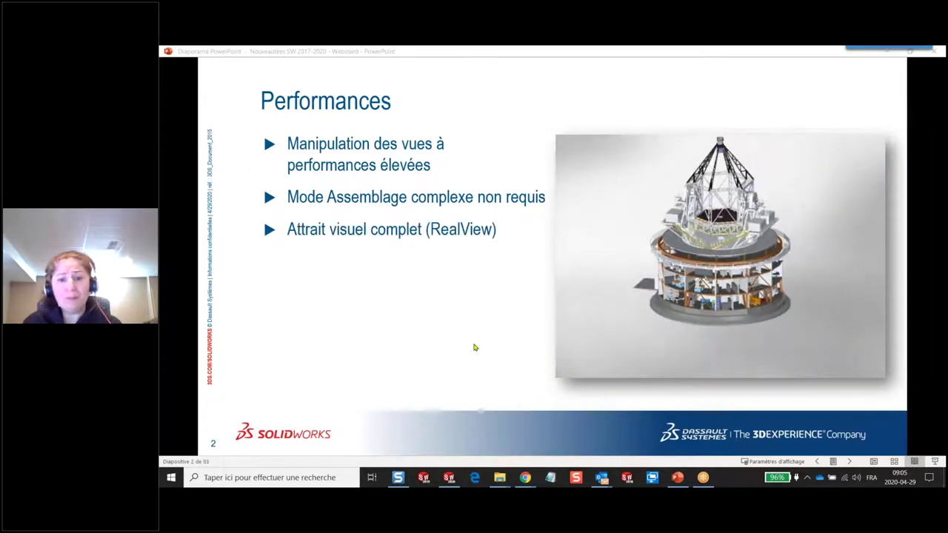
click(472, 345)
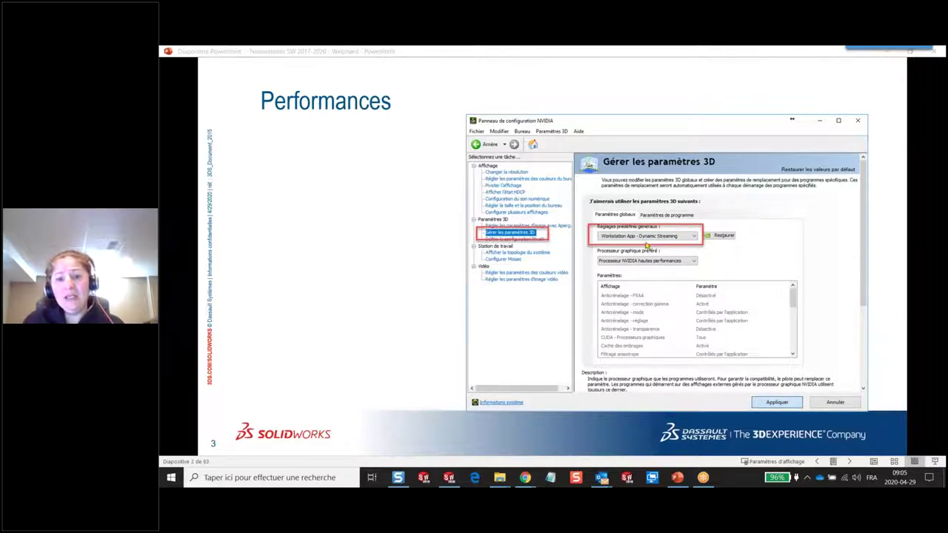
- Step through the NVIDIA settings slide to slide 4, the SOLIDWORKS Performance options screenshot
key(ctrl)
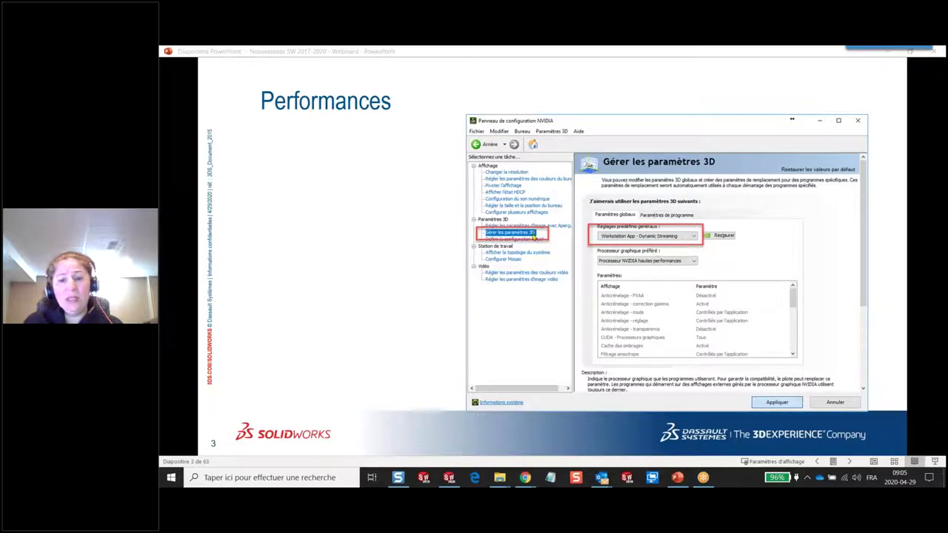
click(617, 244)
click(616, 244)
click(622, 260)
click(644, 318)
key(ctrl)
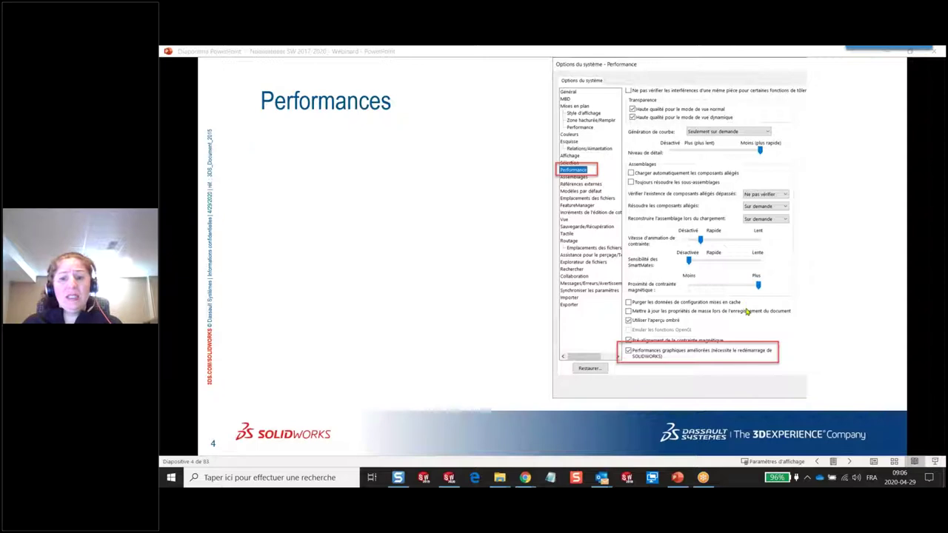
- Reveal the three Performances bullets, then advance to slide 6, 'Gestion des grandes conceptions'
click(747, 311)
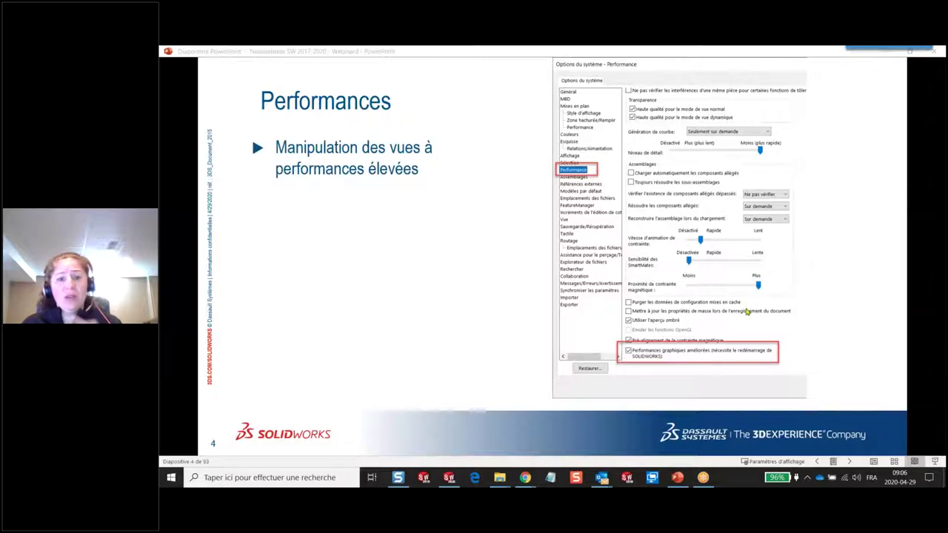
click(747, 312)
click(747, 312)
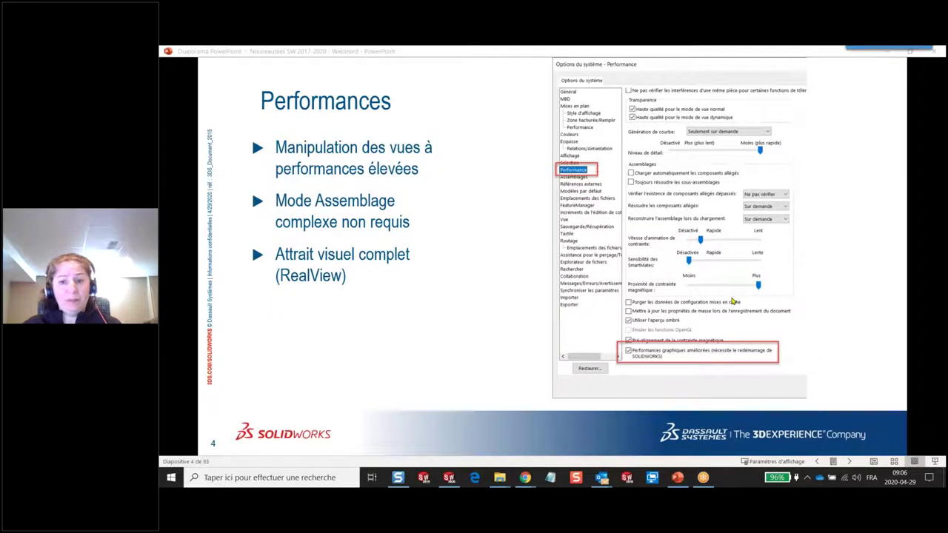
click(730, 298)
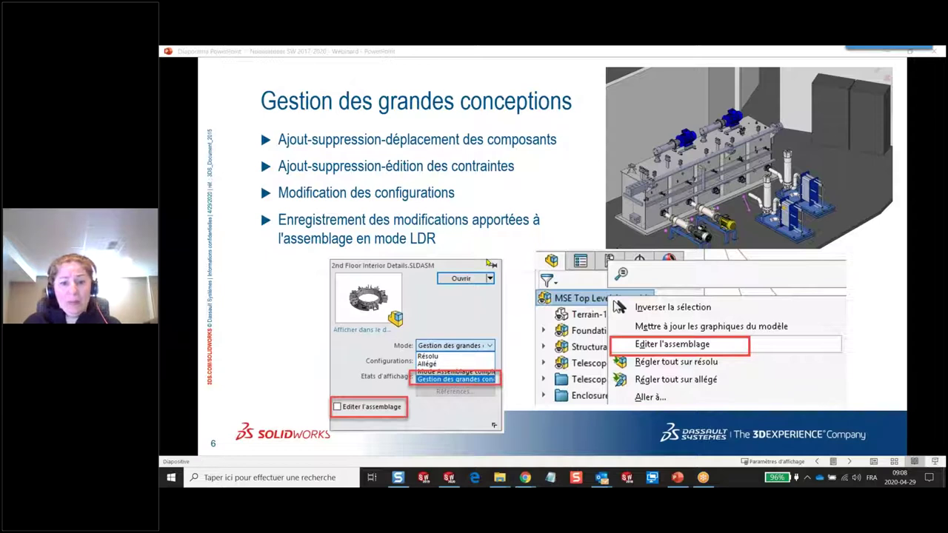
- Advance past the demo video slide to slide 8, 'Interface utilisateur' on recent documents
key(Right)
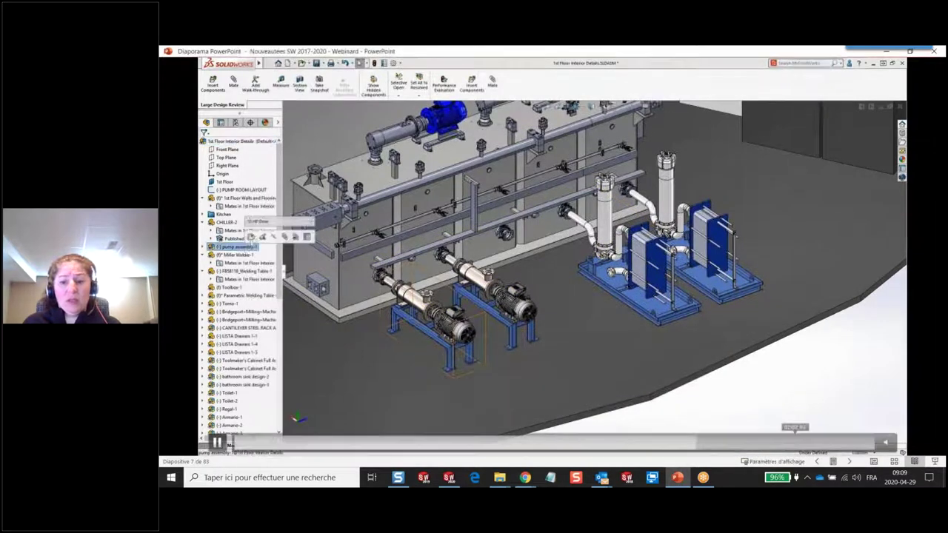
key(Right)
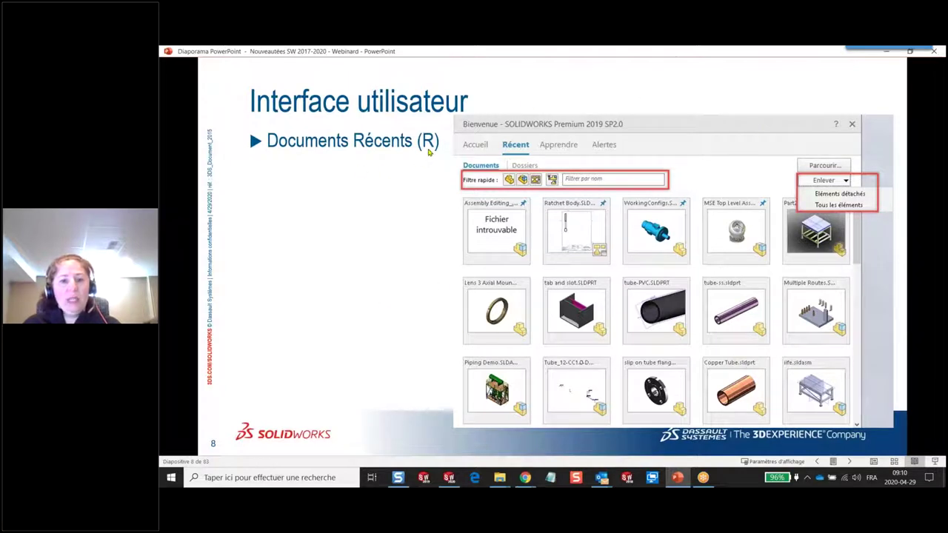
- Switch from the PowerPoint slideshow to the SOLIDWORKS 2020 window via the taskbar
key(ctrl)
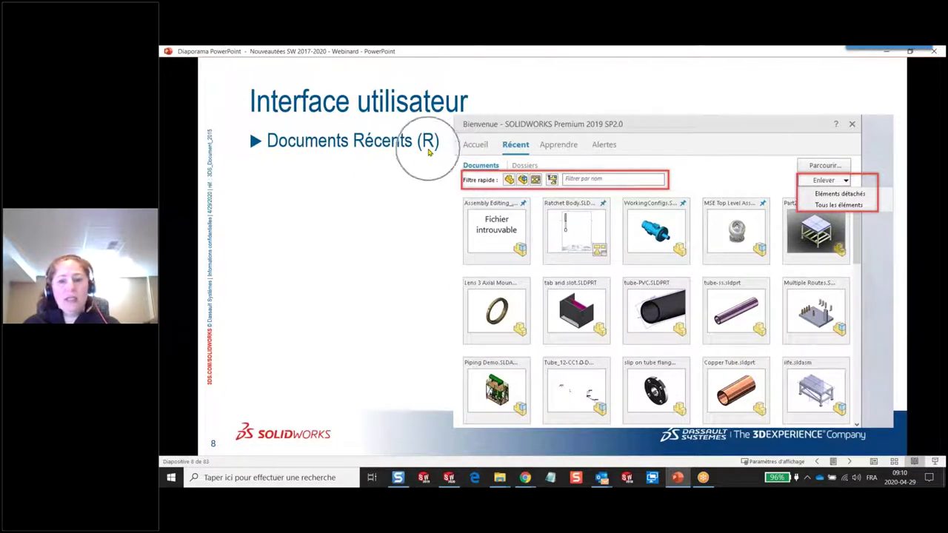
key(ctrl)
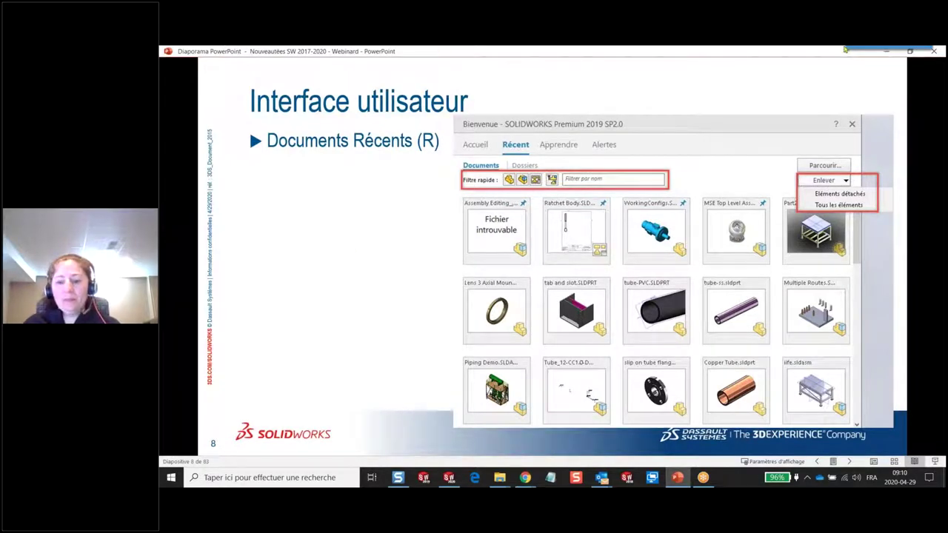
click(454, 479)
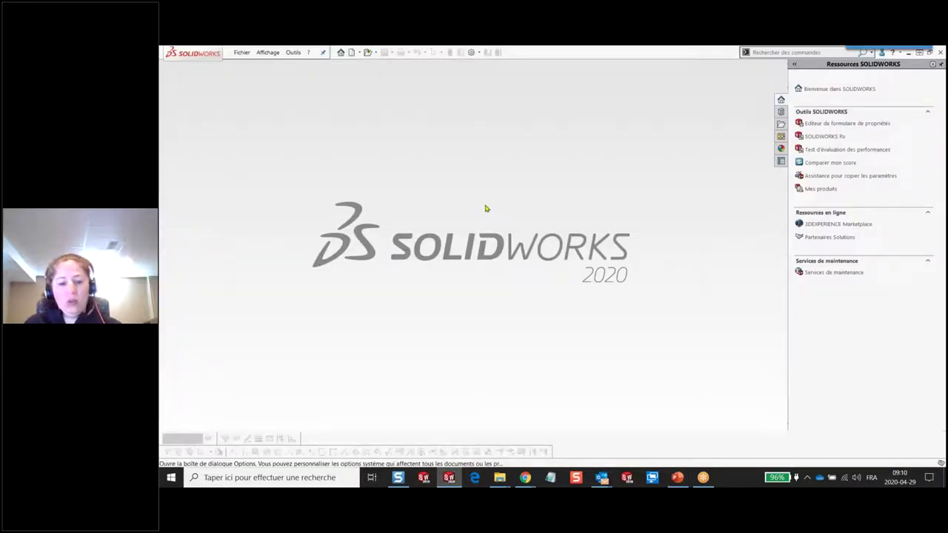
- Glance at the Fichier recent-files list, then open the Welcome dialog's recent documents
click(241, 54)
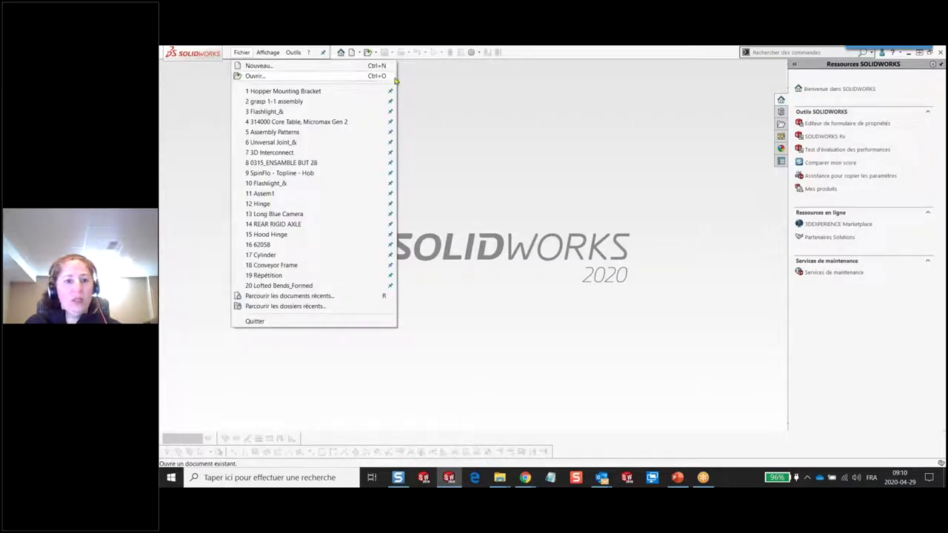
click(521, 184)
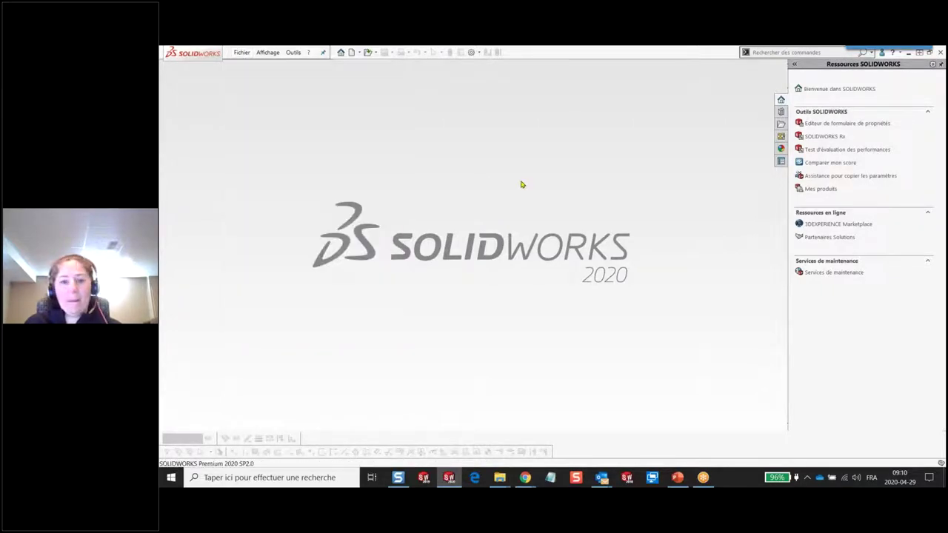
click(340, 52)
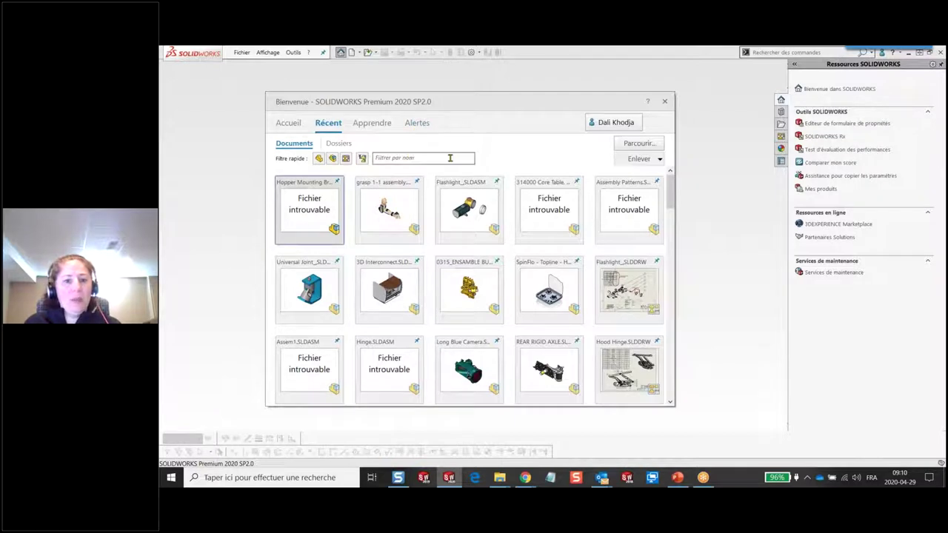
- Filter recent documents to parts only, then assemblies only, then clear the filters
click(319, 160)
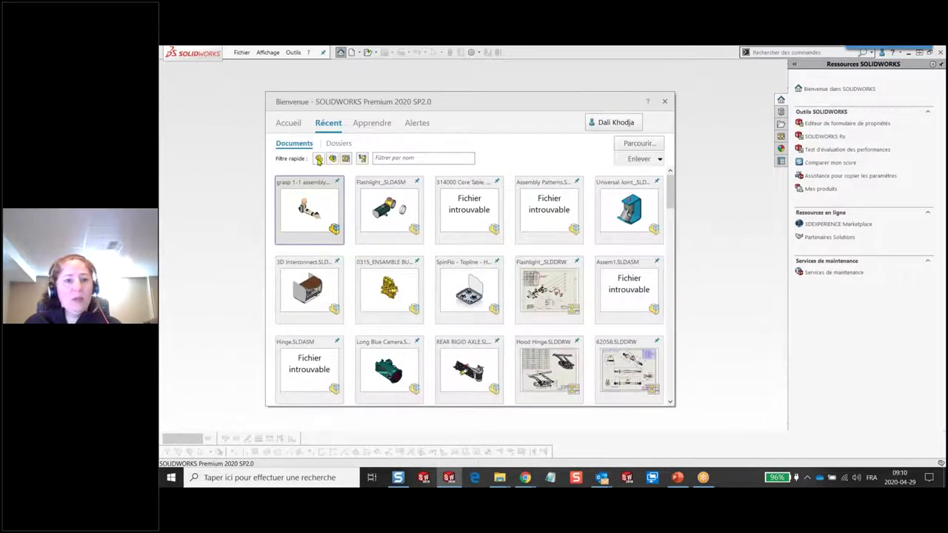
click(319, 159)
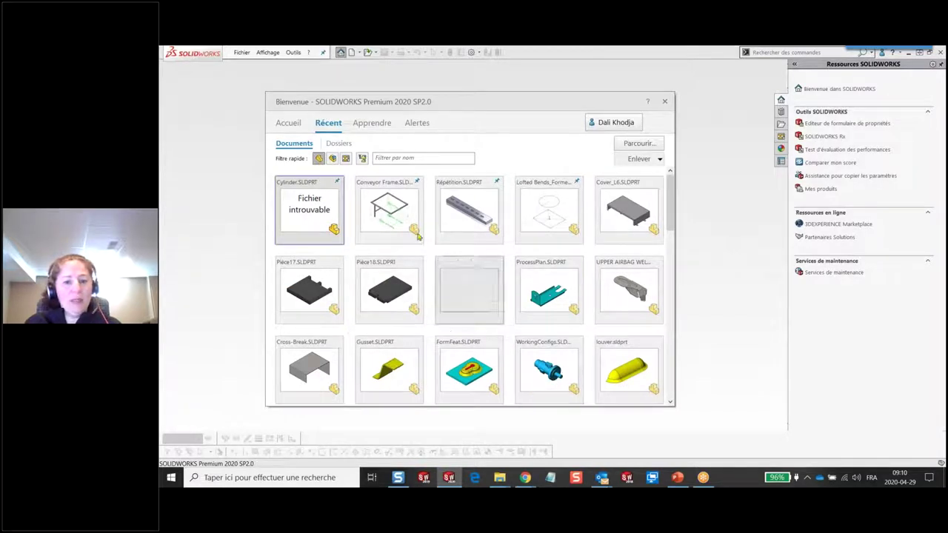
click(332, 159)
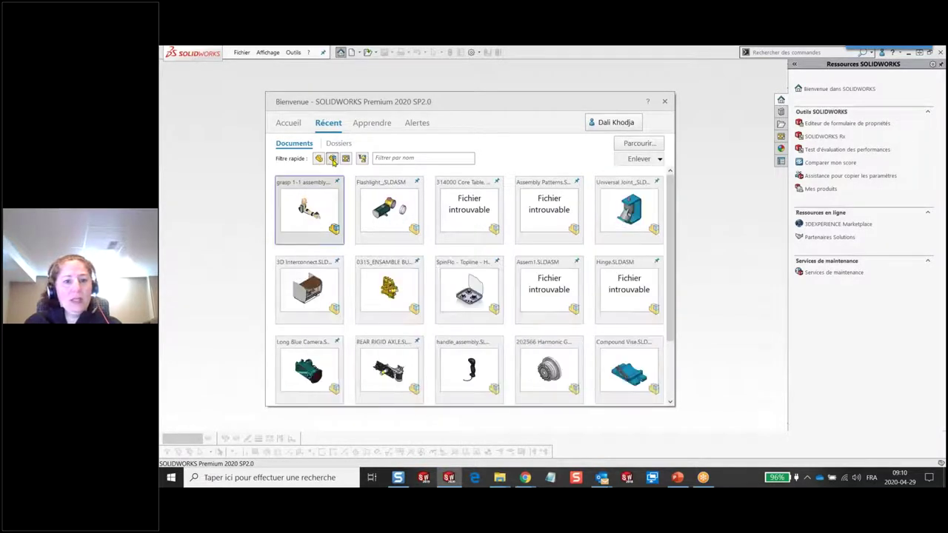
click(333, 159)
click(415, 158)
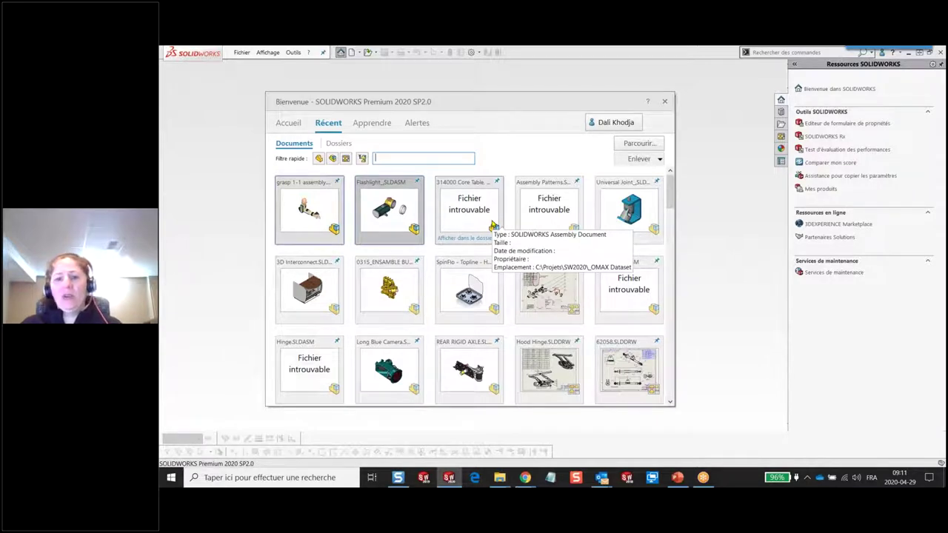
click(659, 161)
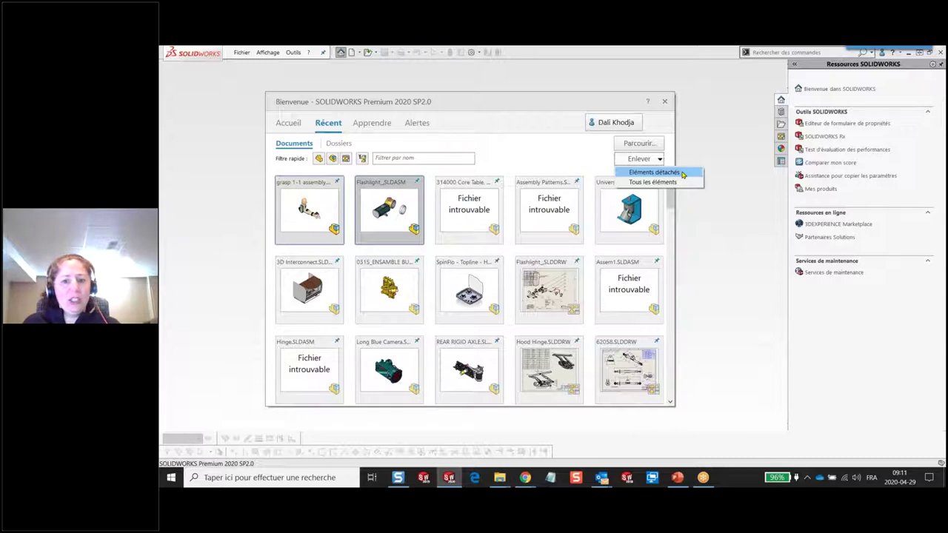
click(562, 158)
scroll(563, 287, down, 2)
mouse_move(549, 271)
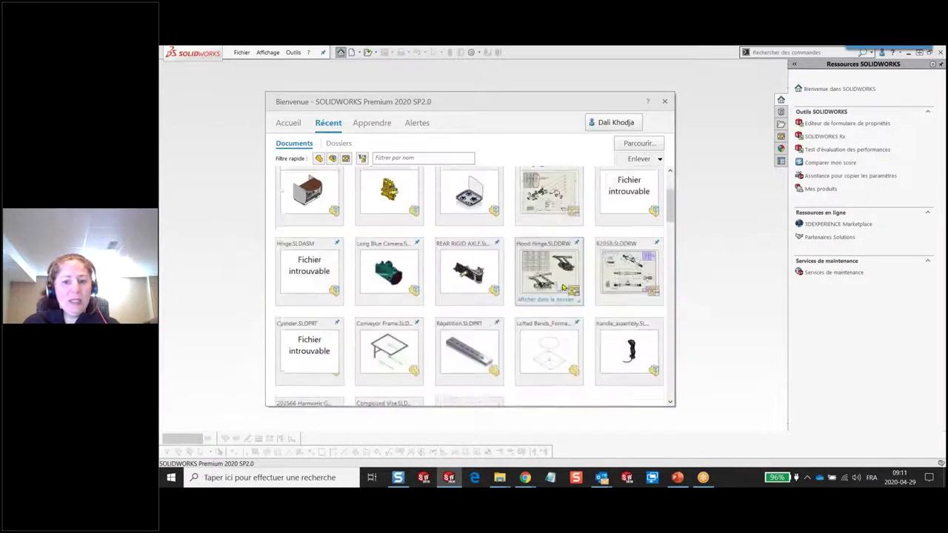
scroll(563, 287, down, 1)
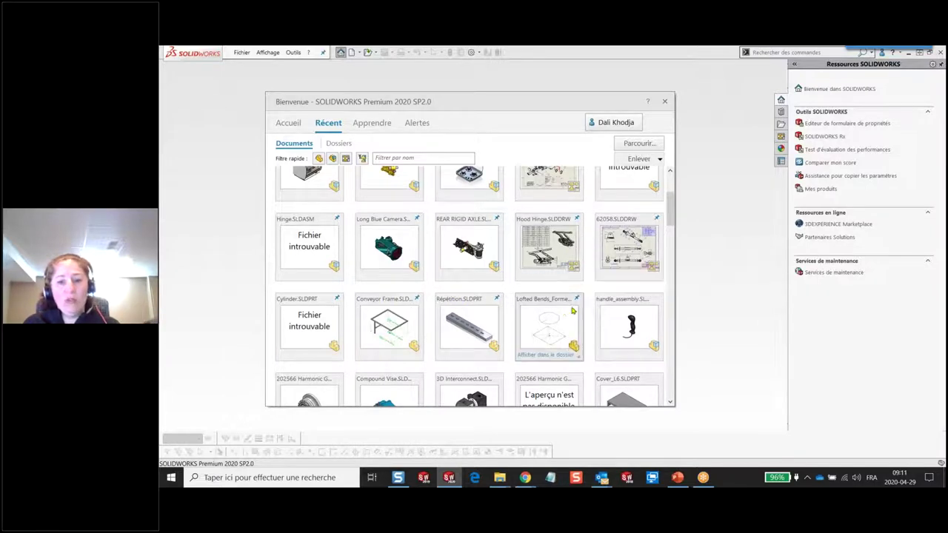
scroll(514, 262, up, 1)
scroll(512, 244, up, 2)
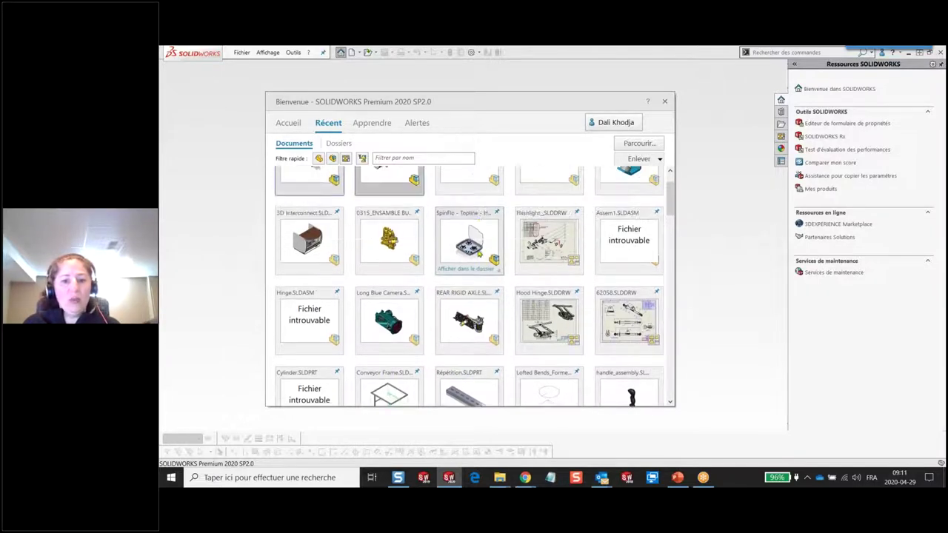
scroll(392, 223, up, 2)
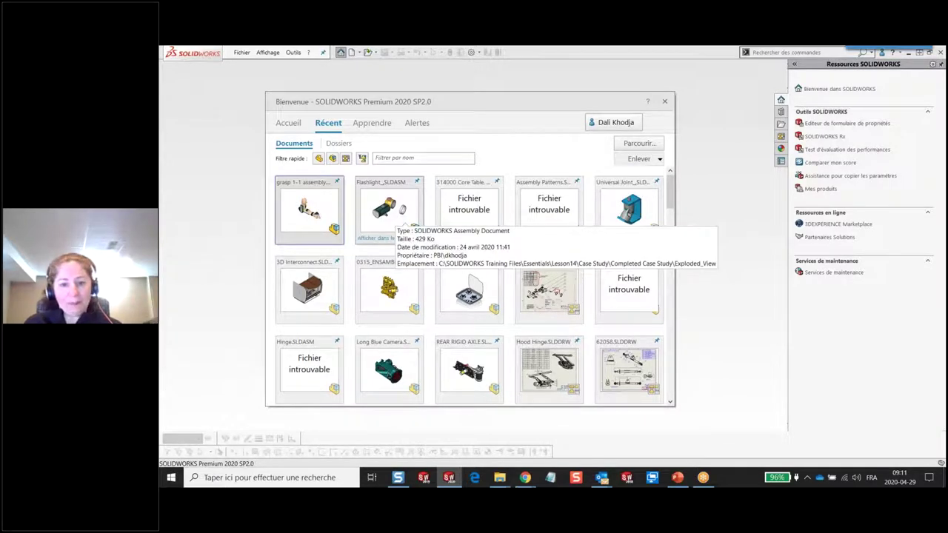
scroll(518, 311, down, 6)
scroll(567, 322, down, 6)
scroll(569, 324, down, 5)
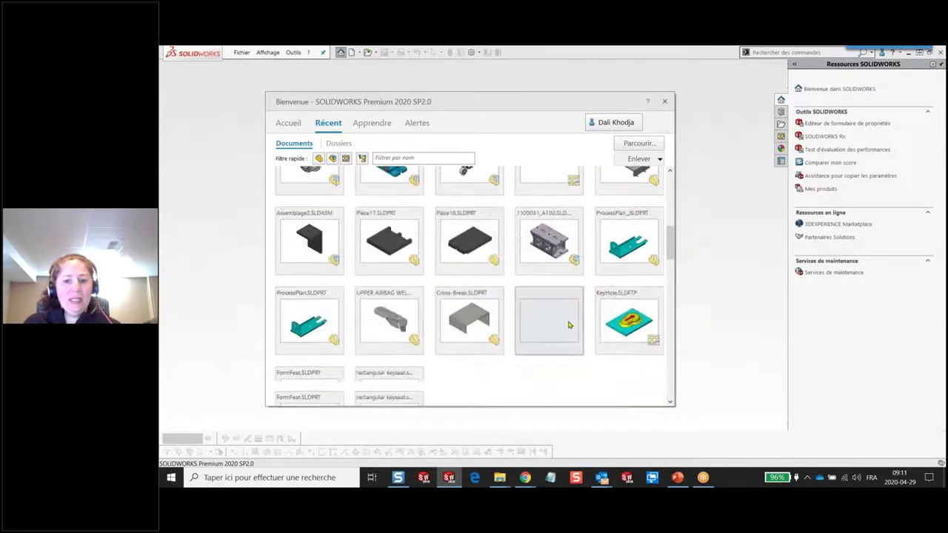
scroll(568, 324, down, 3)
scroll(548, 296, down, 2)
scroll(519, 237, down, 3)
scroll(516, 224, down, 1)
scroll(562, 296, down, 2)
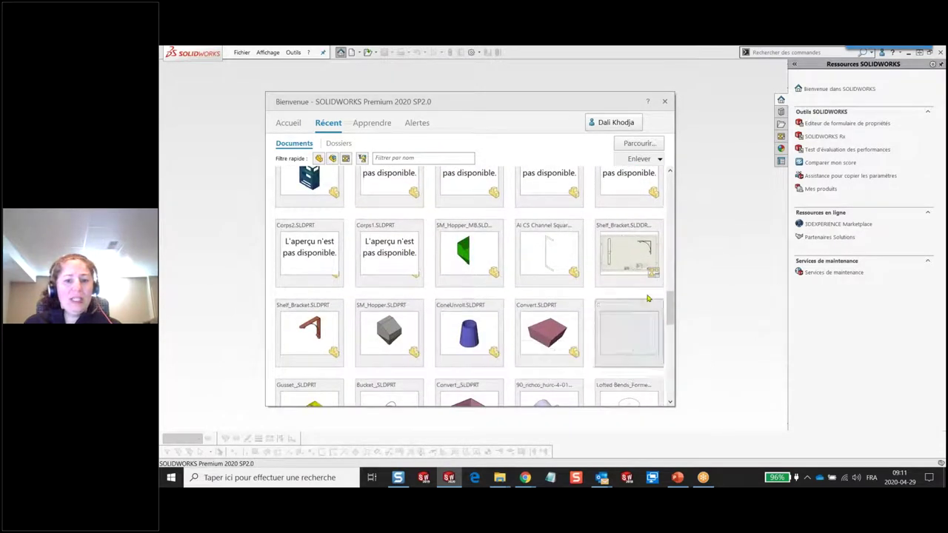
drag(670, 306, 472, 146)
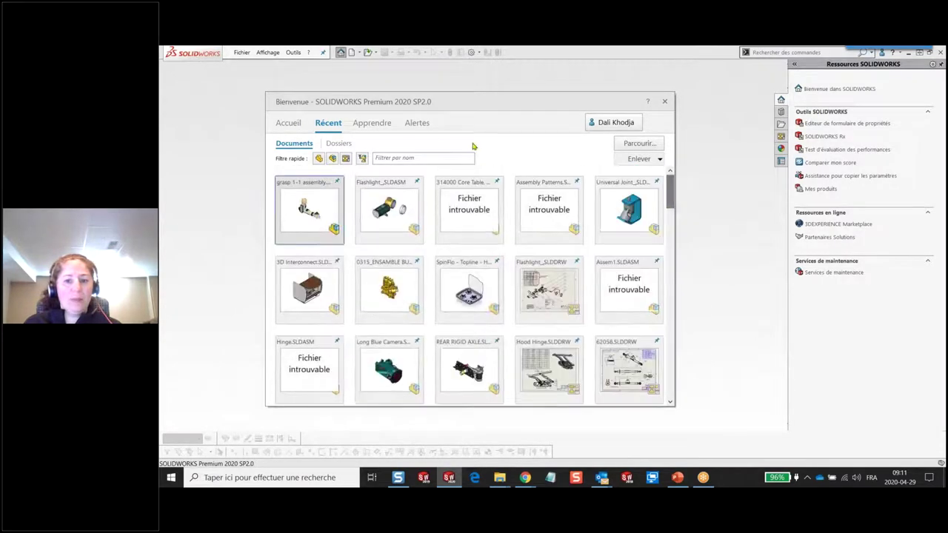
click(332, 158)
click(332, 158)
click(345, 158)
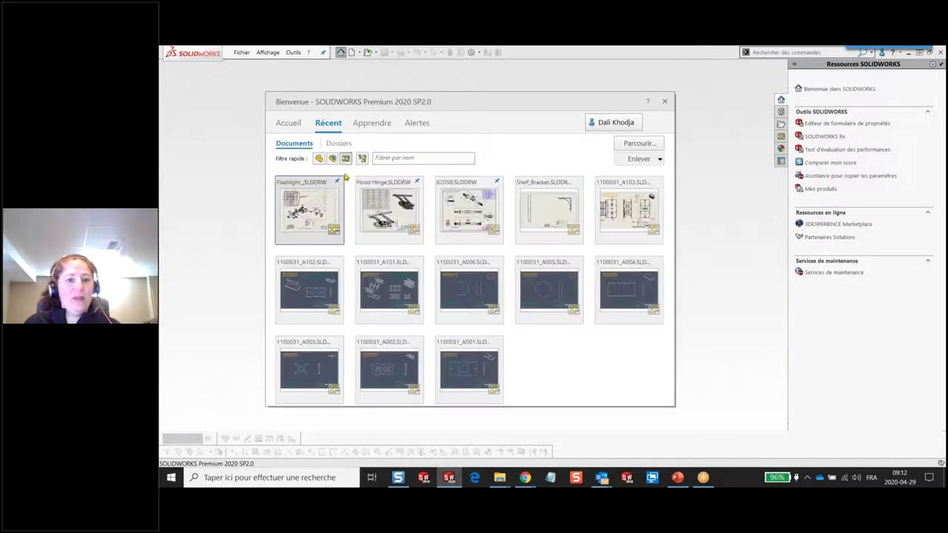
click(345, 157)
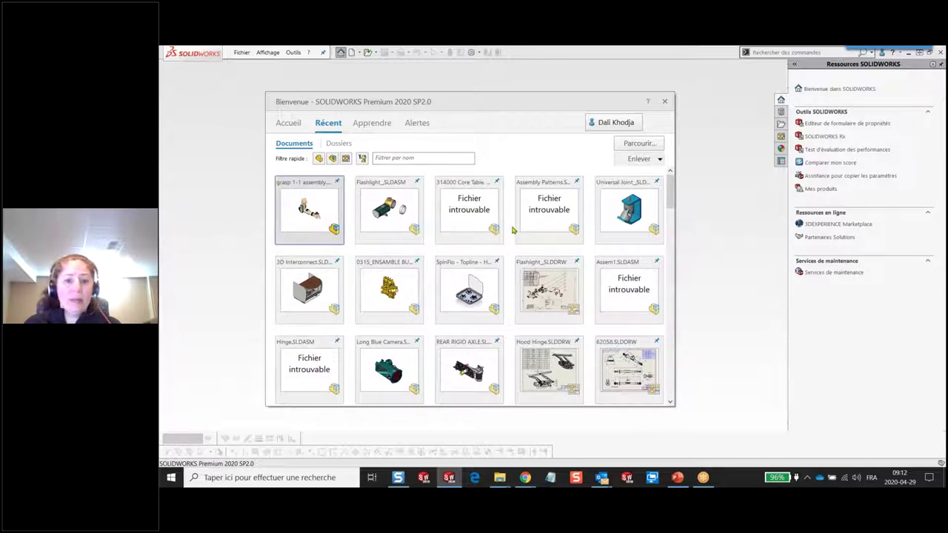
mouse_move(389, 211)
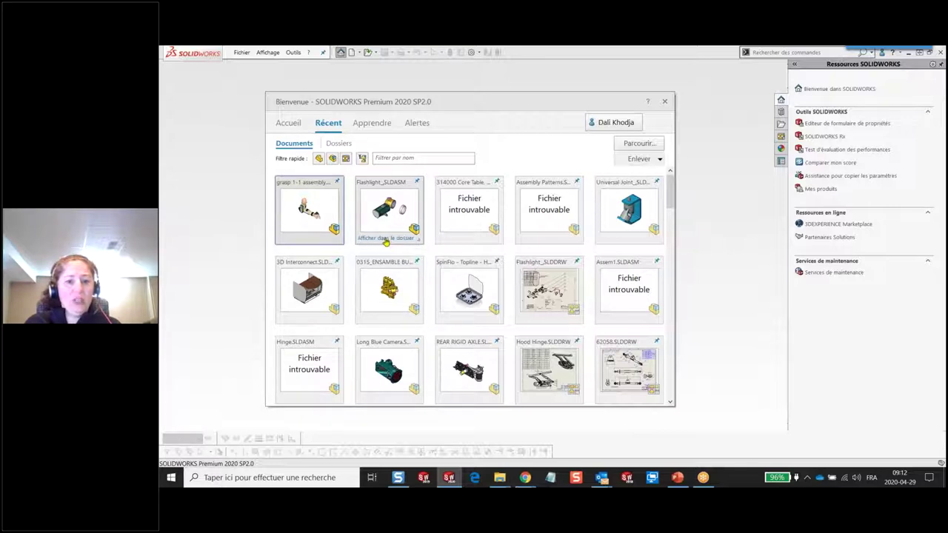
- Show the Flashlight assembly's Exploded_View folder maximized in File Explorer, then minimize it
click(385, 238)
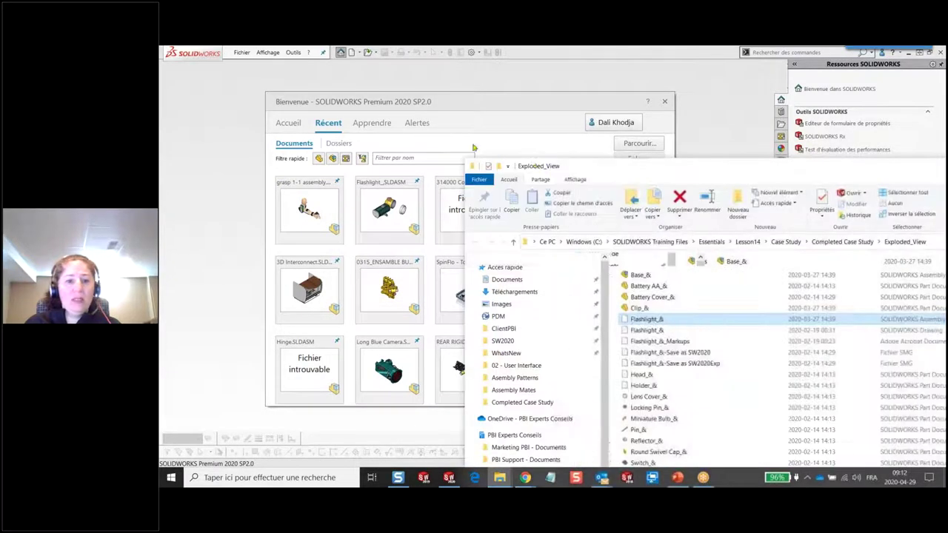
double_click(599, 169)
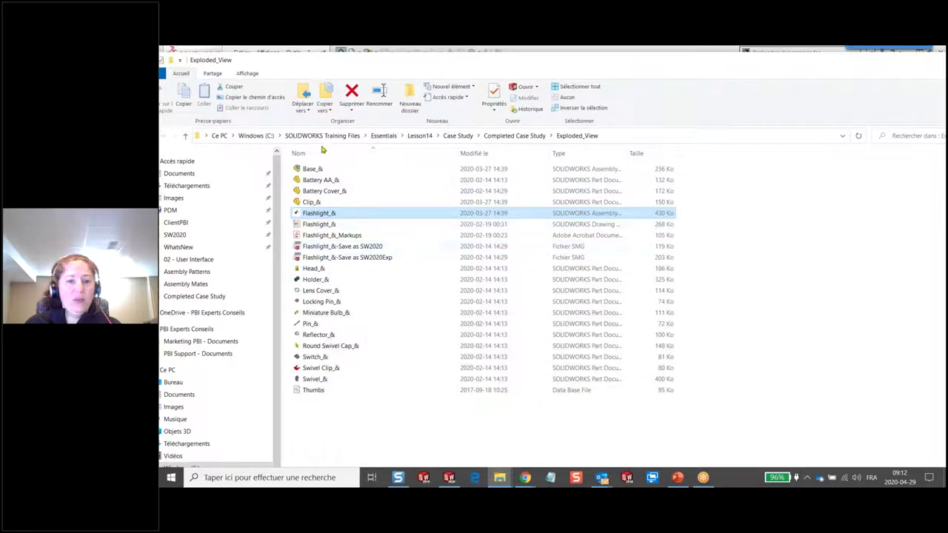
click(886, 66)
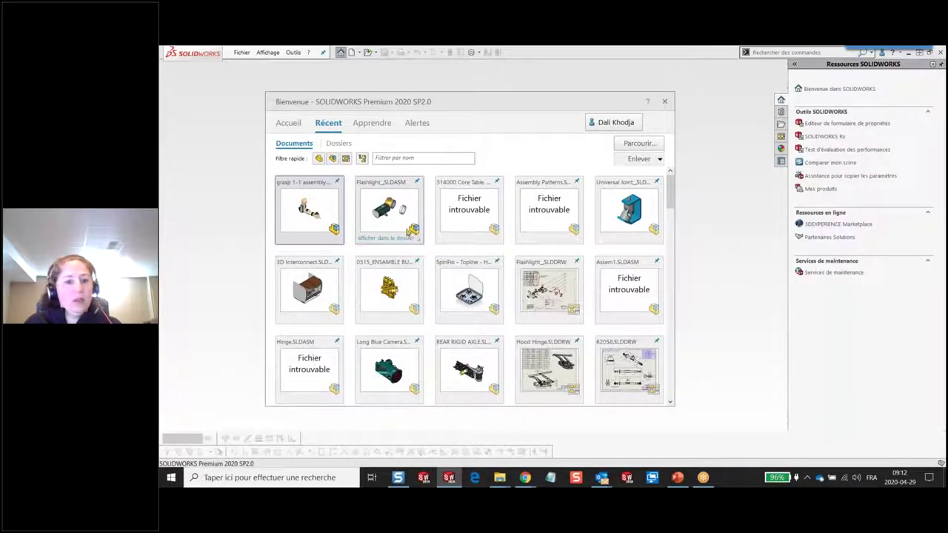
- Review Flashlight's open options (Allégé mode, Explode configuration, Display State-6), then close Welcome
click(420, 243)
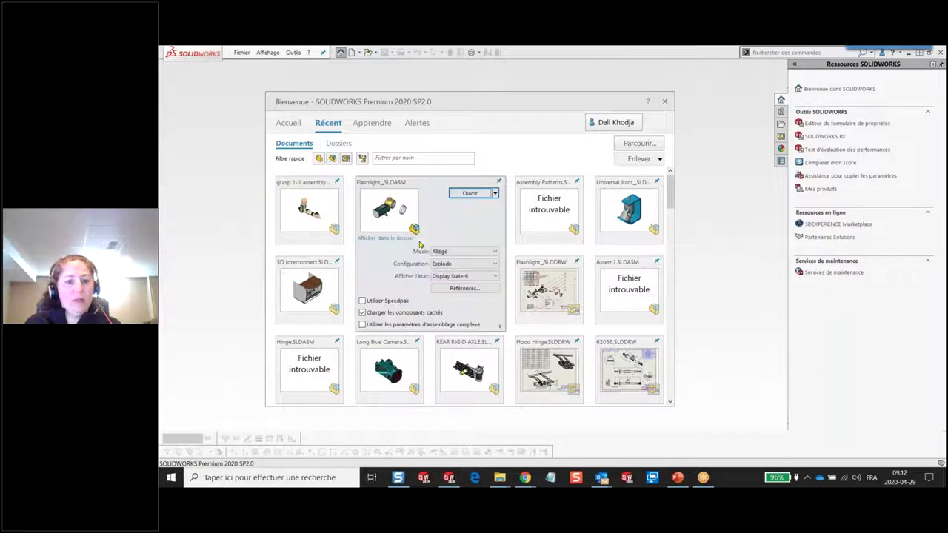
click(495, 253)
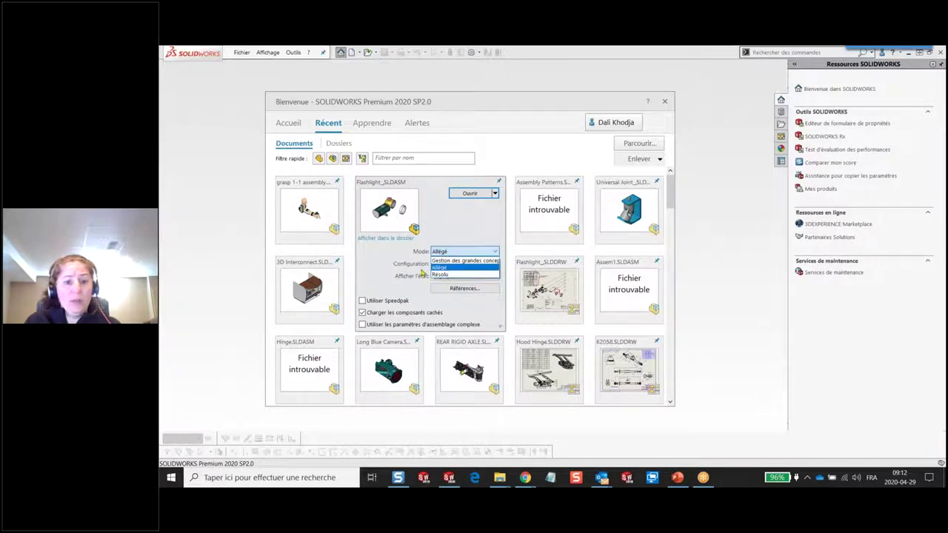
click(497, 265)
click(496, 265)
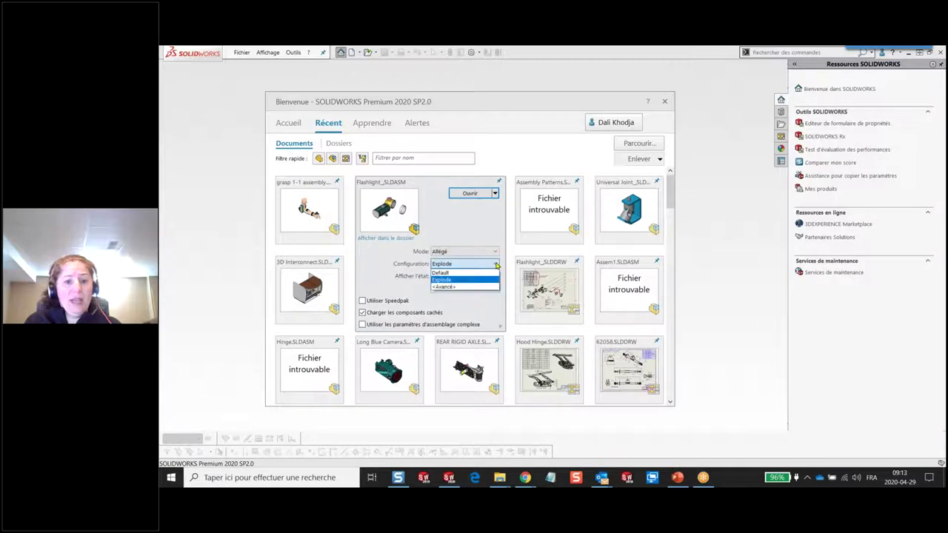
click(482, 245)
click(483, 275)
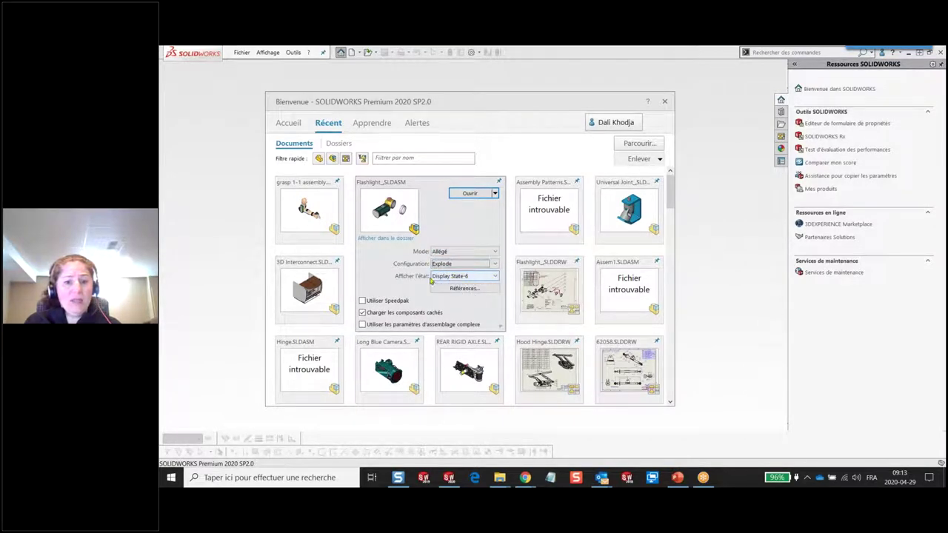
click(433, 305)
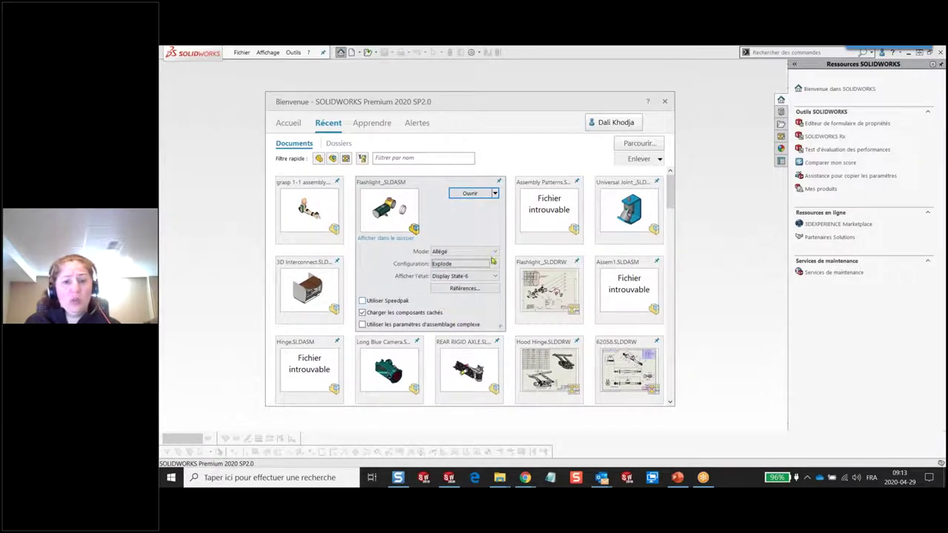
click(511, 74)
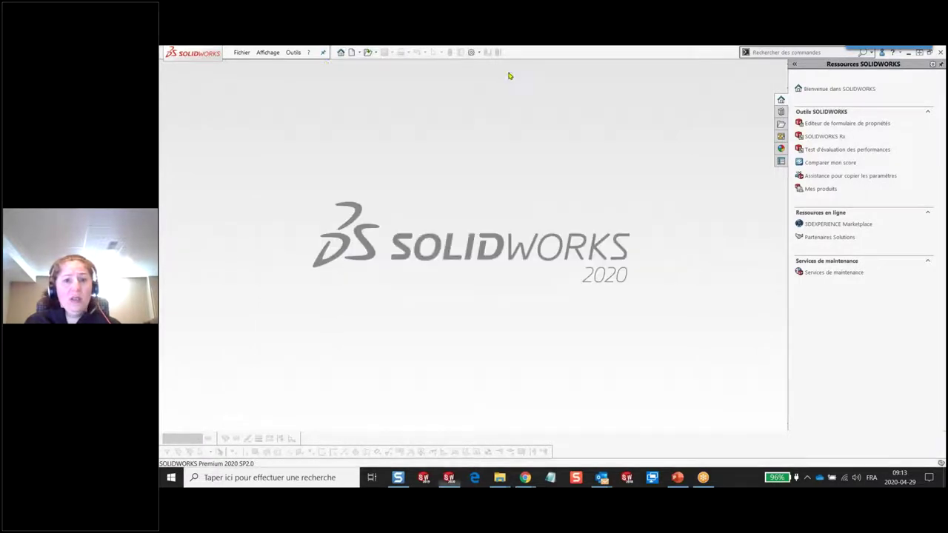
click(367, 52)
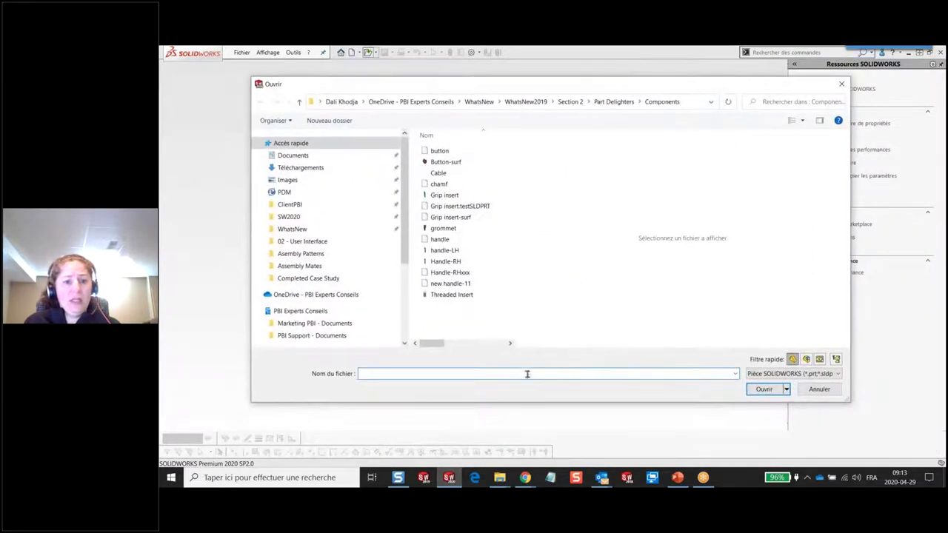
click(429, 203)
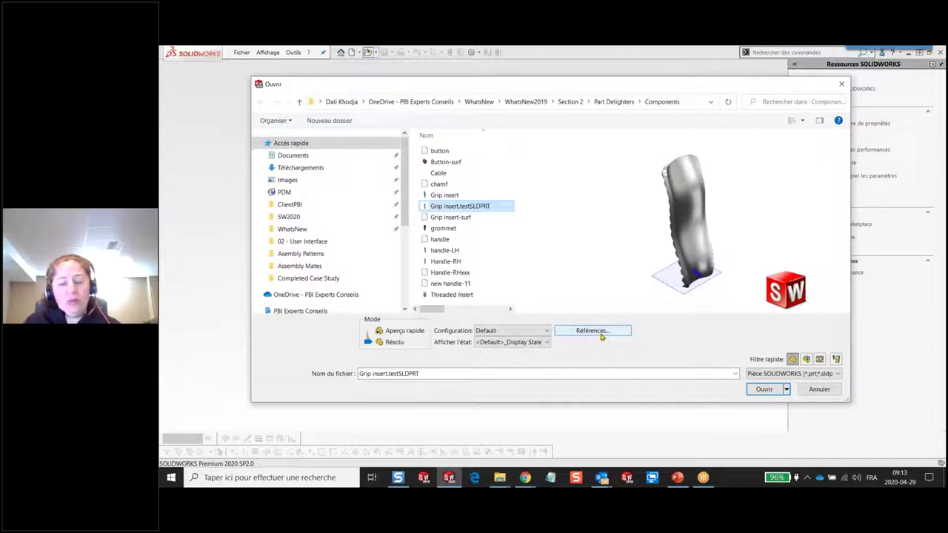
click(819, 389)
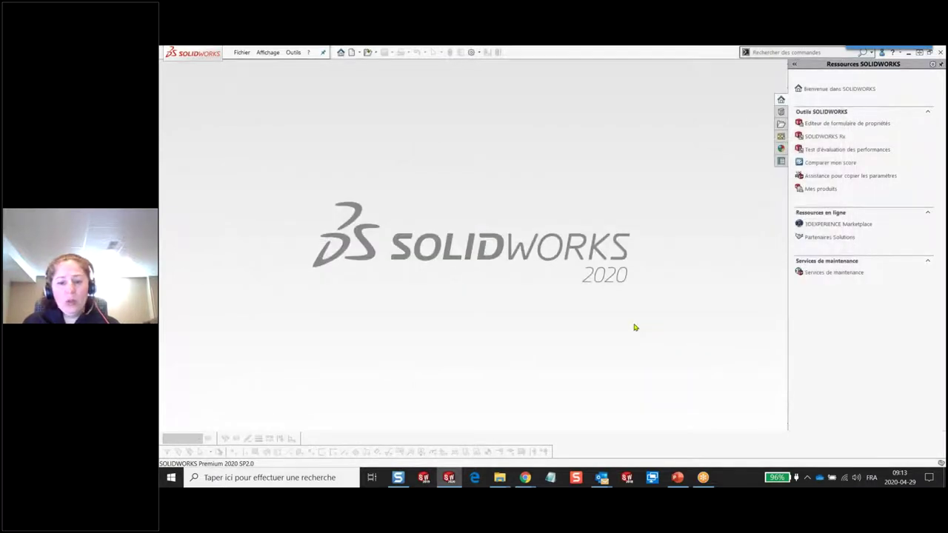
- Present slides 8 to 11 on the user interface, then minimize PowerPoint to show SOLIDWORKS
click(677, 477)
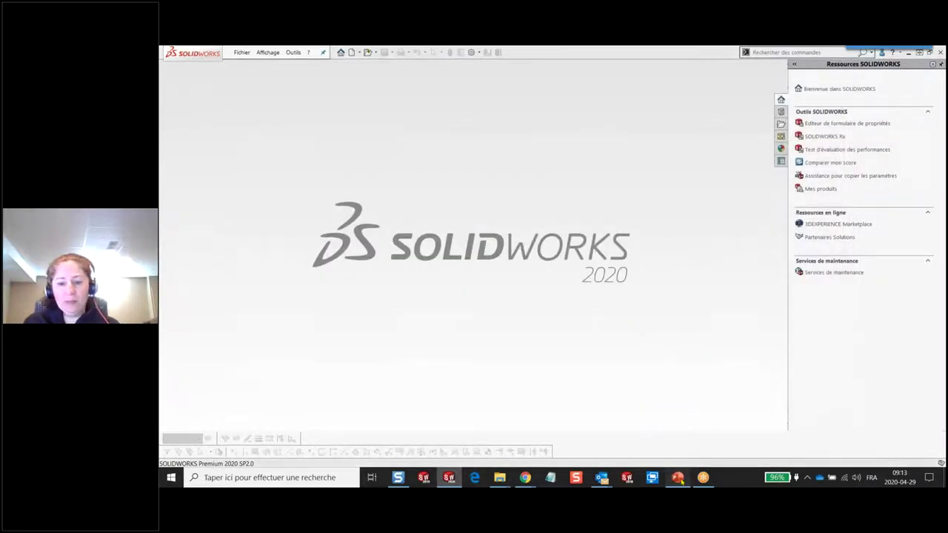
click(669, 246)
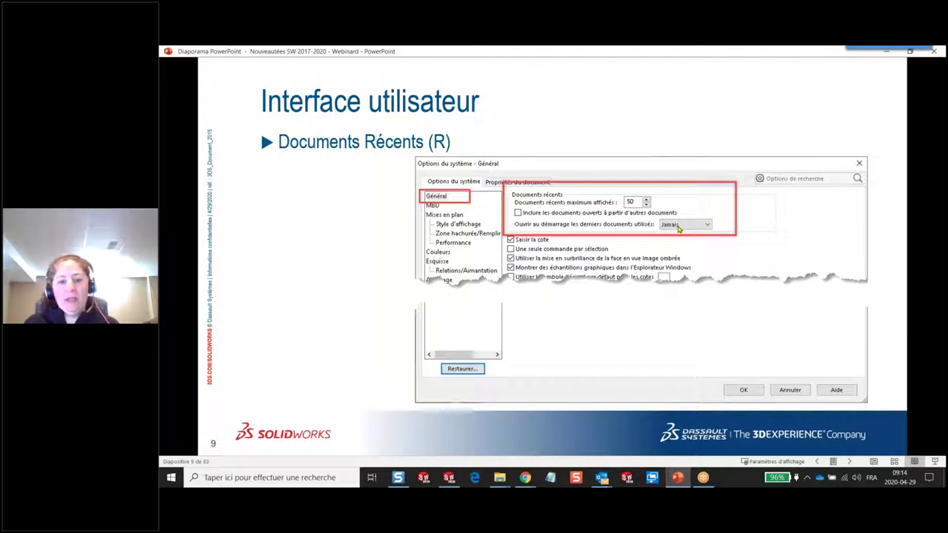
key(Right)
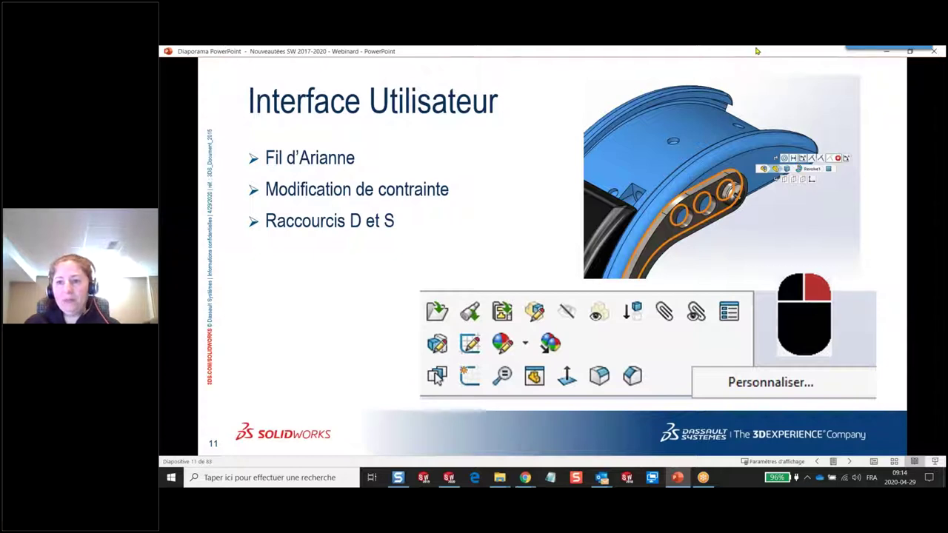
click(888, 55)
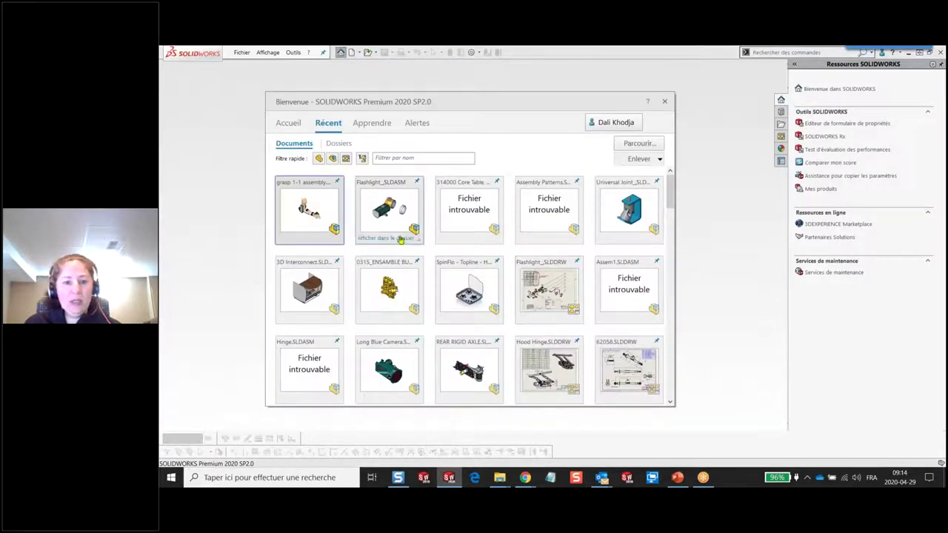
- Open 0315_ENSAMBLE BUT 28, zoom onto the vert piv<2> pin and select its 80 mm cylindrical face
click(397, 290)
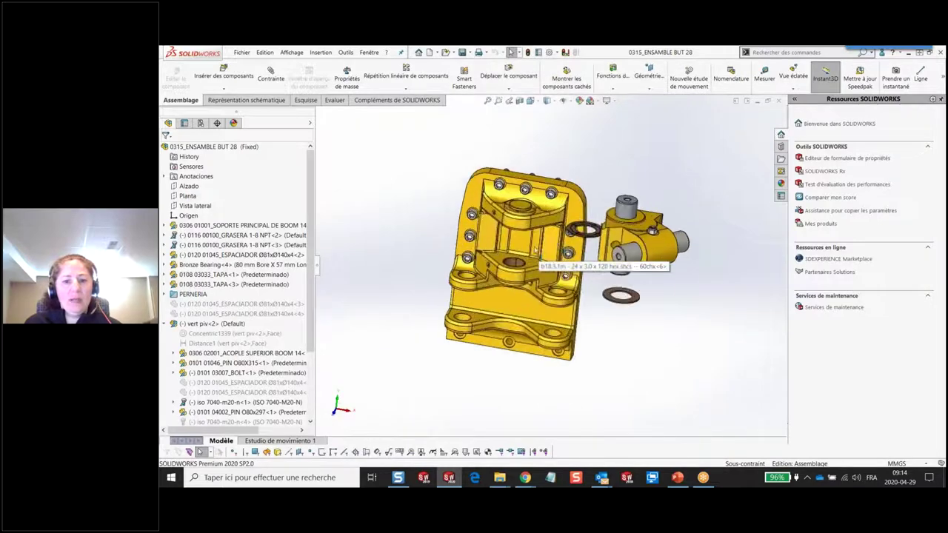
mouse_move(536, 252)
middle_down()
mouse_move(636, 235)
mouse_move(549, 269)
middle_up()
scroll(635, 235, down, 3)
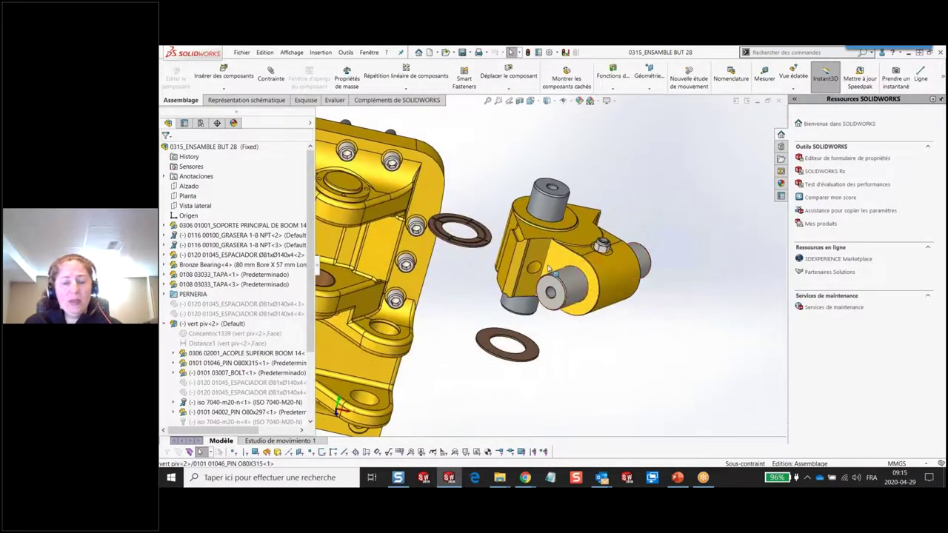
scroll(549, 269, down, 4)
click(613, 302)
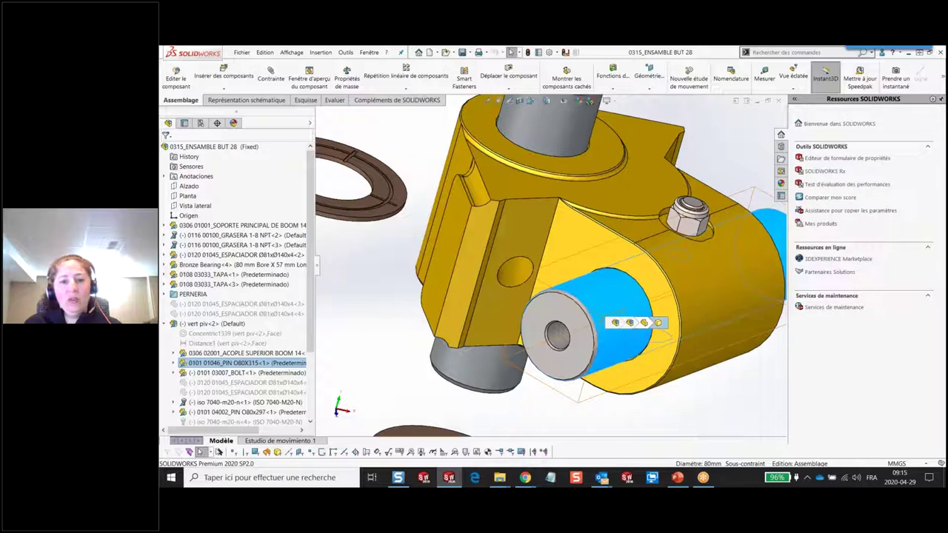
- Reselect the pin and display its parent hierarchy in the breadcrumb bar
key(Escape)
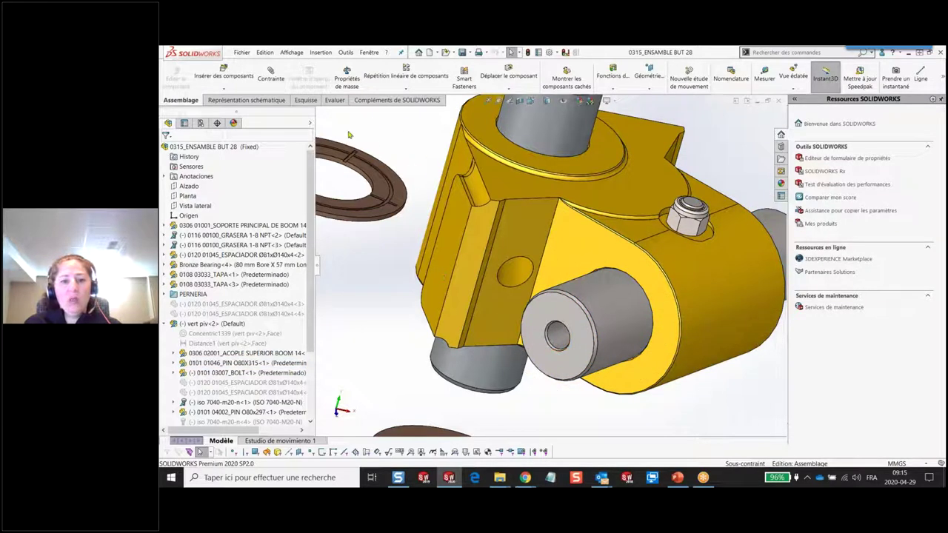
click(622, 326)
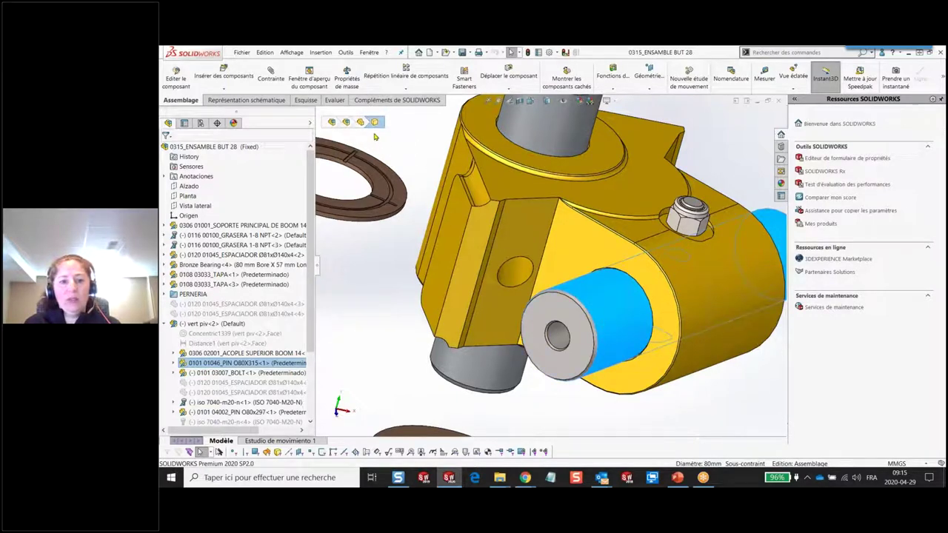
click(605, 317)
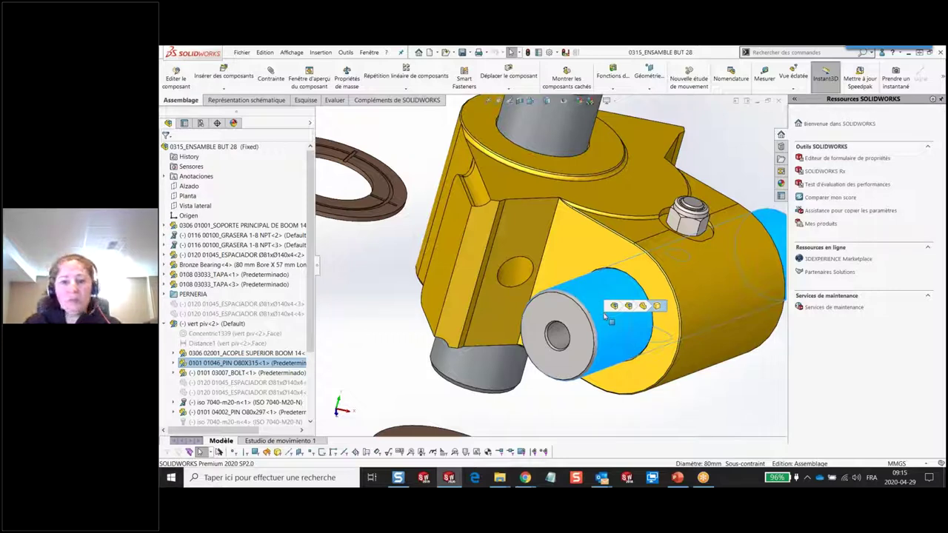
click(622, 318)
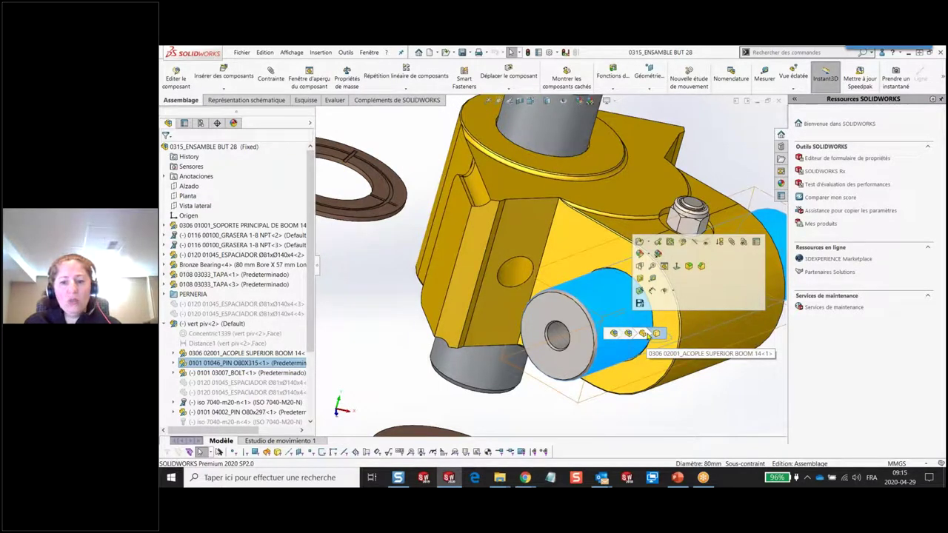
- Switch the selection between the pin and its parent vert piv<2> subassembly, then clear it
click(643, 334)
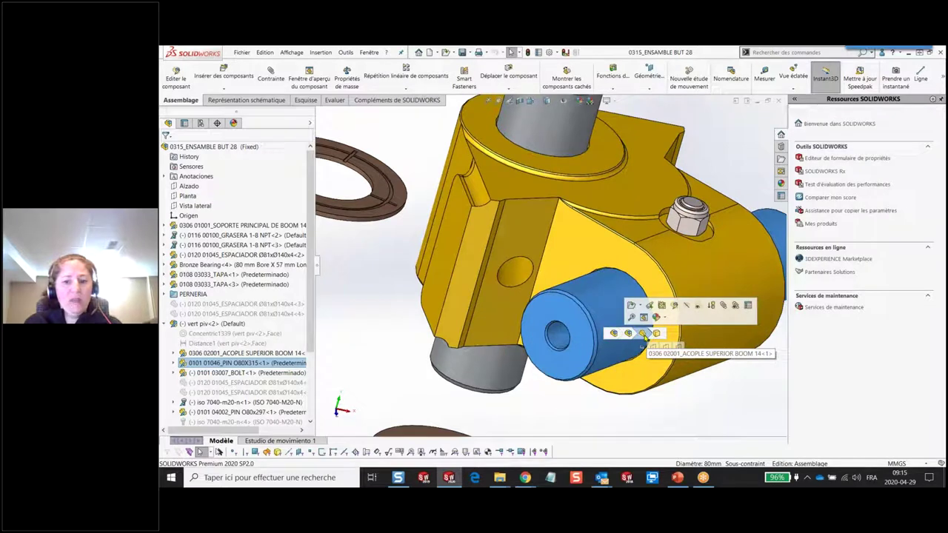
click(629, 334)
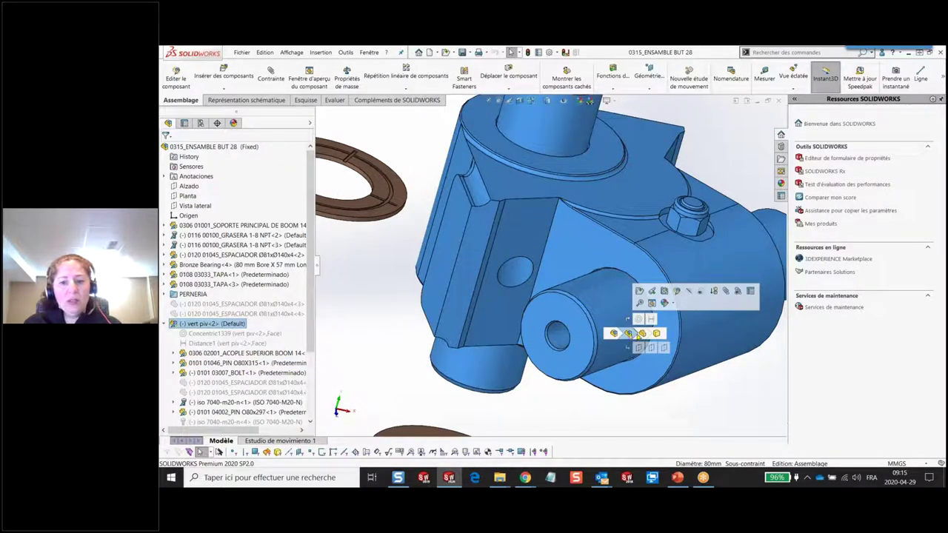
click(642, 333)
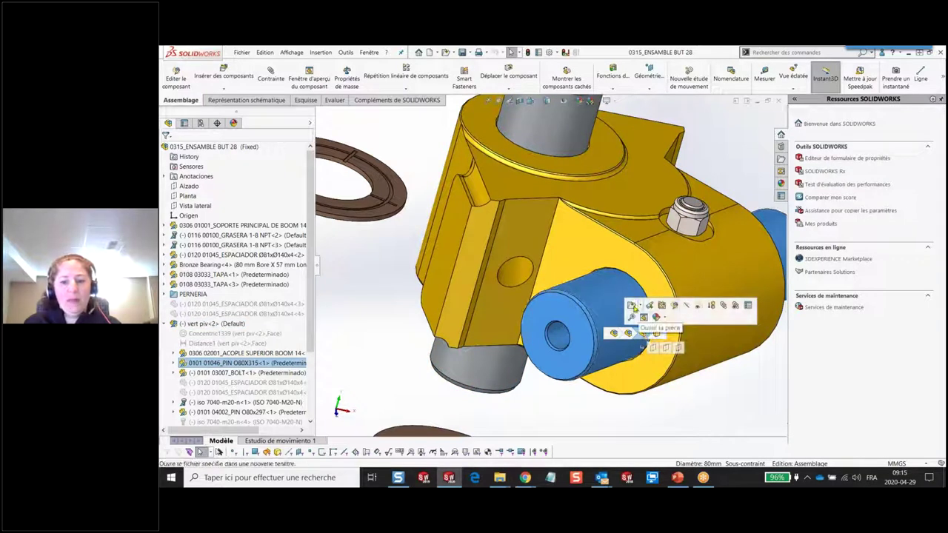
click(627, 333)
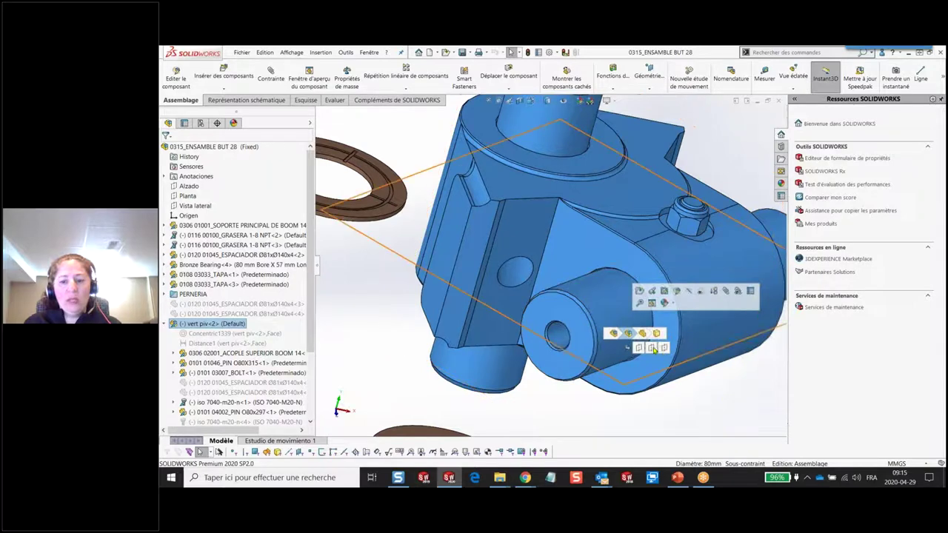
key(Escape)
scroll(562, 378, up, 2)
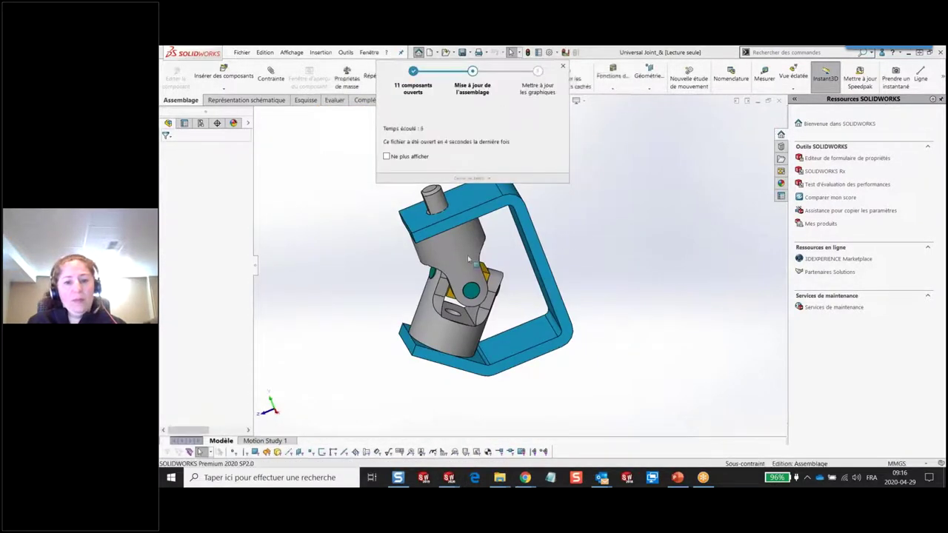
- Set Universal Joint_&'s lightweight parts to resolved and select Yoke_female's inner face to reveal Cut-Extrude5 and Sketch8
scroll(476, 298, down, 3)
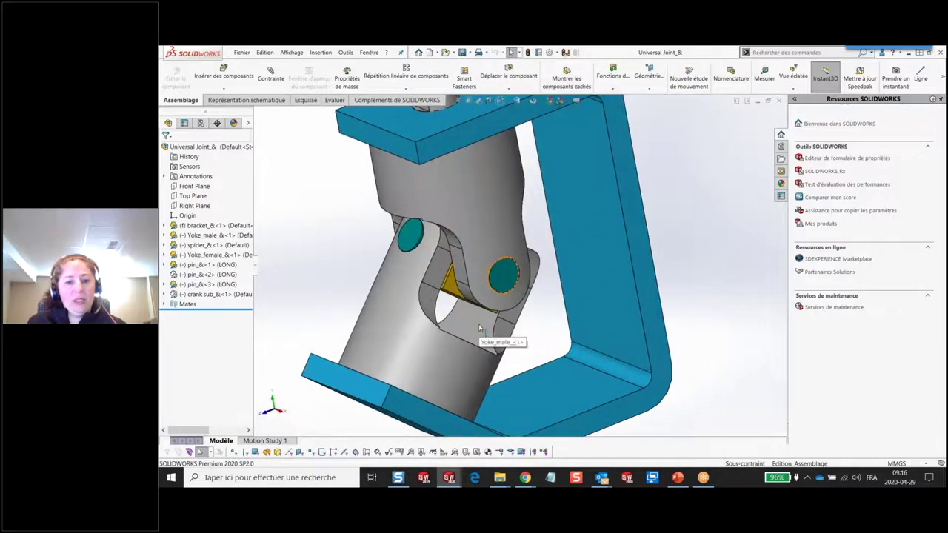
click(478, 323)
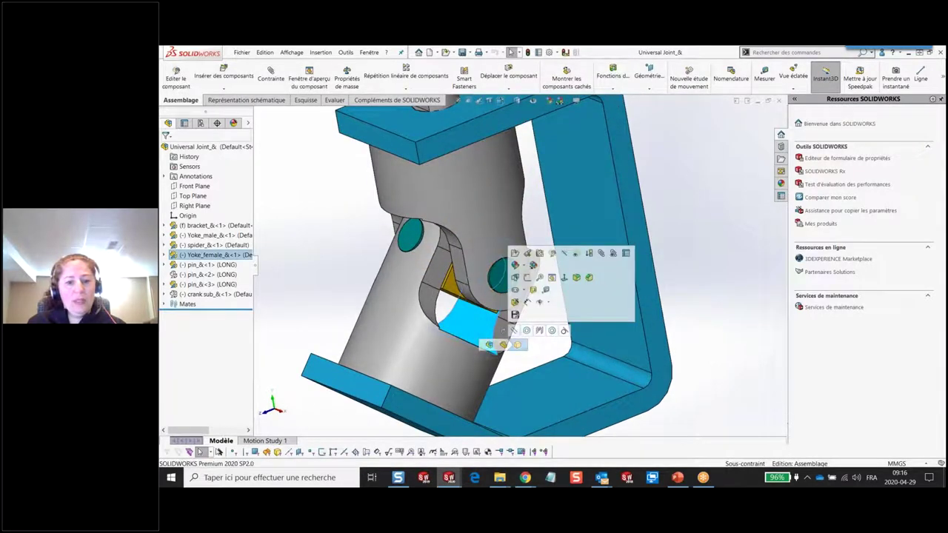
right_click(216, 148)
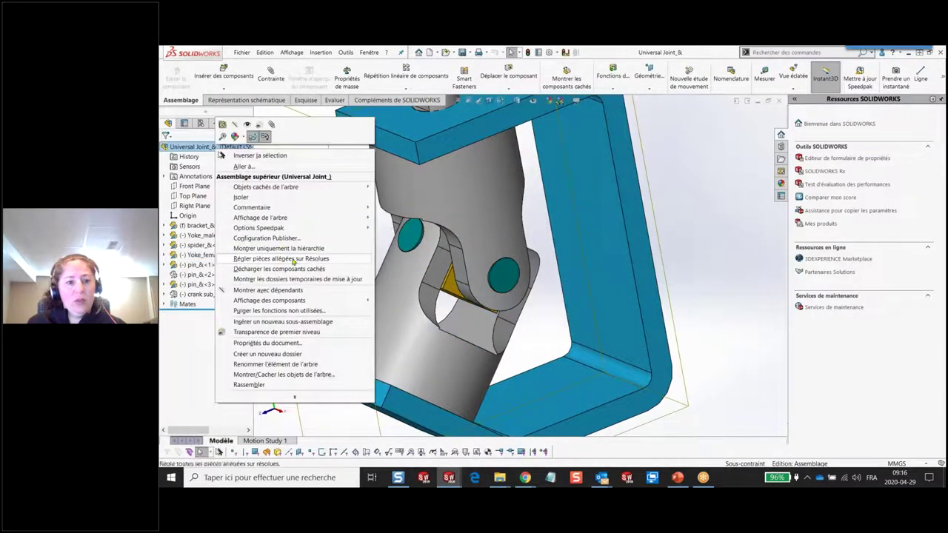
click(319, 269)
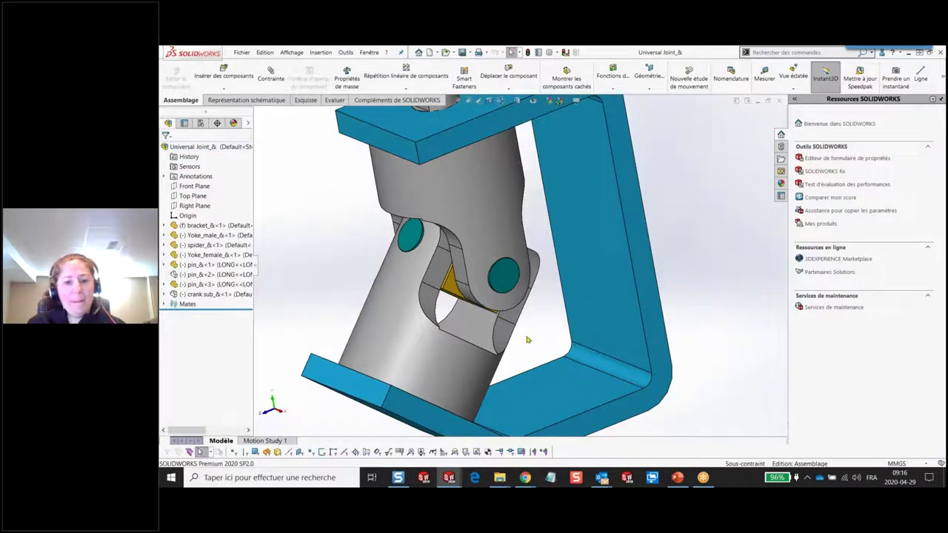
click(484, 326)
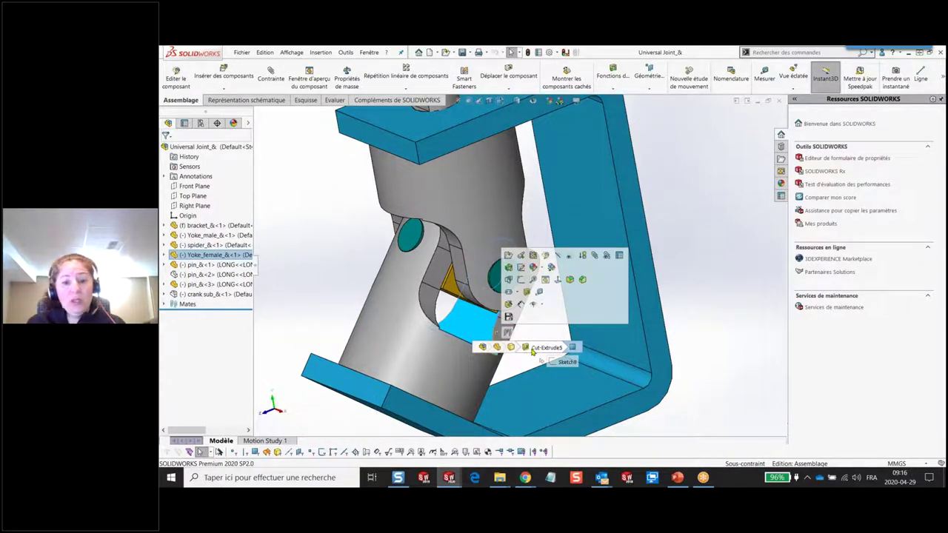
mouse_move(545, 348)
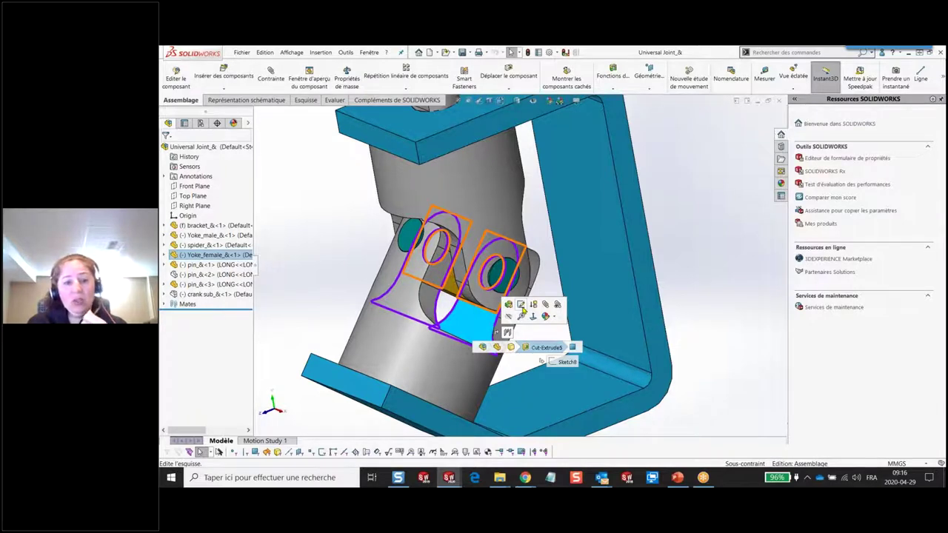
- Select Yoke_female from the breadcrumb and expand its mates and features list in the tree
click(468, 321)
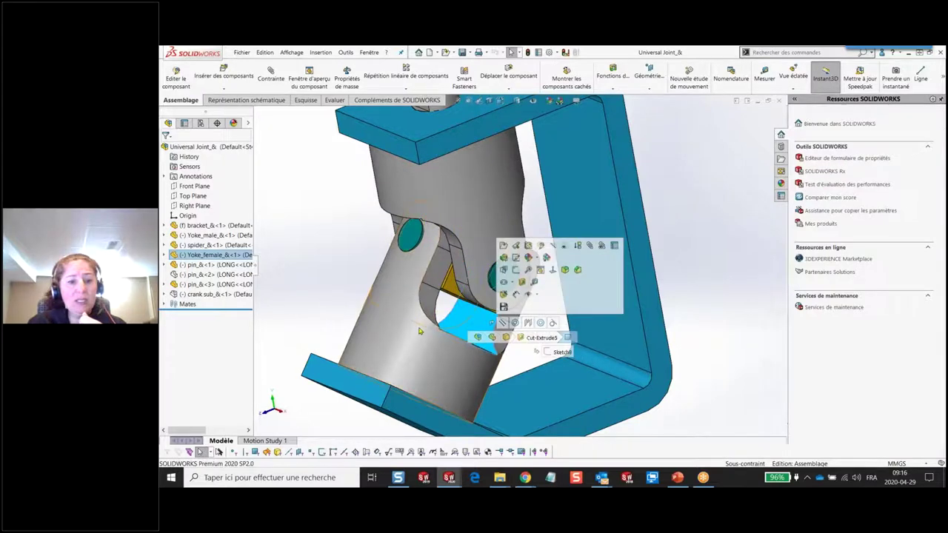
click(419, 331)
mouse_move(215, 255)
click(166, 255)
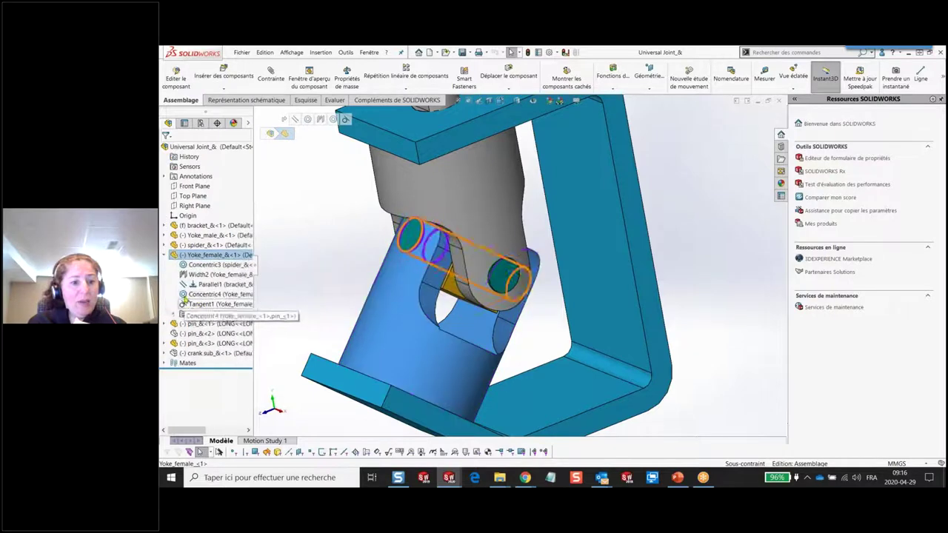
click(172, 314)
scroll(193, 296, down, 2)
scroll(200, 289, down, 2)
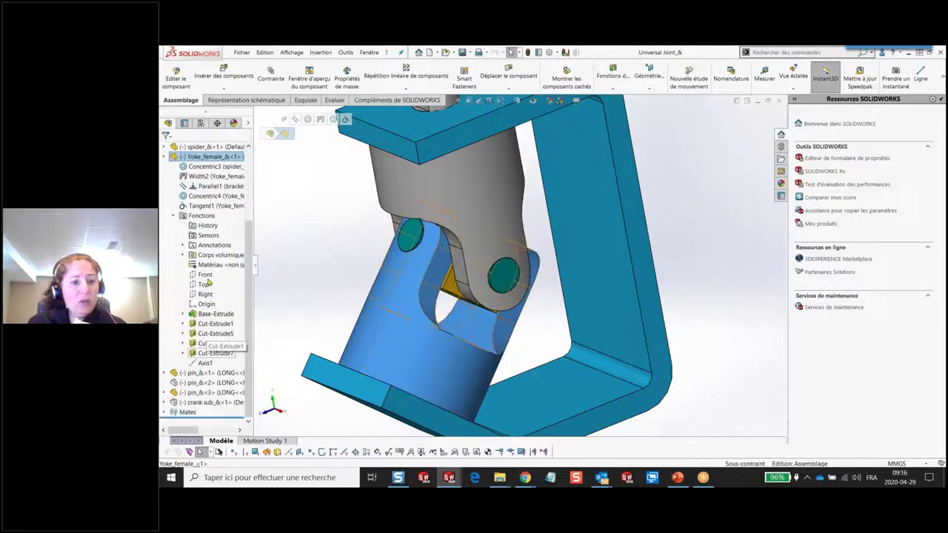
mouse_move(215, 343)
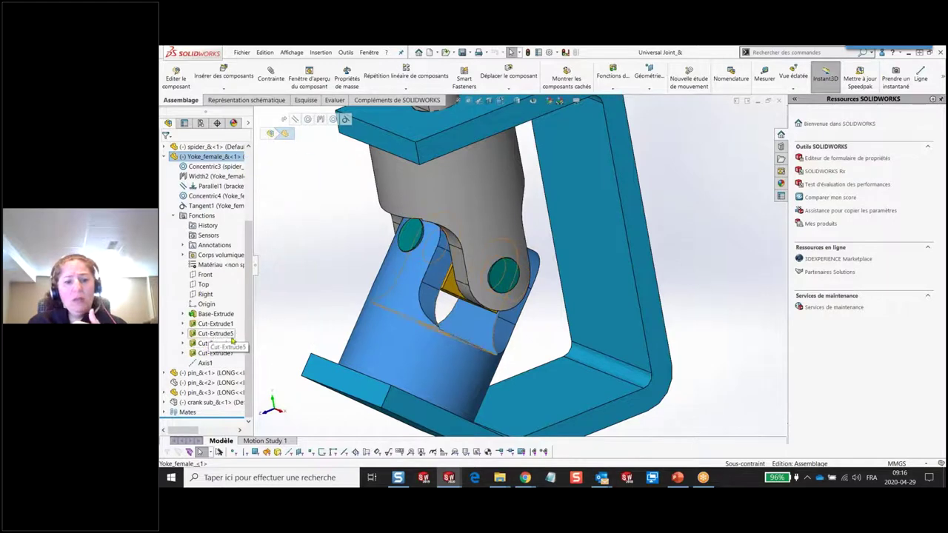
- Clear the selection, fit the assembly in view, and pick Yoke_female's inner face again
key(Escape)
key(f)
scroll(473, 282, down, 5)
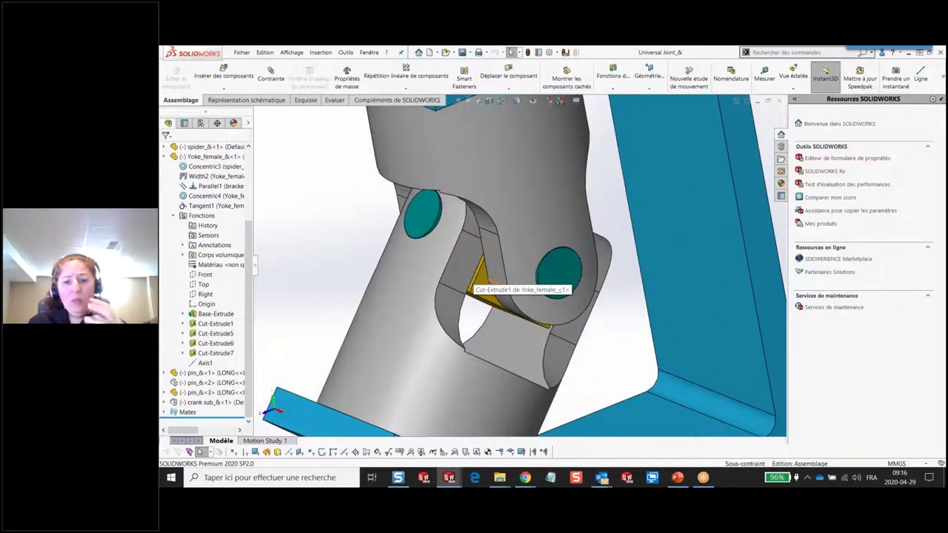
click(511, 341)
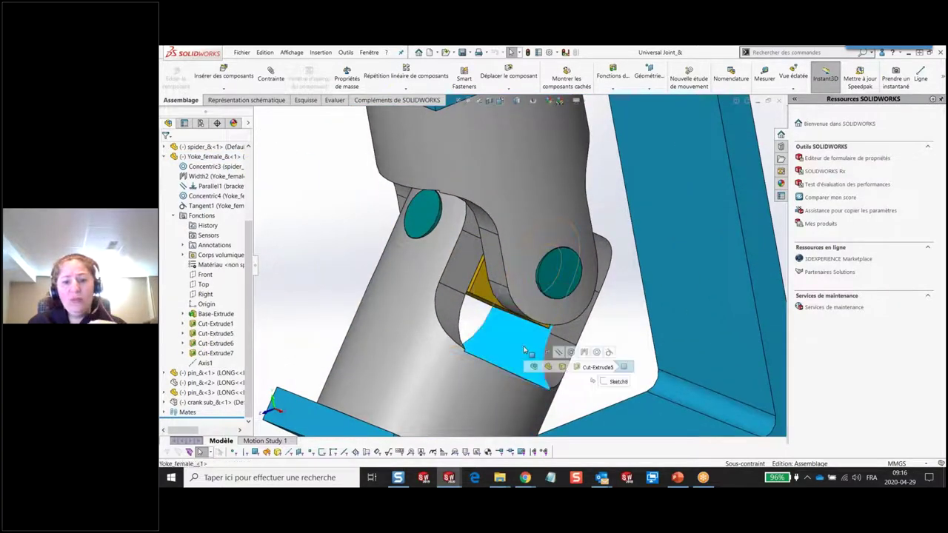
- Reverse the mate alignment of Yoke_female's Concentric4 mate from the breadcrumb
click(584, 353)
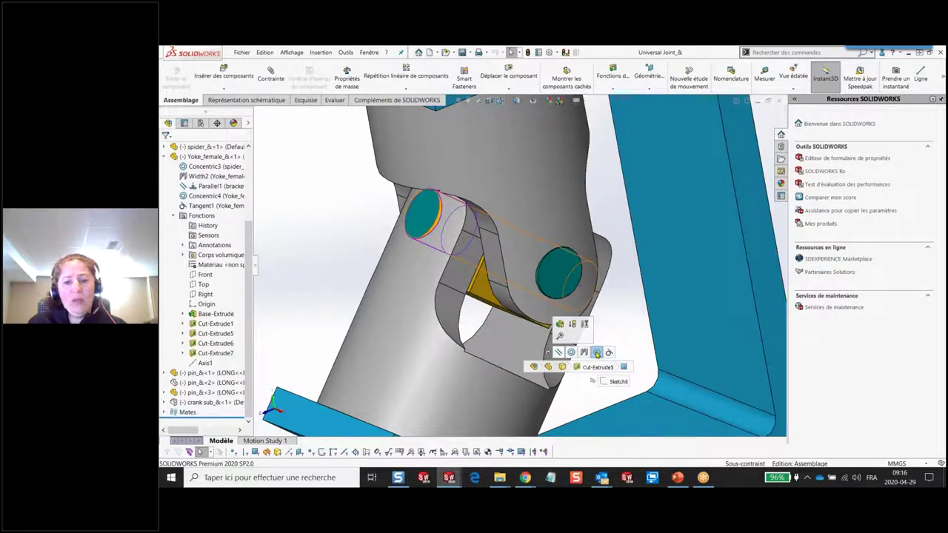
right_click(597, 353)
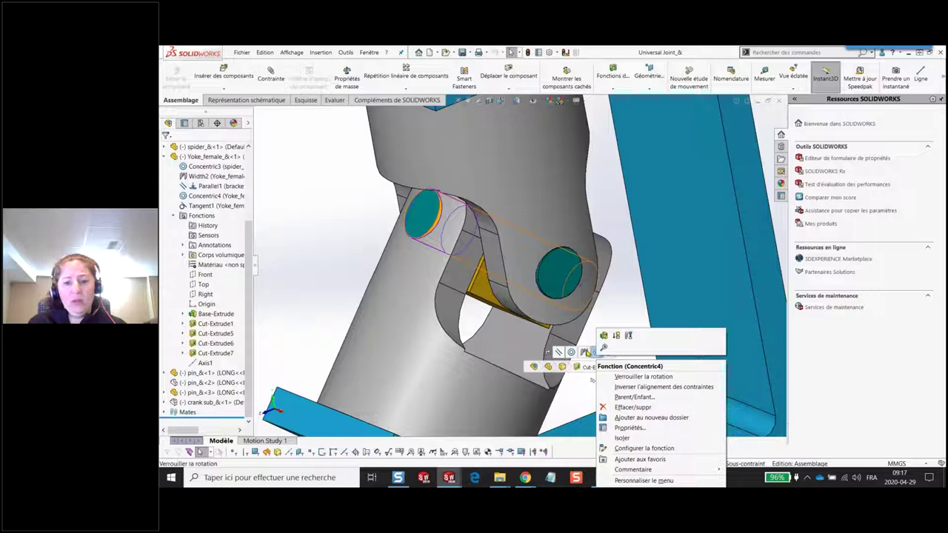
click(595, 356)
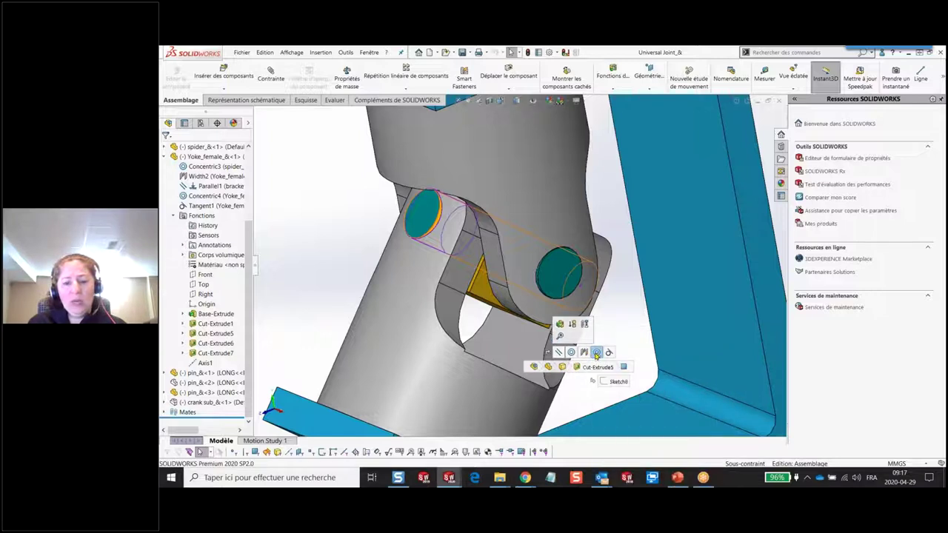
right_click(596, 356)
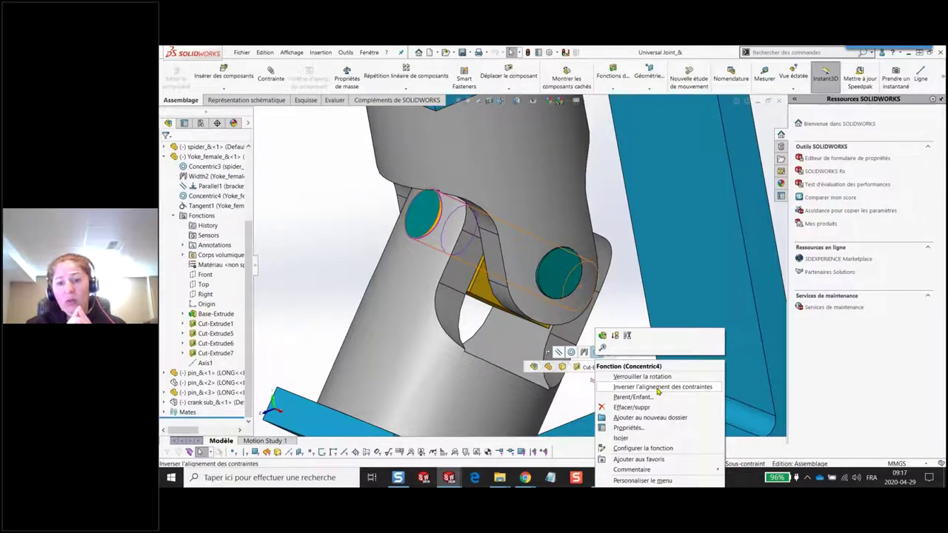
click(658, 388)
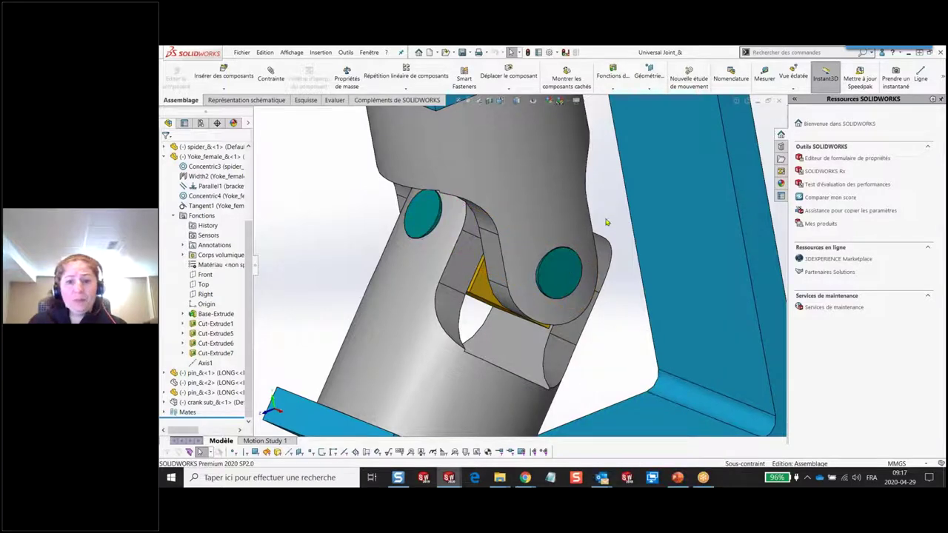
- Search 'fil' in System Options, confirm both Affichage > Fil d'Ariane options are checked, and close the dialog
click(549, 53)
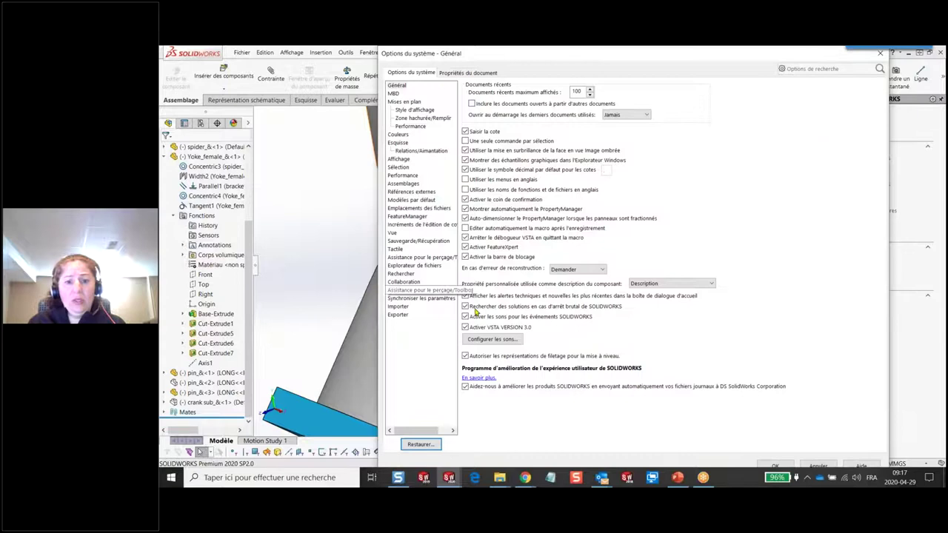
click(810, 70)
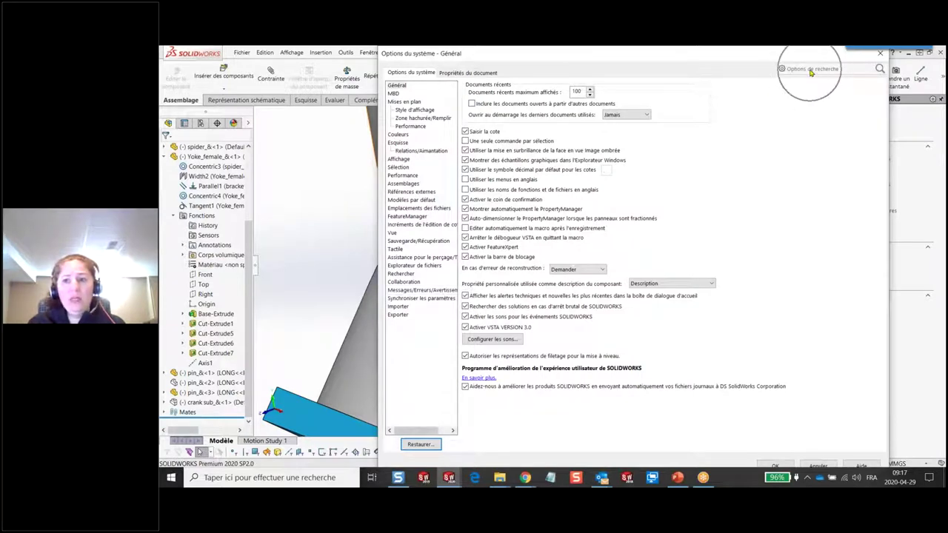
text(fil)
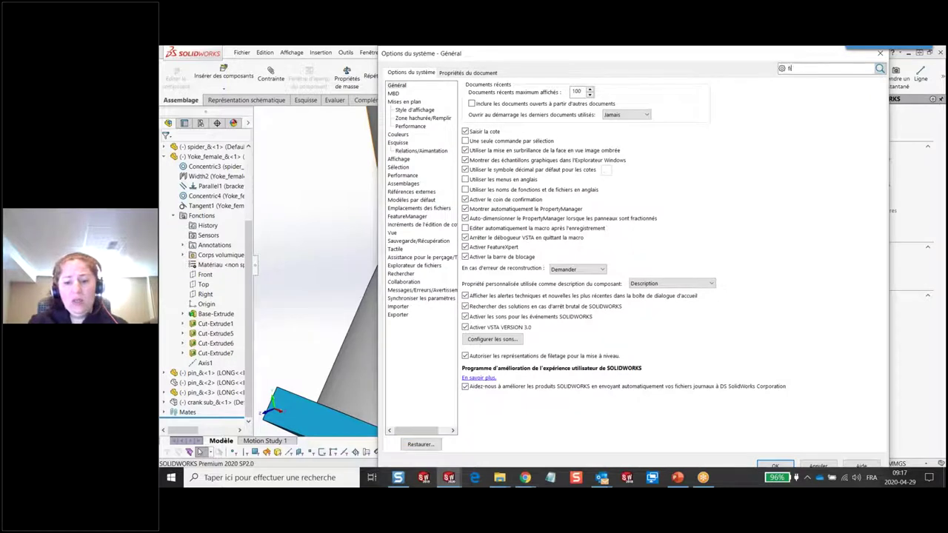
click(813, 119)
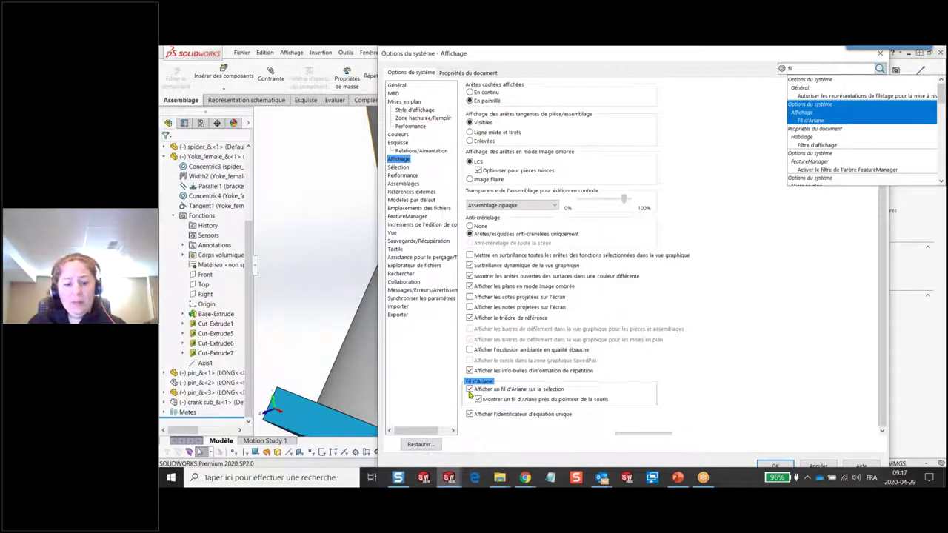
click(485, 392)
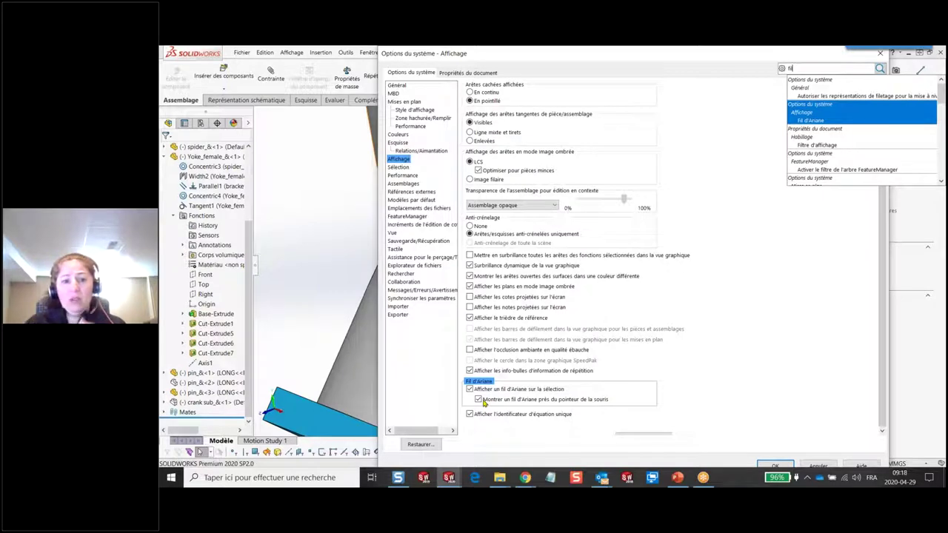
click(803, 49)
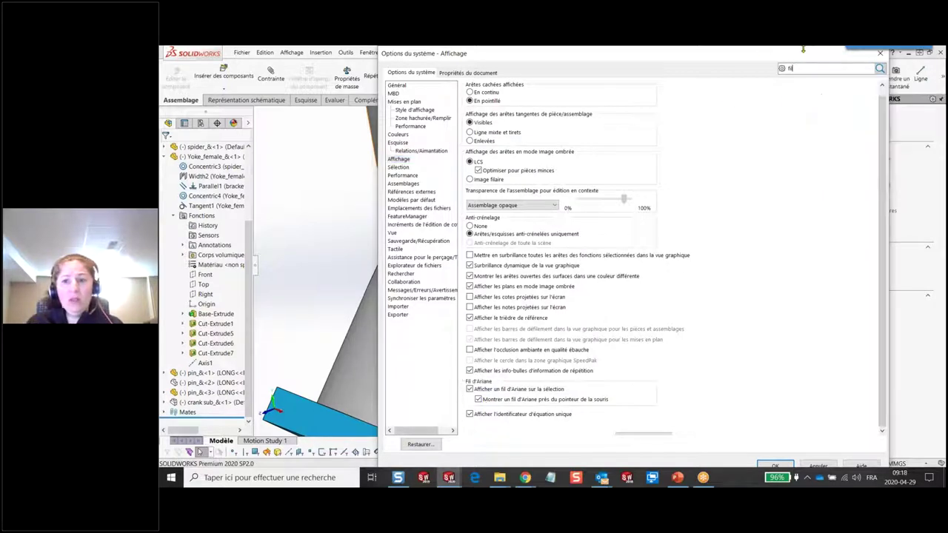
key(Return)
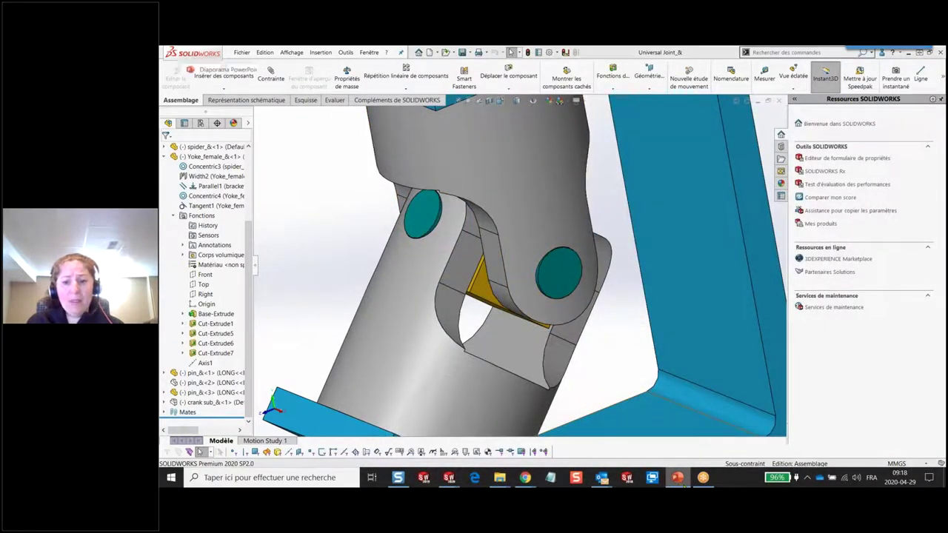
click(677, 477)
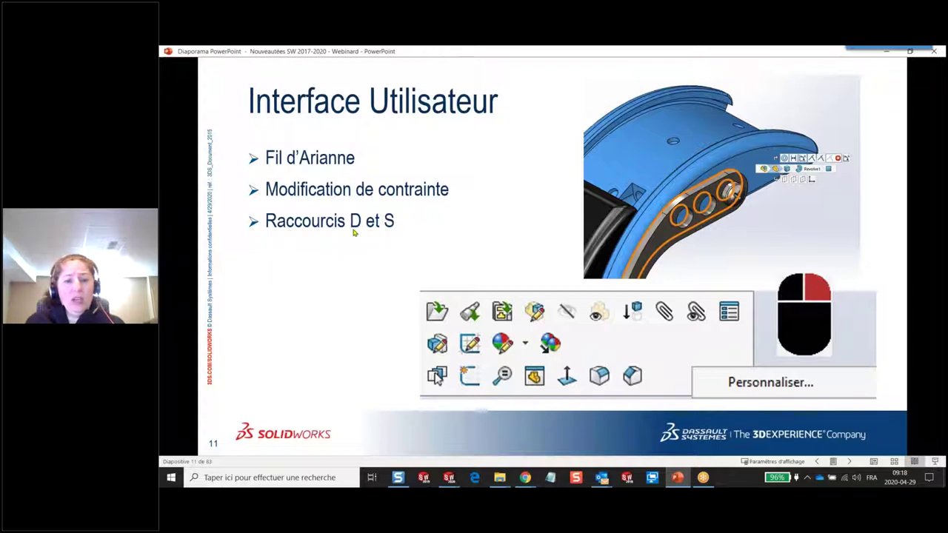
- Leave the Interface Utilisateur slide and bring back the SOLIDWORKS Universal Joint window
key(ctrl)
key(ctrl)
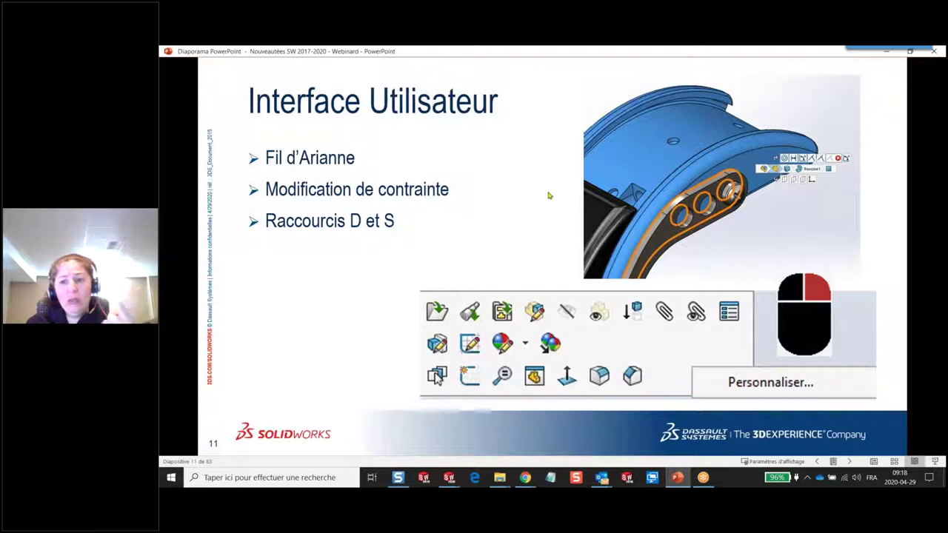
click(449, 477)
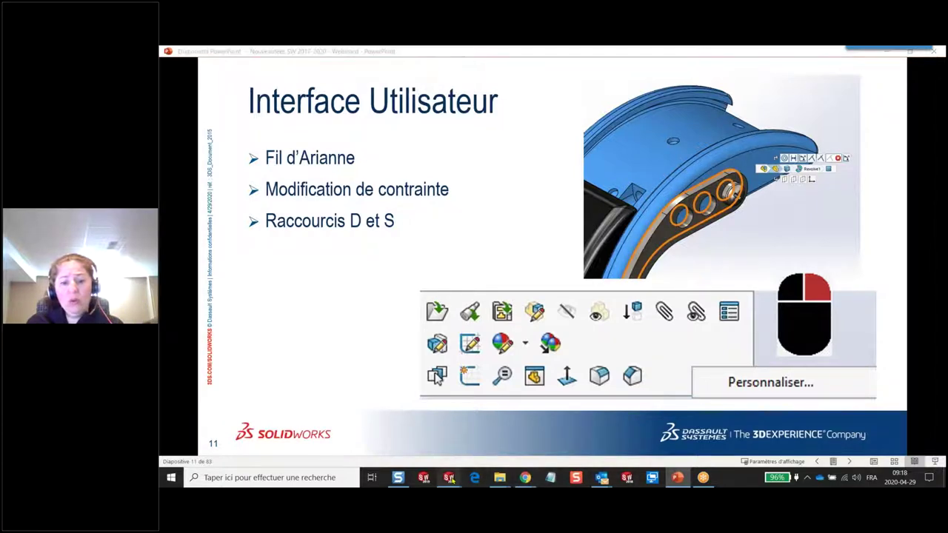
click(499, 421)
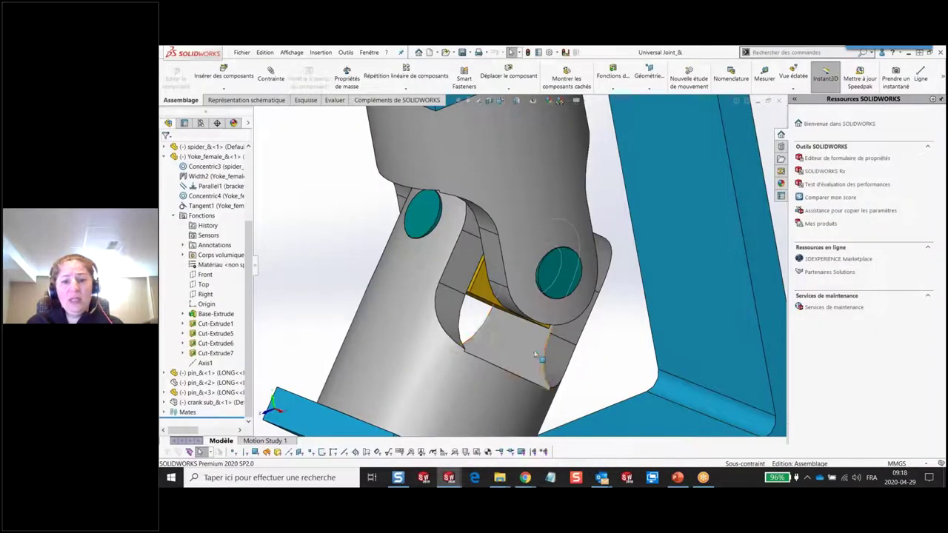
- Edit Yoke_female's Cut-Extrude5 from the face breadcrumb, accept the sketch, and exit back to the assembly
click(581, 359)
click(592, 371)
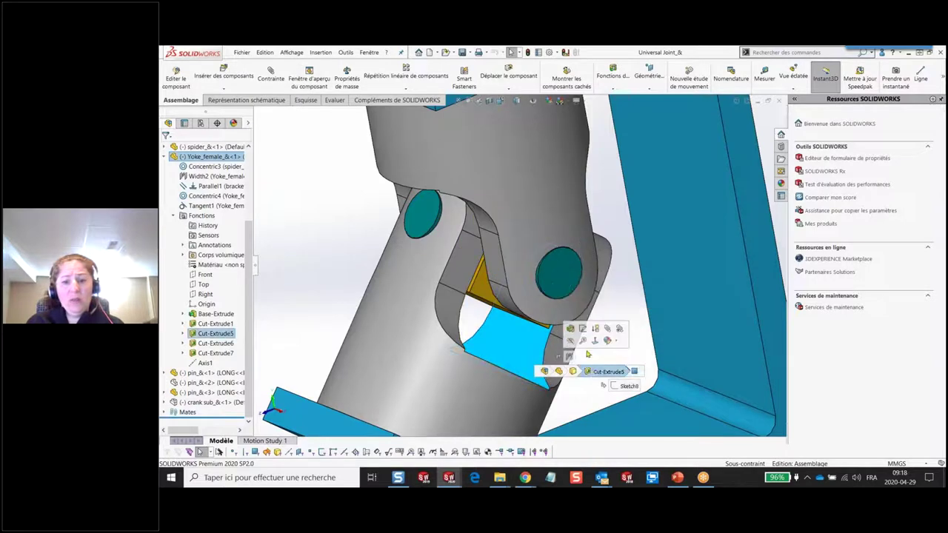
click(569, 357)
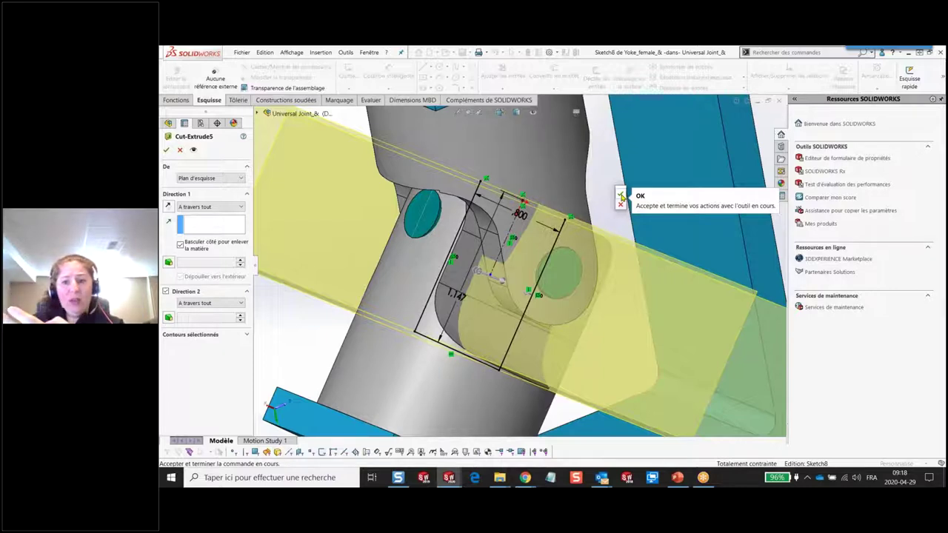
click(620, 196)
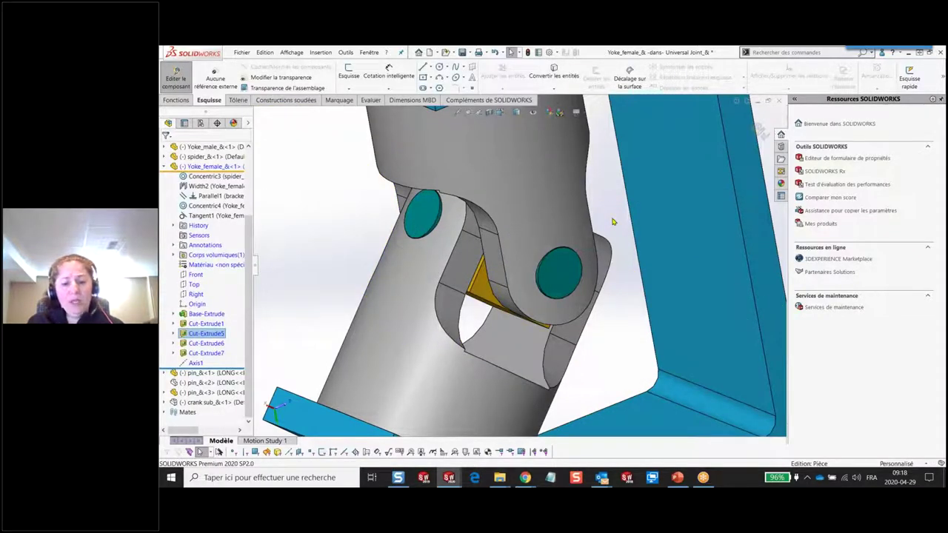
click(598, 348)
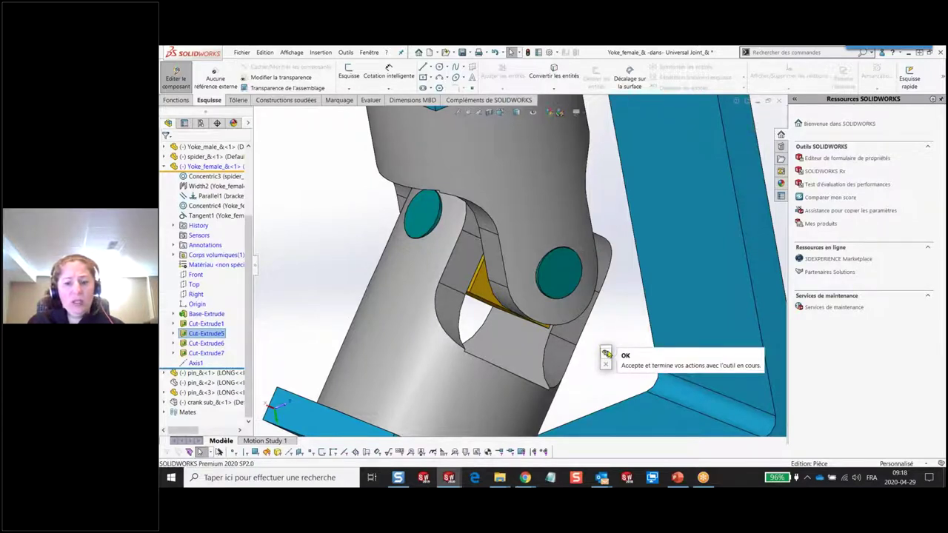
click(605, 354)
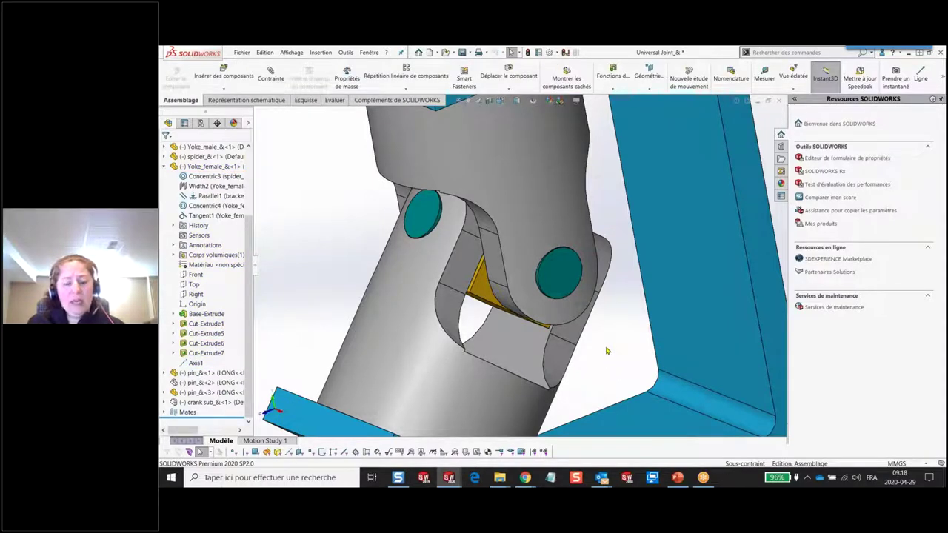
- Customize the S sketch shortcut bar, dragging Extruded Cut and Extrude onto it, and confirm with OK
click(607, 351)
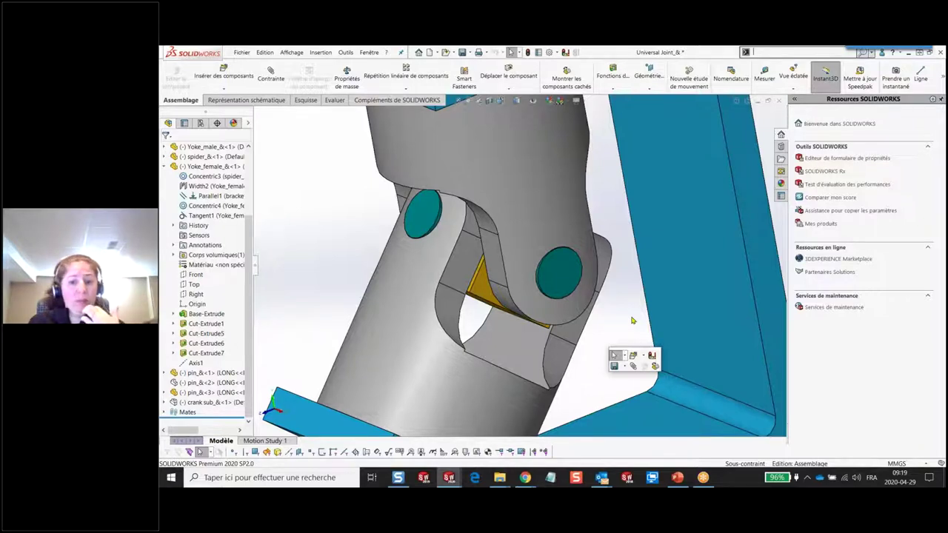
right_click(655, 363)
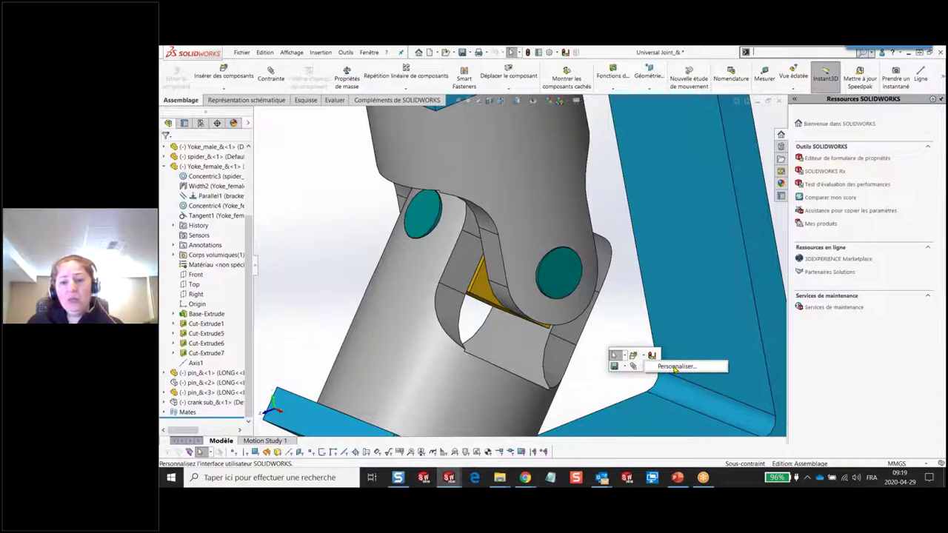
click(675, 366)
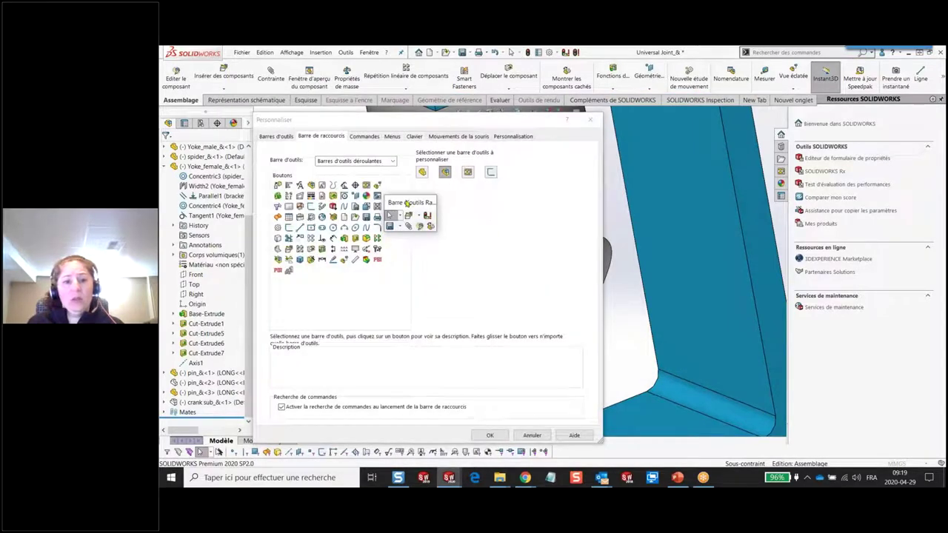
click(467, 172)
click(444, 172)
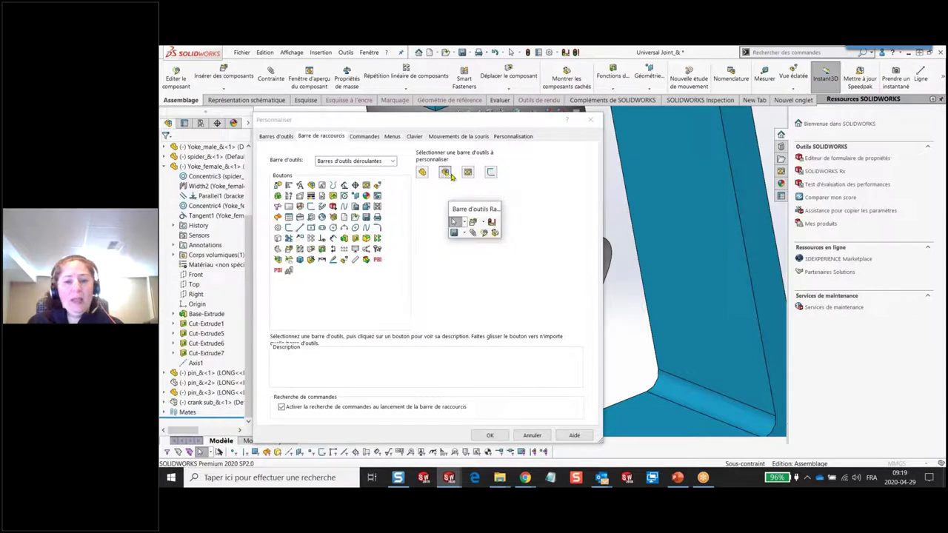
click(490, 172)
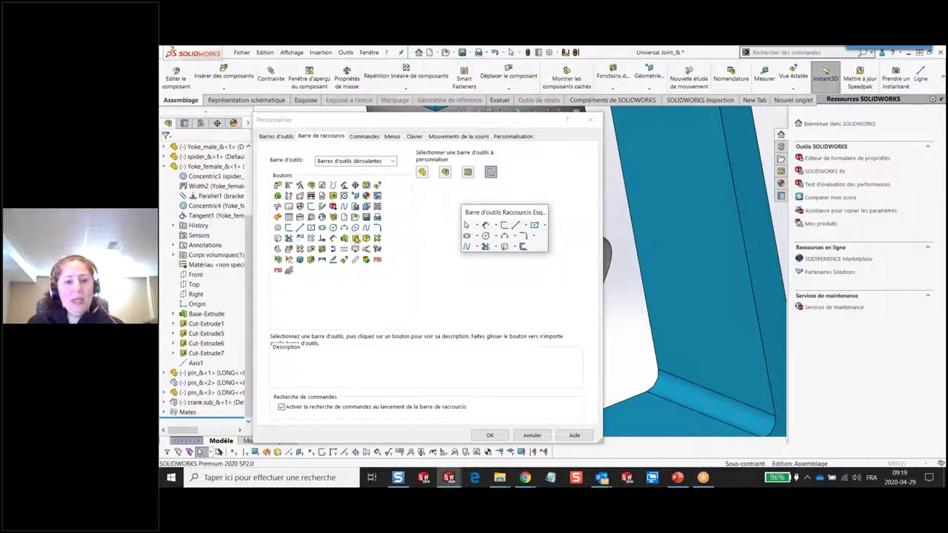
drag(522, 246, 540, 249)
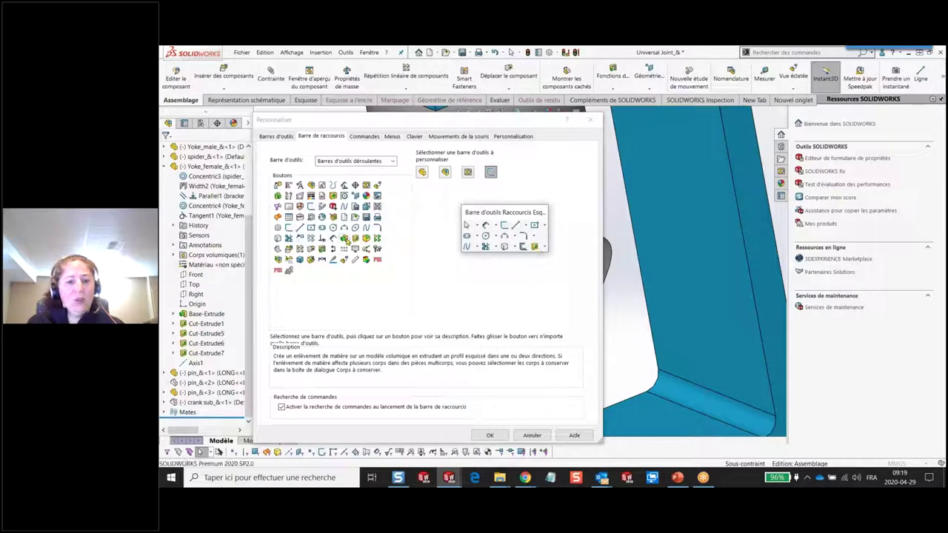
drag(345, 238, 505, 260)
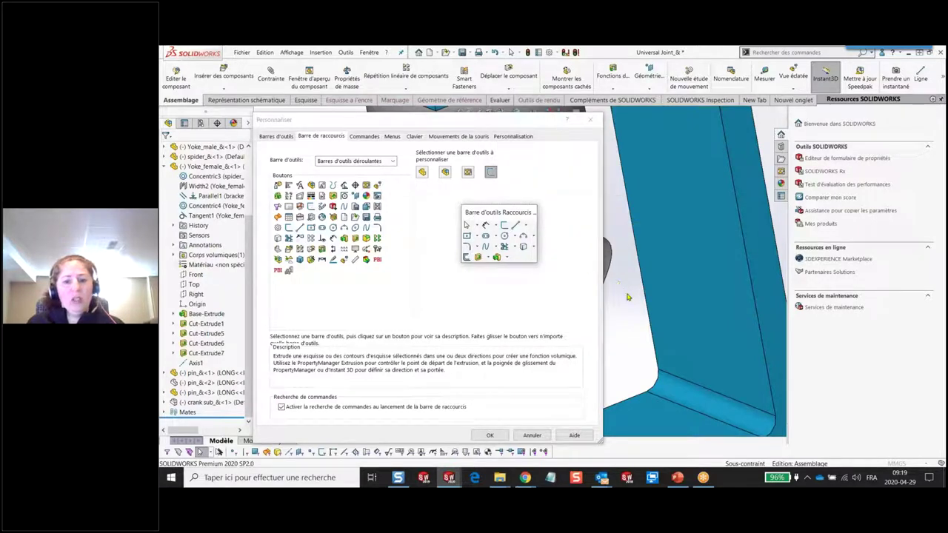
click(491, 436)
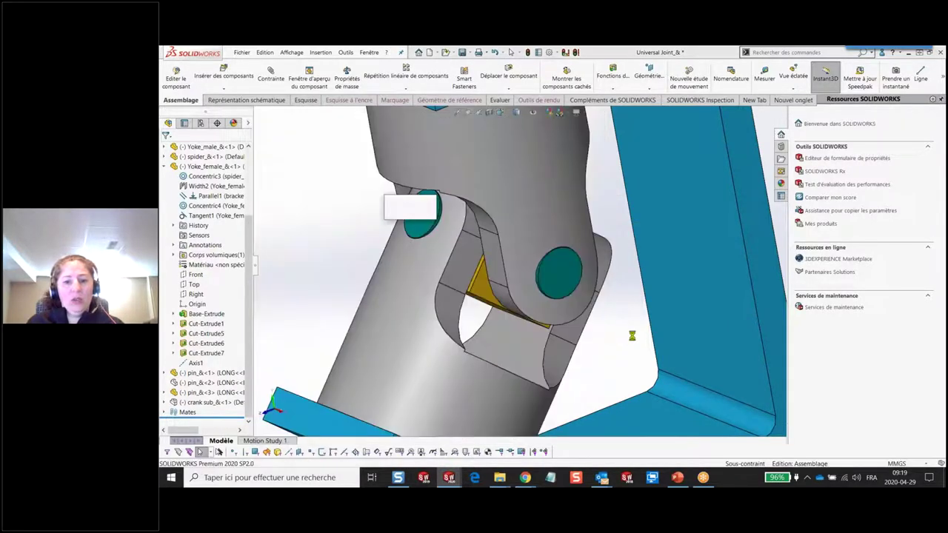
- Open the blue bracket in its own window and select its flat face
scroll(668, 292, up, 2)
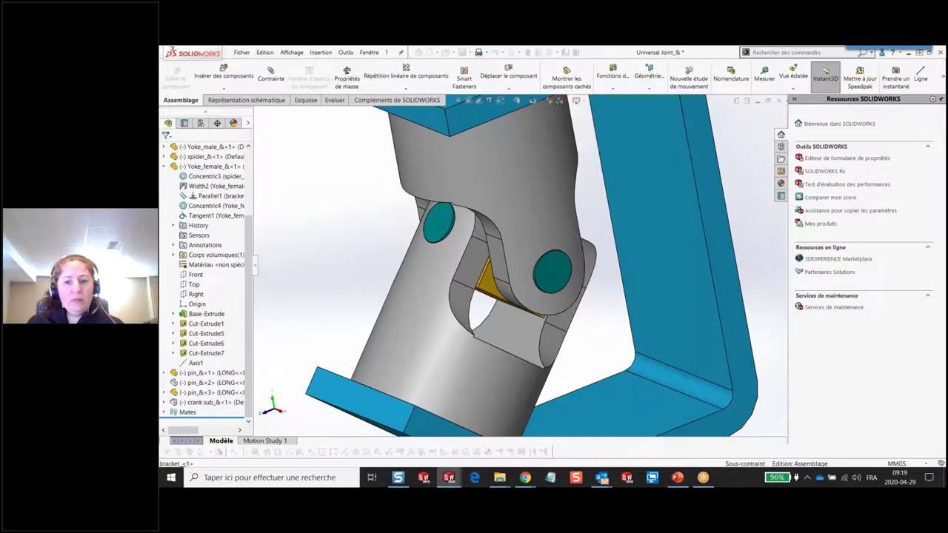
middle_drag(673, 275, 715, 250)
click(726, 227)
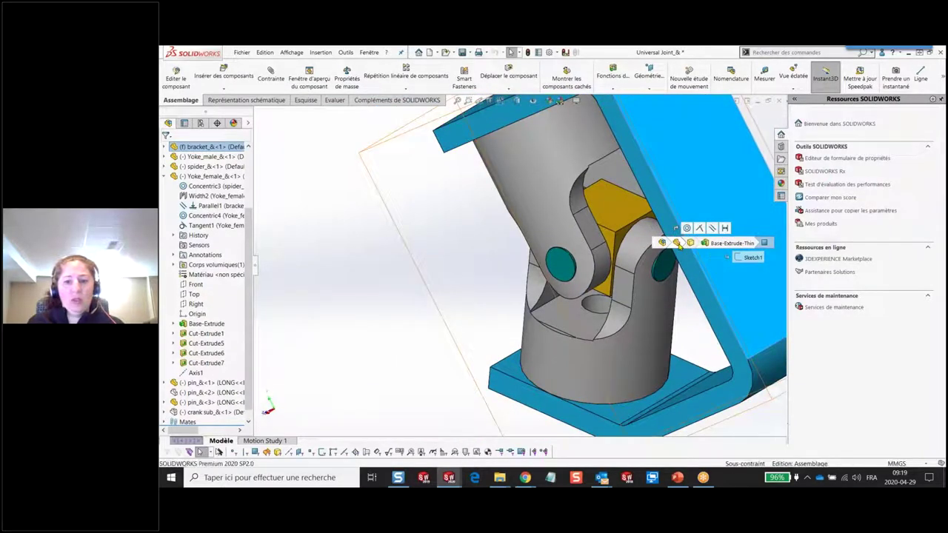
click(691, 205)
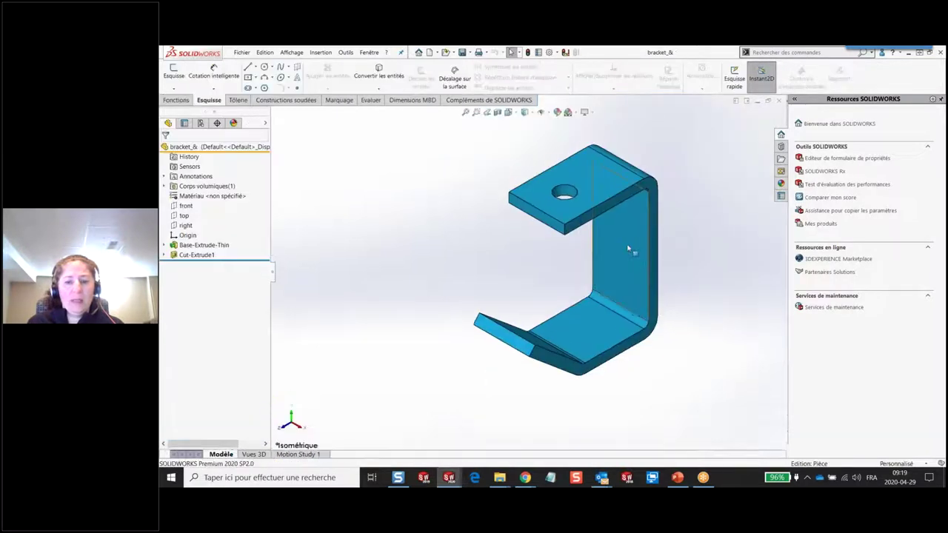
middle_drag(696, 233, 610, 251)
click(611, 252)
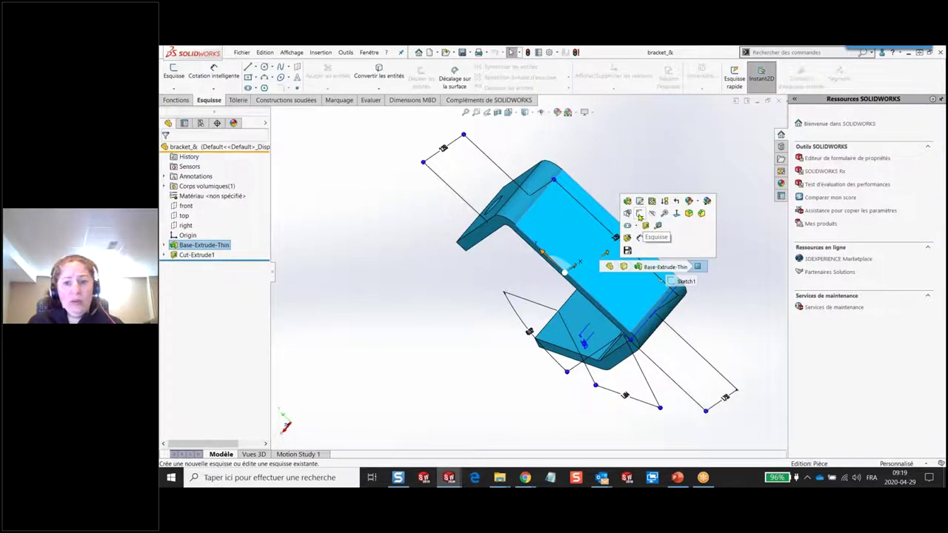
- Sketch a vertical straight slot on the bracket face
click(639, 214)
key(s)
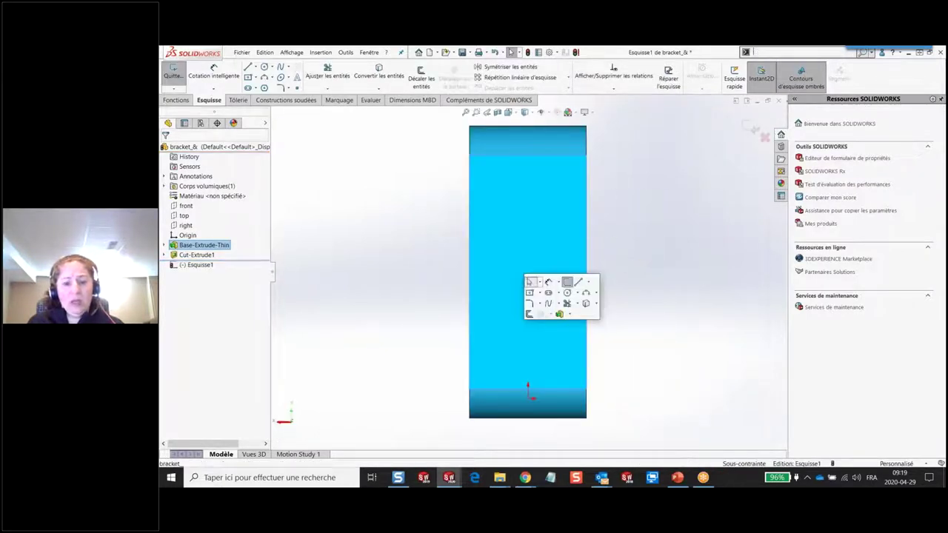
click(548, 293)
click(532, 235)
click(532, 280)
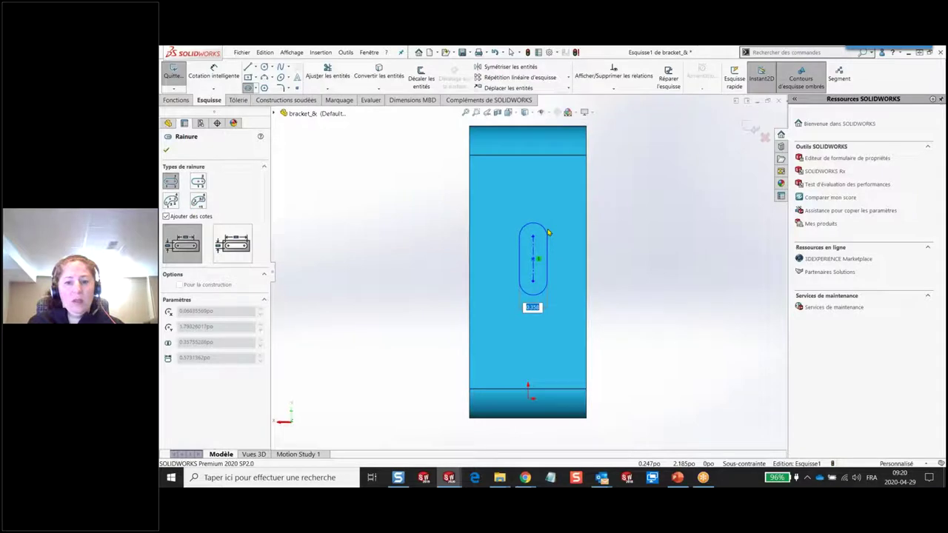
click(548, 233)
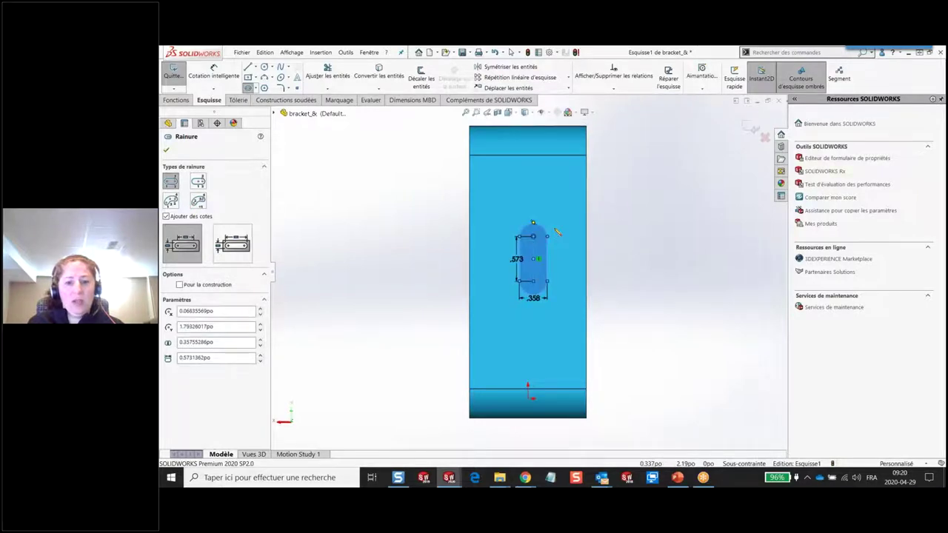
right_click(557, 231)
click(576, 271)
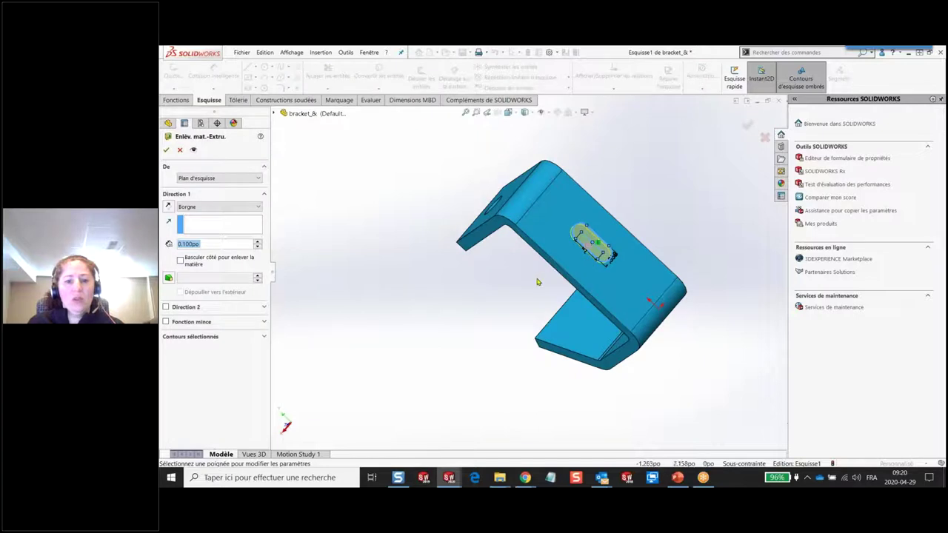
- Cut the slot through the part with end condition 'A travers tout'
right_click(538, 281)
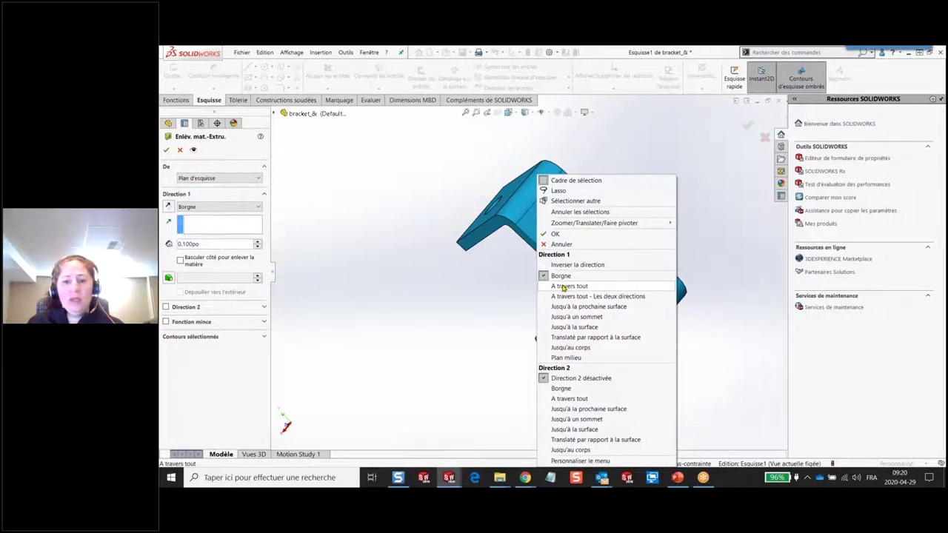
click(564, 287)
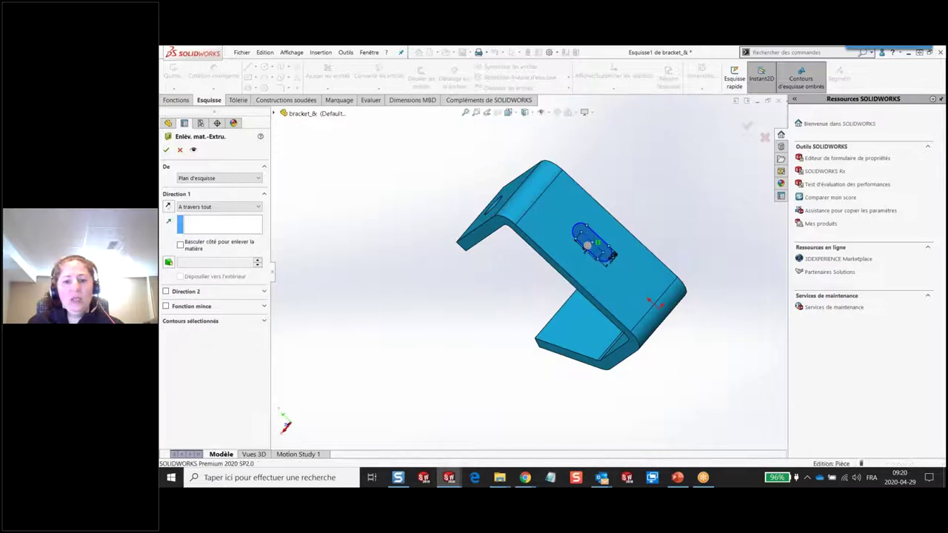
key(Return)
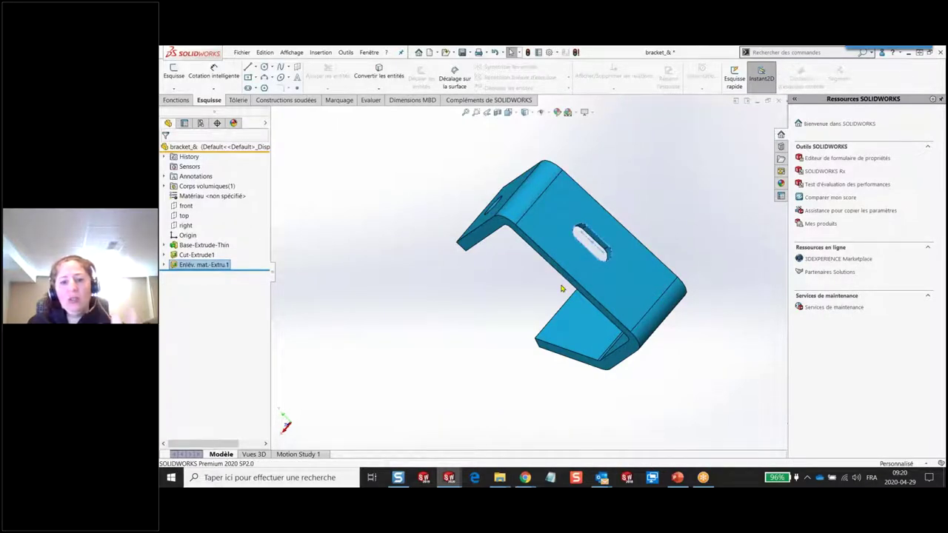
click(552, 288)
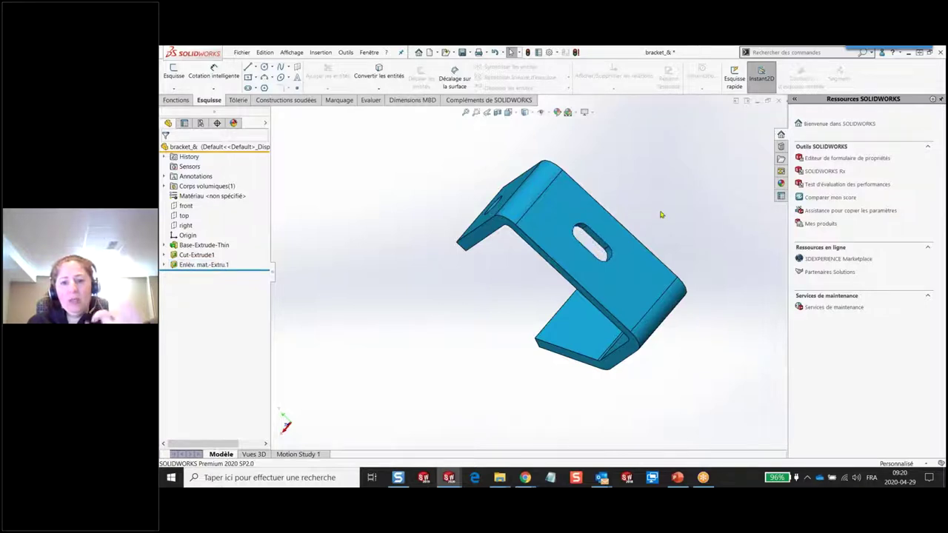
right_click(590, 219)
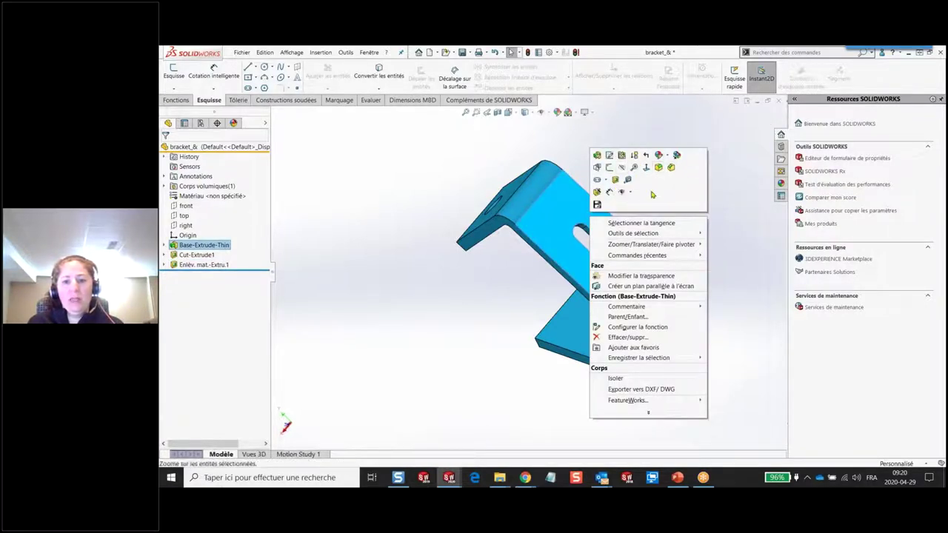
right_click(676, 192)
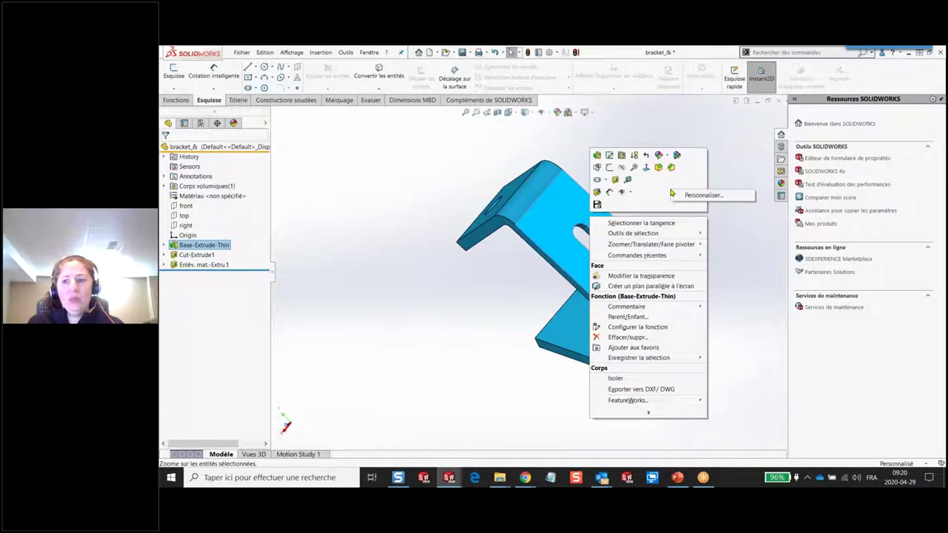
click(879, 212)
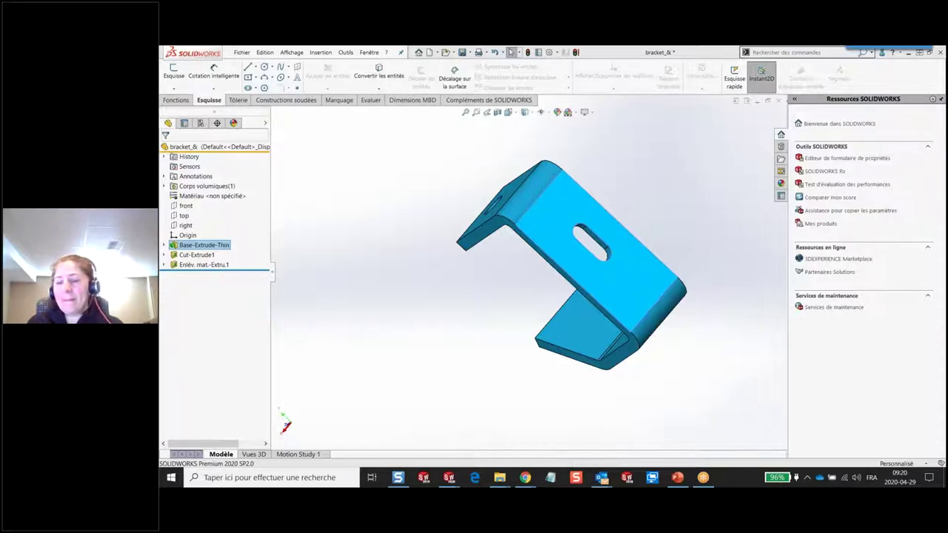
click(667, 225)
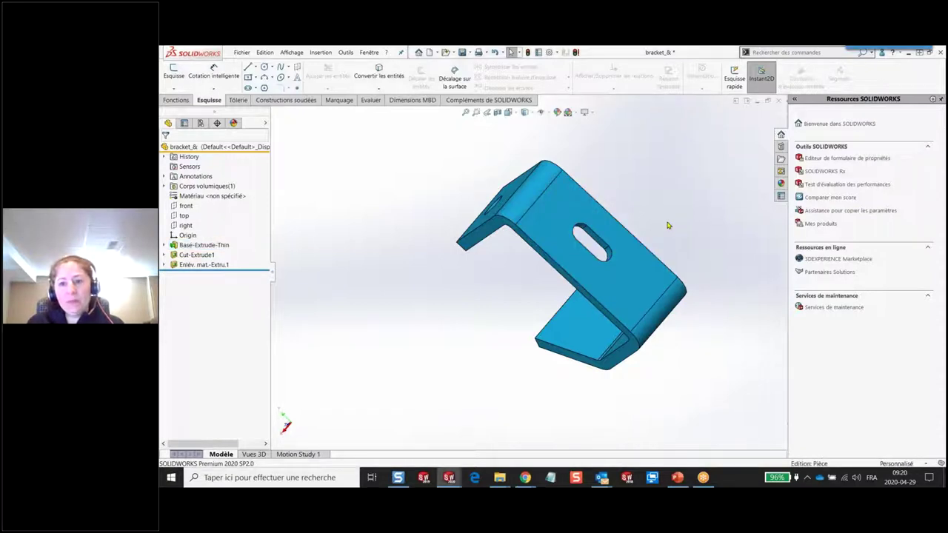
right_click(877, 89)
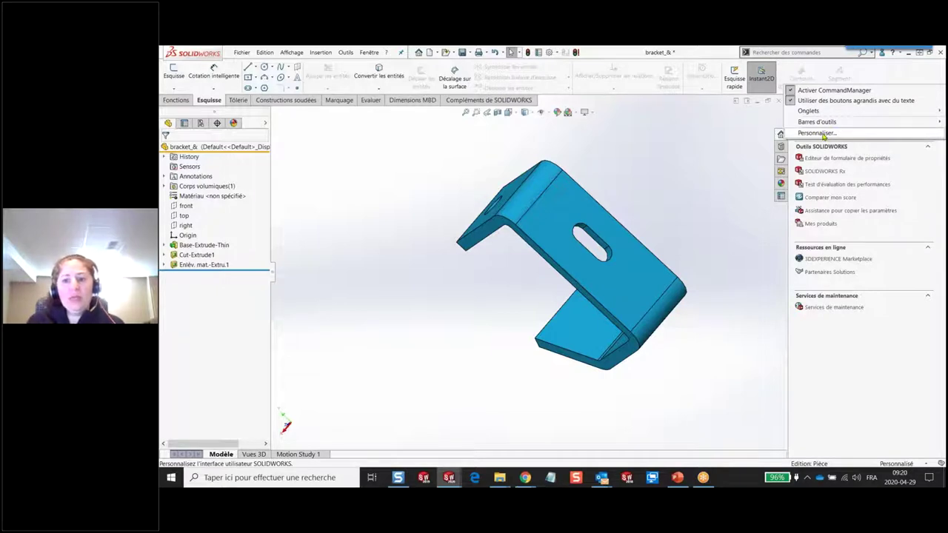
key(Escape)
right_click(873, 74)
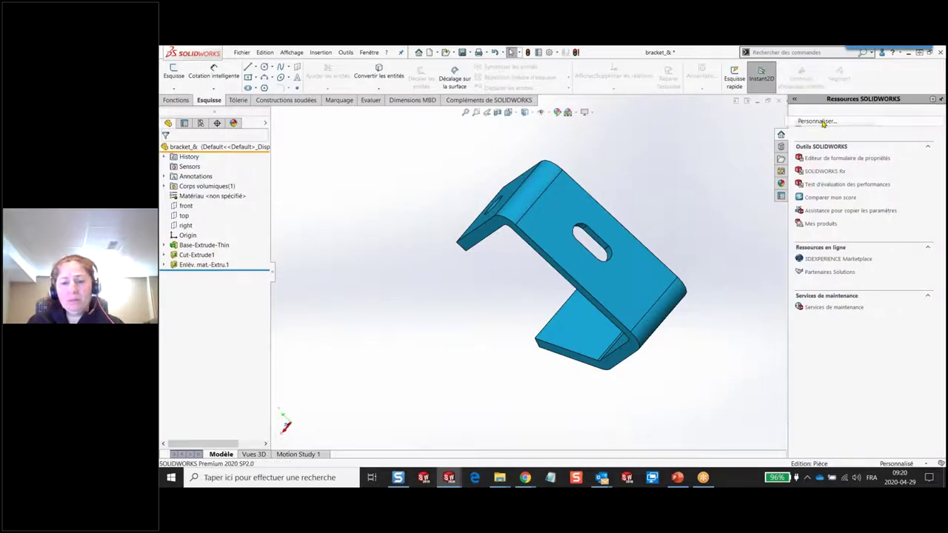
- Open the Personnaliser Clavier shortcut list, filter it with a search and sort by Raccourci(s)
click(818, 121)
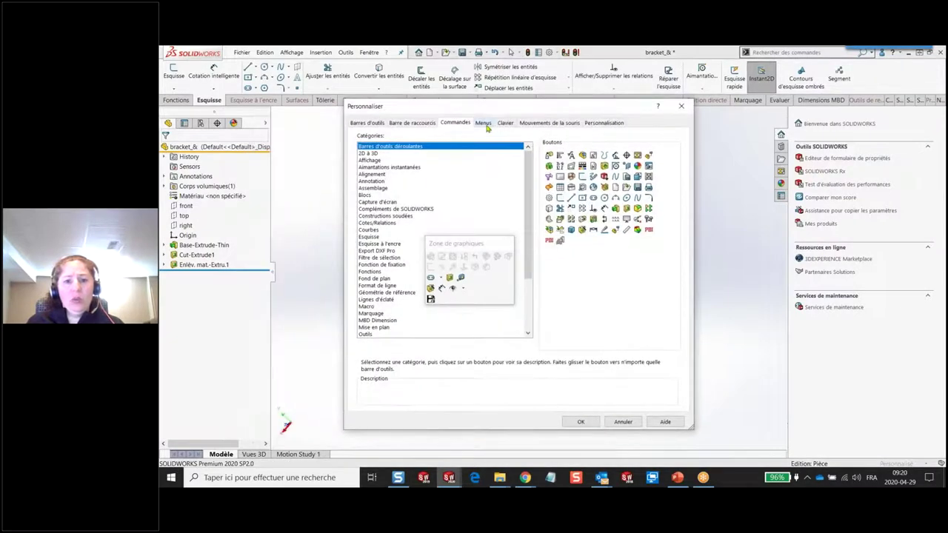
click(505, 123)
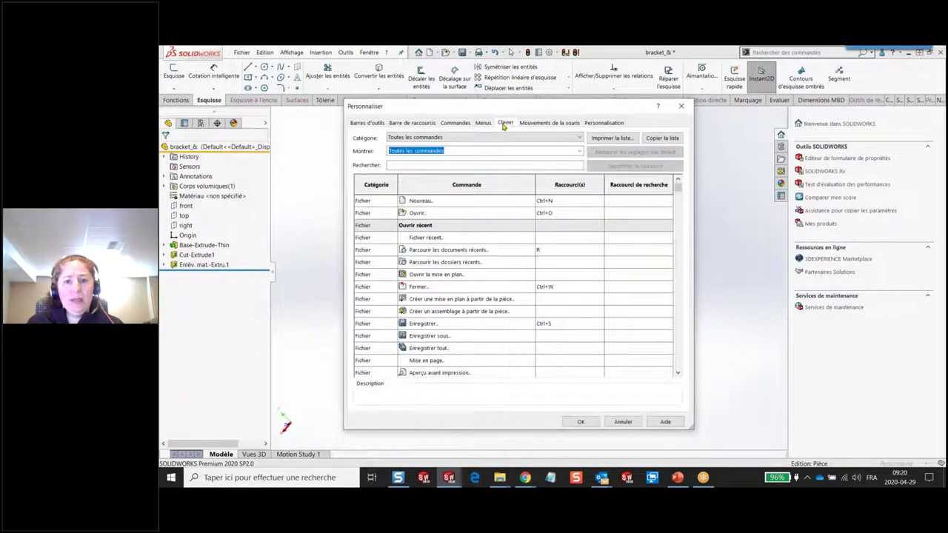
click(432, 162)
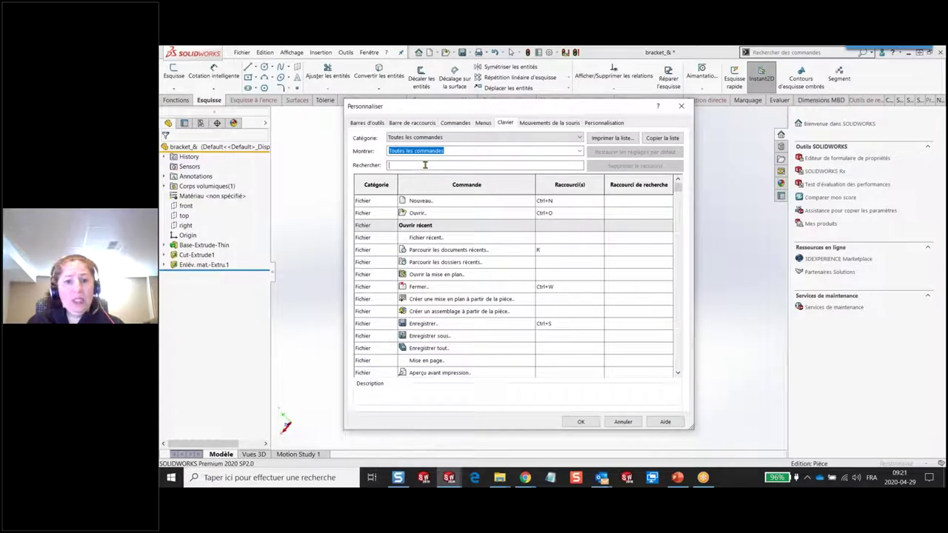
text(c)
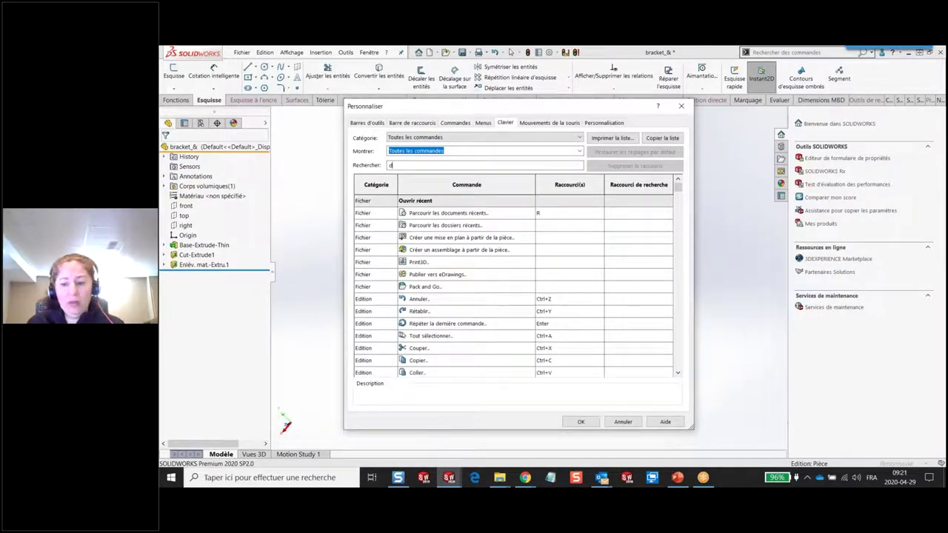
click(569, 185)
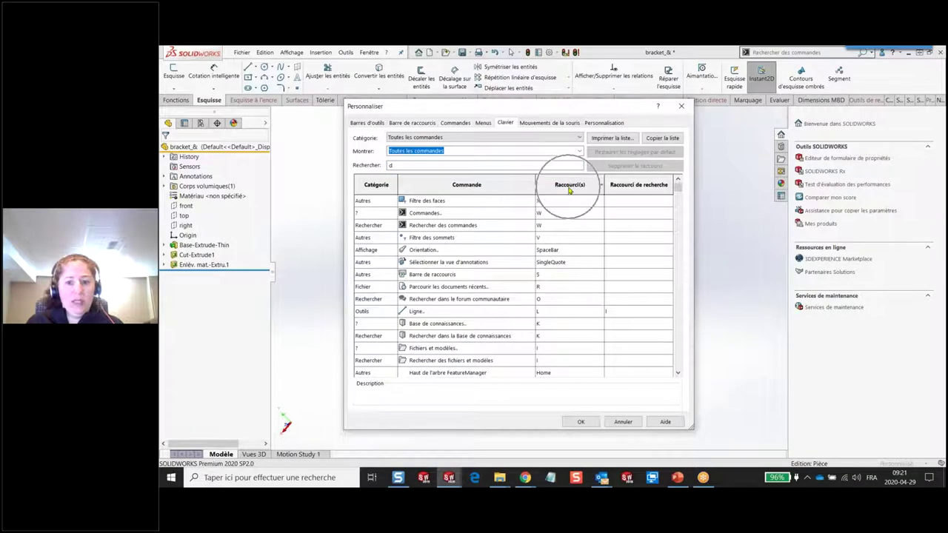
- Select the Déplacer le fil d'Ariane command, which D moves breadcrumb and confirmation corner
scroll(571, 278, down, 4)
scroll(571, 278, down, 3)
scroll(567, 299, down, 3)
scroll(567, 298, down, 3)
scroll(562, 303, down, 3)
scroll(555, 311, up, 3)
scroll(564, 306, up, 3)
scroll(560, 310, up, 3)
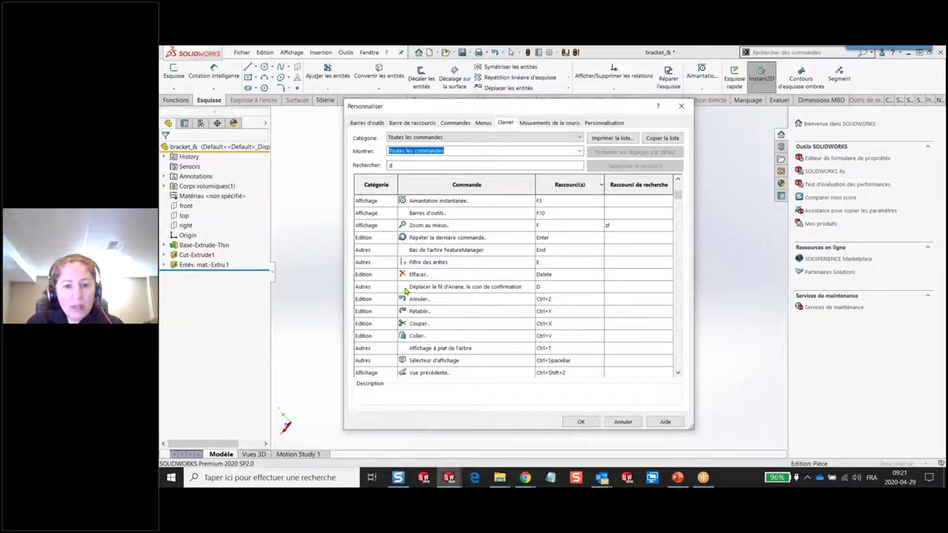
click(358, 289)
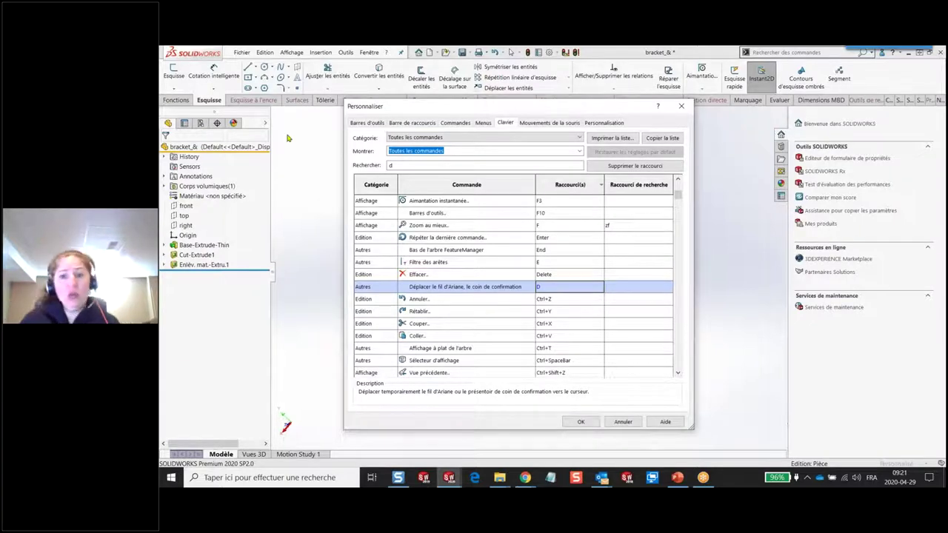
- Copy the shortcut list to the clipboard and dismiss the confirmation
click(668, 141)
click(614, 258)
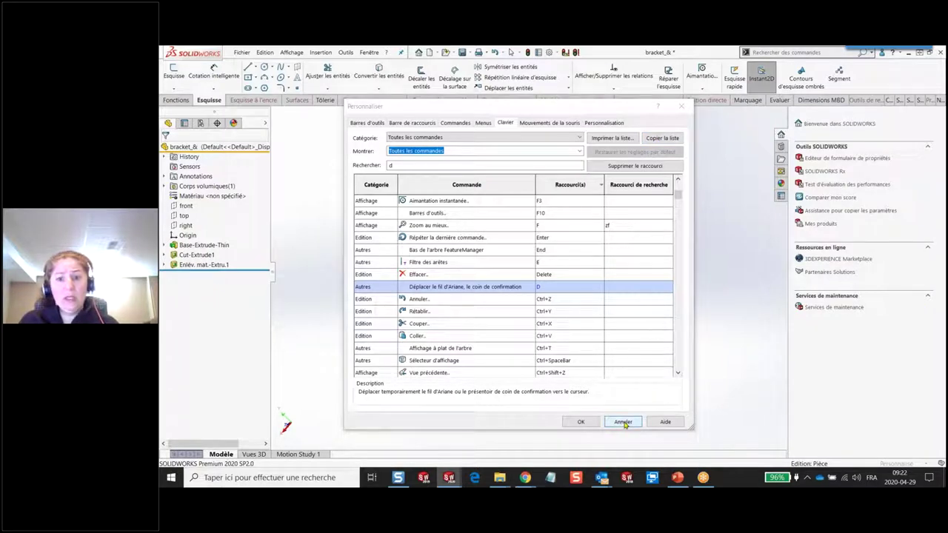
click(677, 348)
click(675, 210)
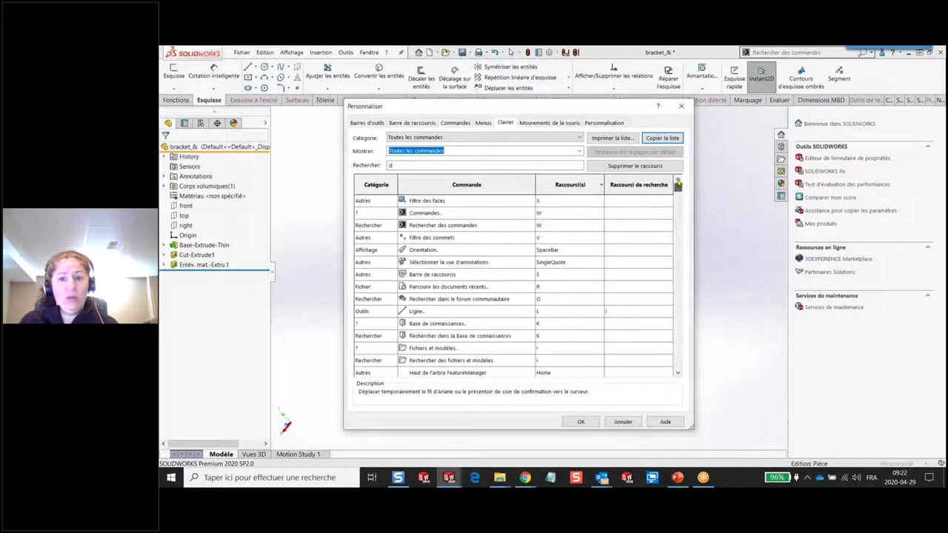
- Close the Personnaliser dialog, then close bracket_& without saving, answering Non to the prompts
click(603, 123)
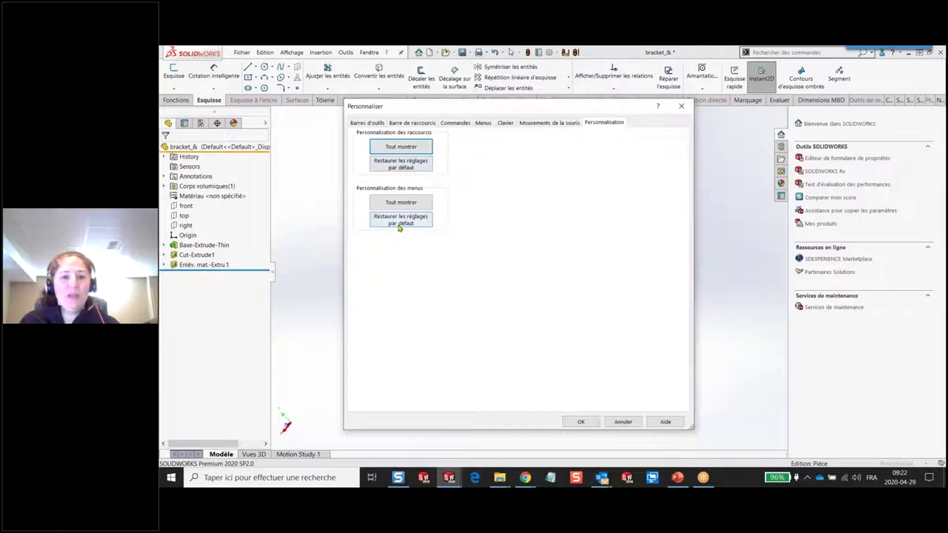
click(626, 421)
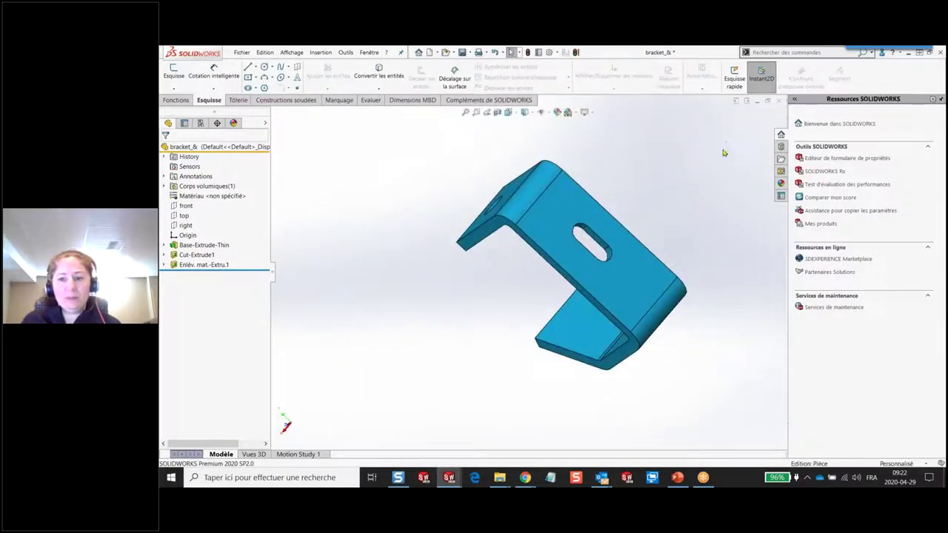
click(778, 100)
click(570, 258)
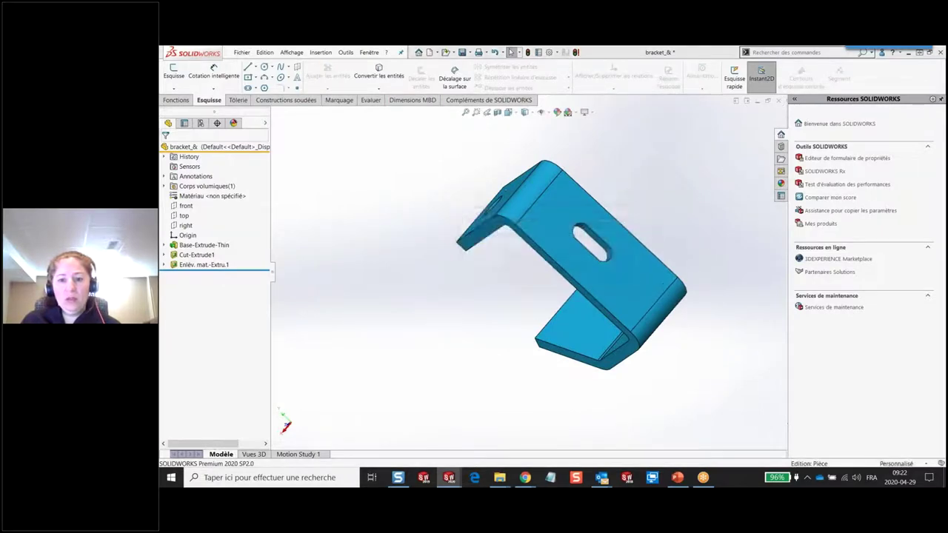
click(538, 274)
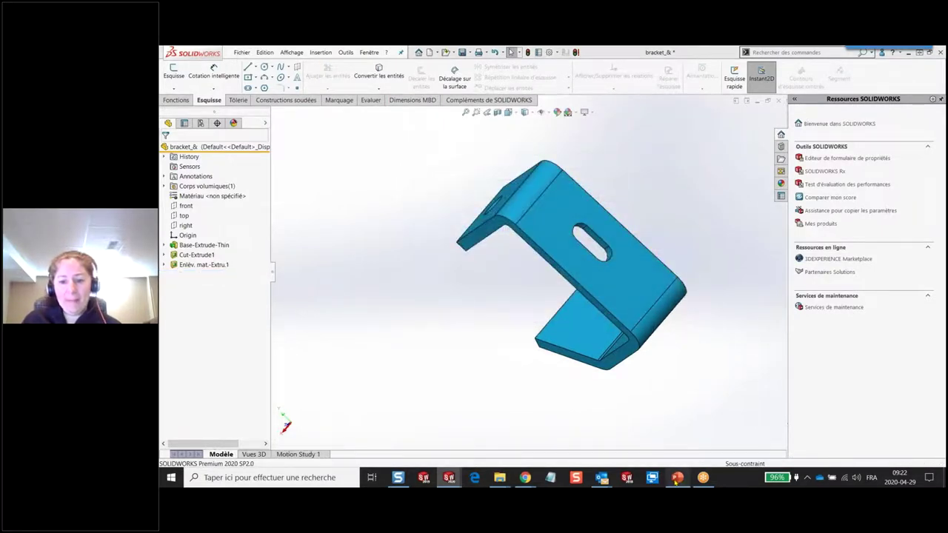
- Return to the PowerPoint slideshow and advance from slide 11 to slide 13 on measure and mouse gestures
click(677, 477)
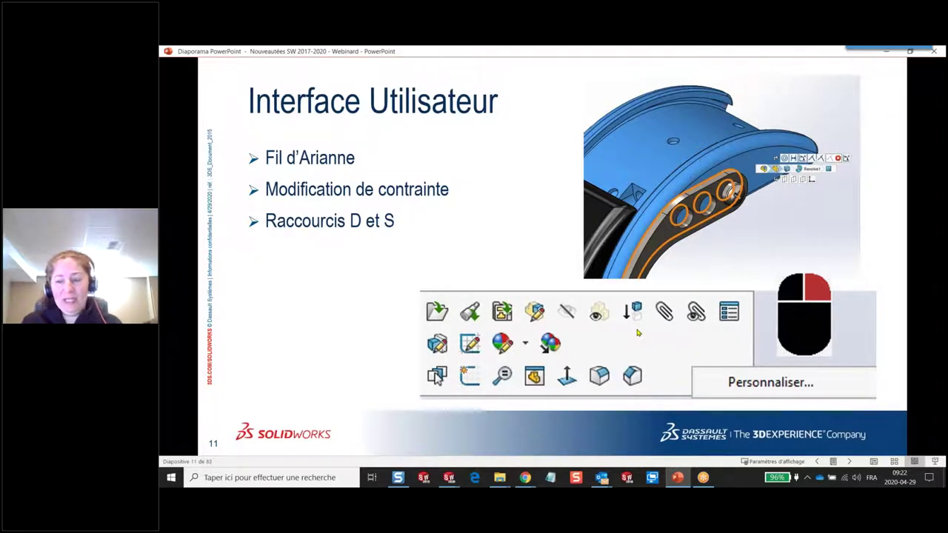
key(Right)
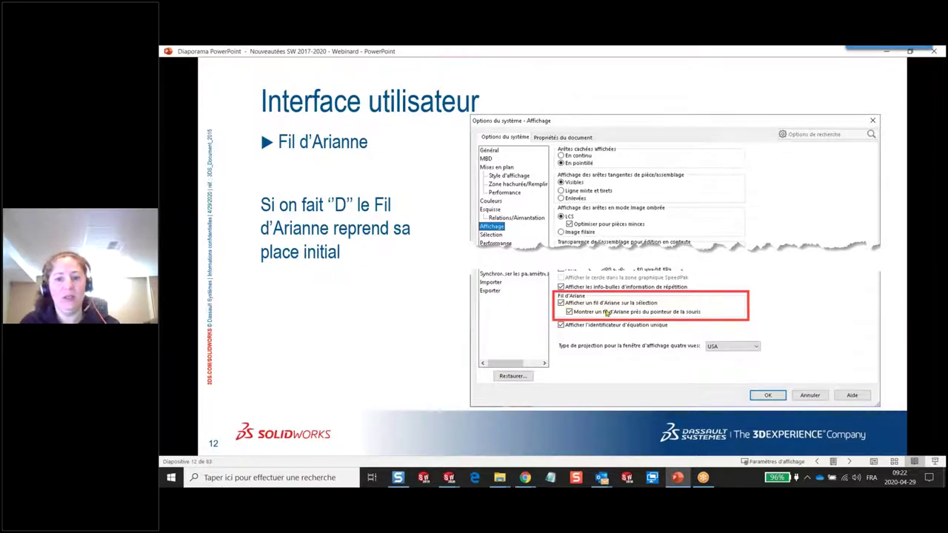
key(Right)
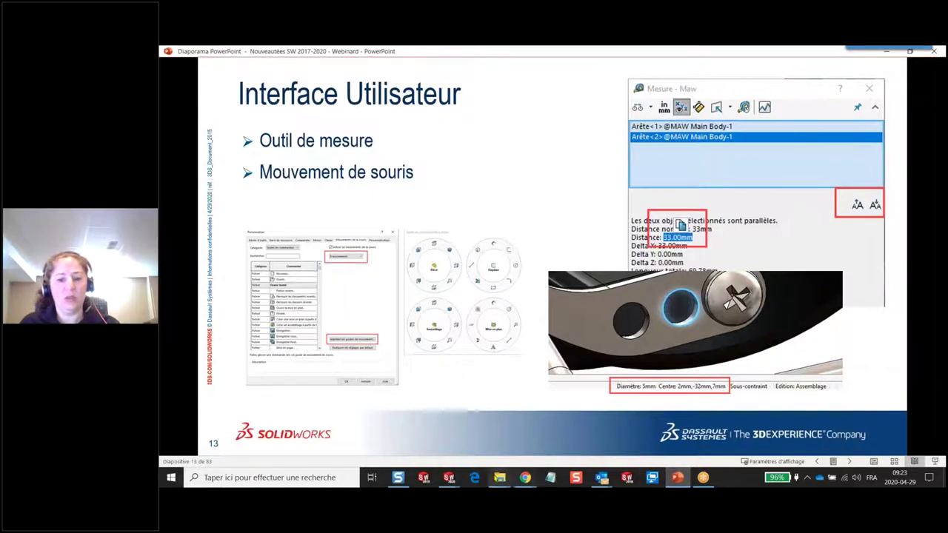
- Bring up the Universal Joint assembly and select the bracket's bottom edge to check its length
mouse_move(449, 477)
click(486, 426)
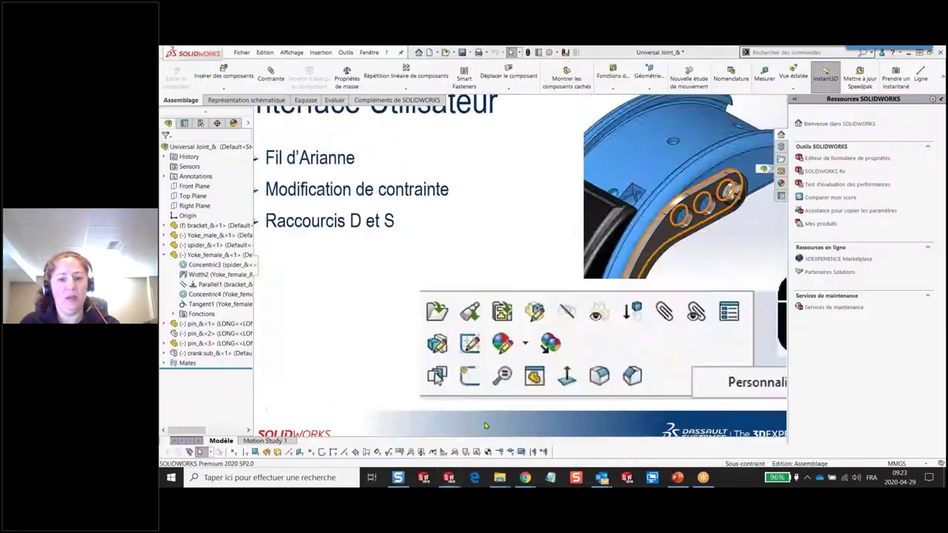
scroll(494, 317, up, 5)
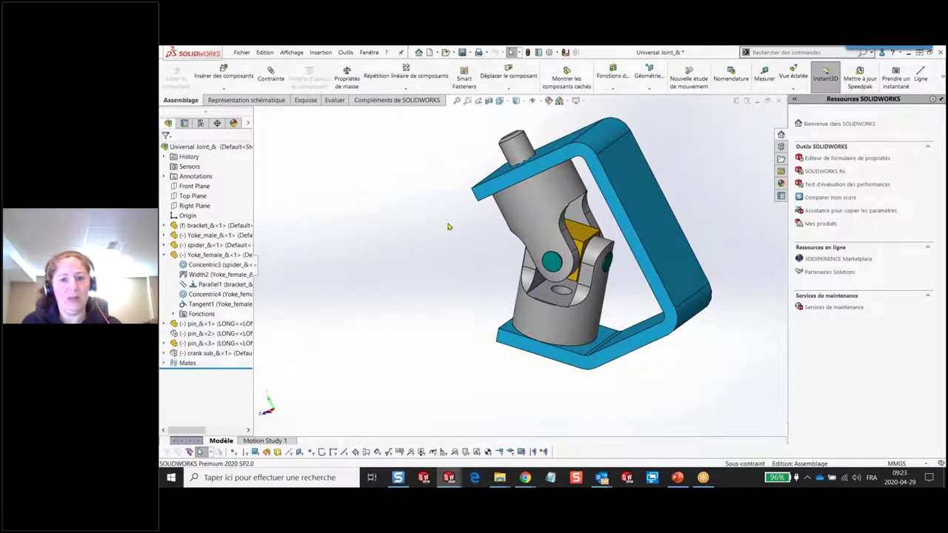
scroll(540, 355, down, 3)
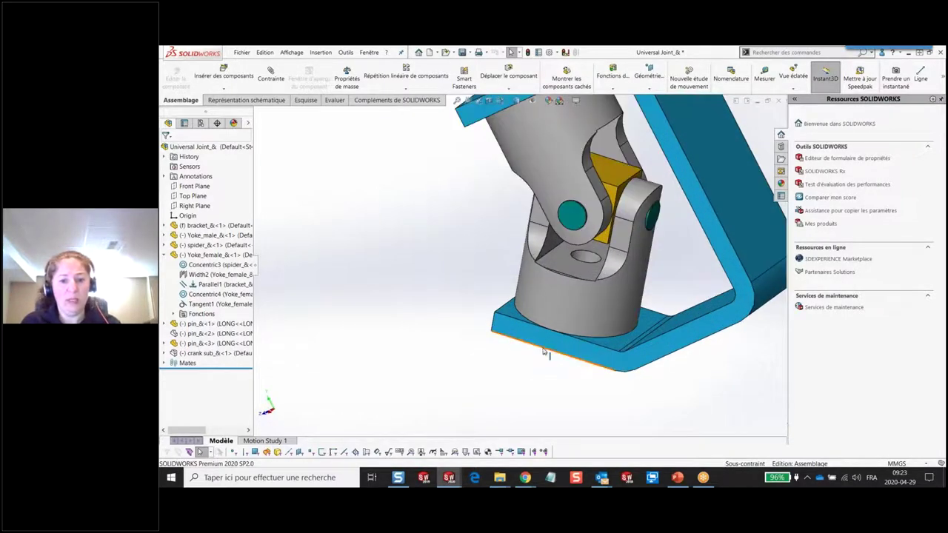
click(543, 352)
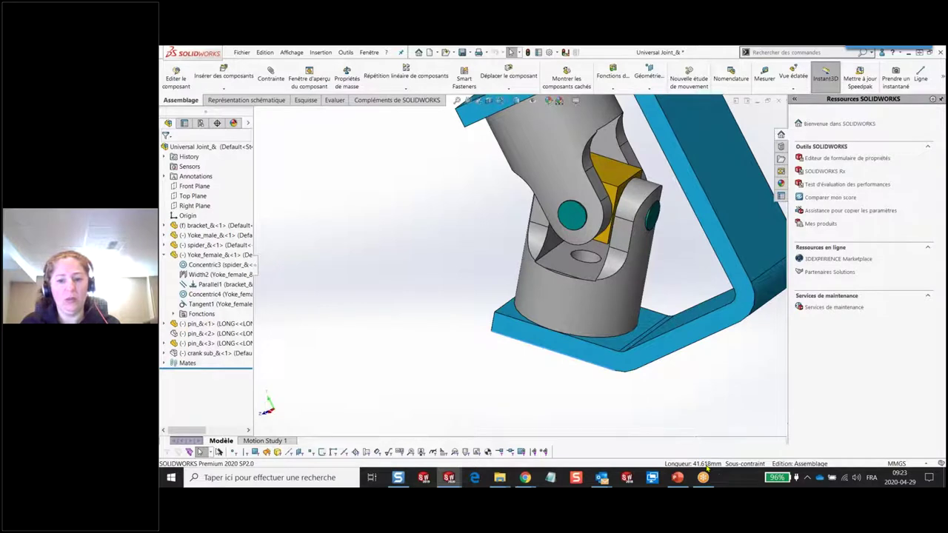
click(612, 411)
mouse_move(492, 402)
middle_down()
mouse_move(518, 412)
mouse_move(519, 360)
mouse_move(503, 355)
middle_up()
- Drag the gray yoke to swing it to a new angle, then zoom to fit
click(503, 346)
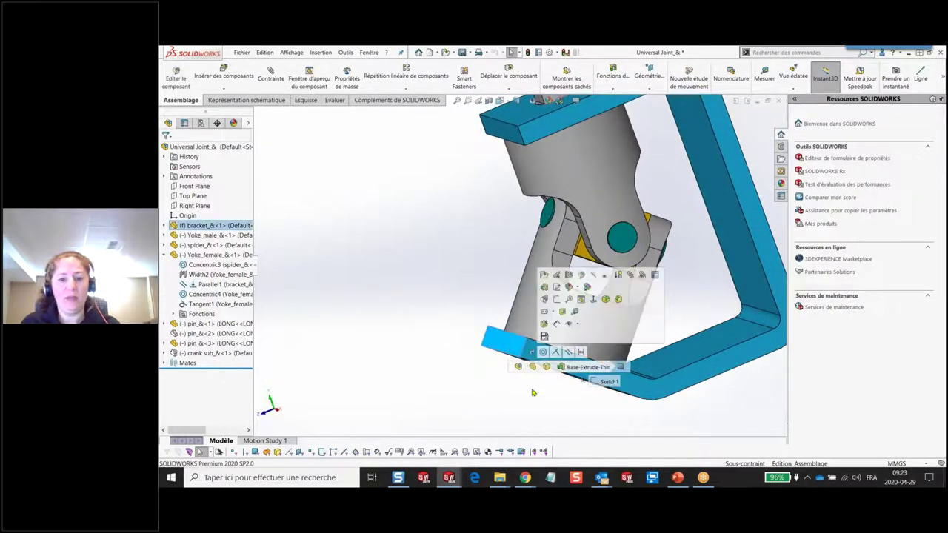
drag(482, 376, 541, 180)
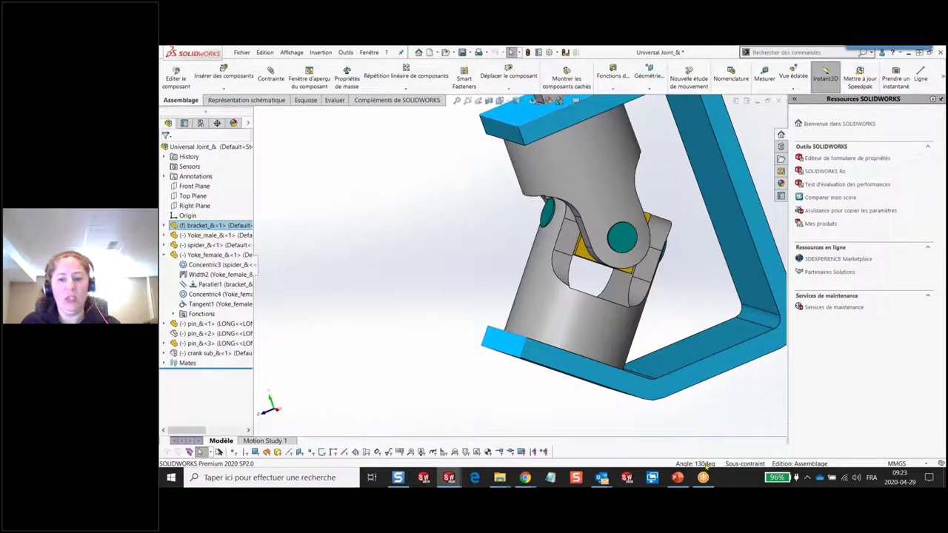
click(732, 404)
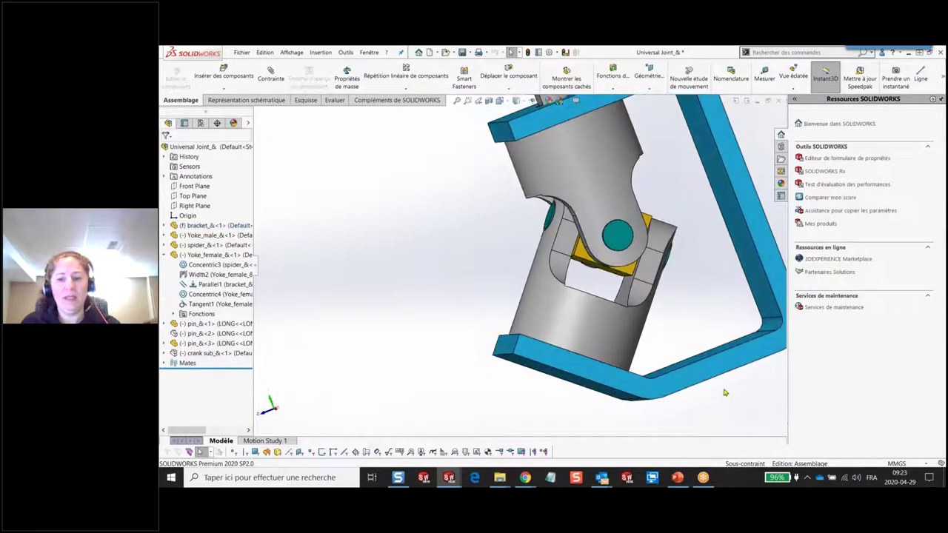
click(731, 400)
key(f)
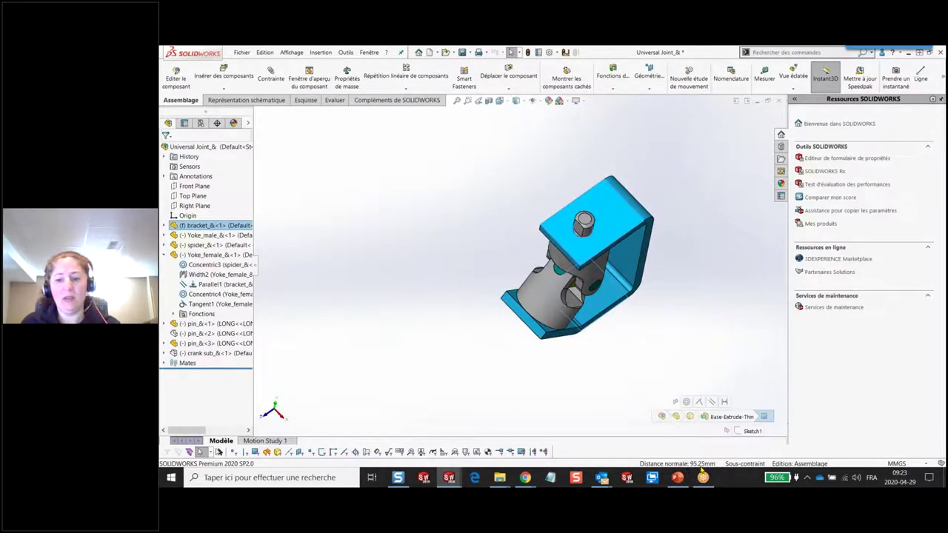
click(688, 328)
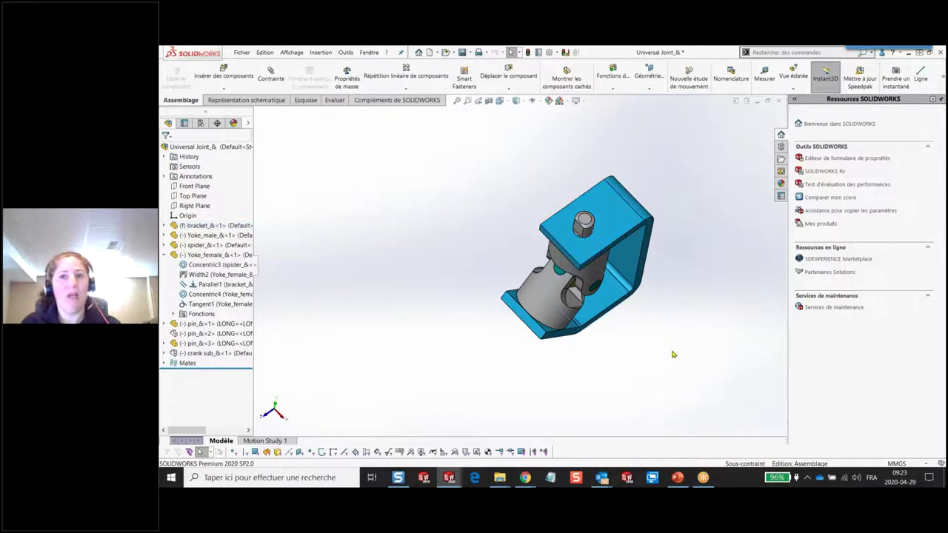
middle_drag(673, 351, 644, 318)
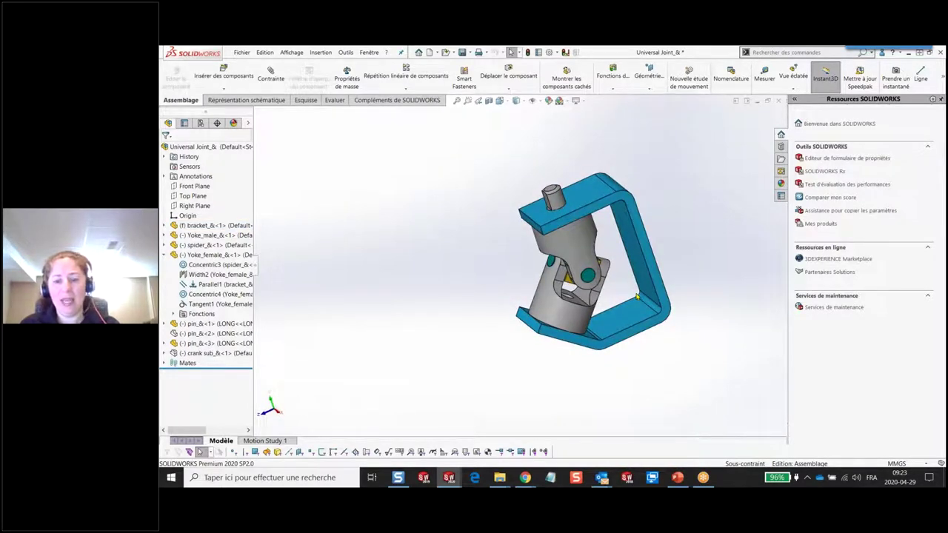
- Select the yoke's Cut-Extrude7 hole face to show its breadcrumbs and diameter
scroll(624, 292, down, 2)
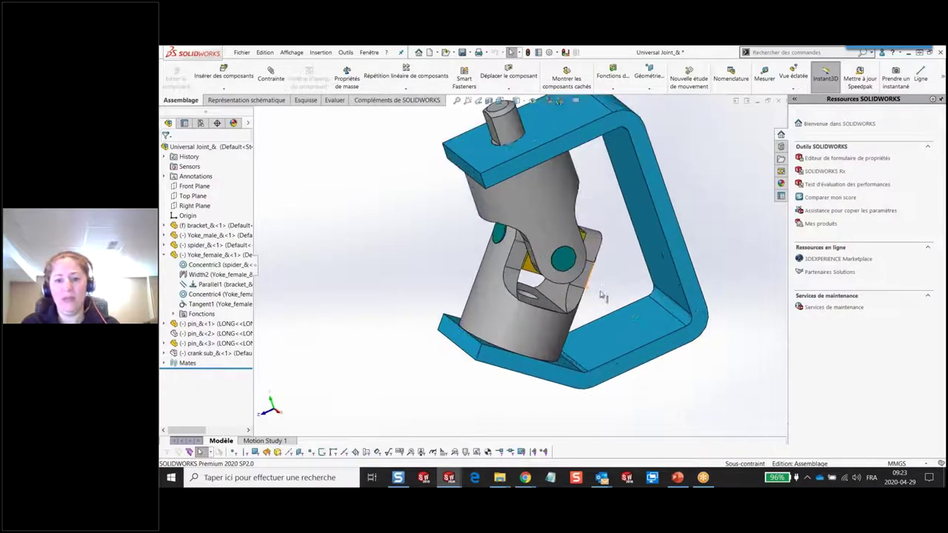
scroll(602, 294, down, 3)
click(481, 293)
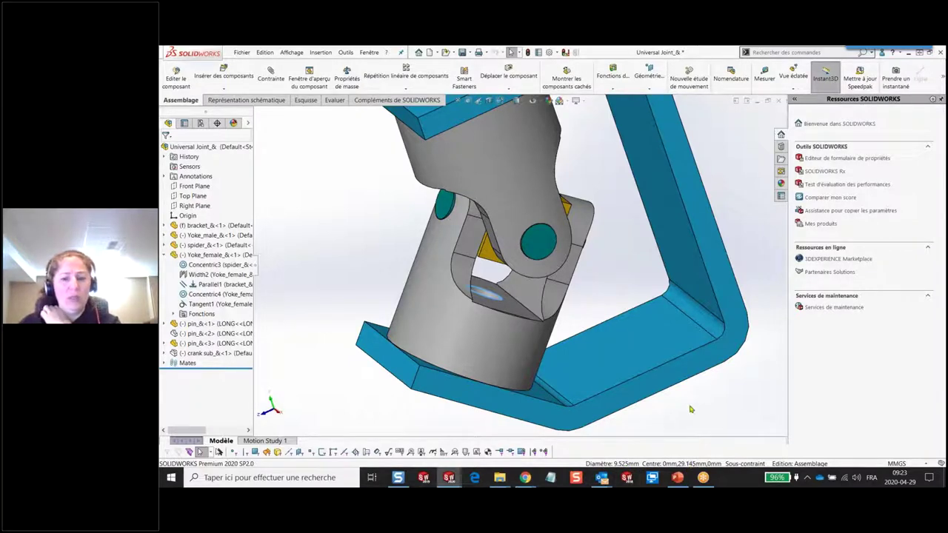
click(488, 296)
drag(488, 296, 484, 296)
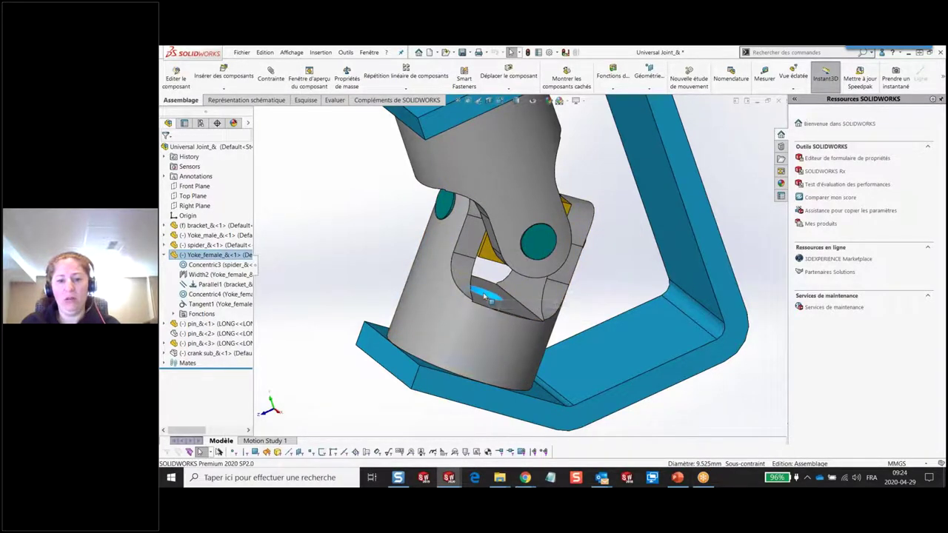
scroll(485, 296, down, 3)
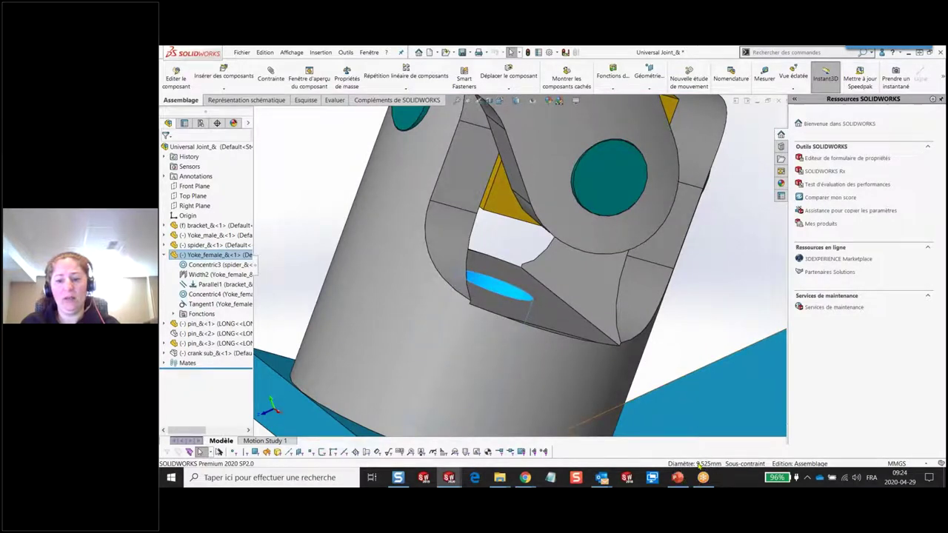
click(709, 273)
click(703, 280)
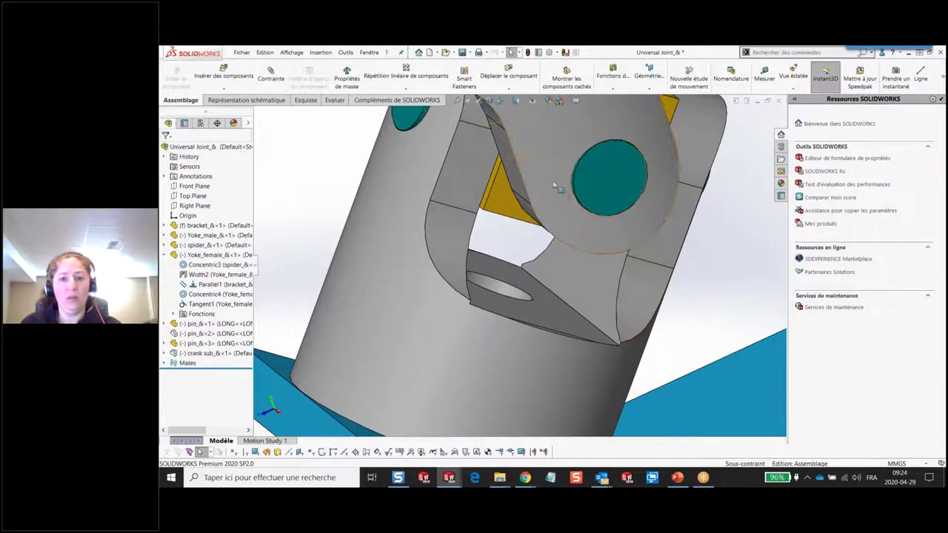
- Start the Mesure tool and measure a bracket edge against a face, giving 38.1 mm
click(334, 100)
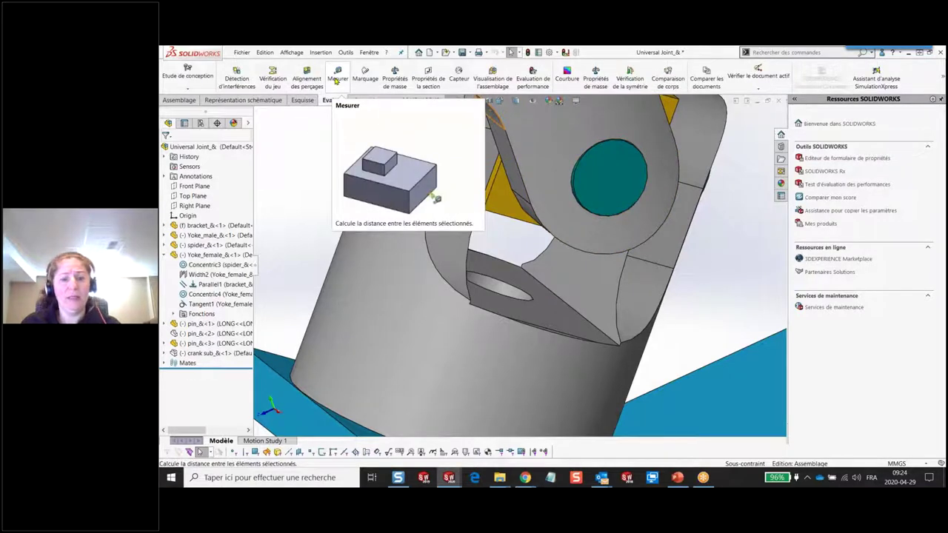
click(337, 79)
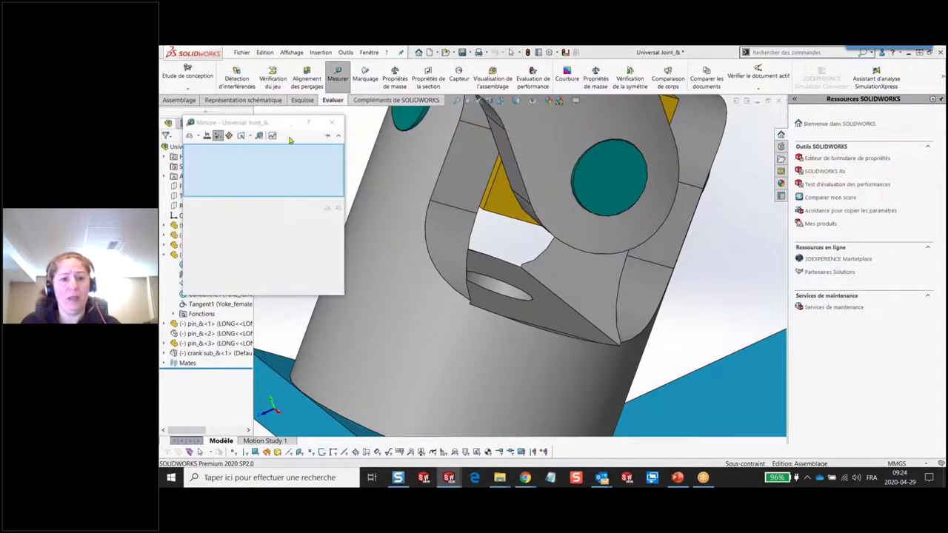
drag(294, 127, 330, 137)
key(f)
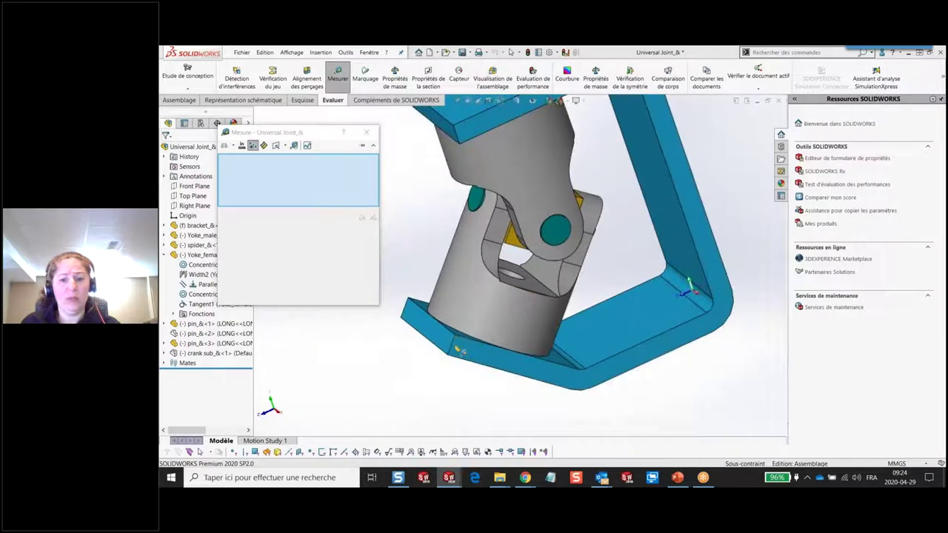
click(509, 373)
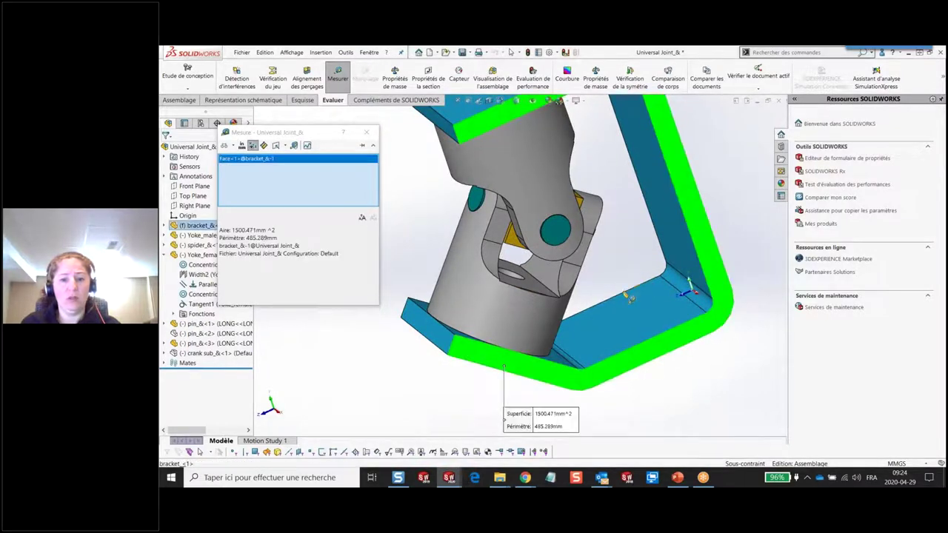
click(631, 299)
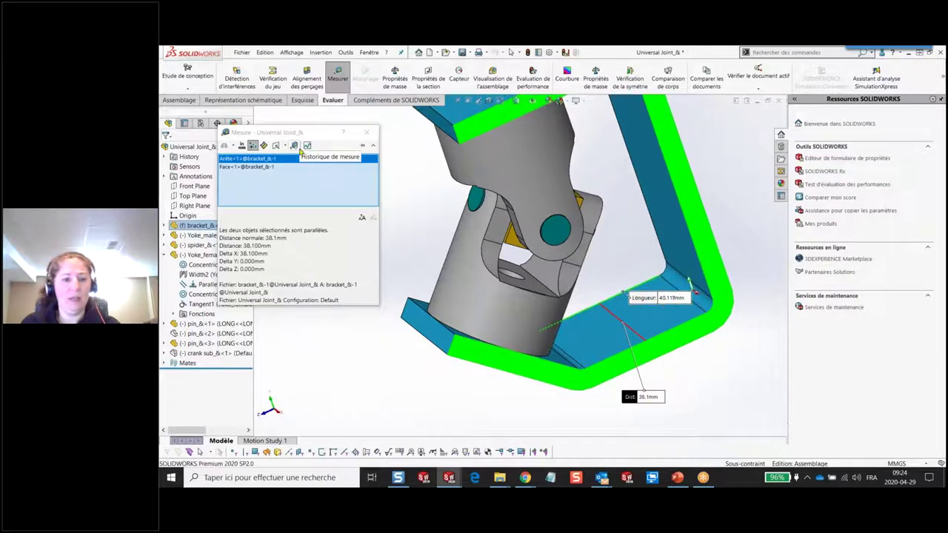
drag(307, 138, 363, 149)
- Enlarge the measurement result text twice, then clear the measurement selections
double_click(326, 250)
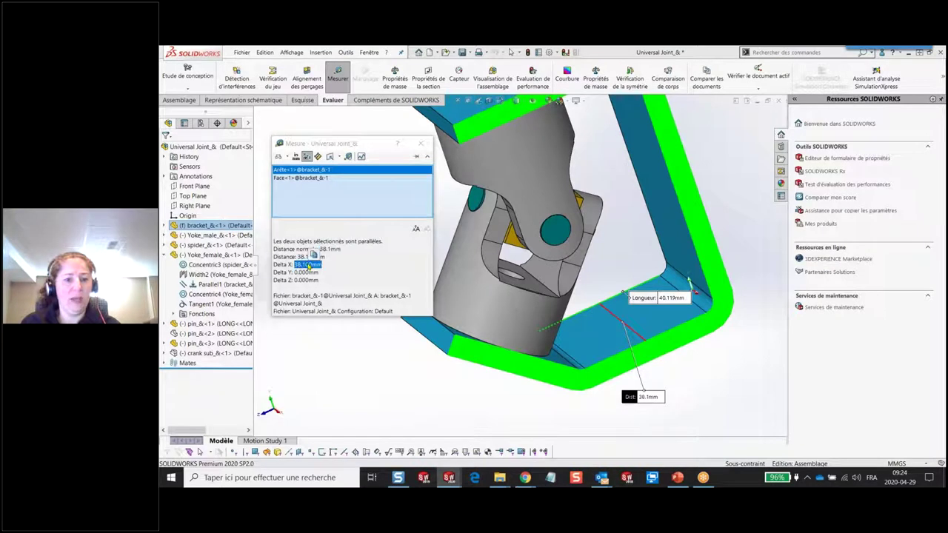
double_click(316, 256)
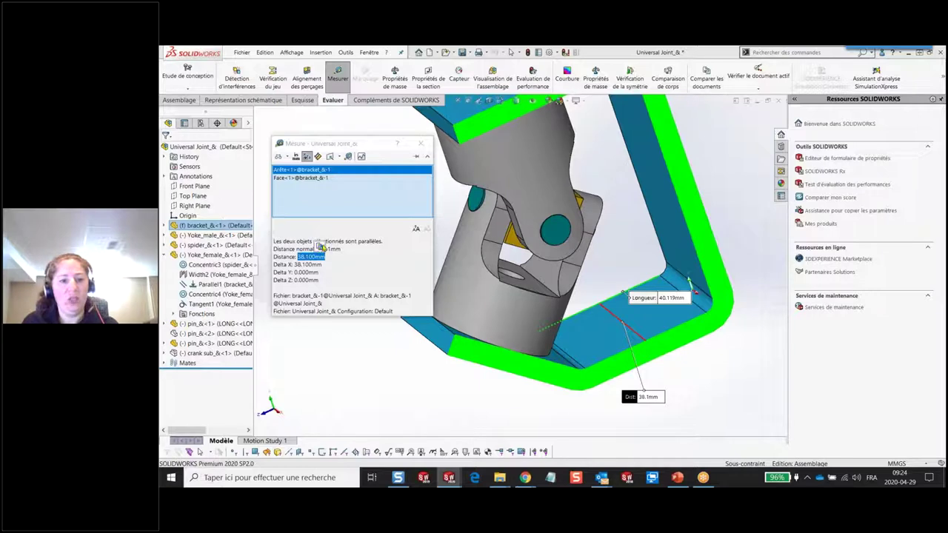
click(416, 229)
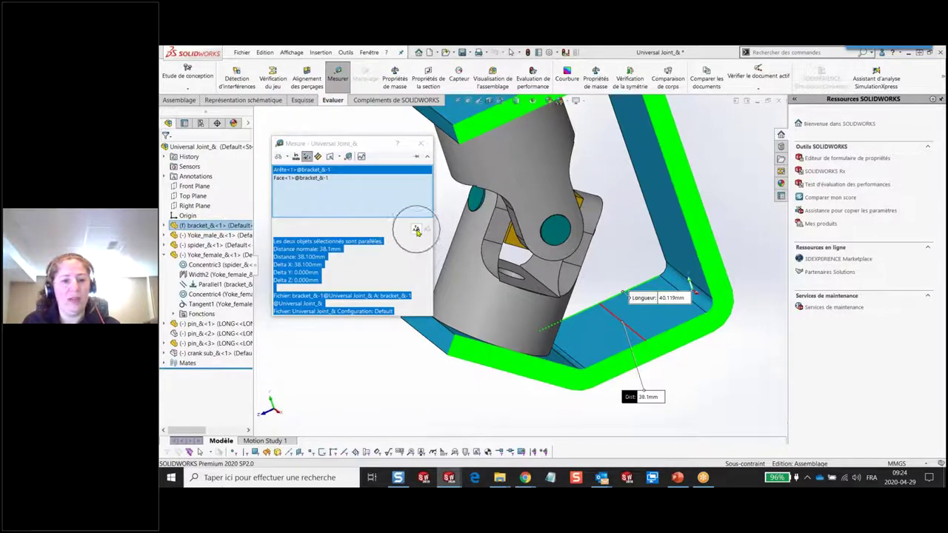
click(417, 230)
click(416, 231)
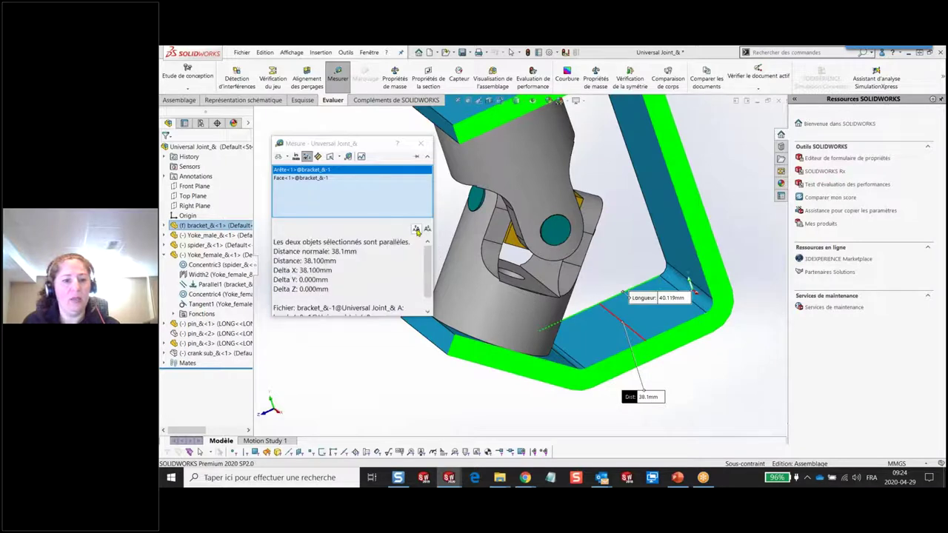
double_click(350, 263)
click(379, 283)
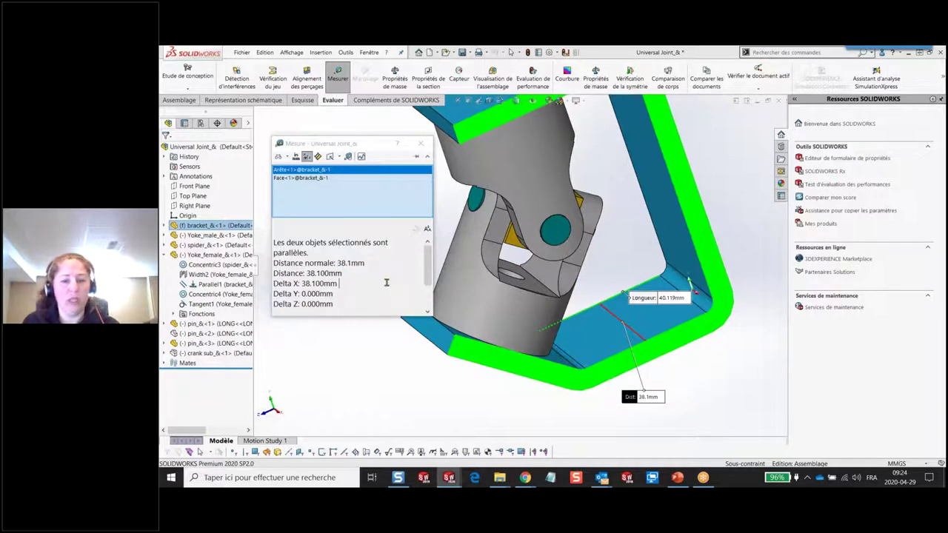
click(357, 358)
- Move the Mesure panel aside and measure the cylindrical yoke face
right_click(440, 384)
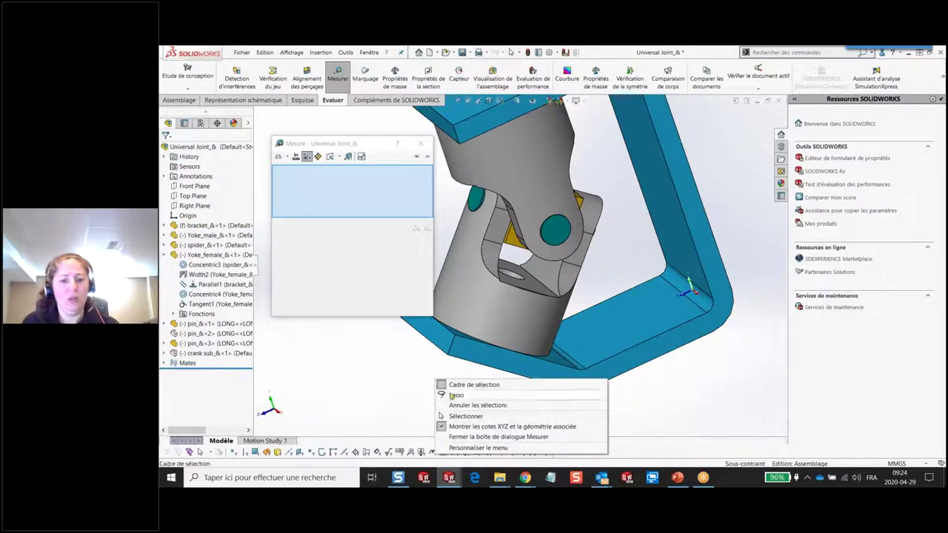
click(448, 415)
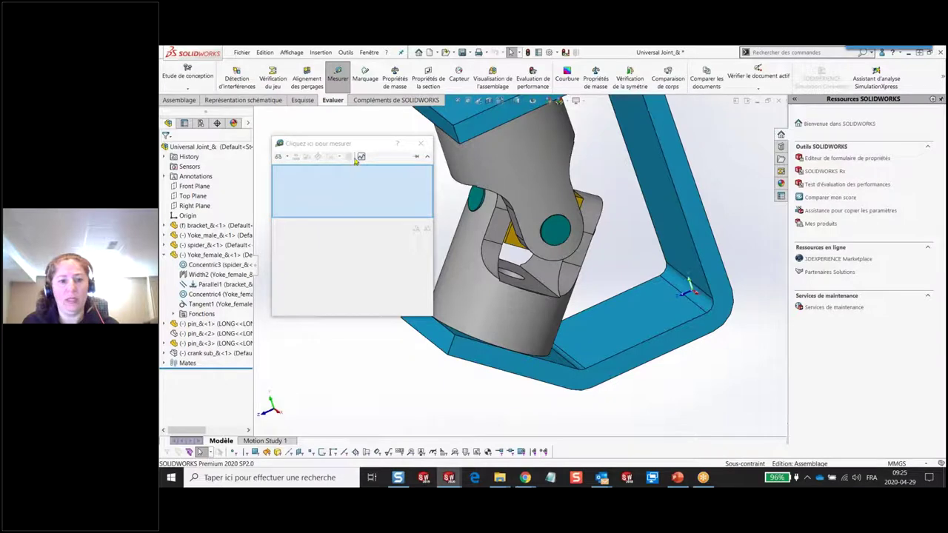
drag(349, 143, 257, 184)
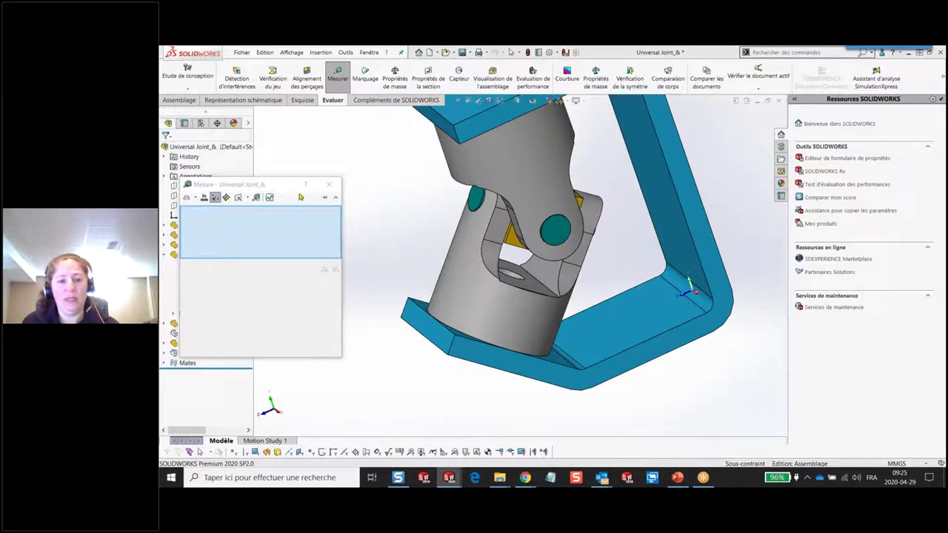
click(498, 315)
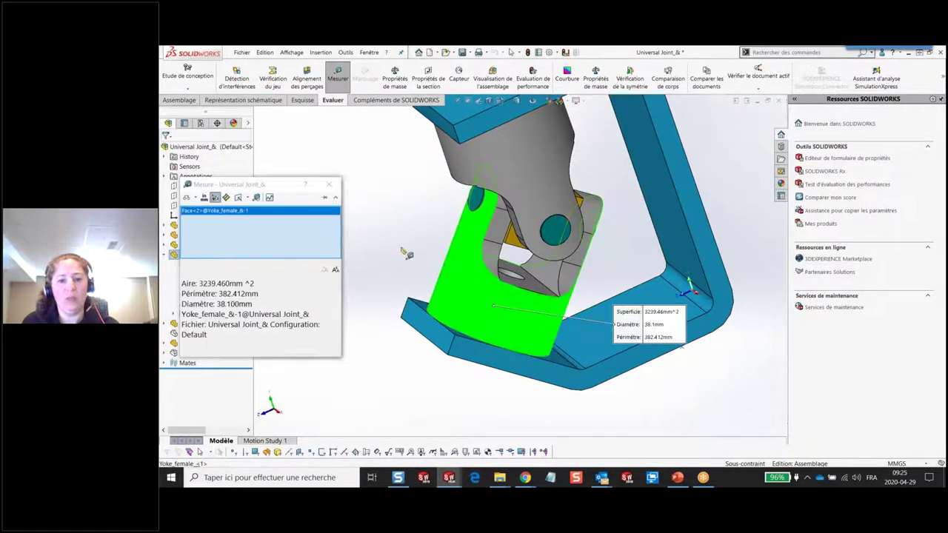
click(409, 272)
- Measure the bracket's long flat face (2903.220 mm², 228.600 mm), then return to the slideshow
right_click(408, 244)
click(431, 285)
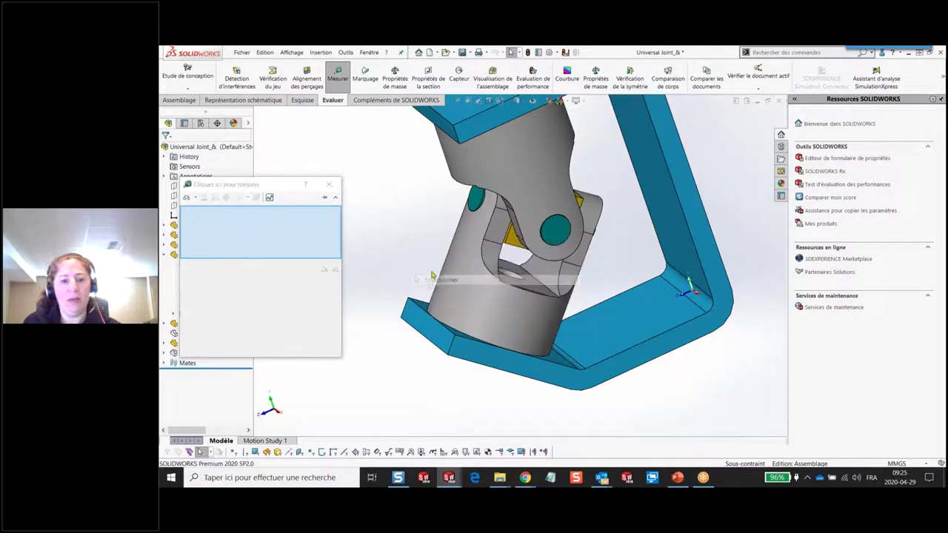
right_click(462, 273)
right_click(678, 222)
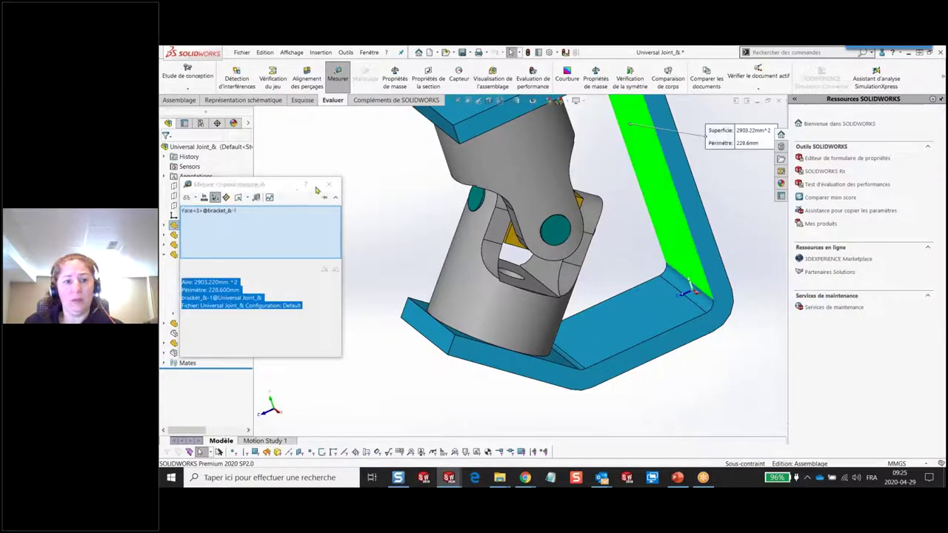
click(677, 477)
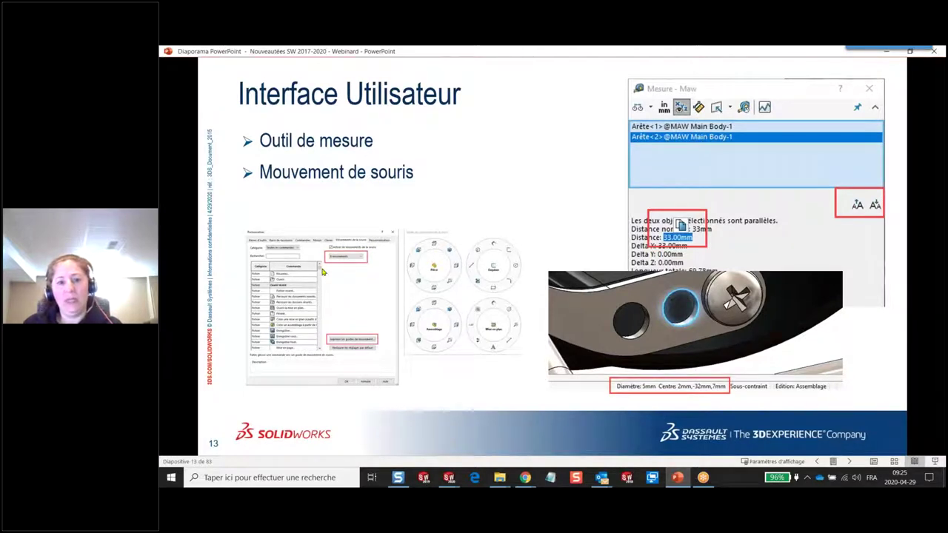
- Close the Measure window and bring the Universal Joint_& assembly back in front, spinning the view
click(890, 54)
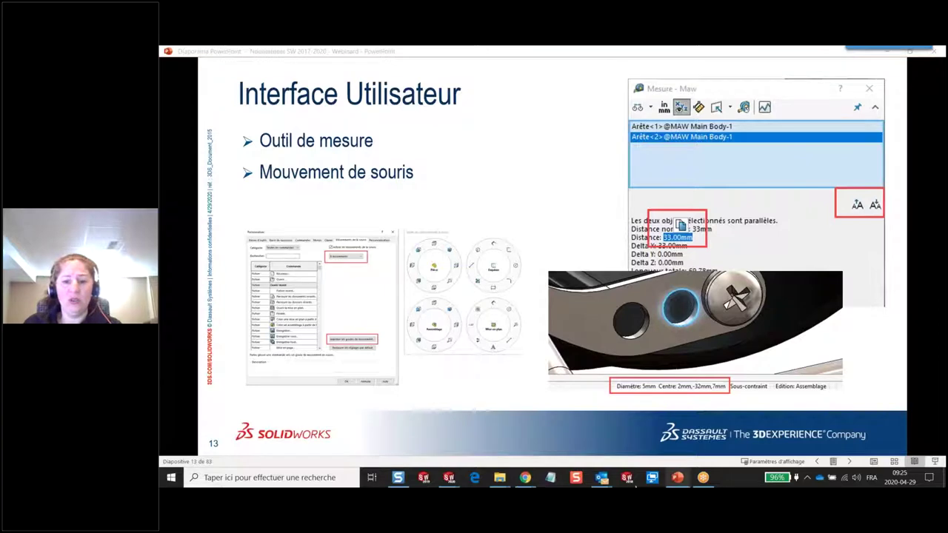
mouse_move(448, 477)
click(489, 437)
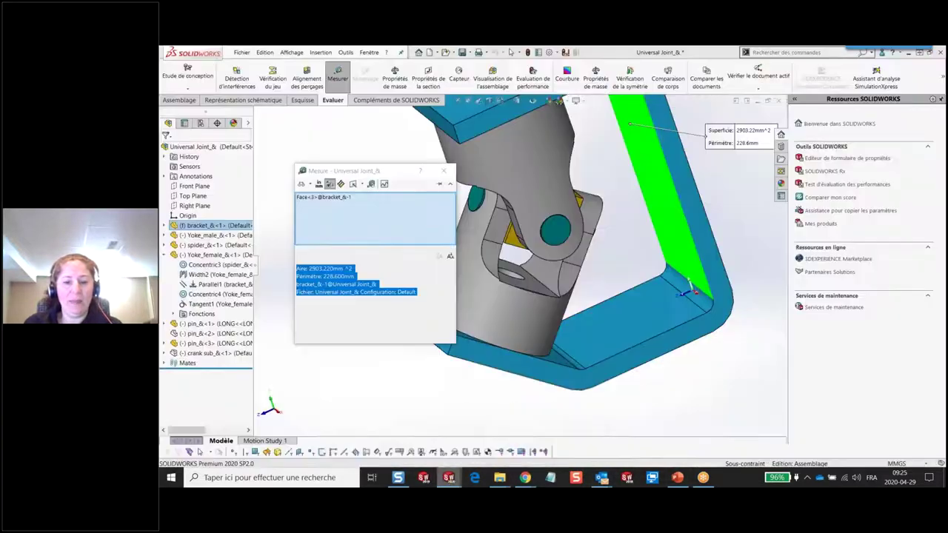
key(alt+Tab)
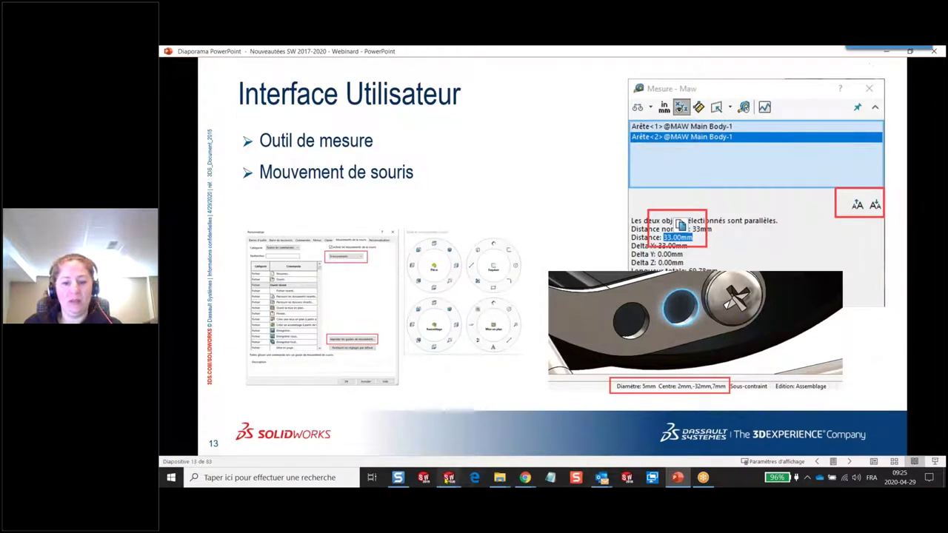
click(492, 444)
drag(585, 281, 349, 294)
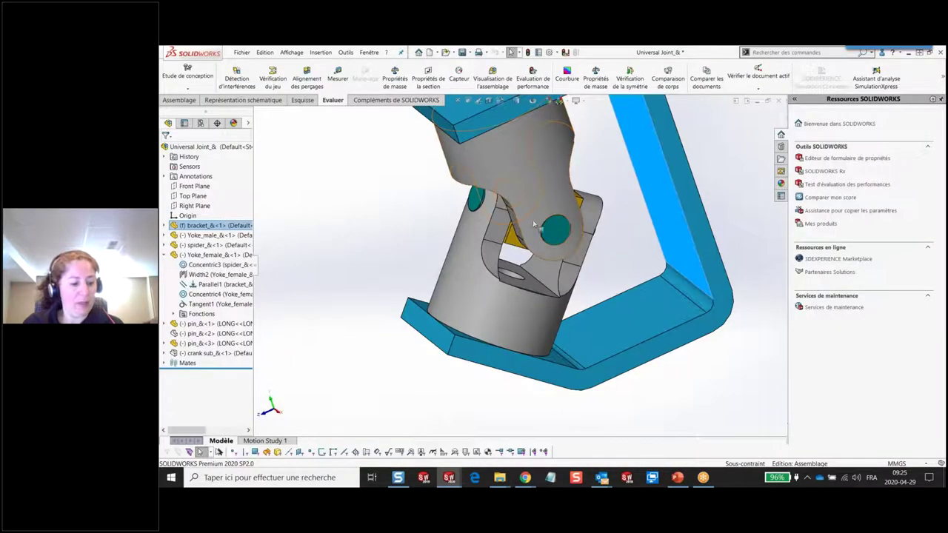
- Use mouse gestures to snap the view to Trimétrique, then Gauche, then back to Trimétrique
right_drag(356, 294, 361, 294)
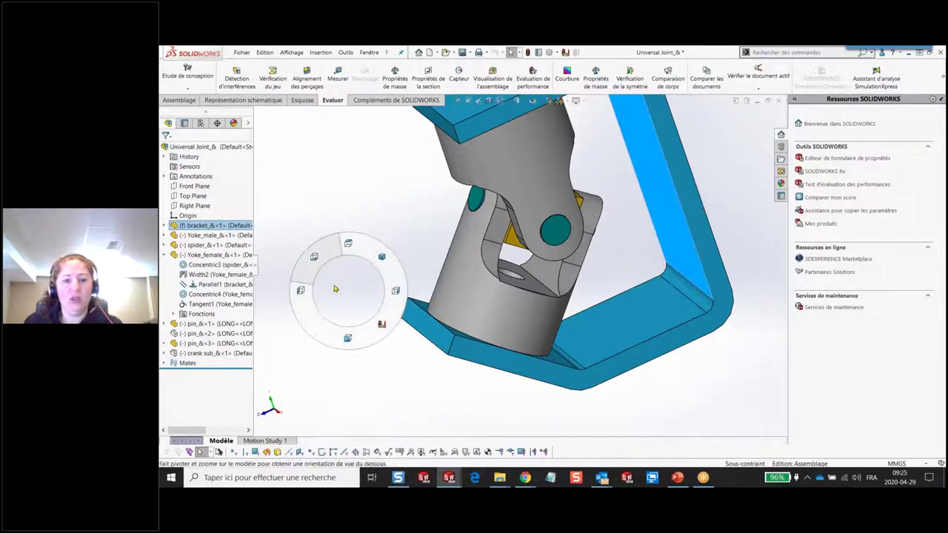
right_drag(361, 317, 406, 324)
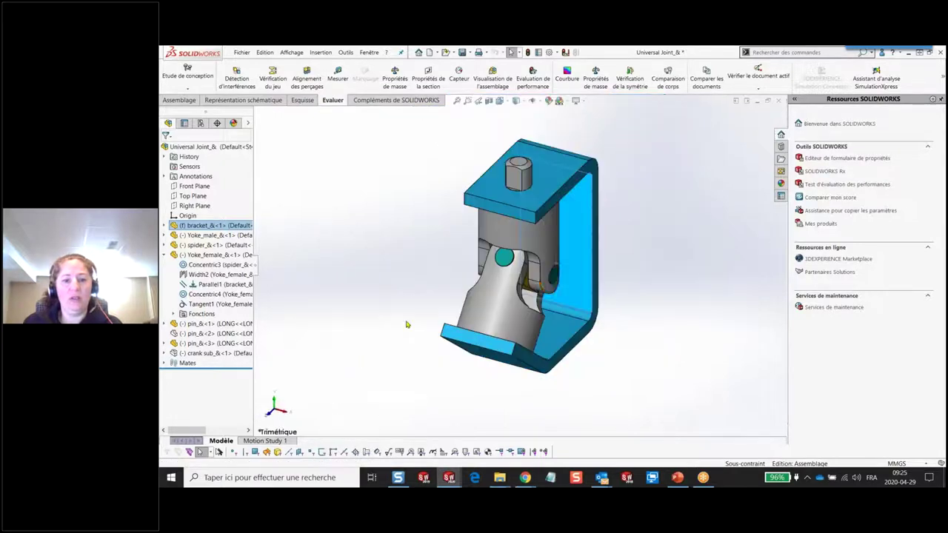
mouse_move(637, 272)
right_down()
mouse_move(715, 298)
mouse_move(649, 297)
right_up()
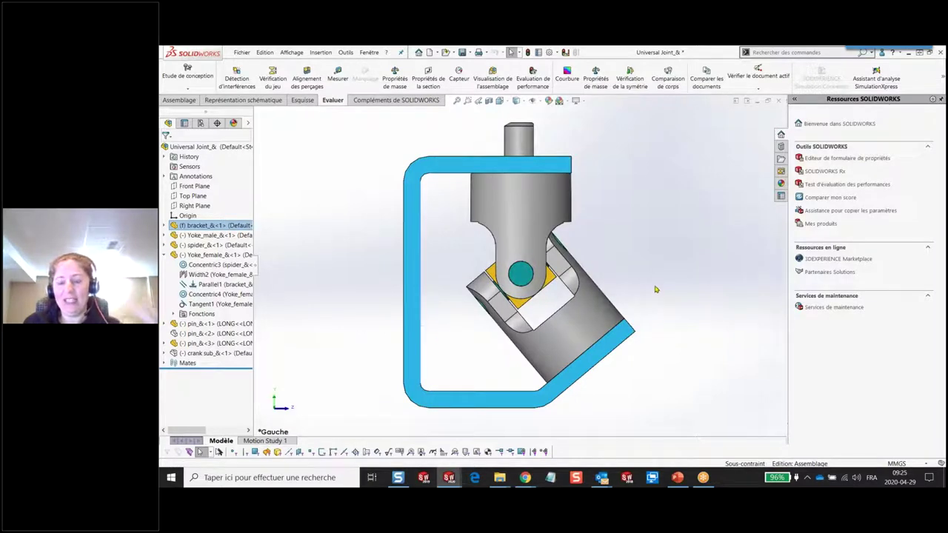
mouse_move(664, 254)
right_down()
mouse_move(677, 245)
mouse_move(641, 268)
mouse_move(693, 209)
right_up()
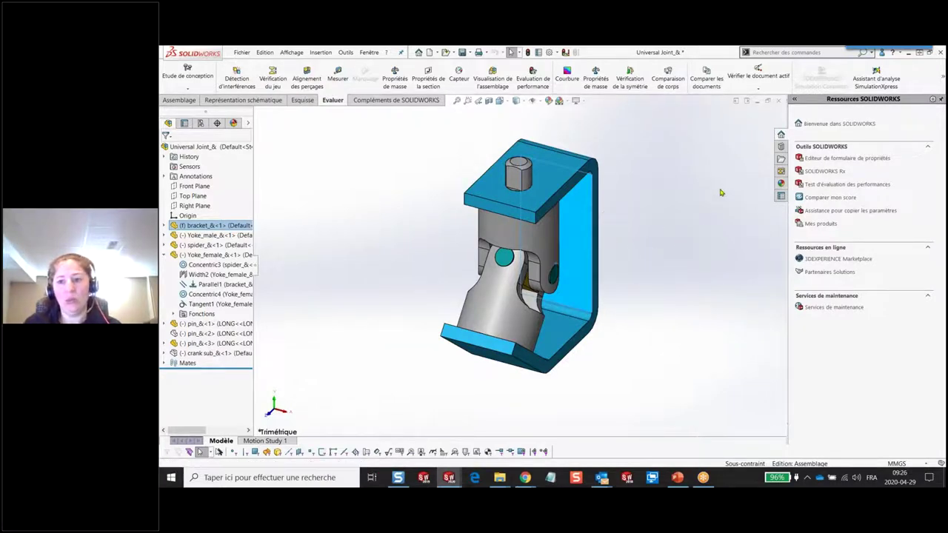
- Open Personnaliser on the Mouvements de la souris tab and place the gesture guide beside it
right_click(925, 82)
click(815, 130)
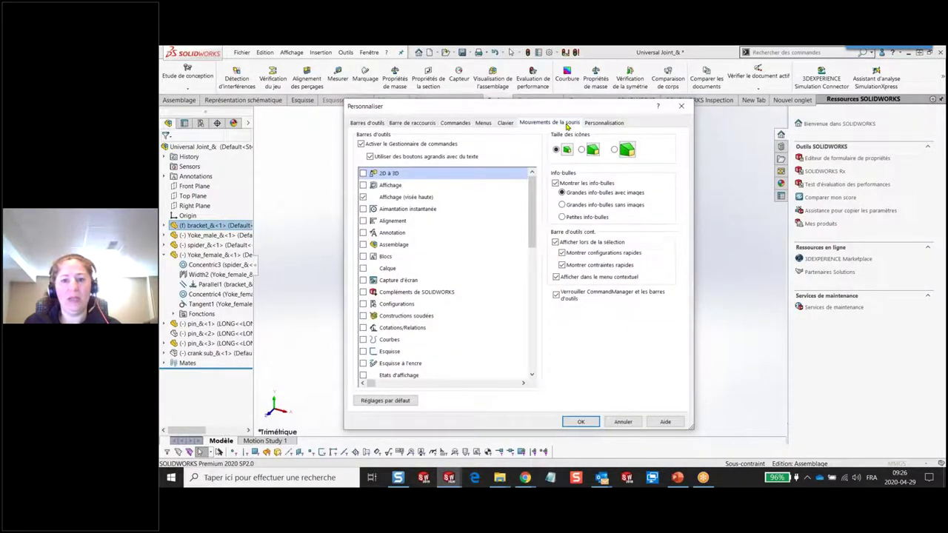
click(567, 125)
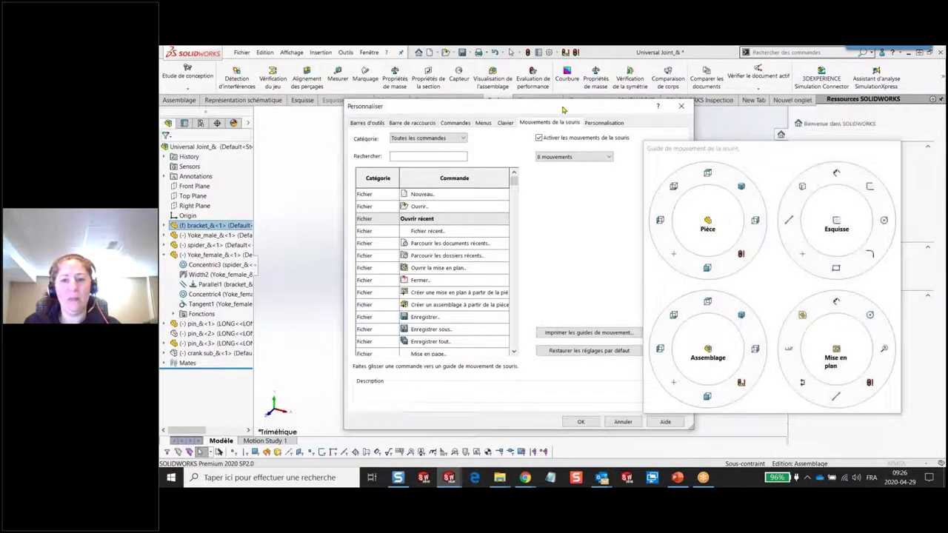
drag(563, 110, 510, 110)
mouse_move(748, 148)
mouse_down()
mouse_move(706, 118)
mouse_move(646, 116)
mouse_up()
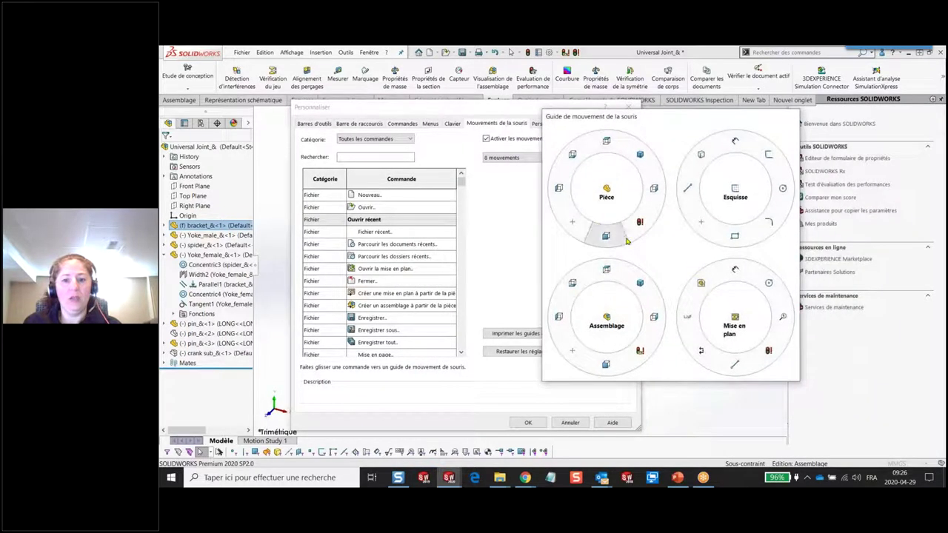
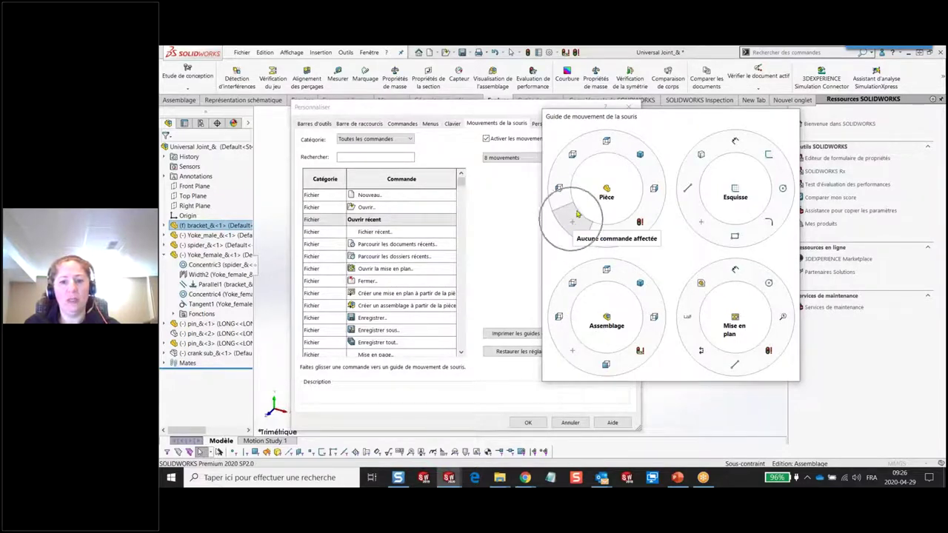
- Leave the mouse gesture settings unchanged and close the Customize dialog
drag(680, 121, 750, 134)
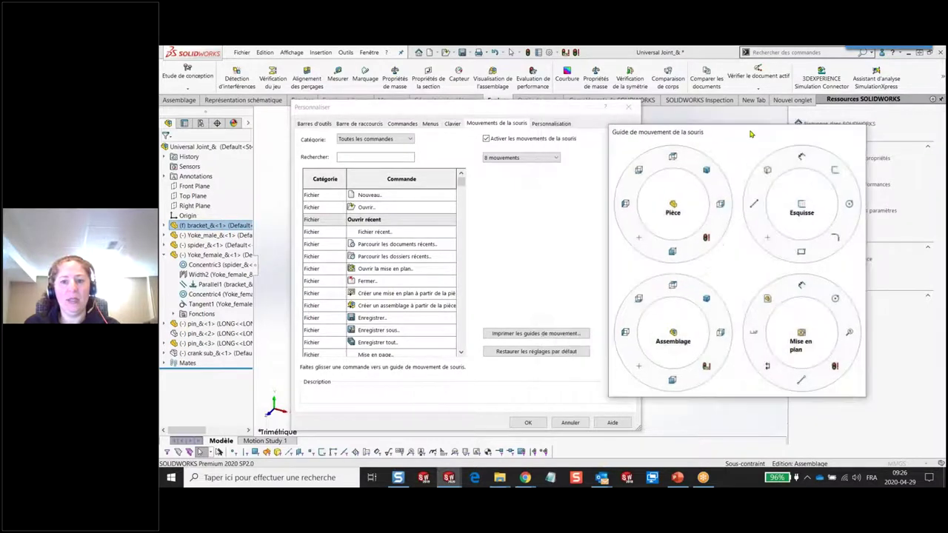
click(538, 162)
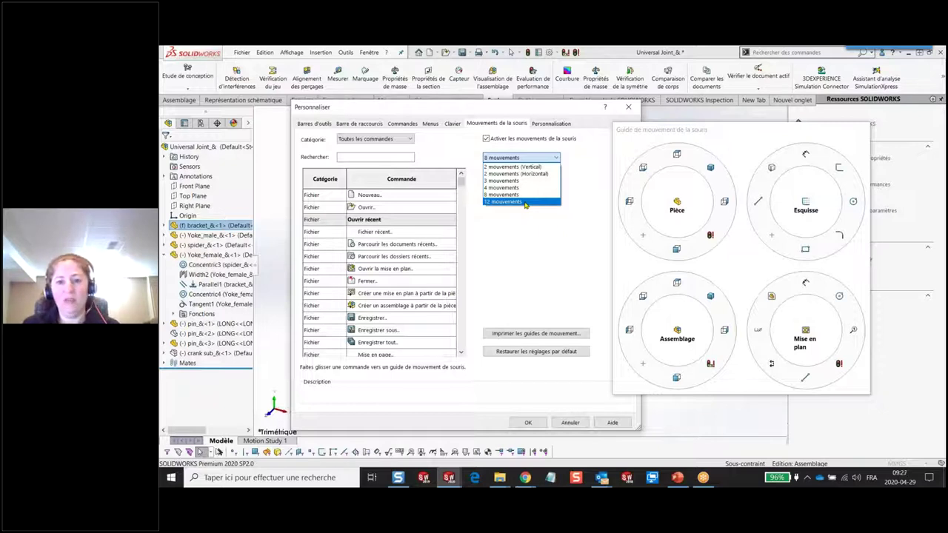
click(540, 266)
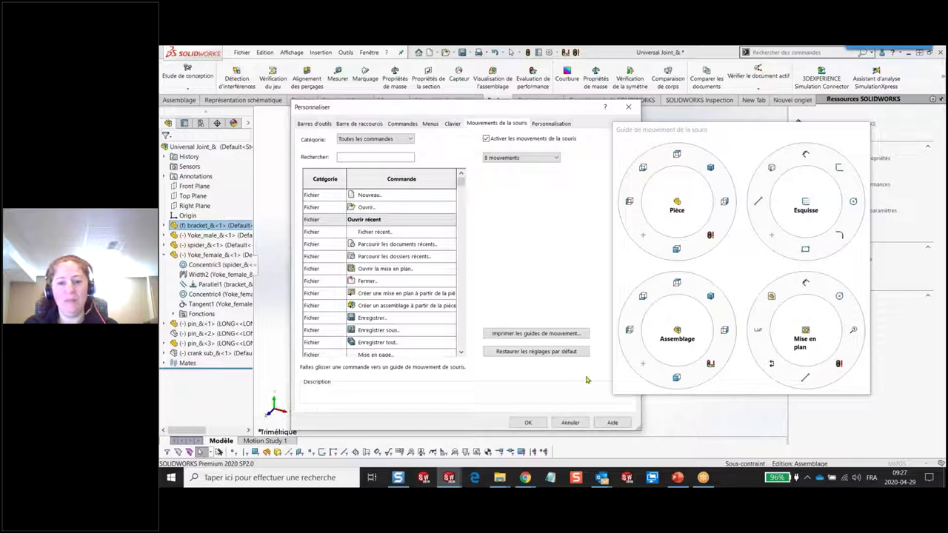
click(546, 337)
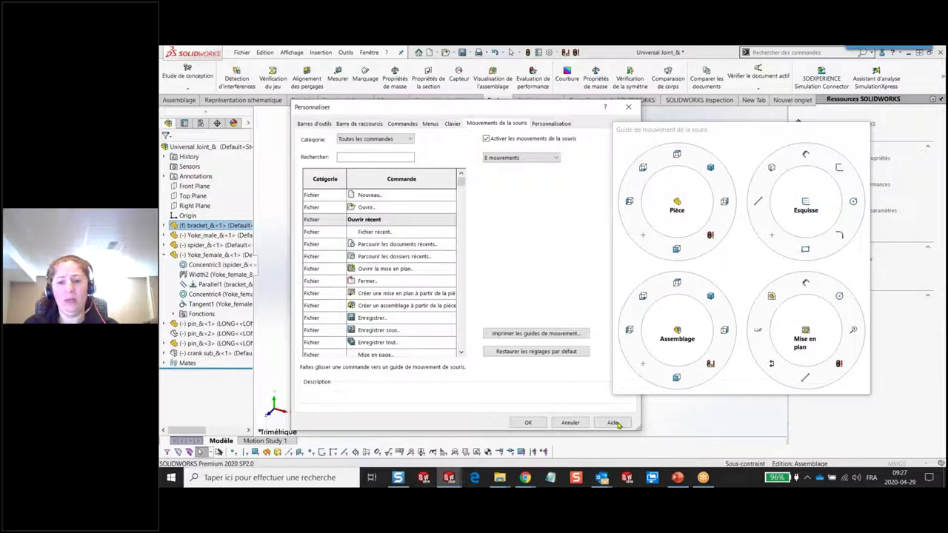
click(570, 423)
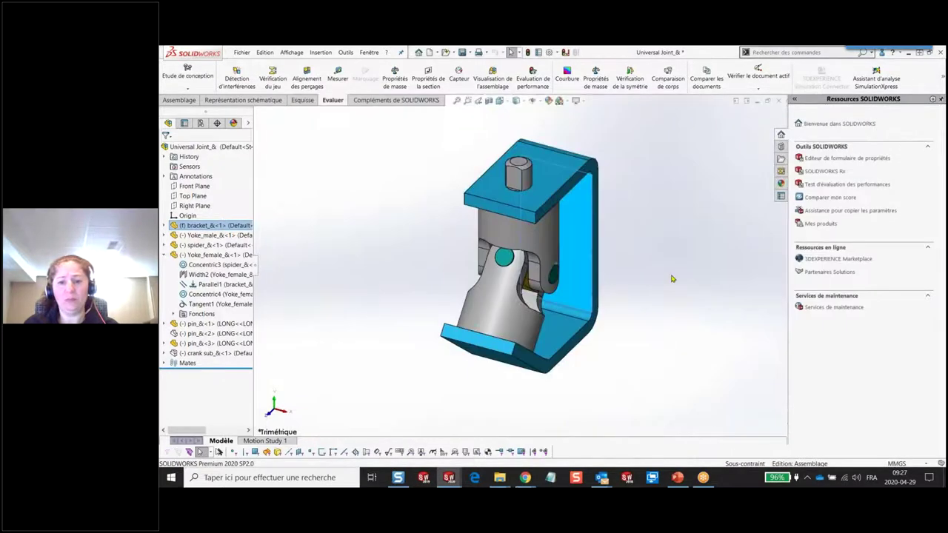
- Use mouse gestures to show the Universal Joint assembly from the top, then the right
right_drag(674, 275, 675, 223)
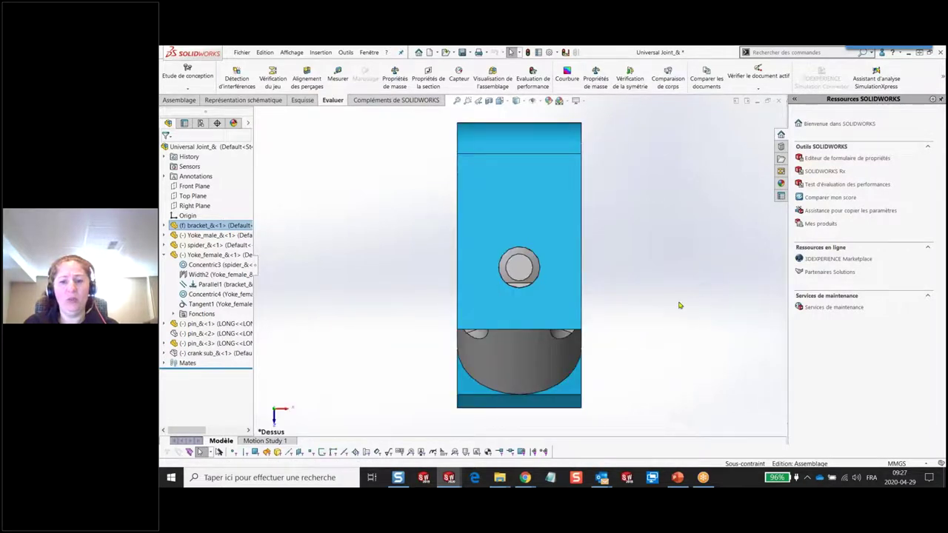
right_drag(670, 311, 717, 289)
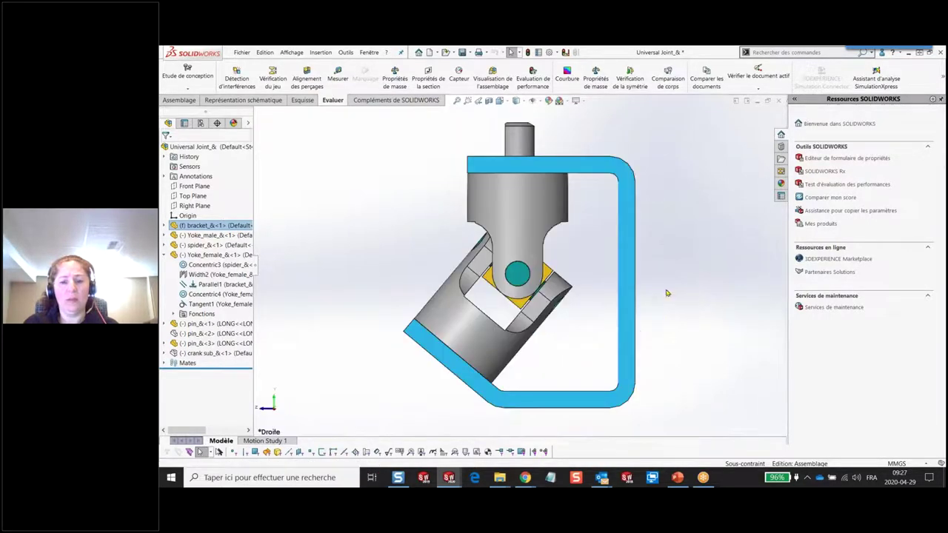
click(688, 317)
right_drag(676, 305, 707, 337)
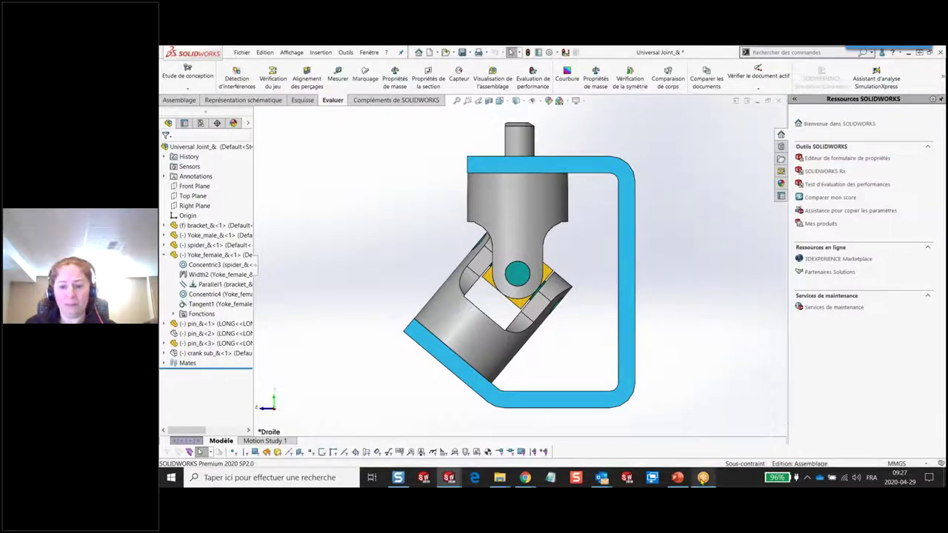
- Return to the slideshow and move on to slide 14 about FeatureManager folder icons
click(678, 477)
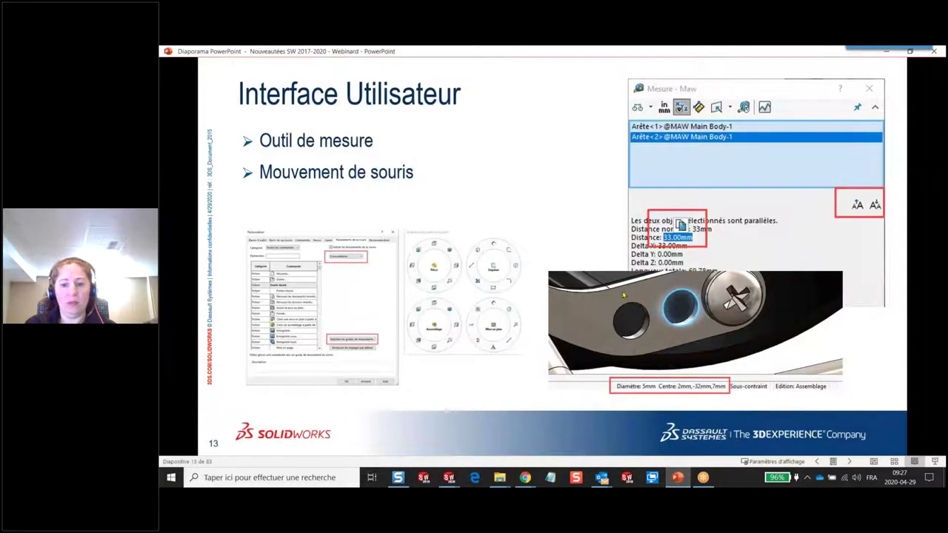
click(536, 316)
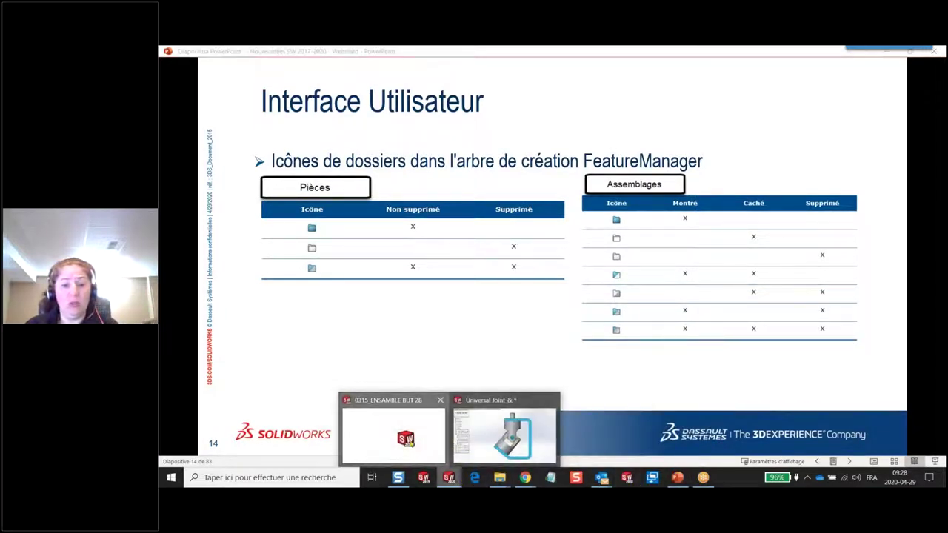
- In the 0315_ENSAMBLE BUT 28 assembly, select the Bronze Bearing and other top-level components
mouse_move(449, 477)
click(396, 436)
right_click(211, 146)
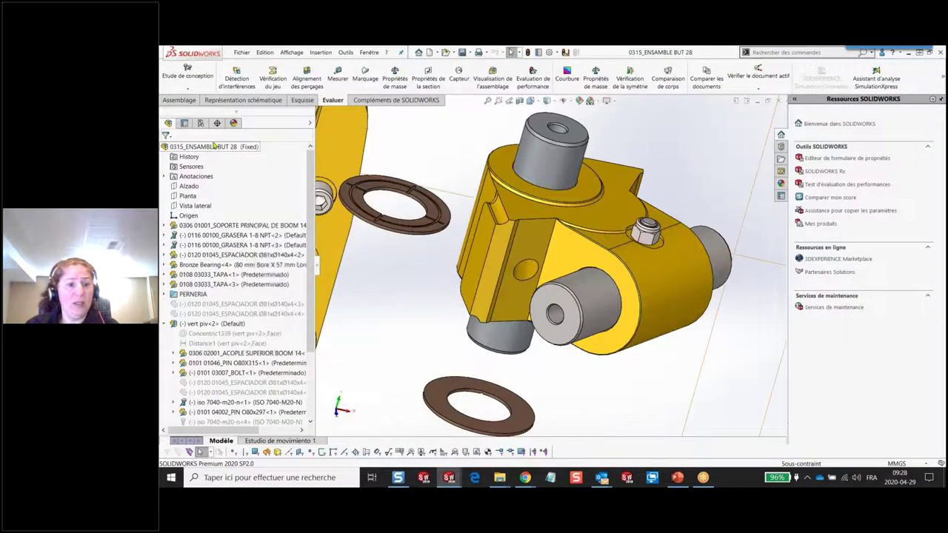
click(230, 265)
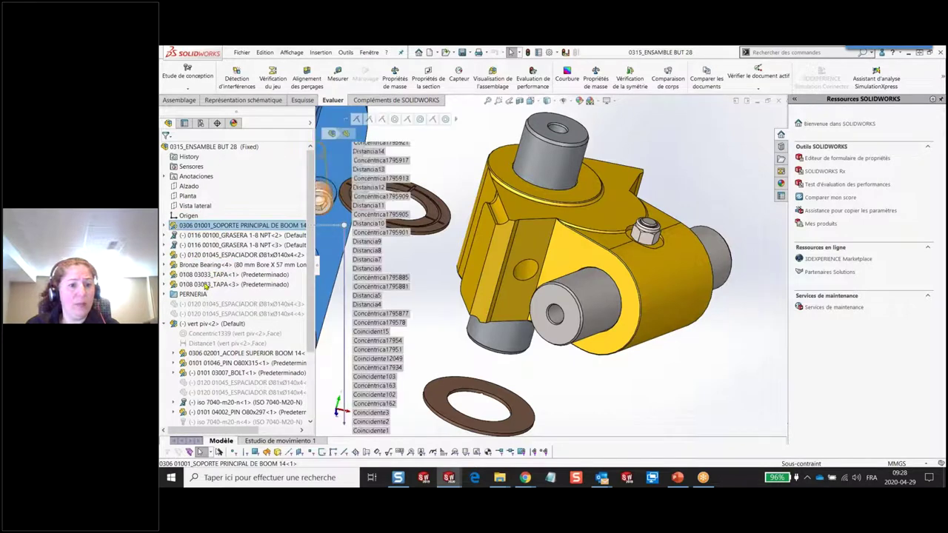
drag(175, 231, 314, 289)
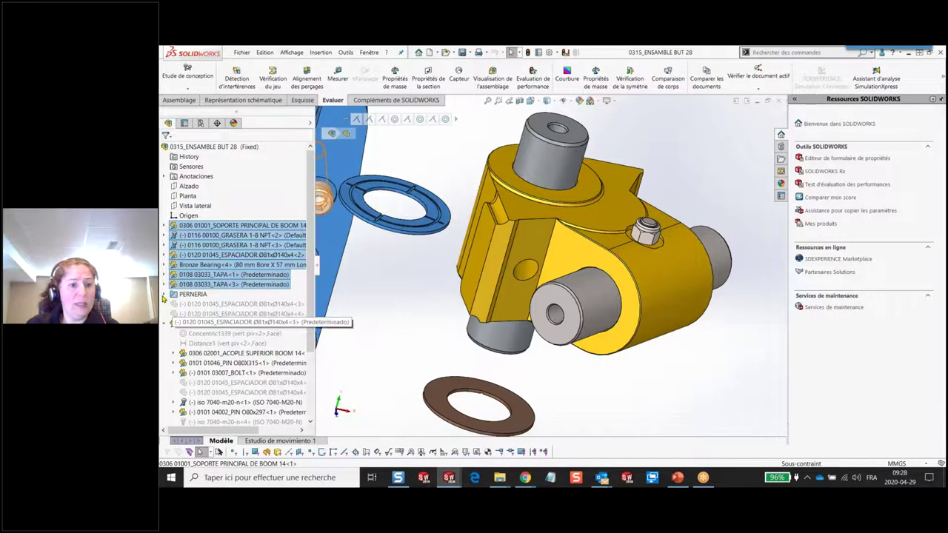
- Expand PERNERIA to show a lock washer and hex bolt, collapse it and vert piv<2>, then return to PowerPoint
click(164, 295)
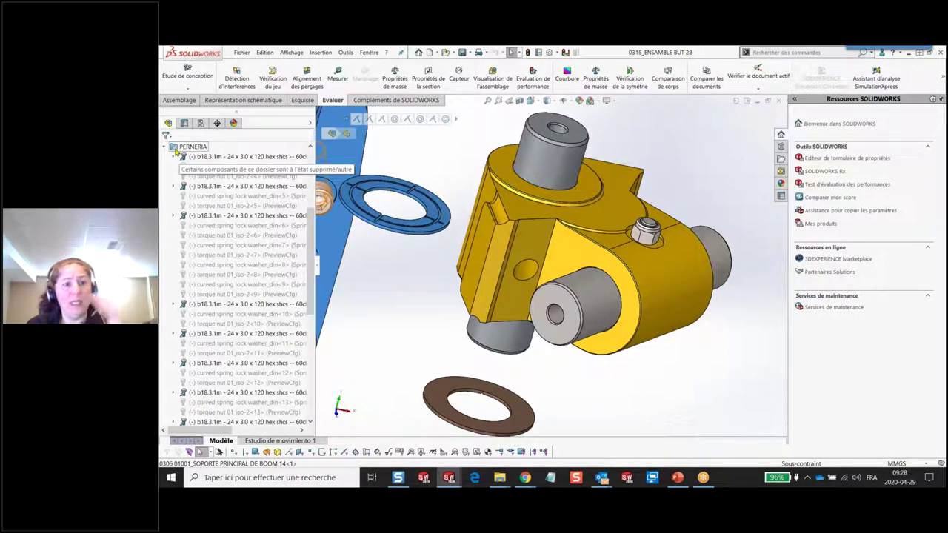
click(189, 197)
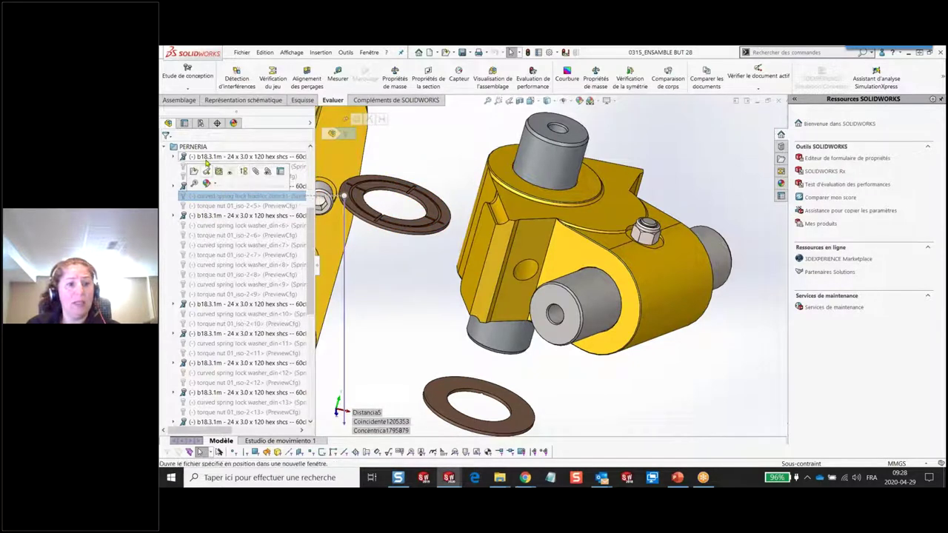
click(237, 157)
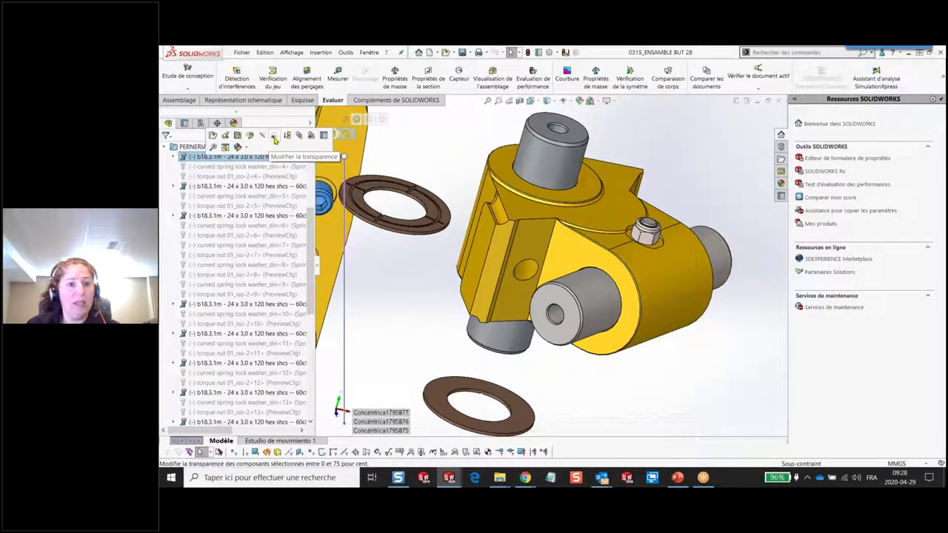
click(165, 148)
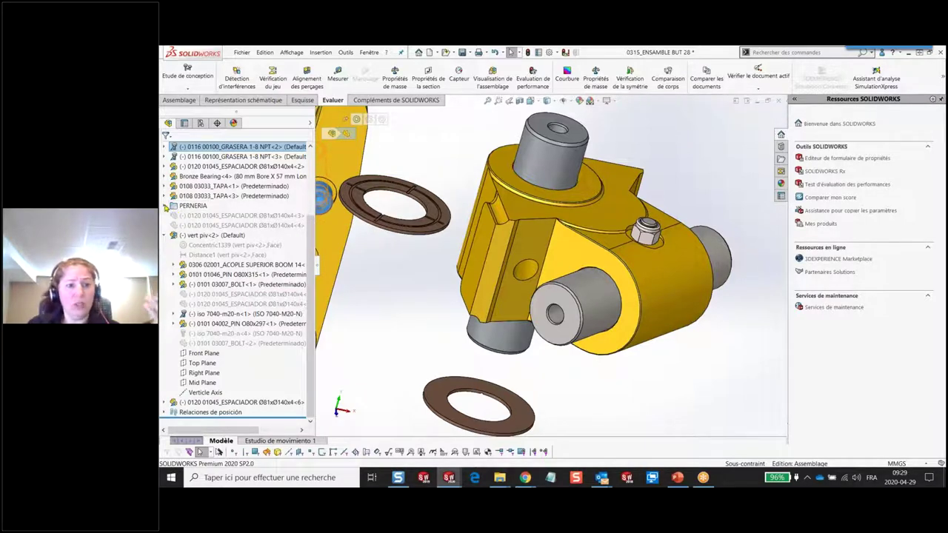
click(167, 235)
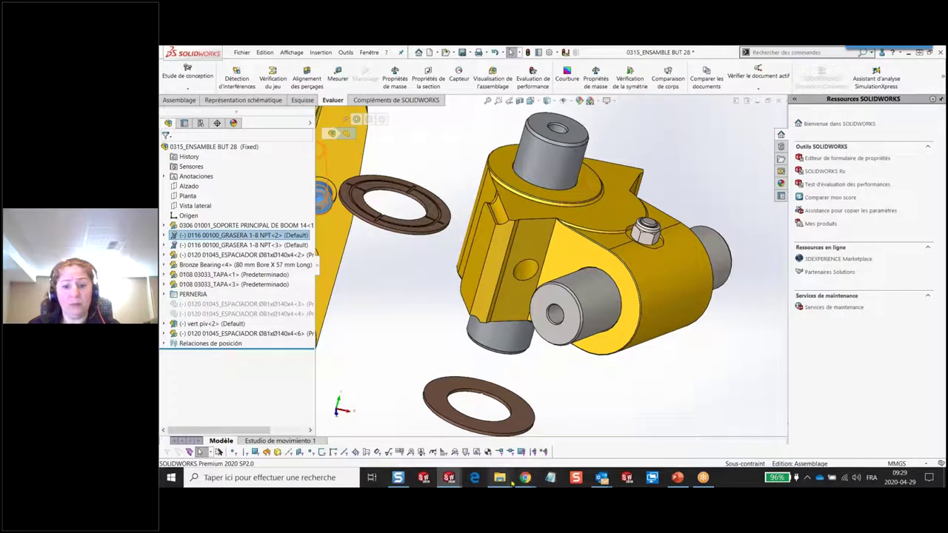
click(676, 478)
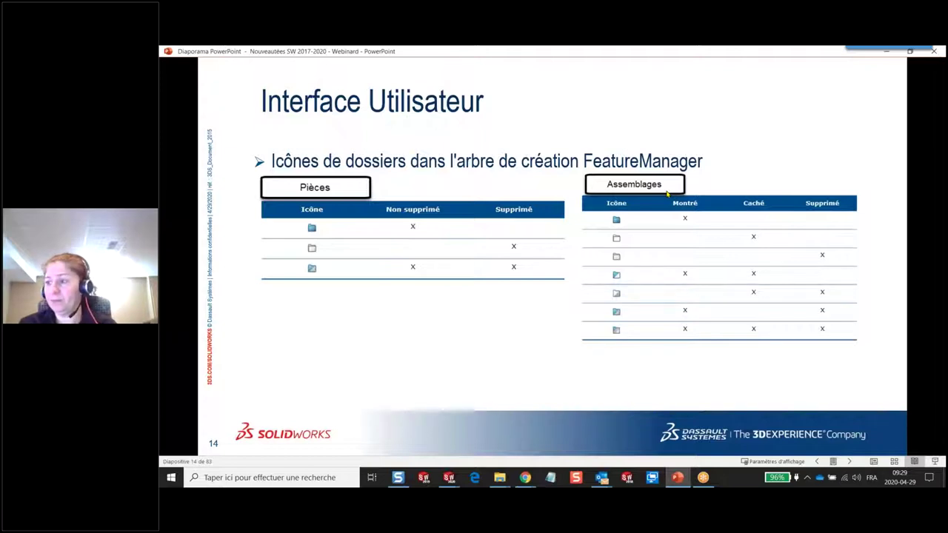
- Advance to slide 15 on the command bar, then bring back the Universal Joint assembly window
key(Right)
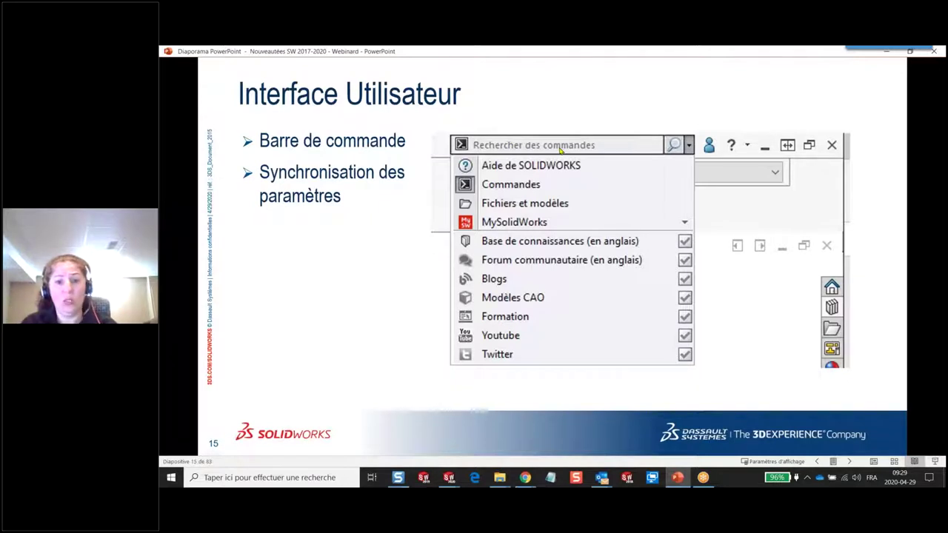
mouse_move(601, 478)
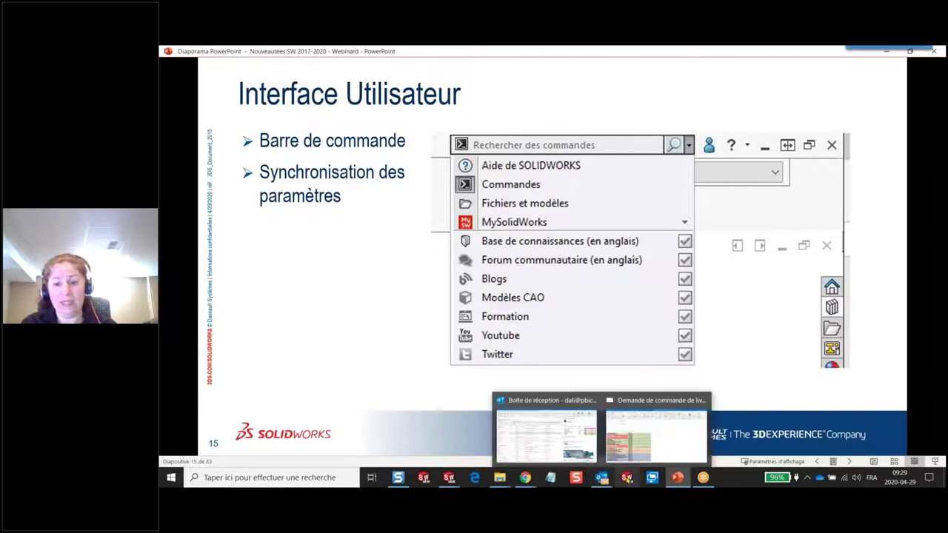
click(448, 477)
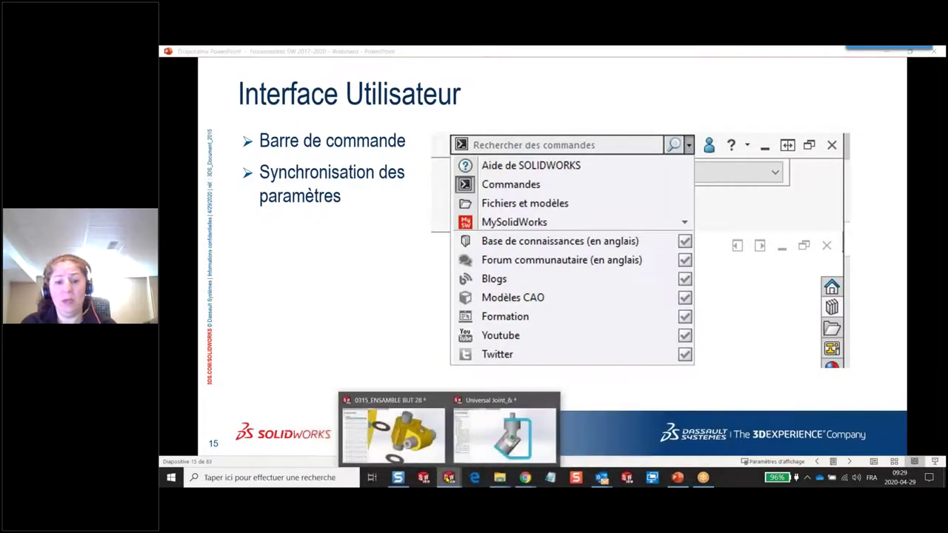
click(504, 434)
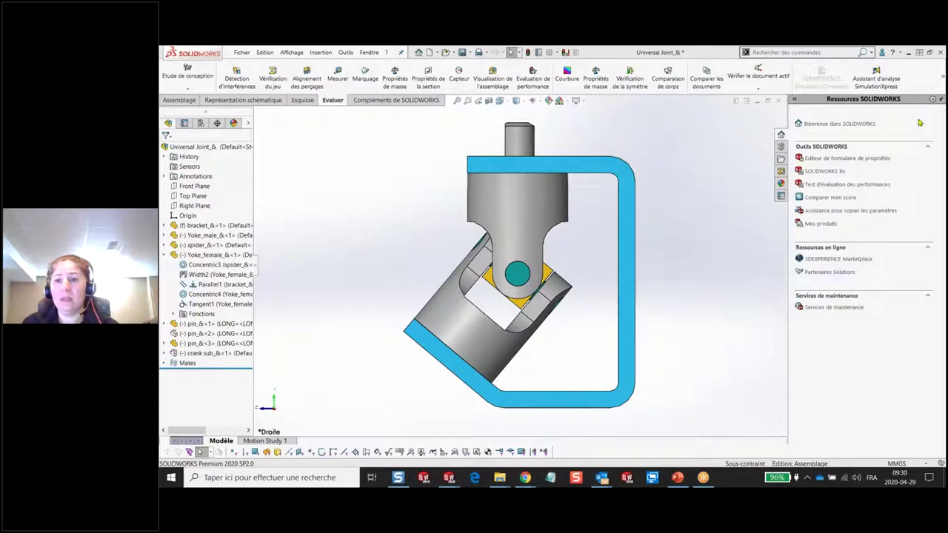
- Try out the command search box, its search scope options and the show/hide options
click(872, 55)
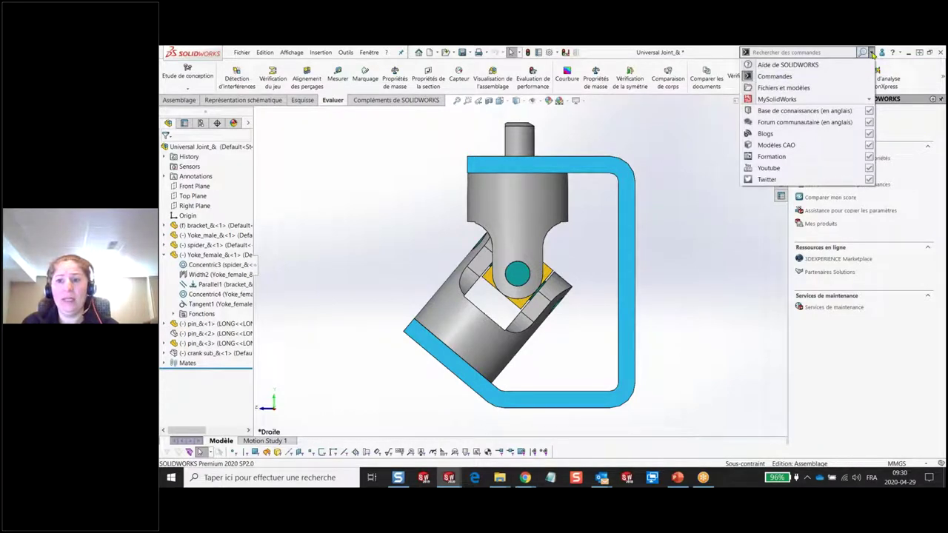
click(707, 126)
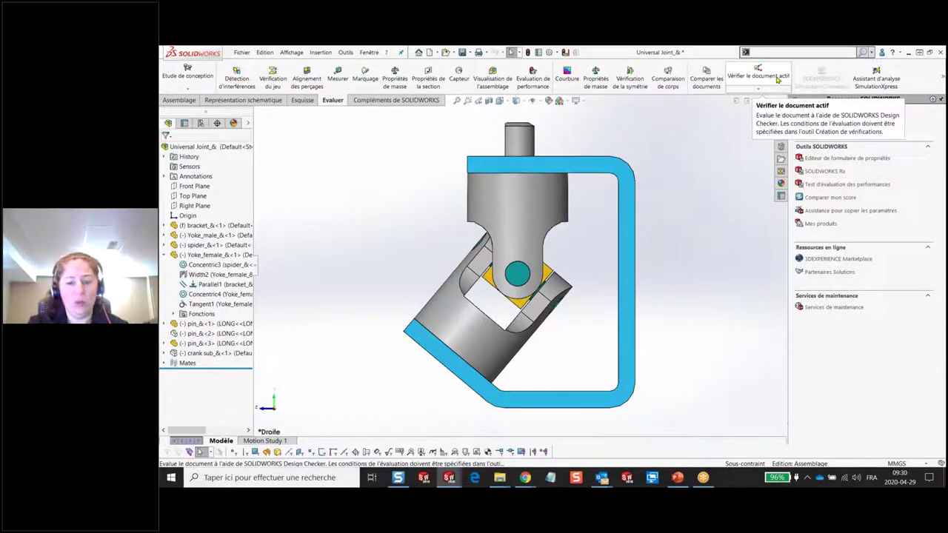
text(mesu)
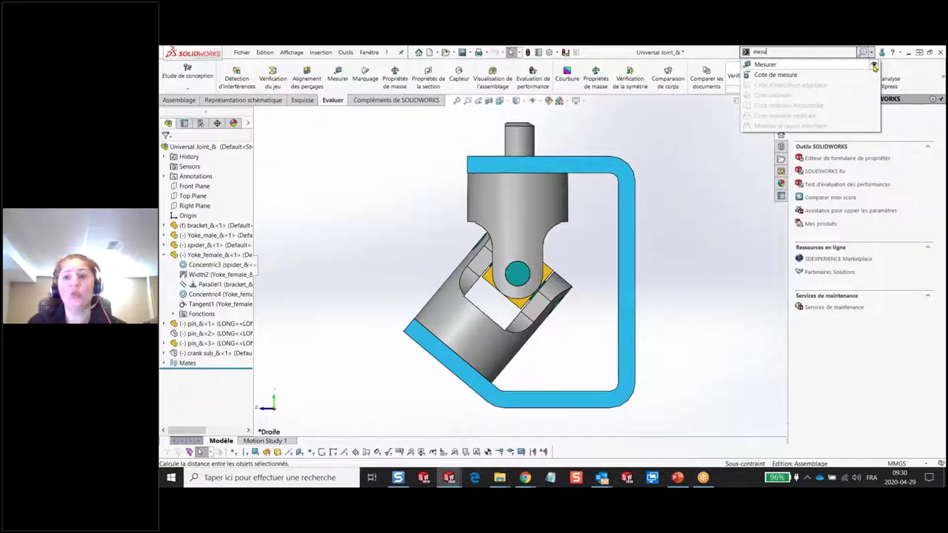
click(652, 148)
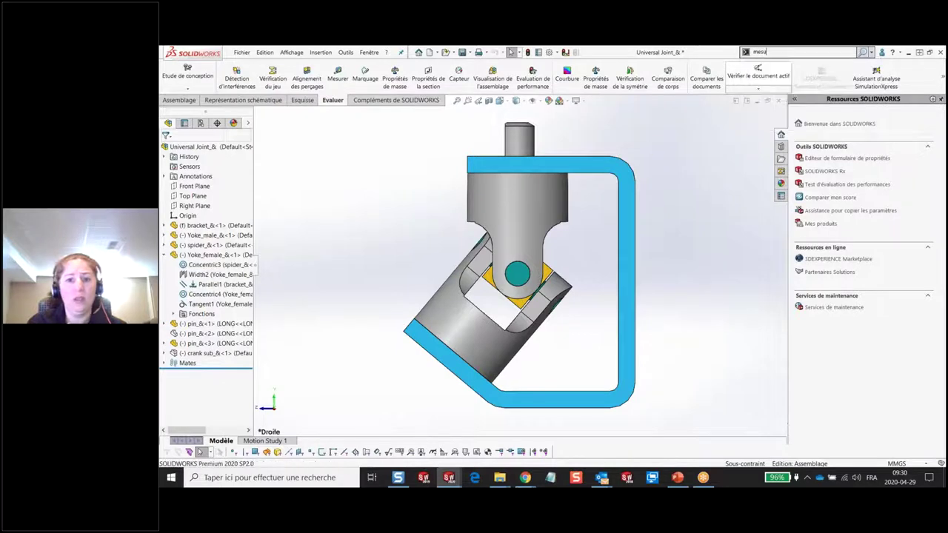
text(rout)
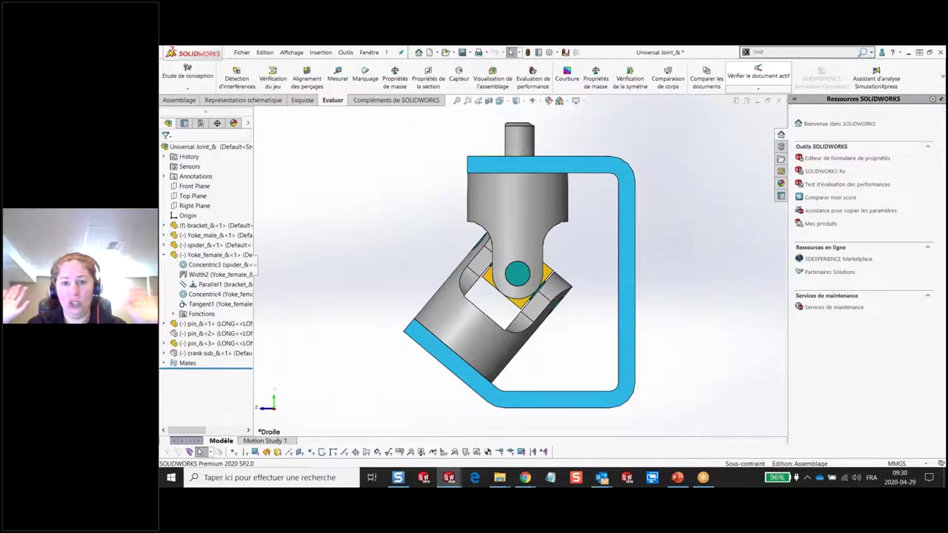
click(291, 52)
mouse_move(315, 126)
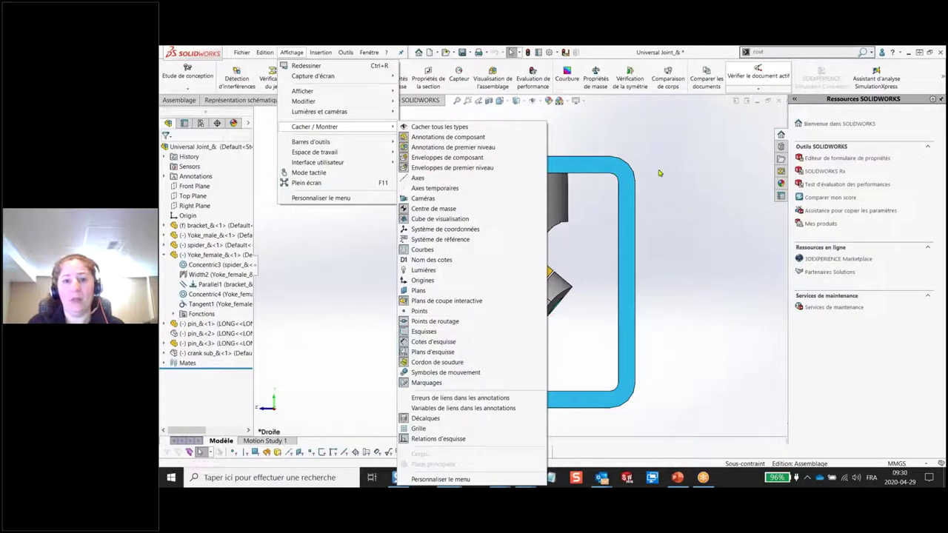
click(666, 207)
- Search commands for 'mesu' to find the Mesurer measuring command
click(765, 52)
text(mesur)
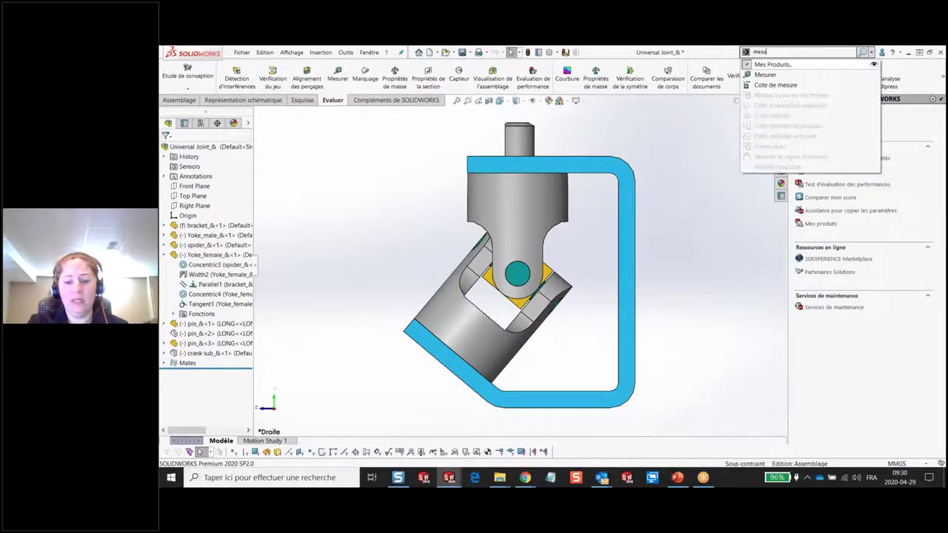
click(871, 66)
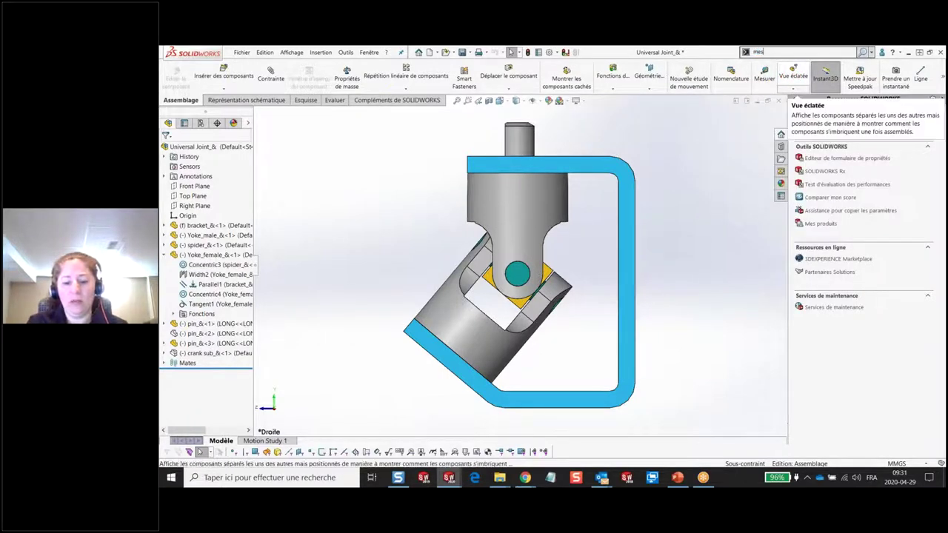
text(mesu)
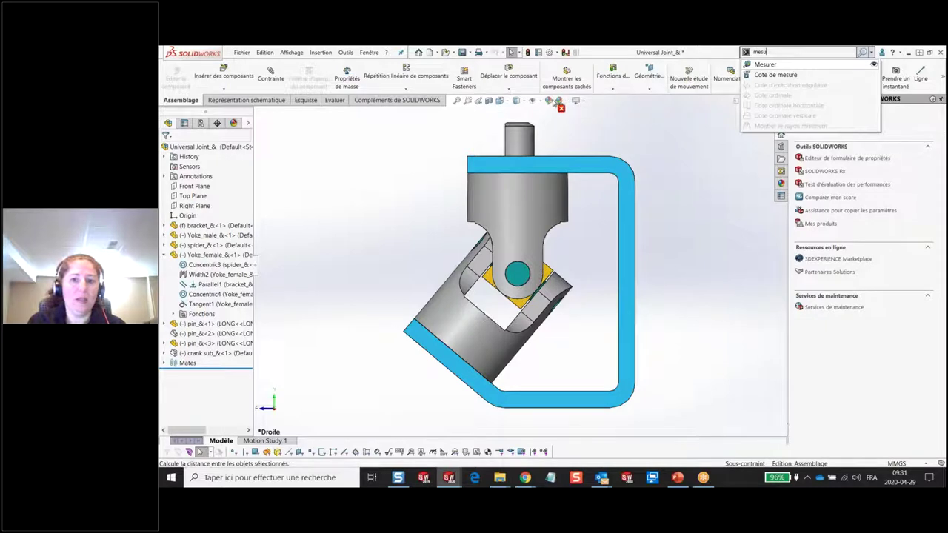
click(557, 103)
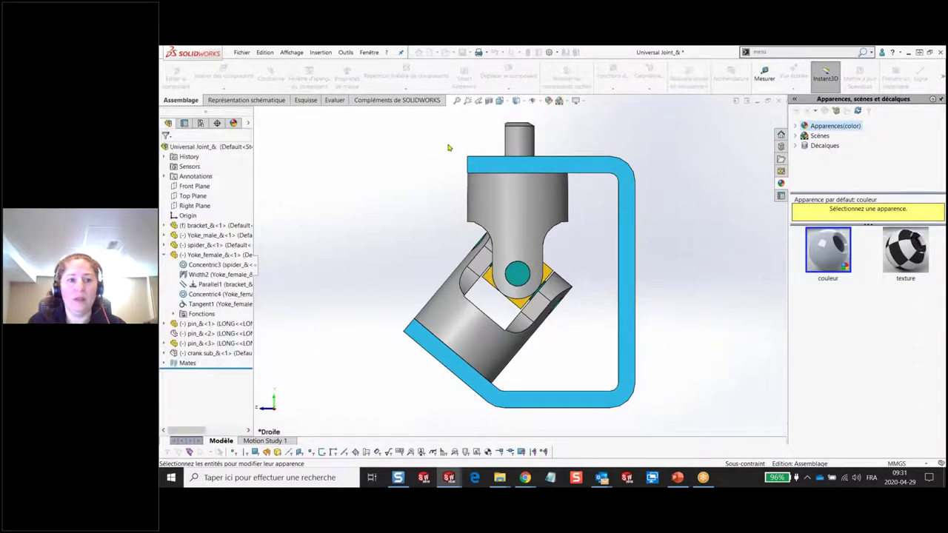
- Cancel the appearance edit, clear the search, and add Cube de visualisation to the assembly ribbon
click(180, 149)
click(775, 53)
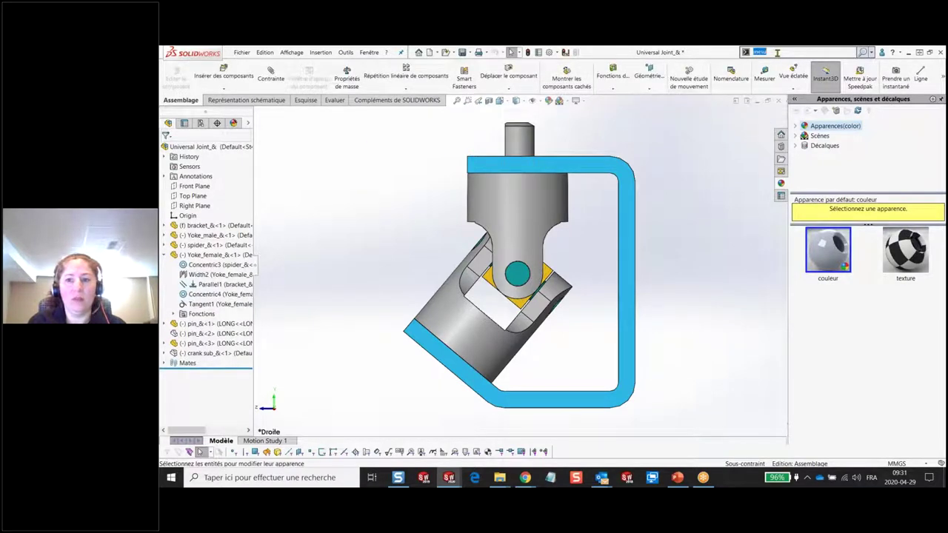
key(BackSpace)
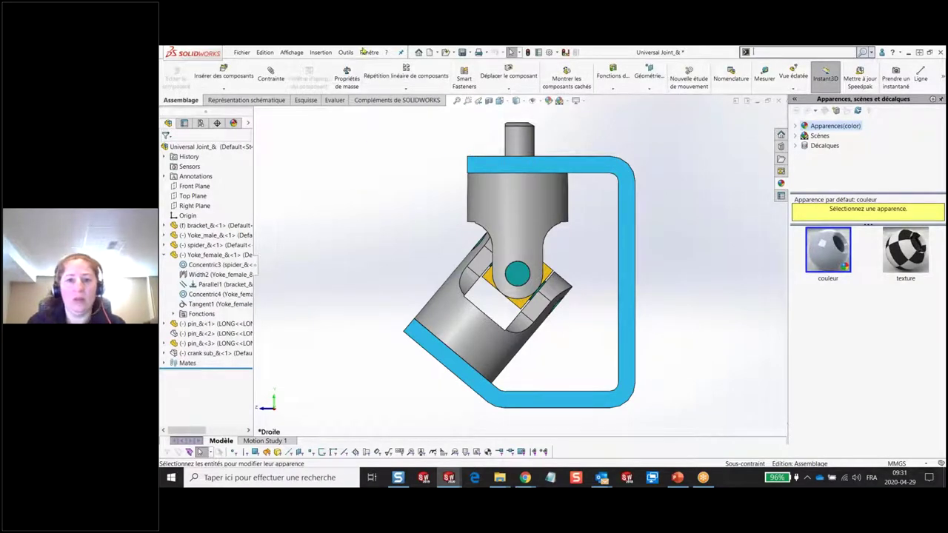
click(320, 52)
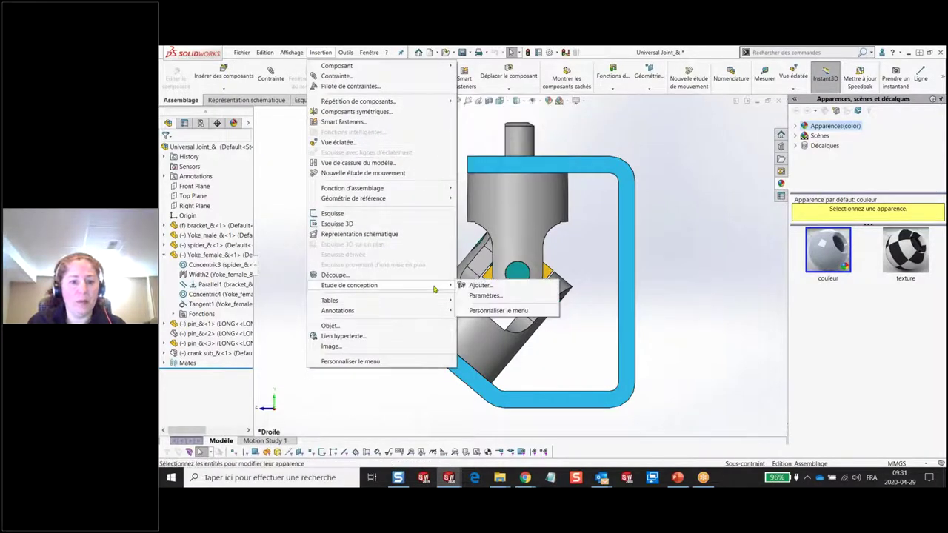
mouse_move(353, 199)
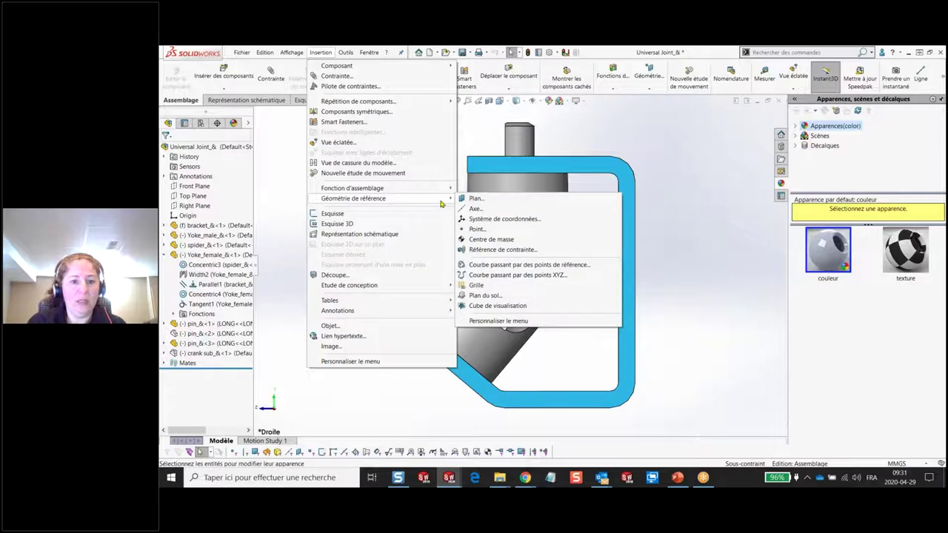
click(800, 51)
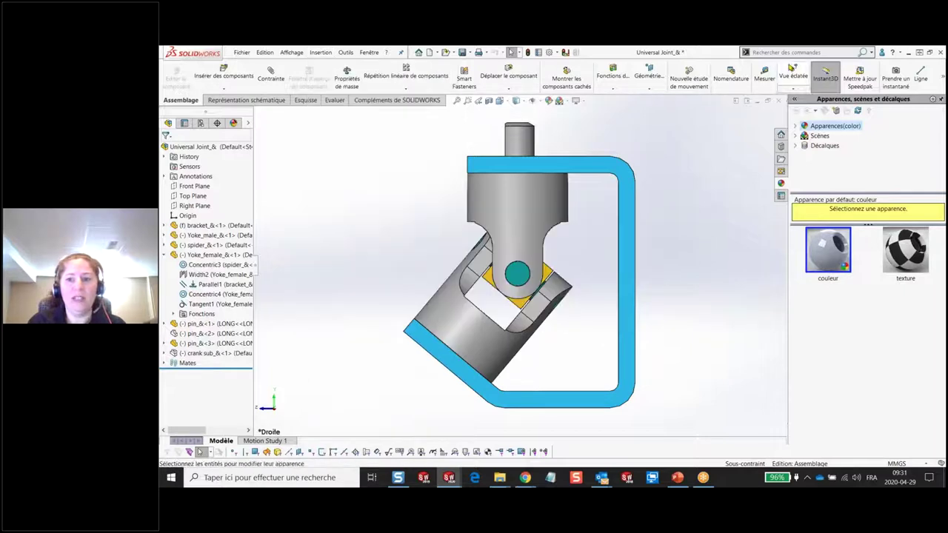
text(cube)
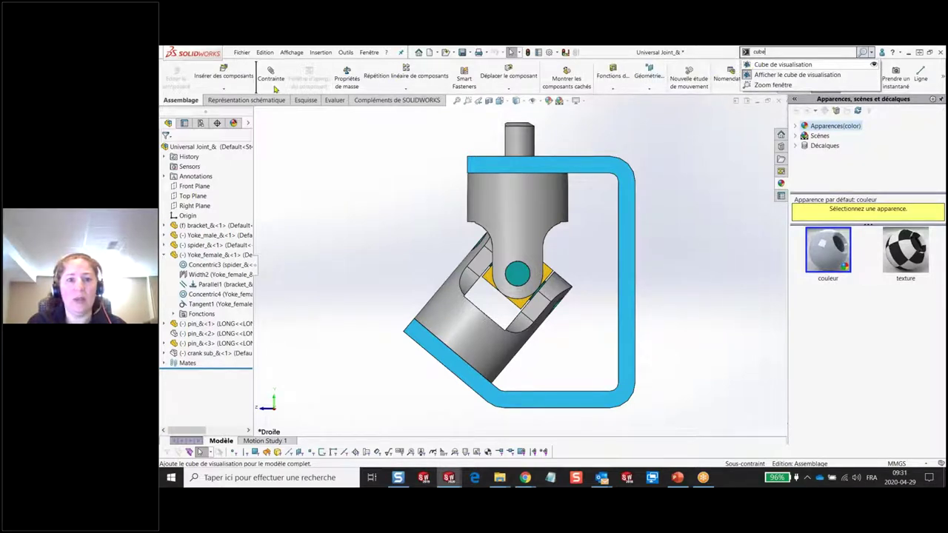
drag(286, 89, 289, 86)
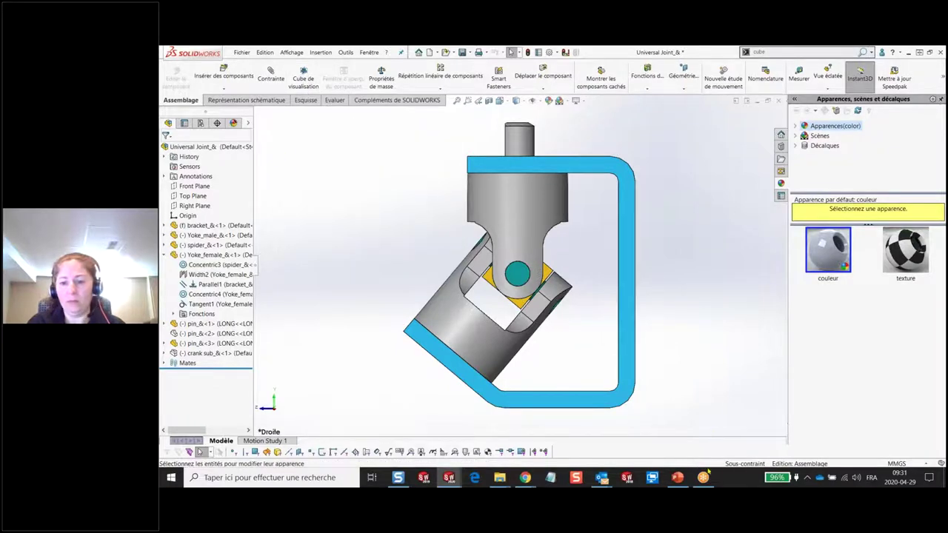
- Go back to the slideshow, then bring the Chrome browser window to the front
click(676, 477)
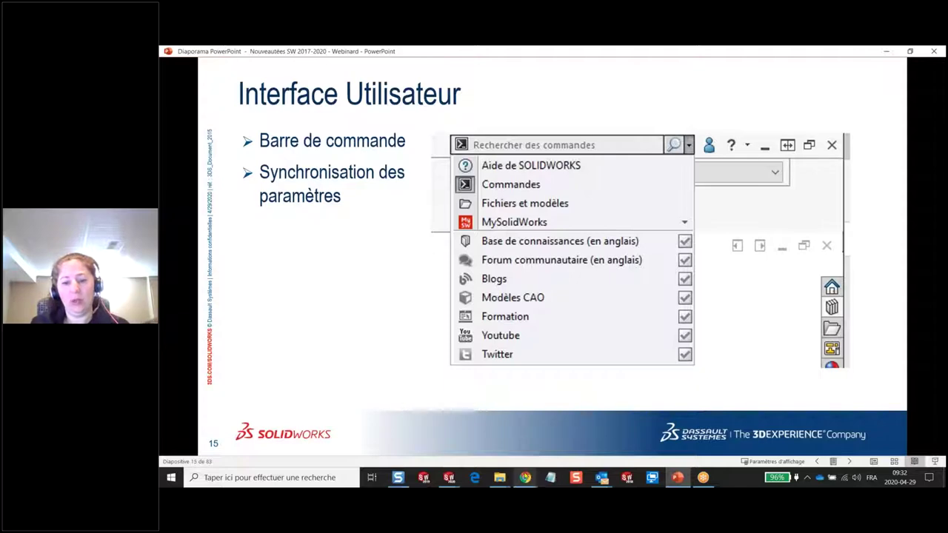
click(525, 478)
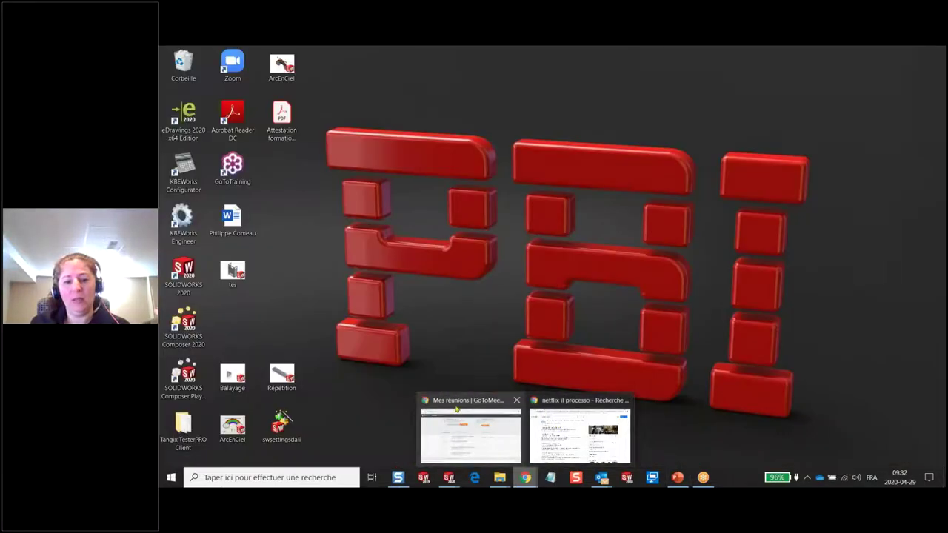
click(456, 409)
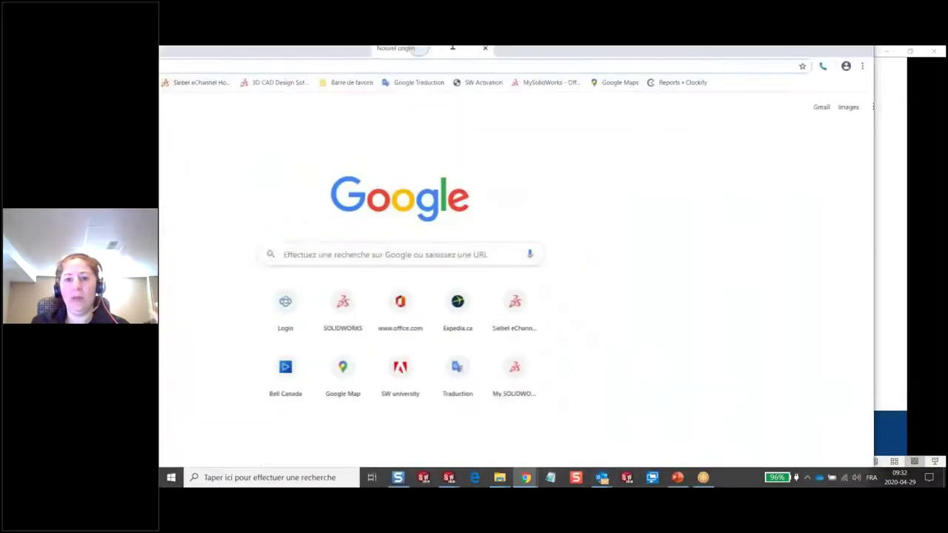
- Open MySolidWorks from the bookmark and sign in with the saved SOLIDWORKS ID
click(791, 89)
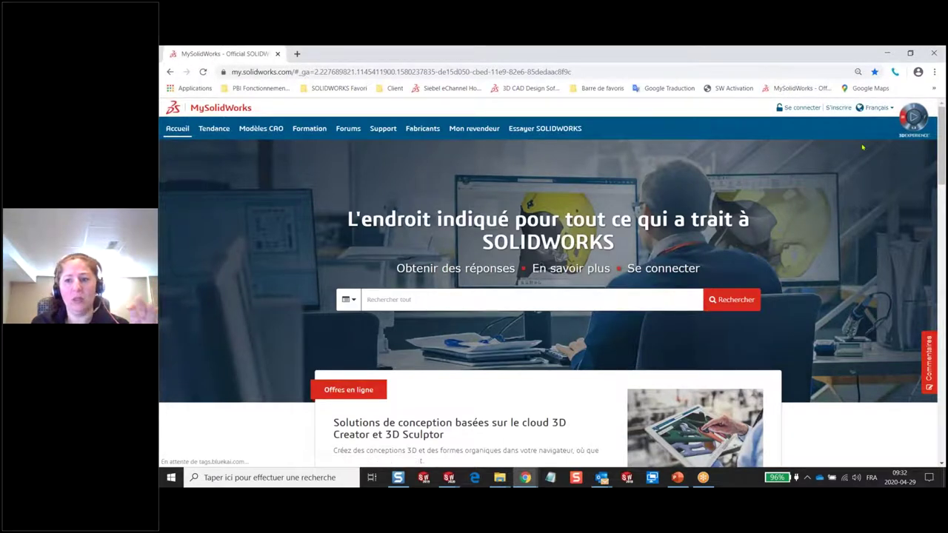
click(802, 108)
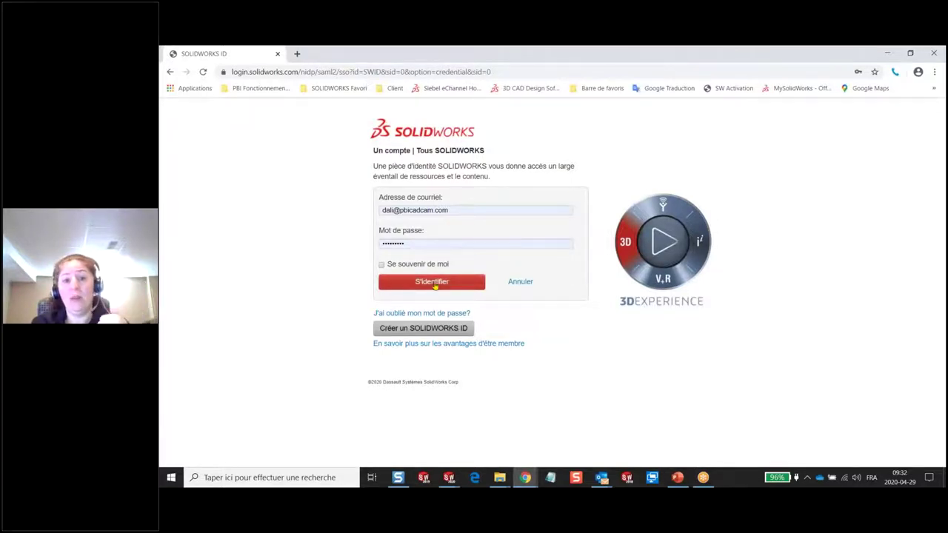
click(437, 283)
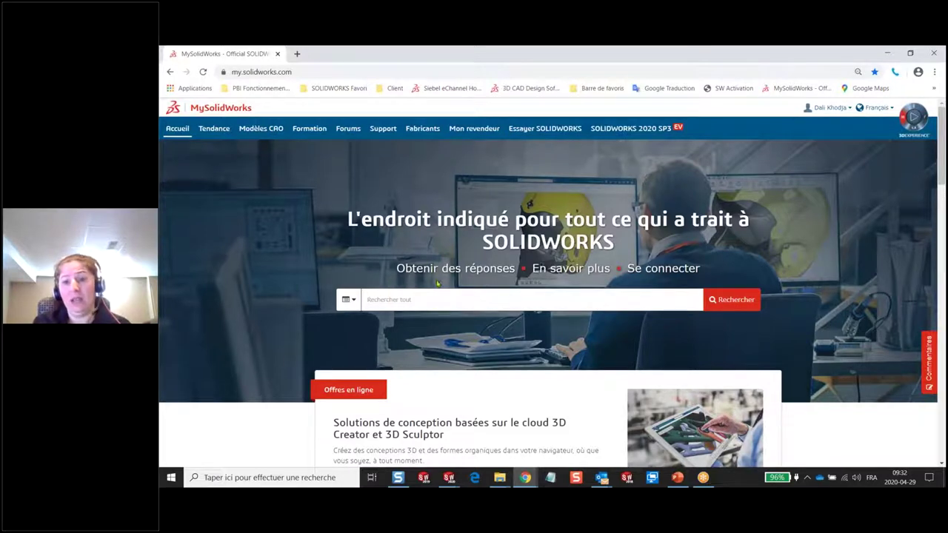
- Open the account menu listing Mon profil, Mes signets, Admin Portal, Commentaires and Se déconnecter
click(849, 108)
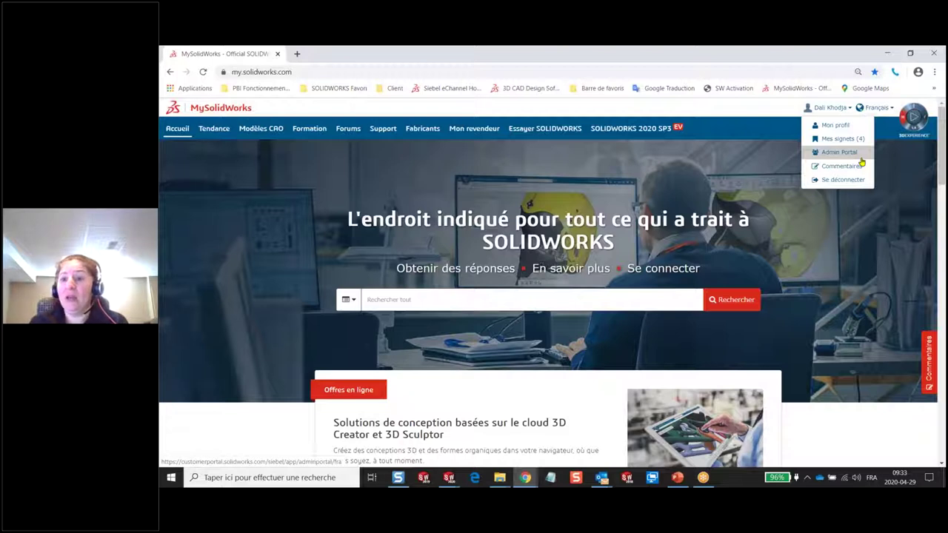
- Open the Admin Portal in a new tab and choose Inviter un membre on the Membres page
click(843, 154)
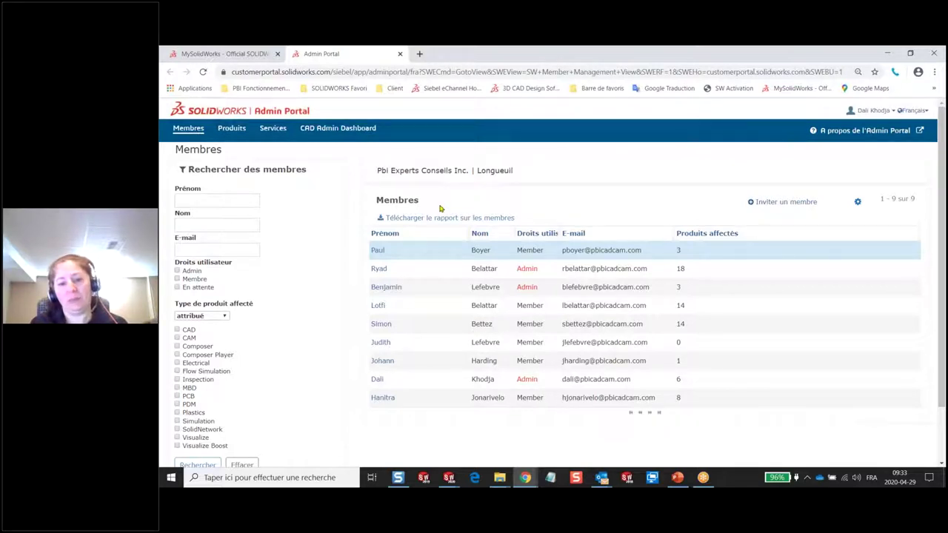
click(785, 204)
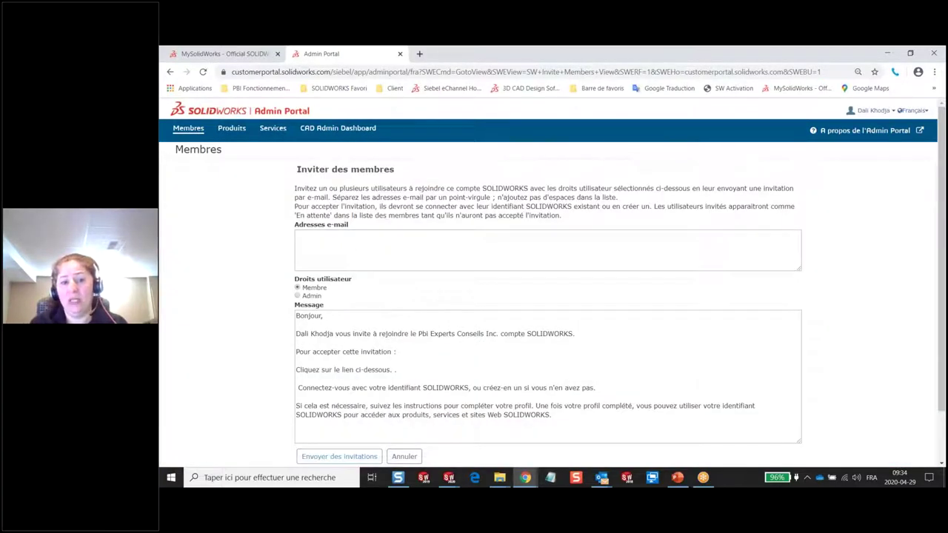
- Leave the invitation's e-mail addresses blank and switch back to the MySolidWorks homepage tab
click(374, 245)
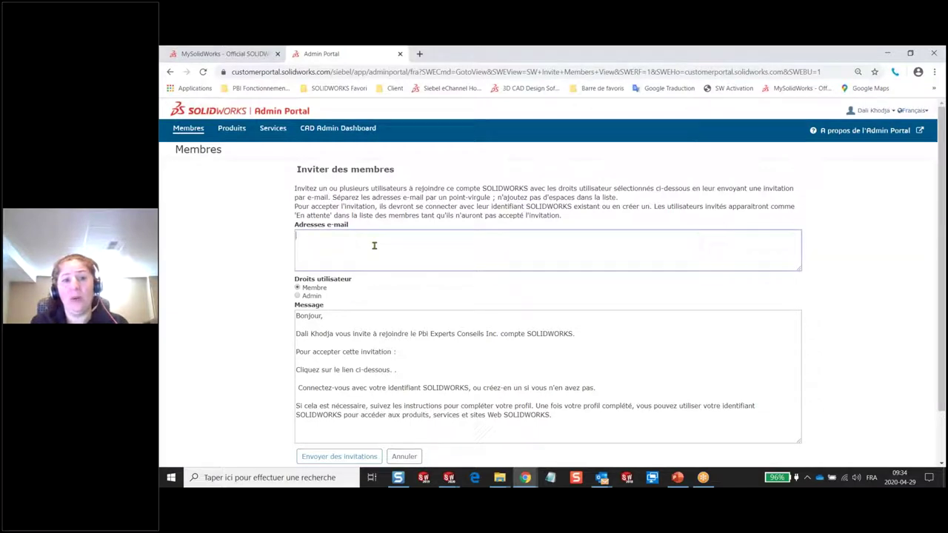
click(332, 235)
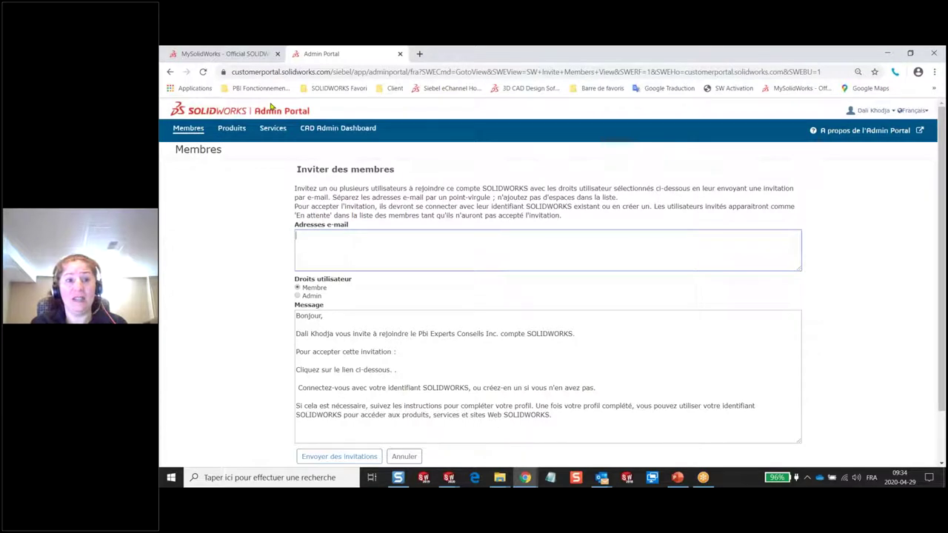
click(219, 56)
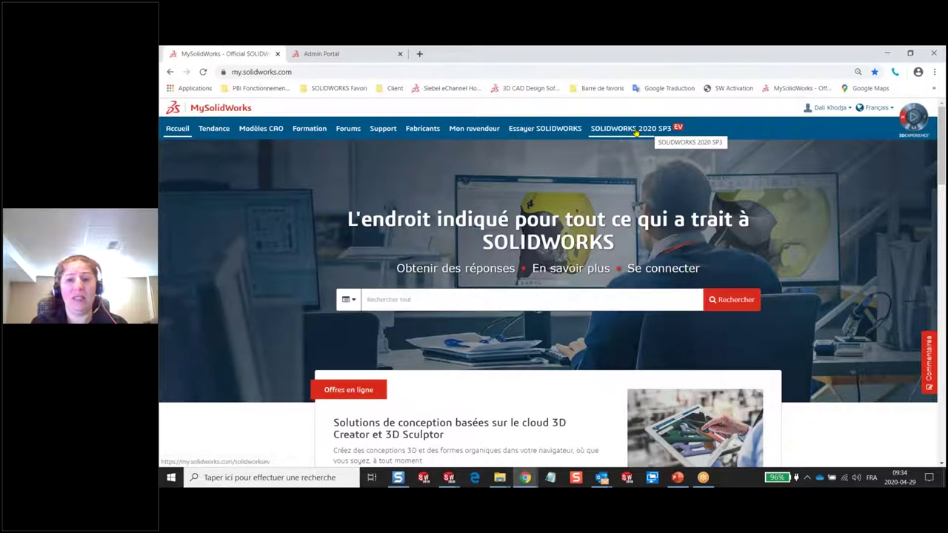
- Browse the MySolidWorks Formation page's Leçons and eCourses cards, then minimize Chrome to reach the slide
click(636, 132)
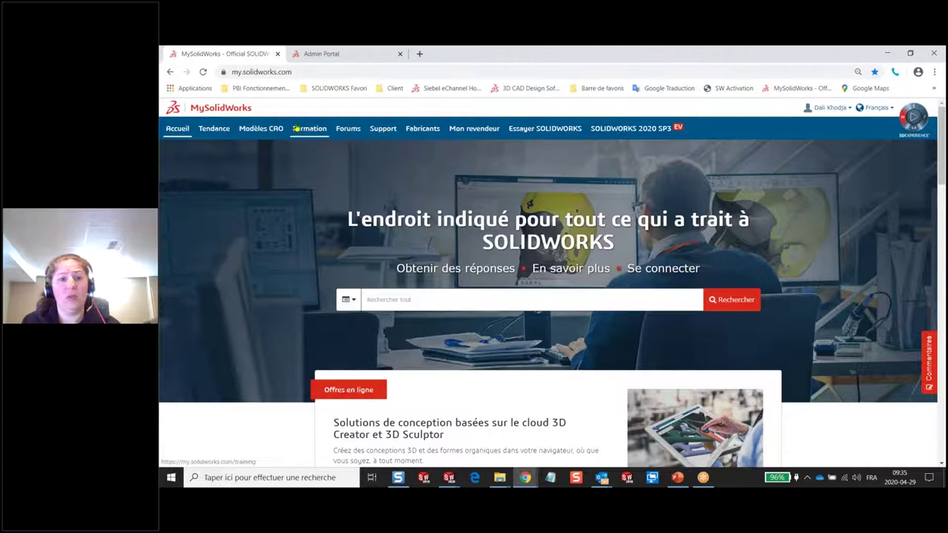
click(309, 130)
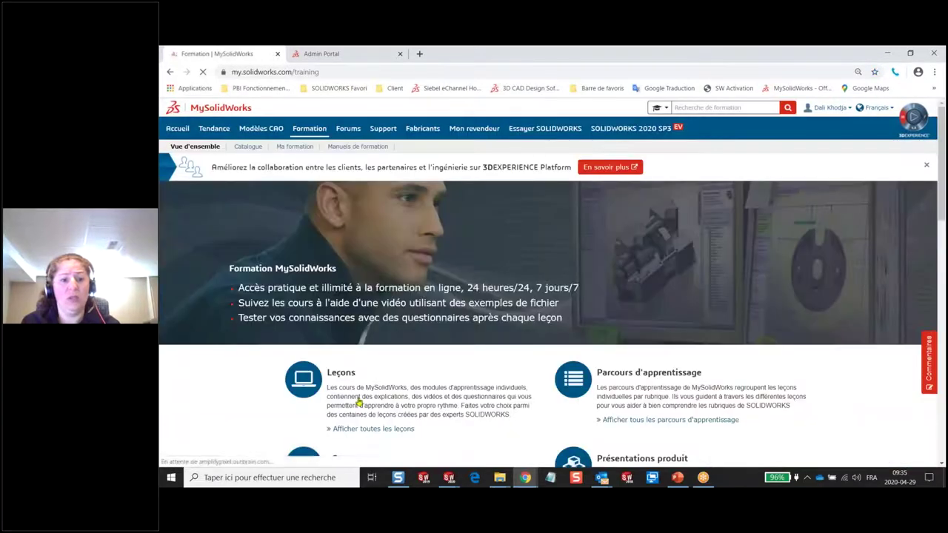
scroll(319, 220, down, 2)
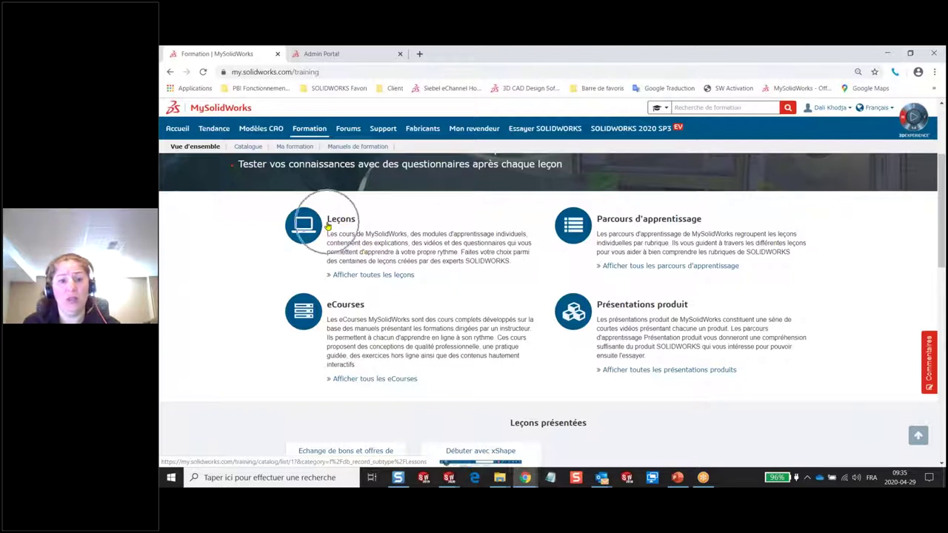
scroll(442, 269, up, 2)
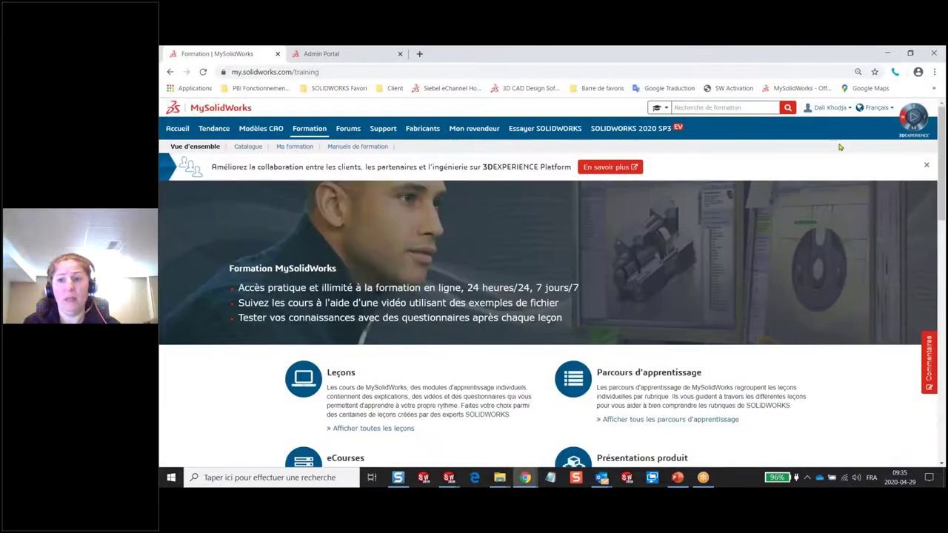
click(888, 54)
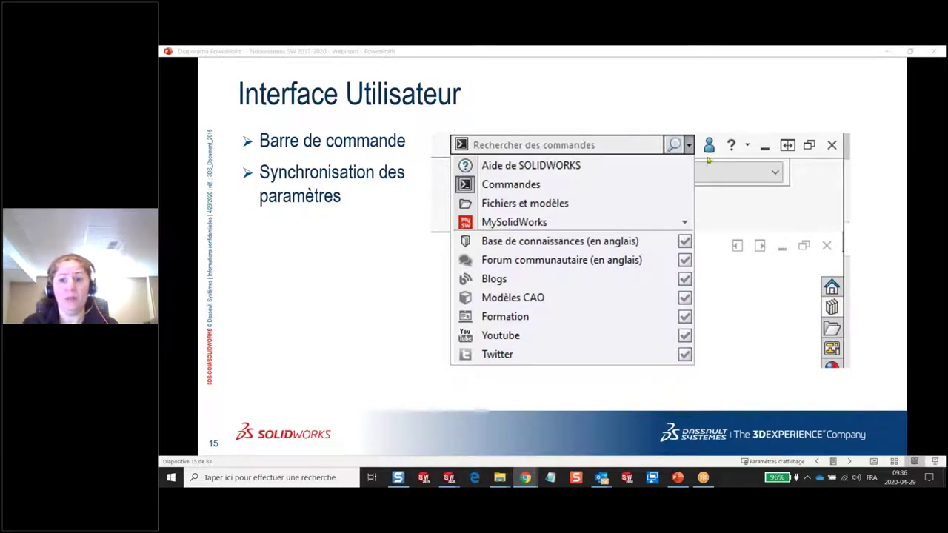
- Minimize the slideshow, open the account dropdown, then show the ? help menu with Vérifier la disponibilité de mises à jour
click(889, 50)
click(889, 50)
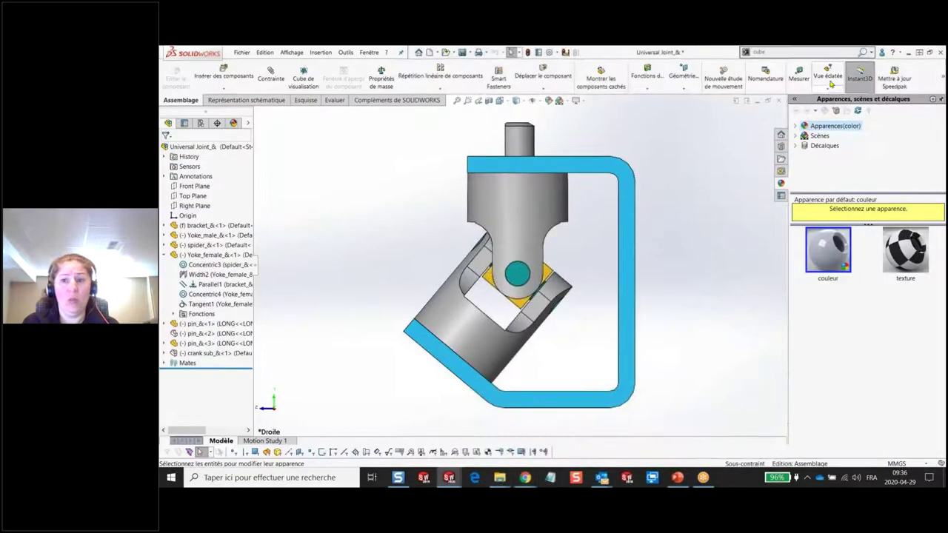
click(882, 53)
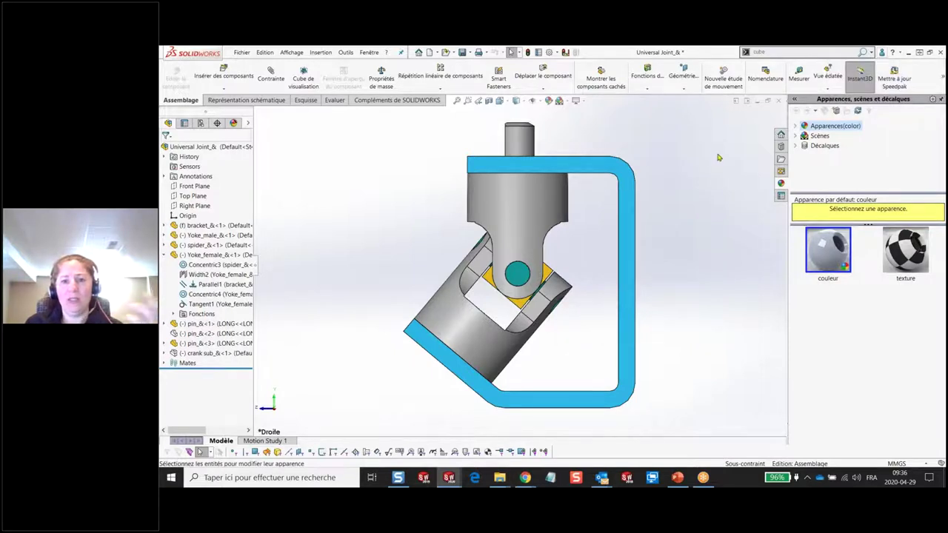
click(386, 52)
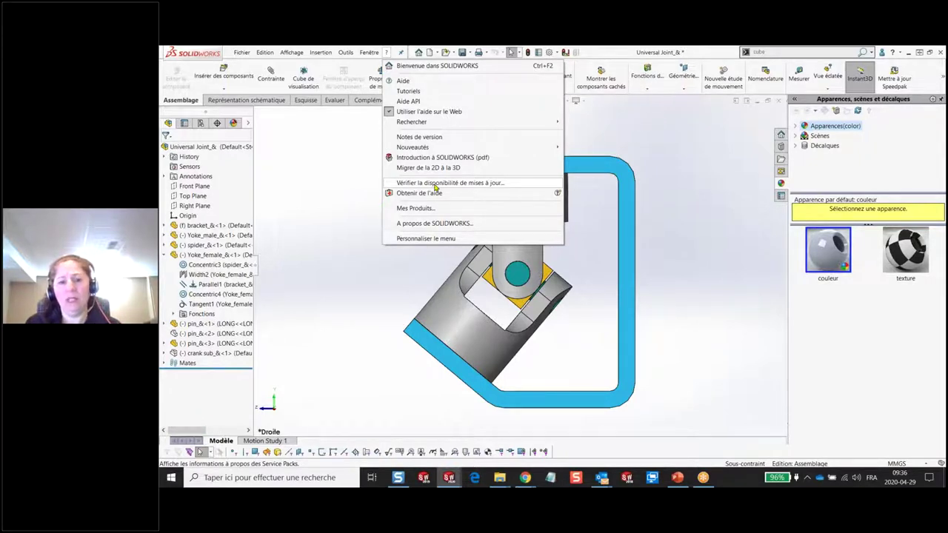
- Dismiss the help menu, glance at the MySolidWorks training page, then minimize Chrome
click(711, 143)
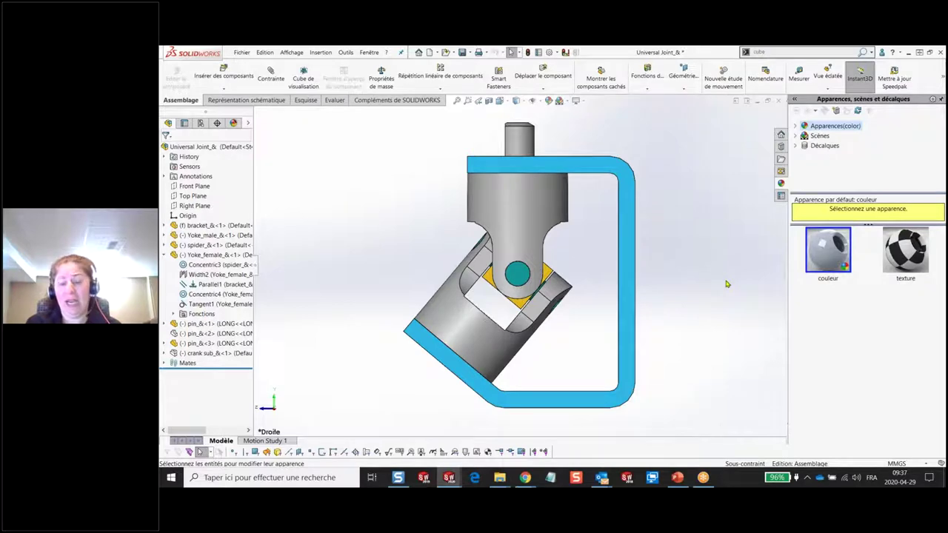
mouse_move(525, 478)
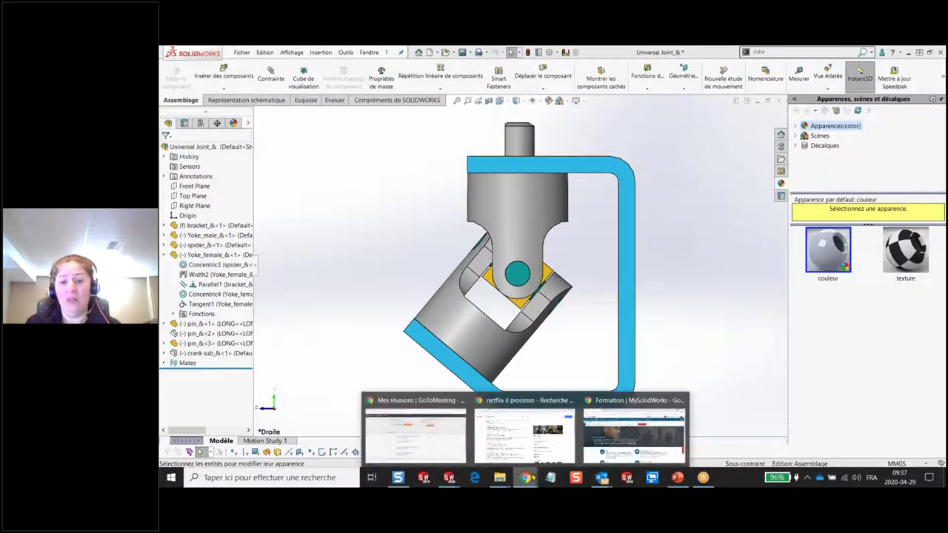
click(634, 433)
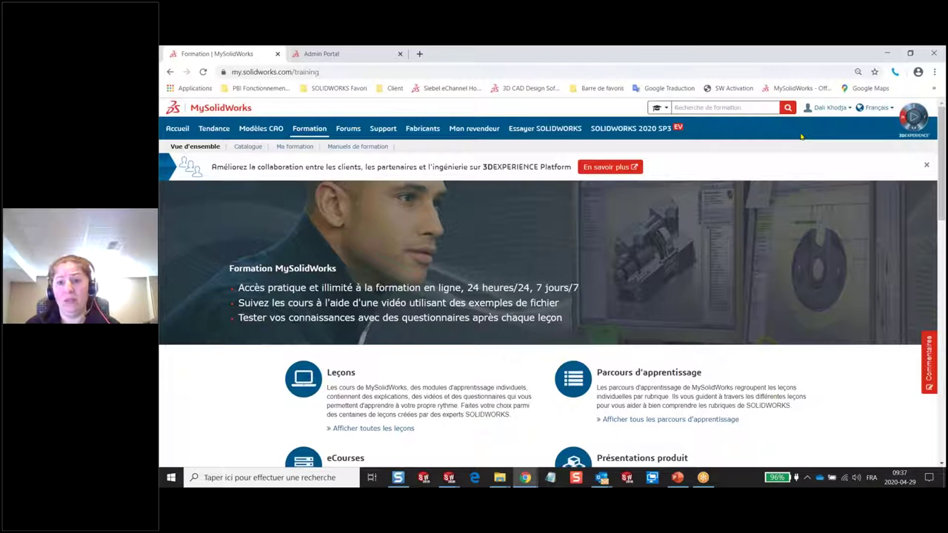
click(888, 55)
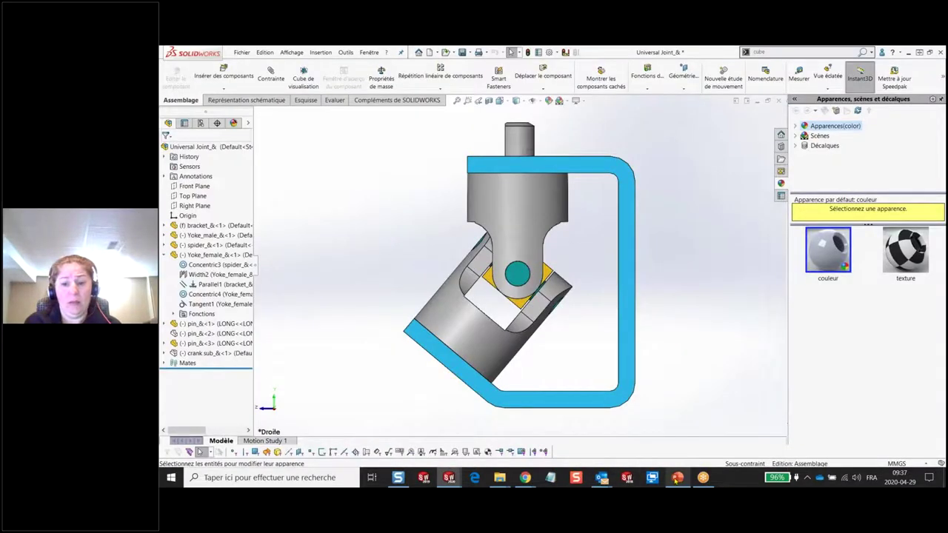
- Minimize the slideshow and open the SOLIDWORKS Resources task pane beside the universal joint assembly
click(677, 478)
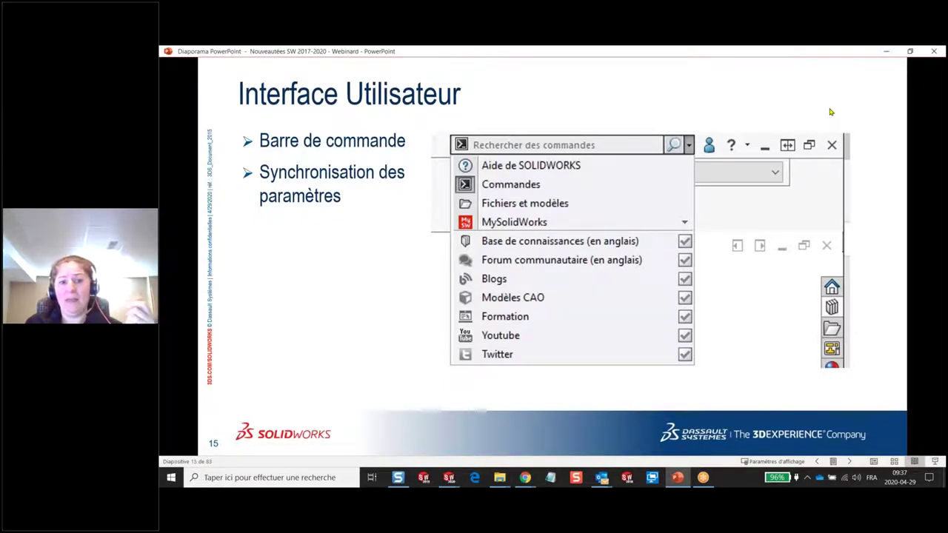
click(886, 52)
click(780, 134)
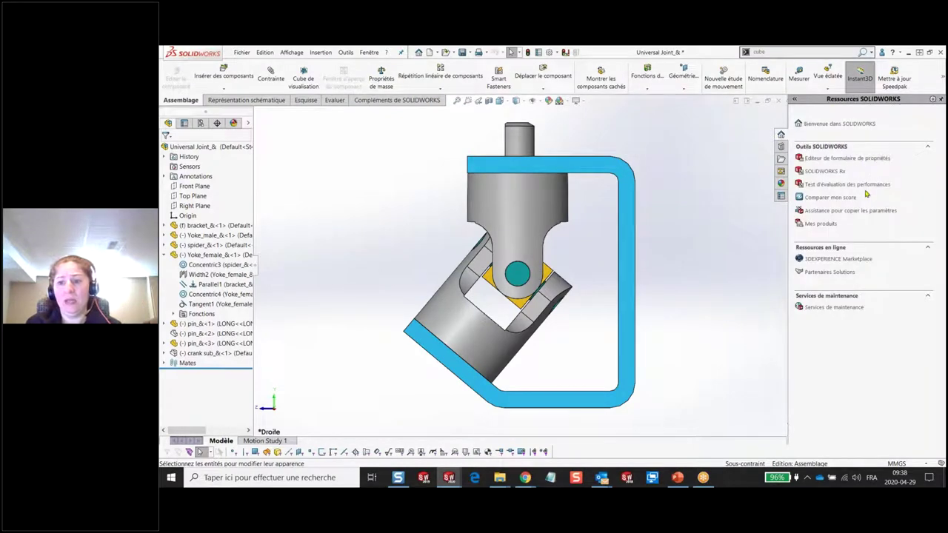
click(843, 214)
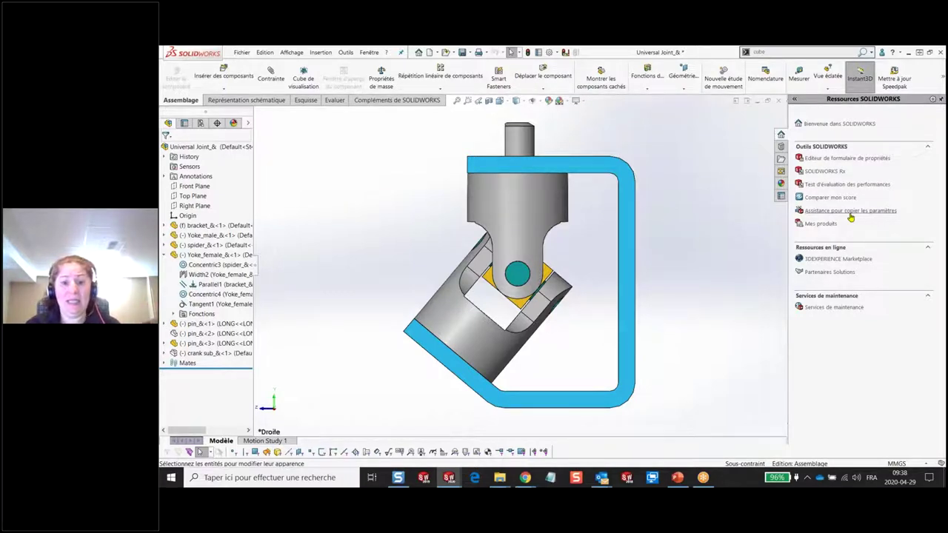
click(548, 54)
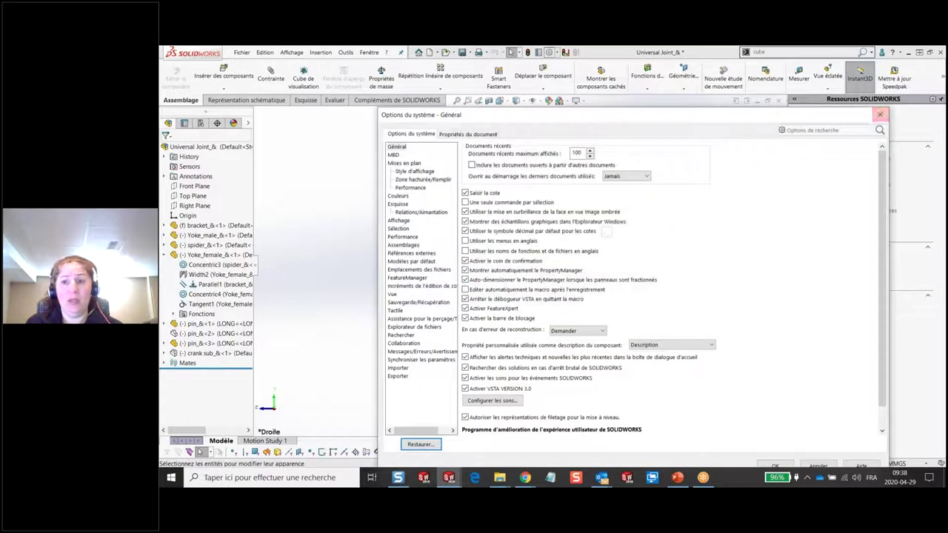
click(880, 114)
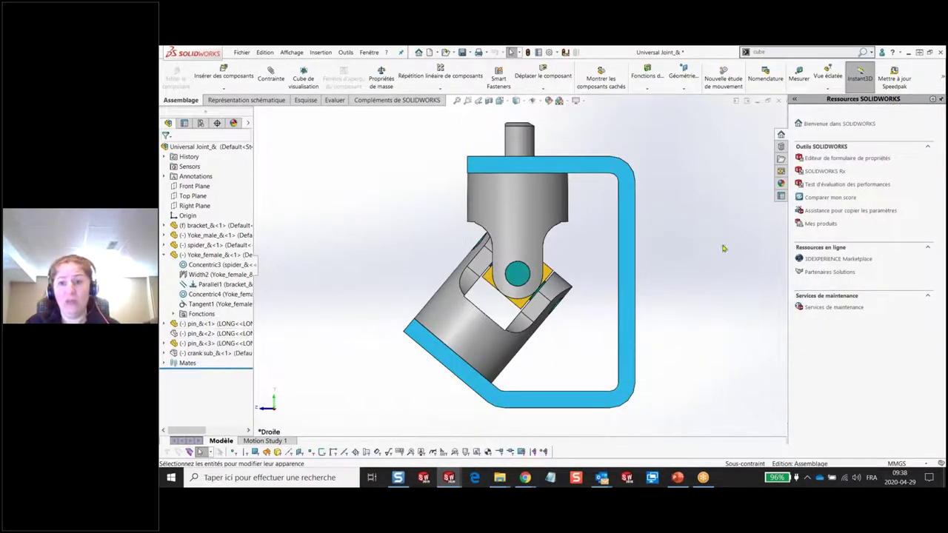
click(832, 210)
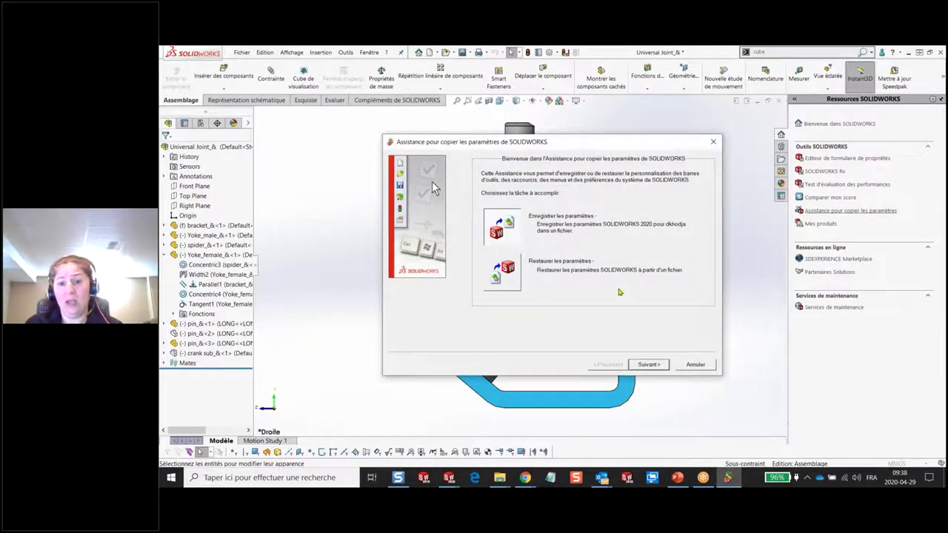
click(693, 365)
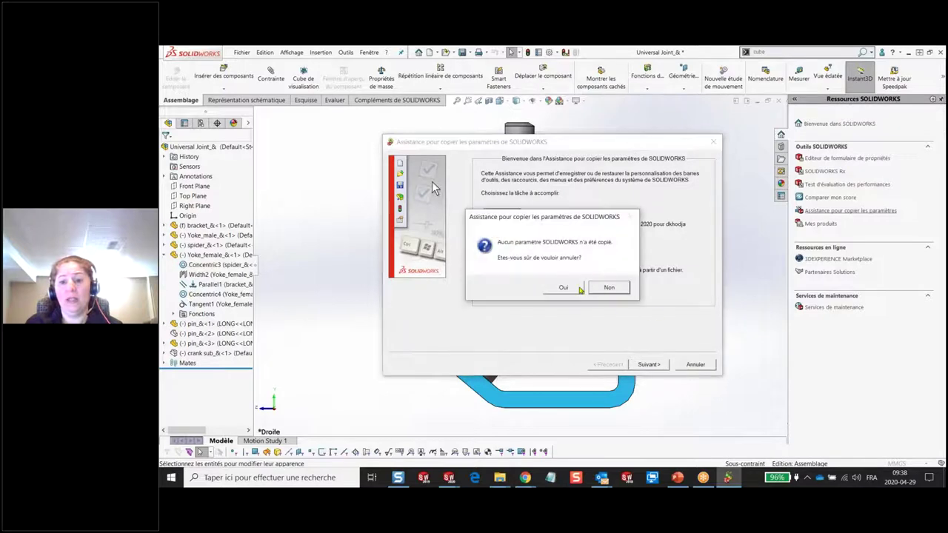
click(578, 288)
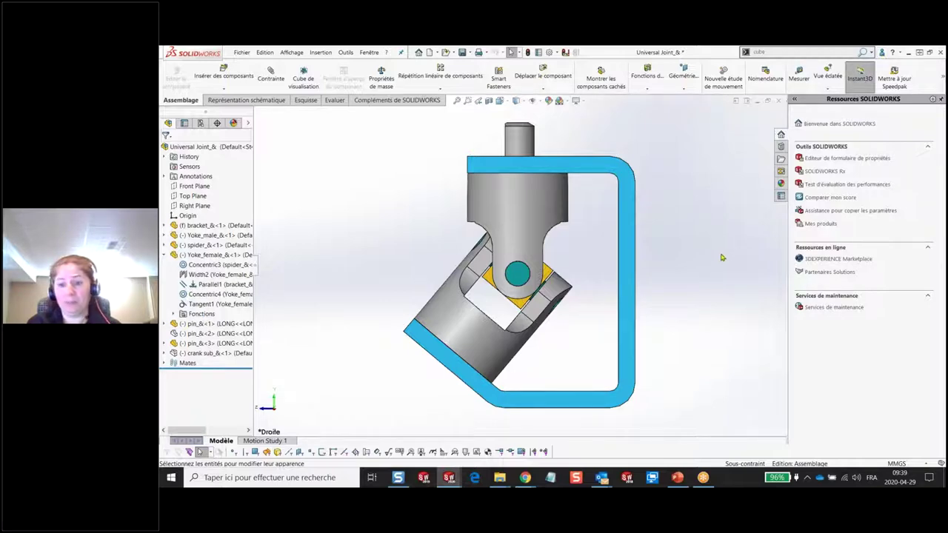
- Return to the slideshow with Alt+Tab and advance to slide 16 on dynamic references
key(alt+Tab)
key(Right)
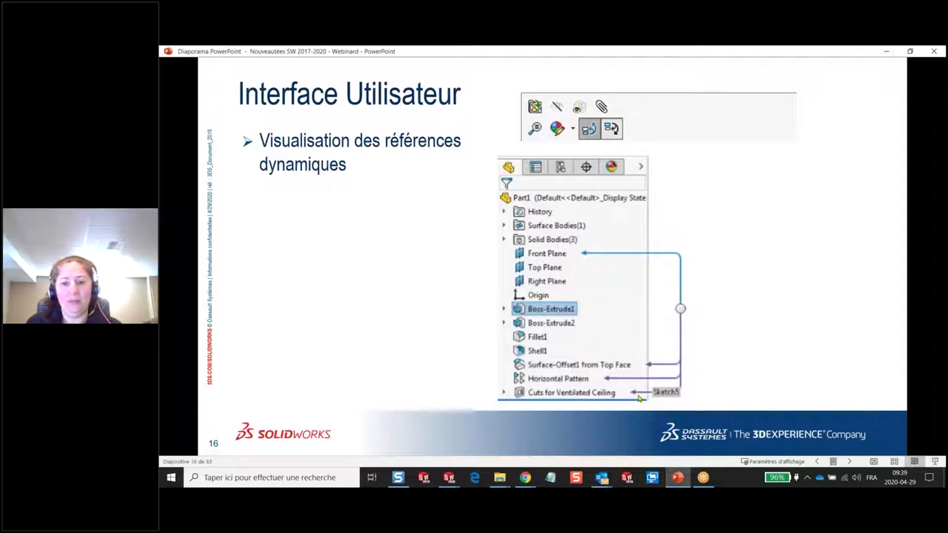
- Show the mates referencing pin_&<1> and spider_&<1>, collapse Yoke_female, and select Yoke_male
click(886, 52)
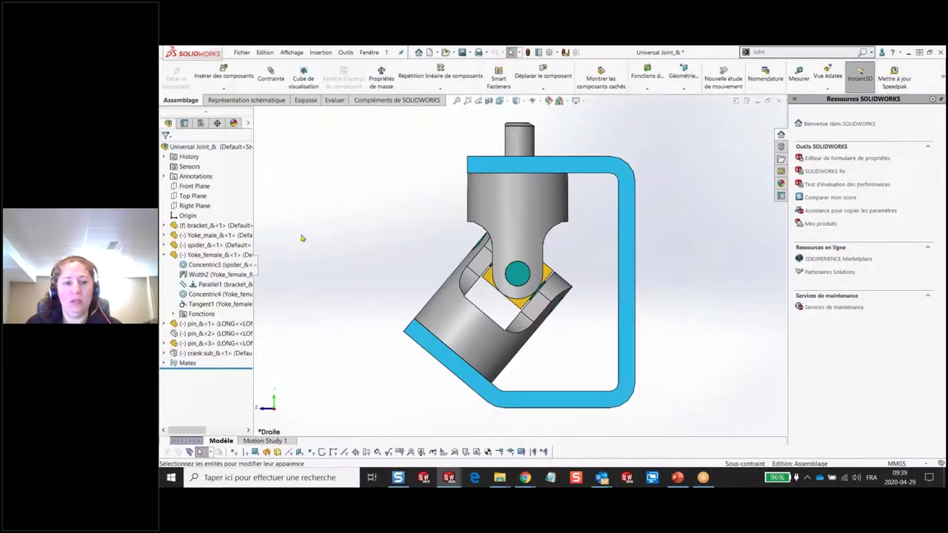
click(226, 324)
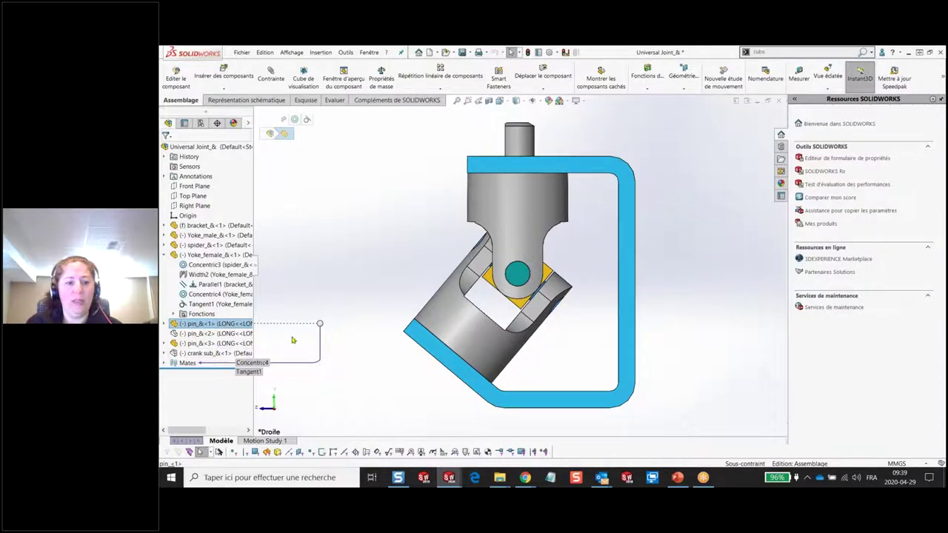
click(210, 245)
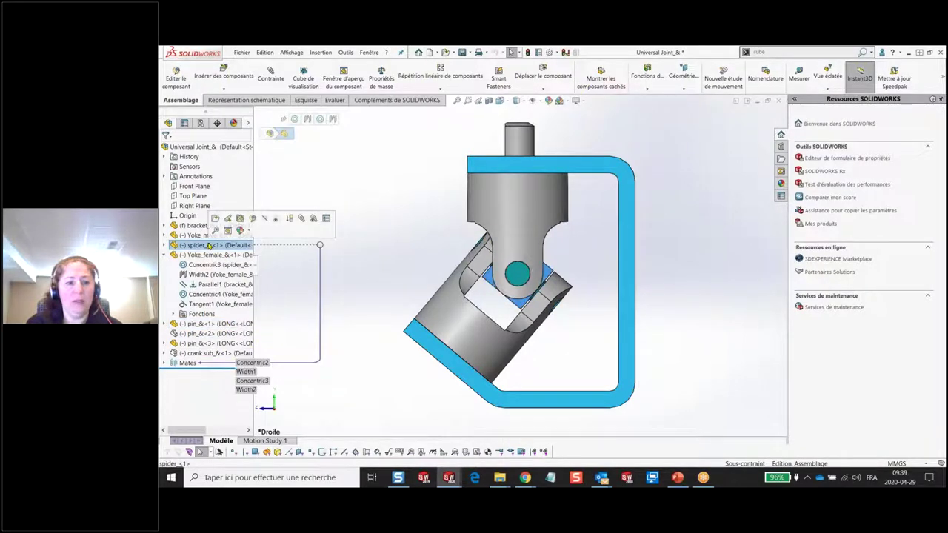
click(165, 256)
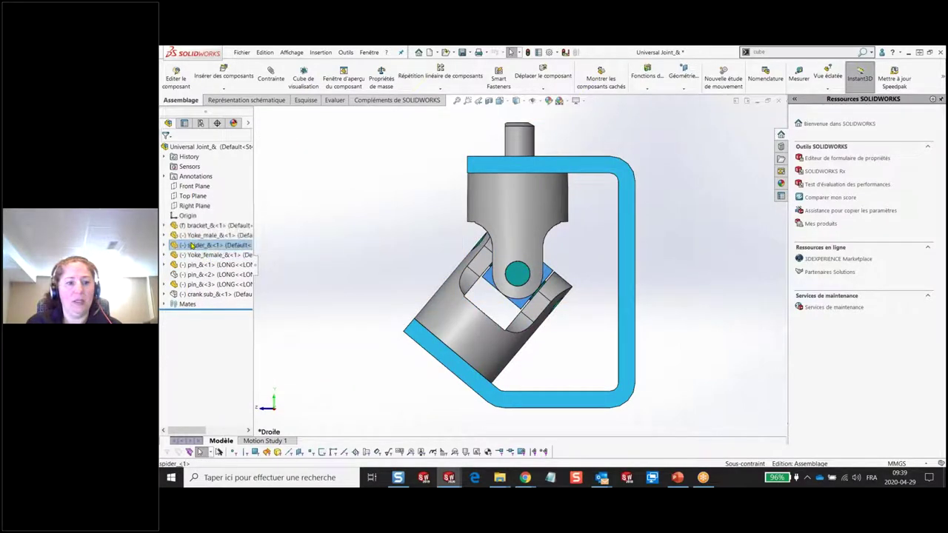
click(522, 215)
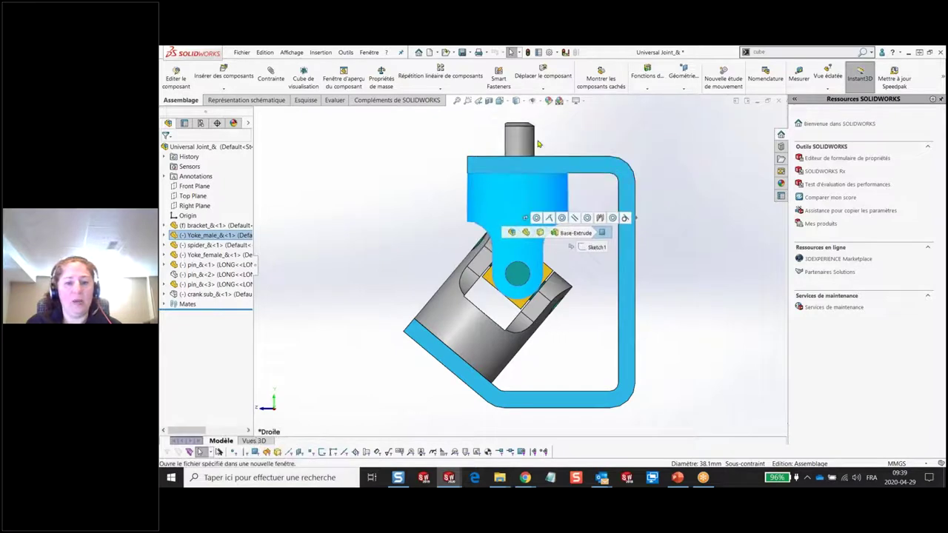
- Open Yoke_male as a part, past the older-version warning, and view Cut-Extrude6's parent/child references
click(536, 217)
click(614, 274)
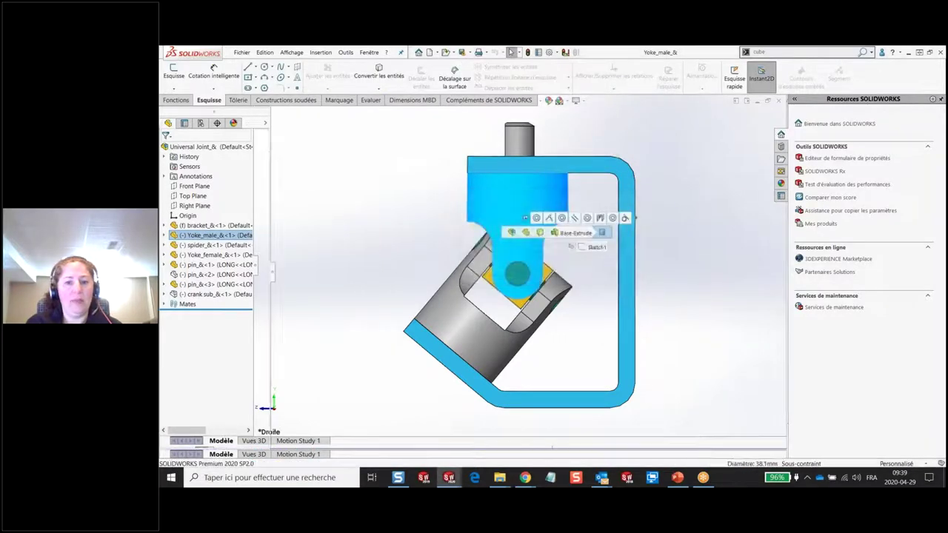
click(196, 274)
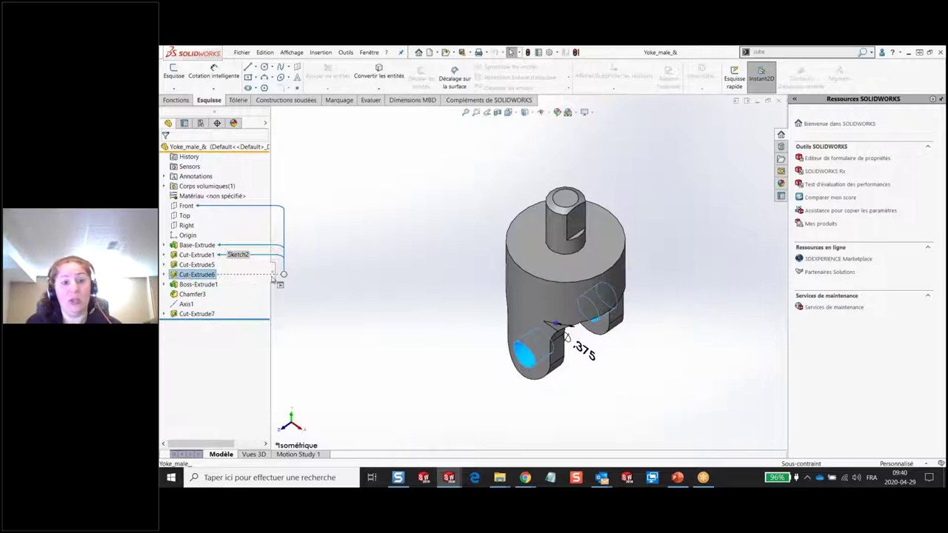
click(249, 166)
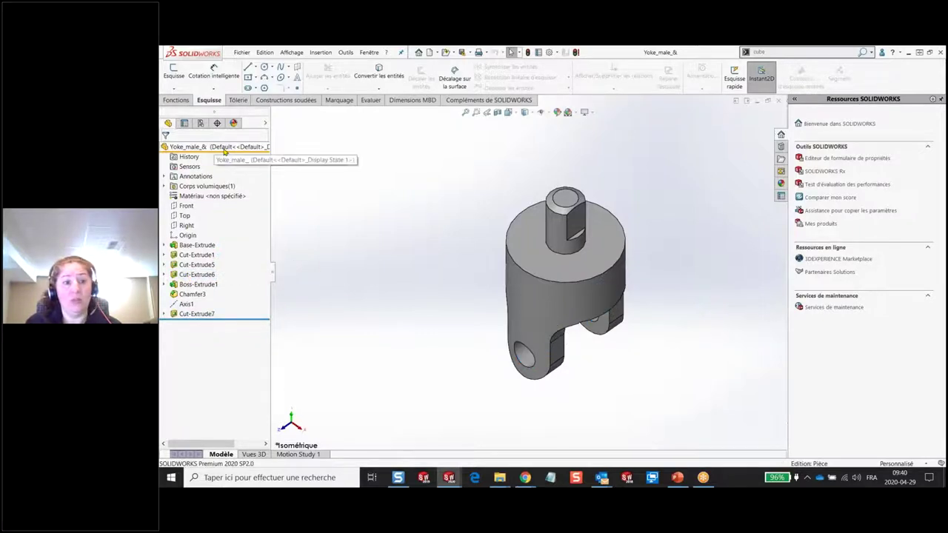
right_click(222, 147)
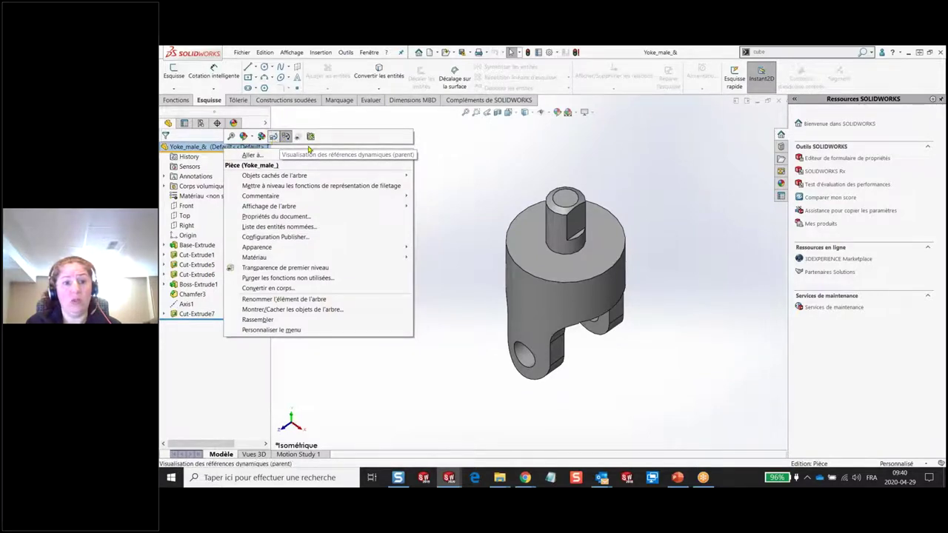
click(532, 168)
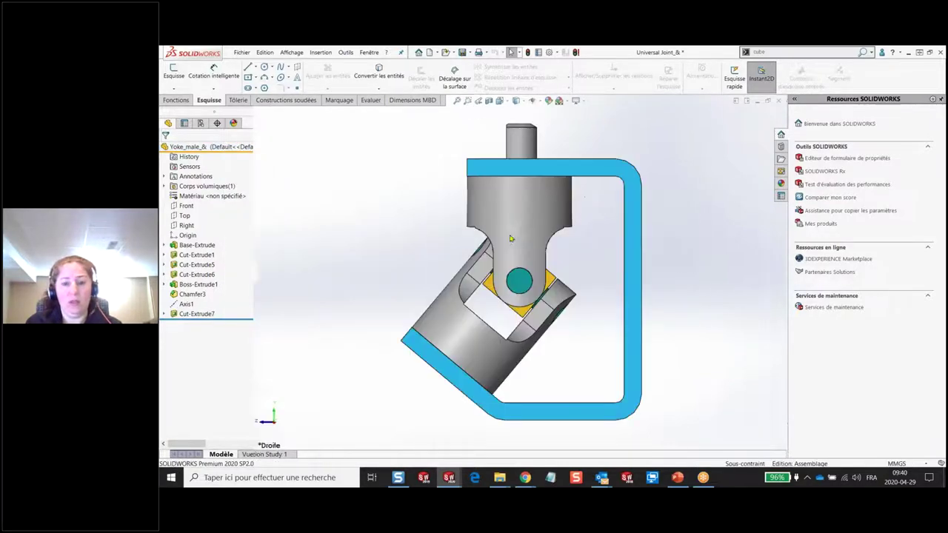
- Bring back the slideshow and advance to slide 17 on configuration and display-state names
click(677, 477)
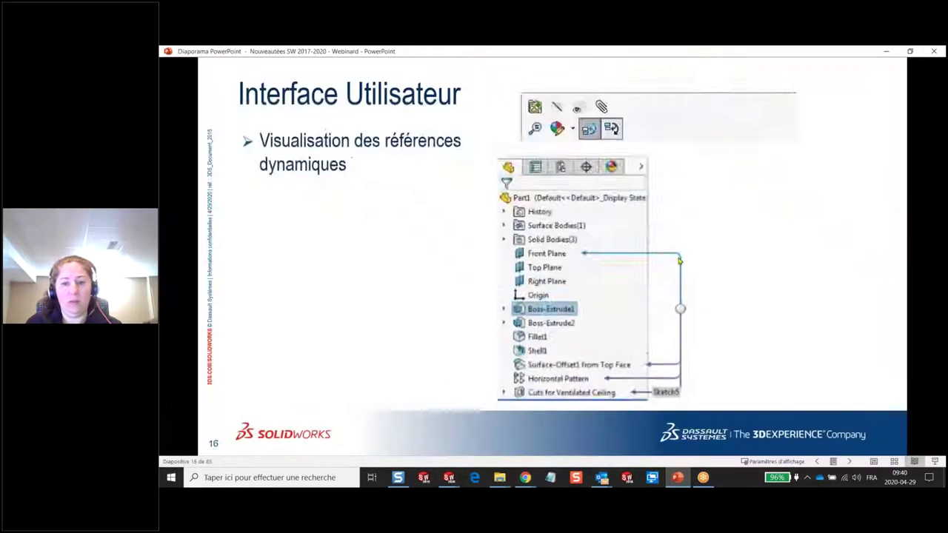
click(679, 259)
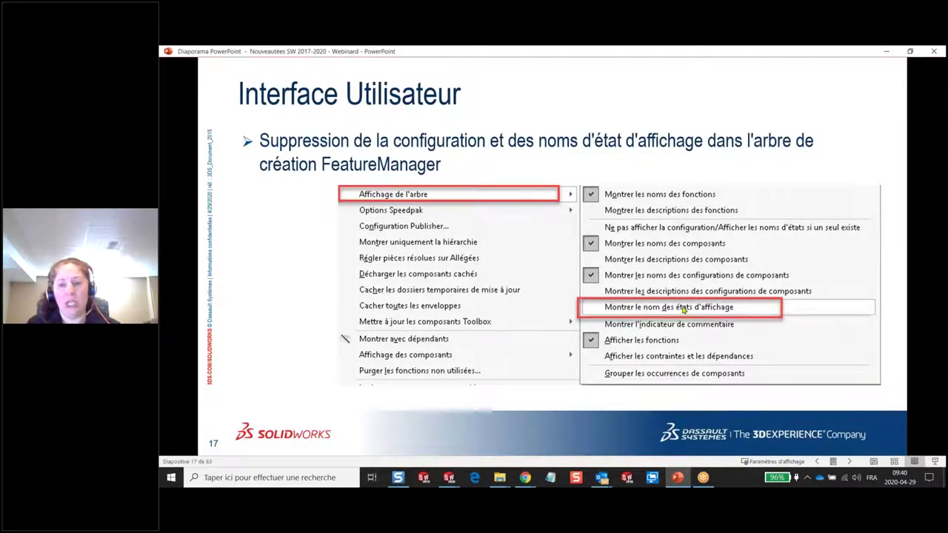
- Minimize the slideshow and drag the FeatureManager border right to reveal full component names
click(888, 51)
drag(259, 270, 464, 265)
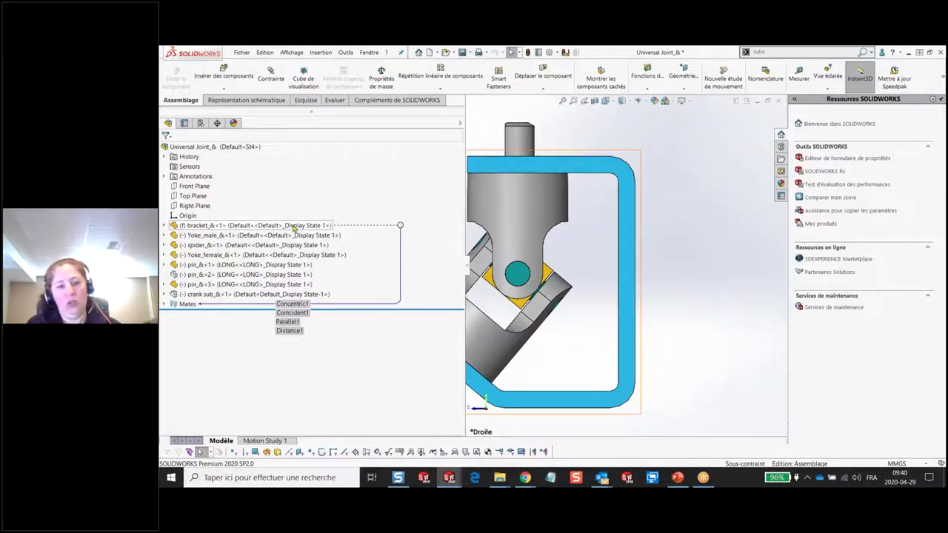
- Uncheck Montrer le nom des états d'affichage and adjust Afficher les contraintes et les dépendances
right_click(247, 148)
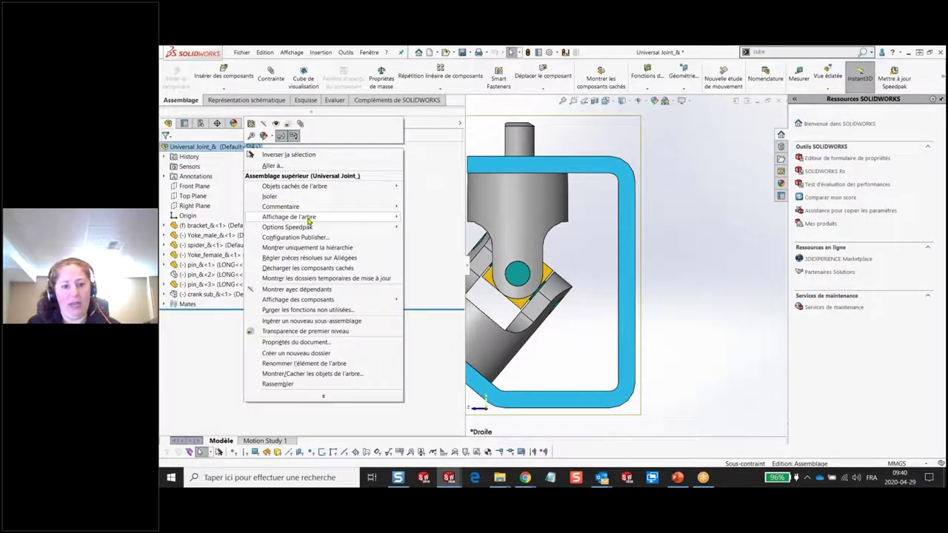
mouse_move(289, 216)
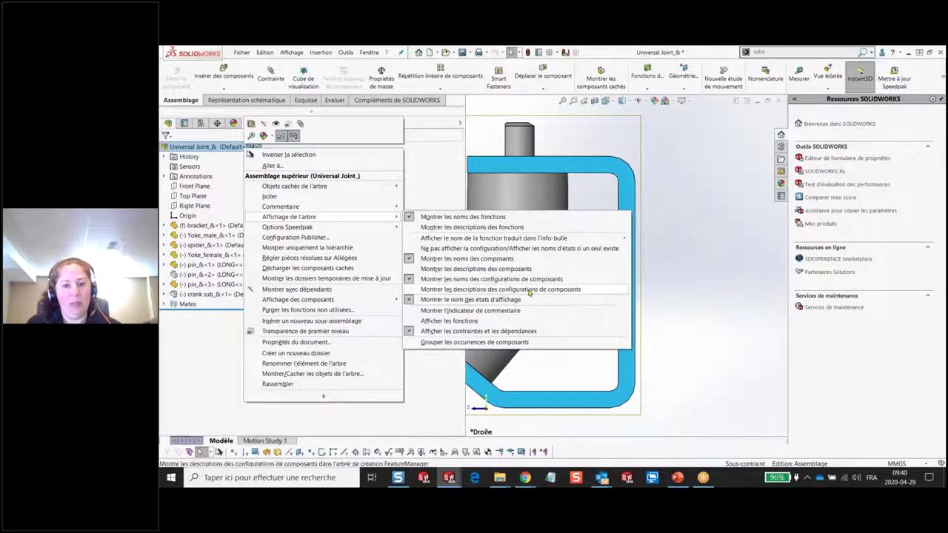
click(410, 300)
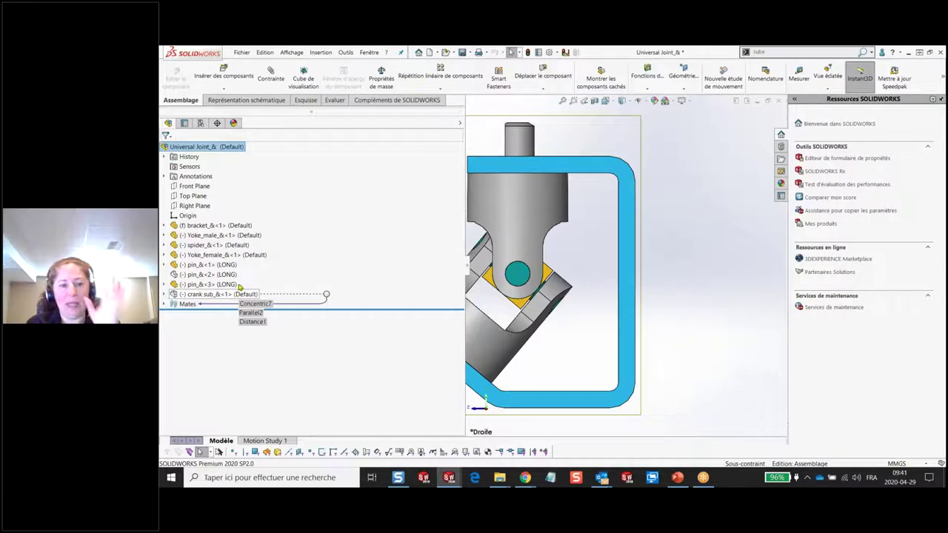
right_click(231, 146)
mouse_move(276, 213)
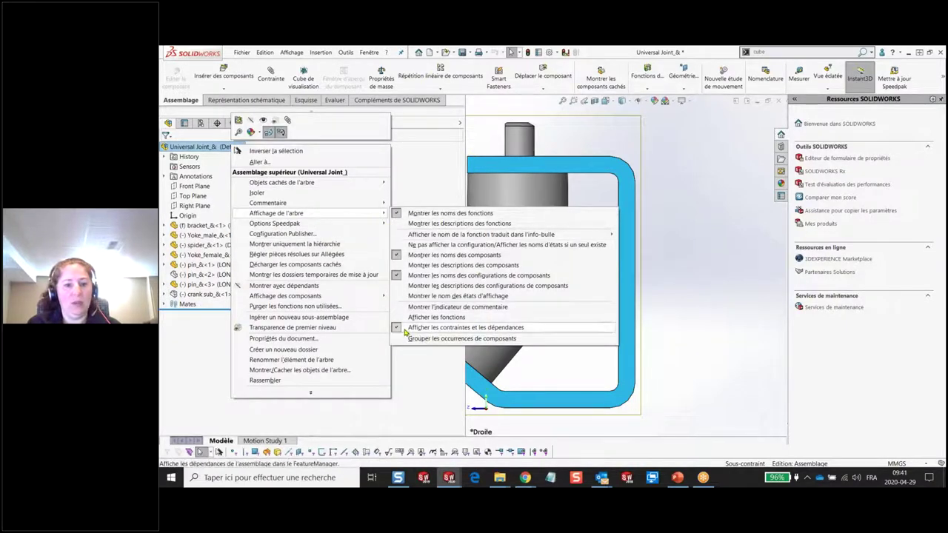
click(436, 317)
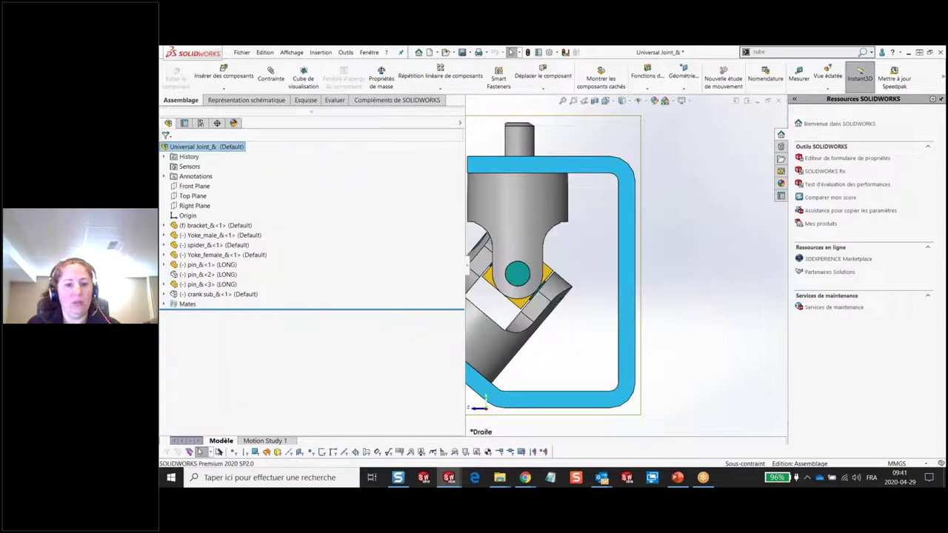
click(165, 225)
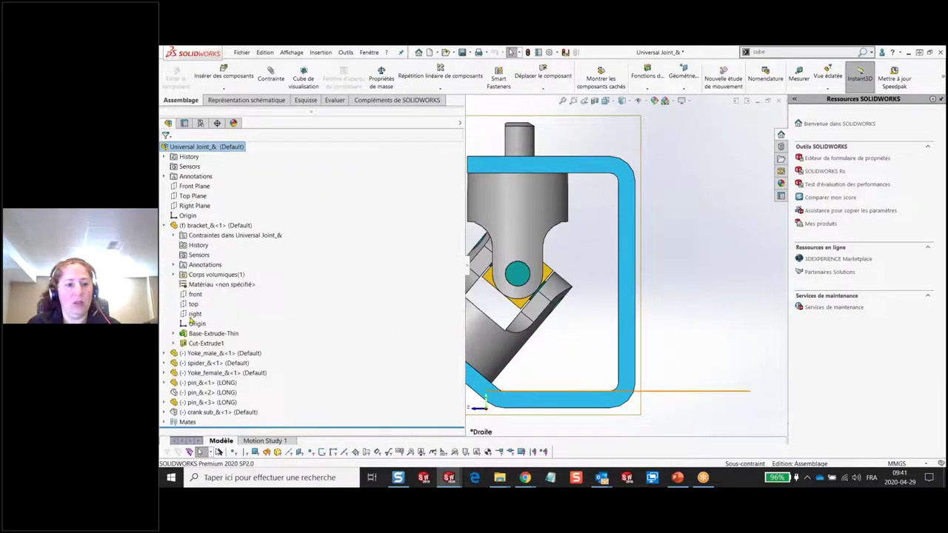
click(164, 225)
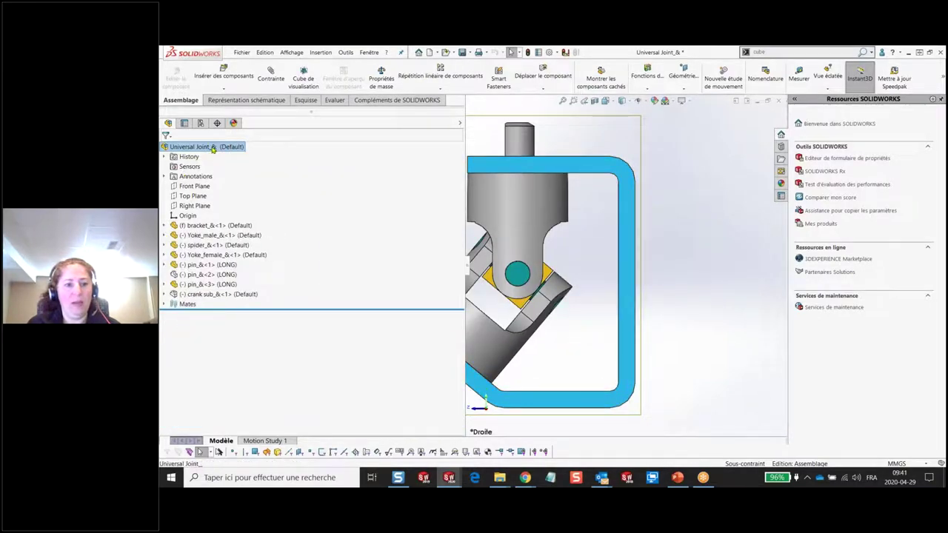
- Hide configuration names in the assembly tree, narrow the tree pane, and return to the slideshow
right_click(213, 148)
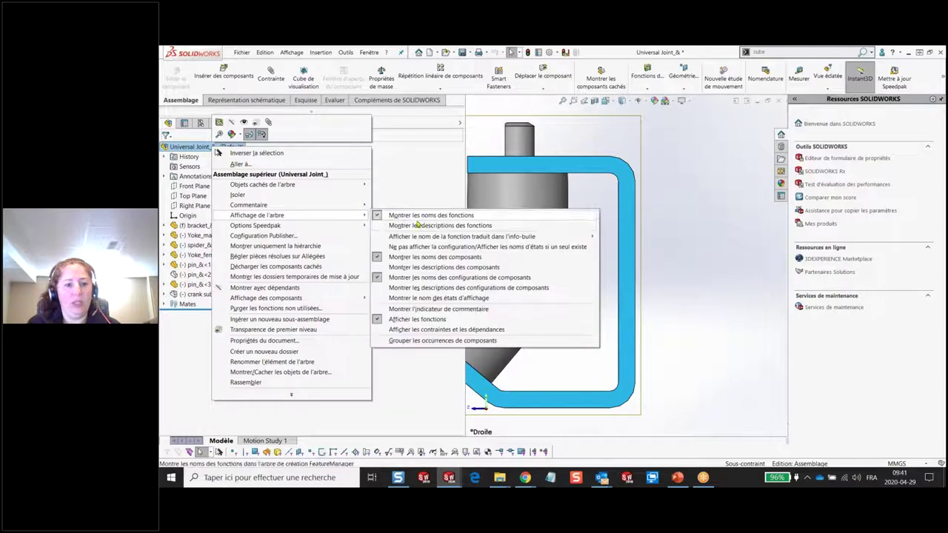
mouse_move(257, 215)
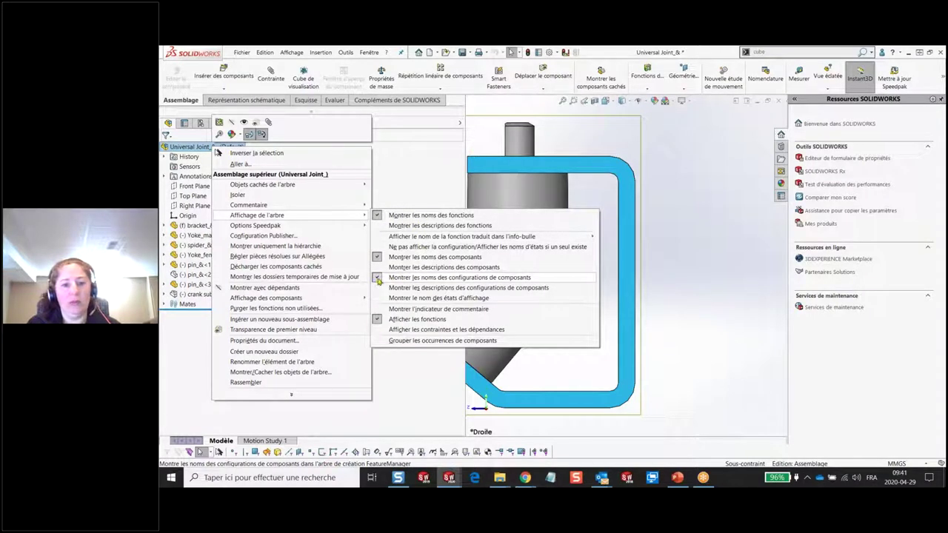
click(379, 278)
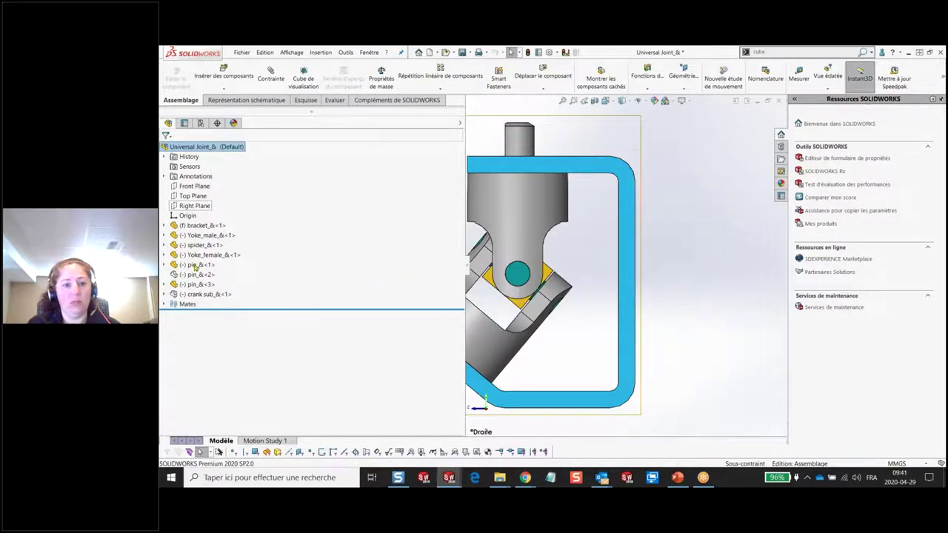
drag(465, 276, 270, 275)
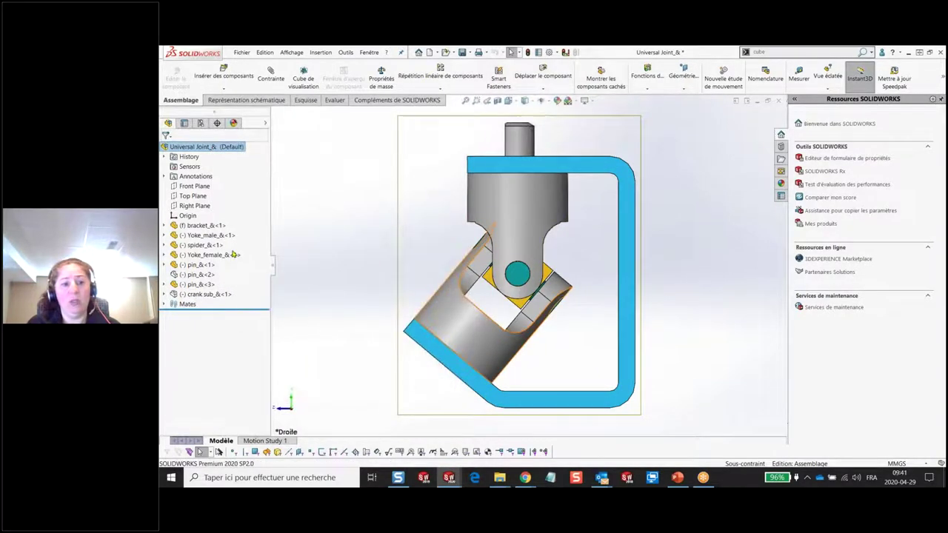
click(398, 250)
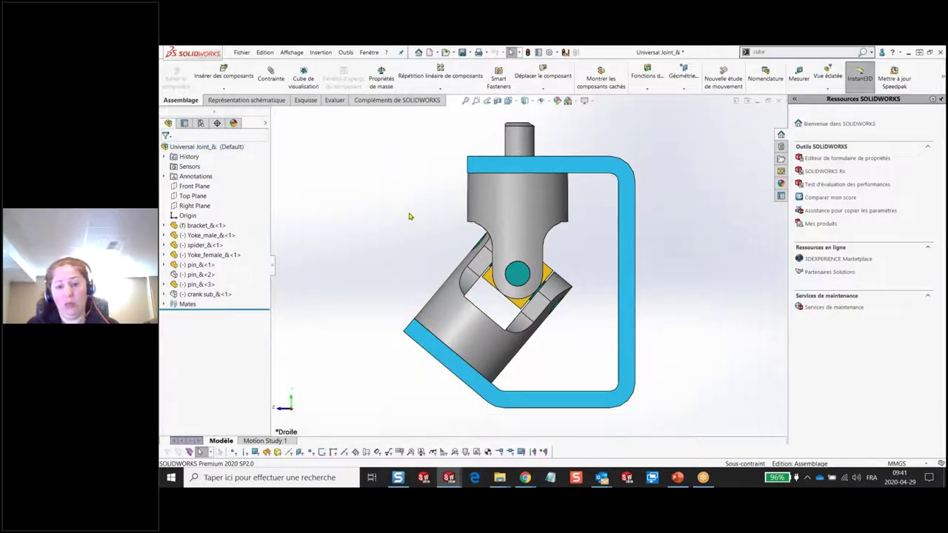
click(677, 477)
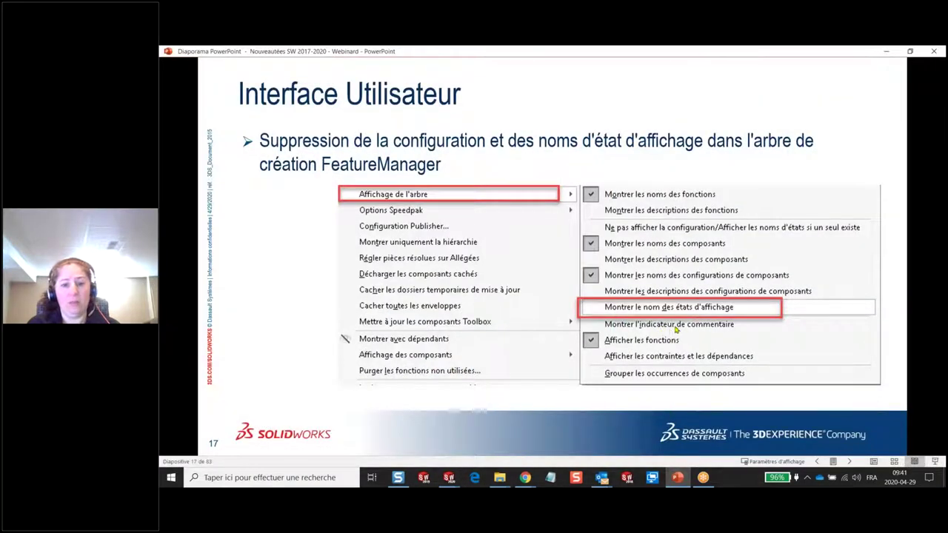
- Advance the slideshow to the Pack and Go slide on including suppressed components
click(675, 328)
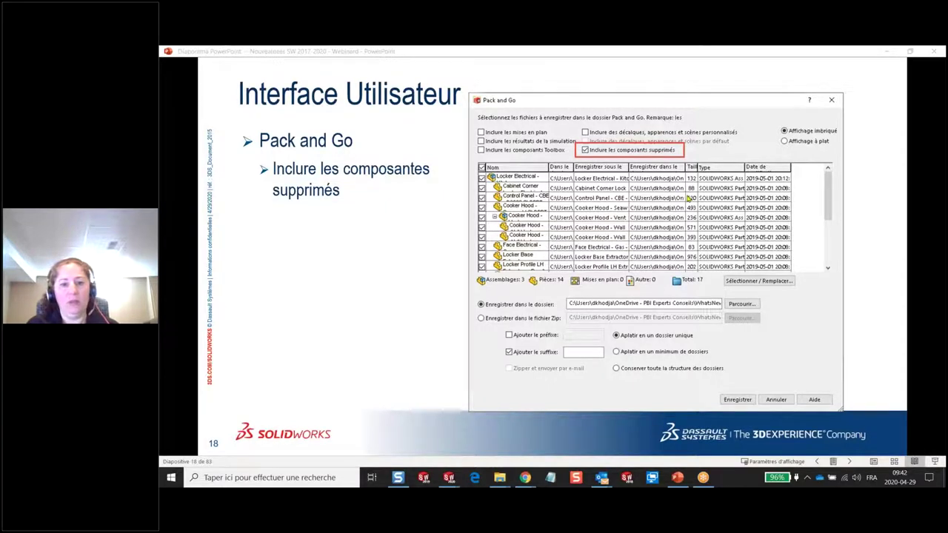
- Advance to slide 19, the configuration rebuild shortcuts table
click(689, 200)
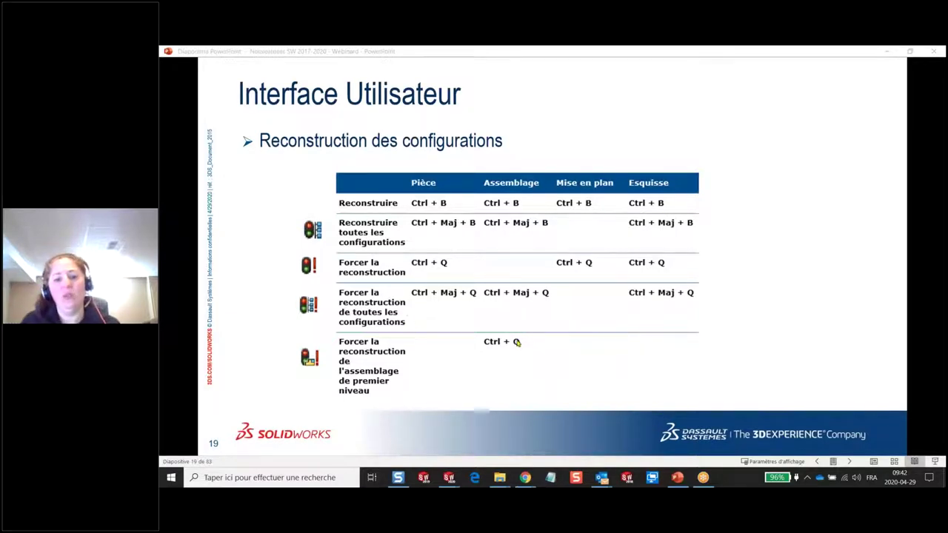
- Advance to slide 20, on telling when SOLIDWORKS is busy working
key(ctrl)
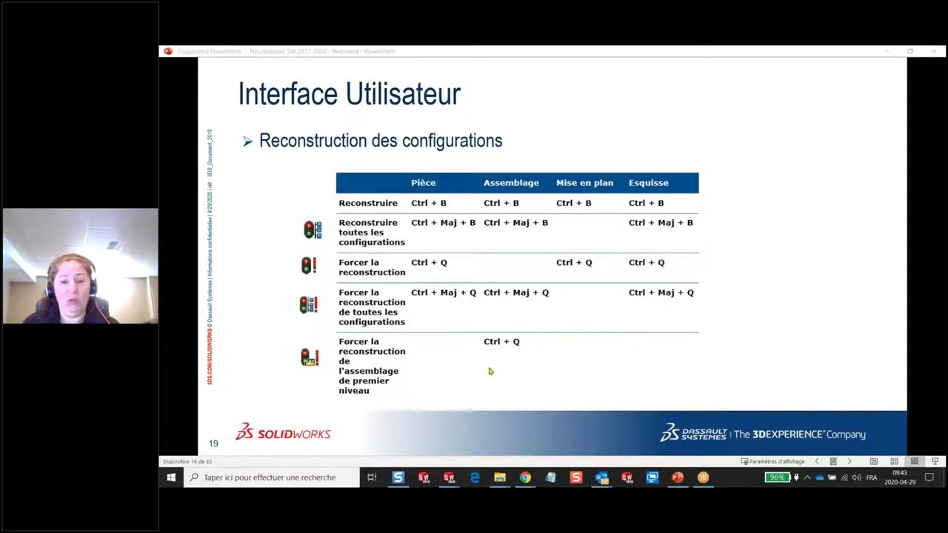
click(556, 358)
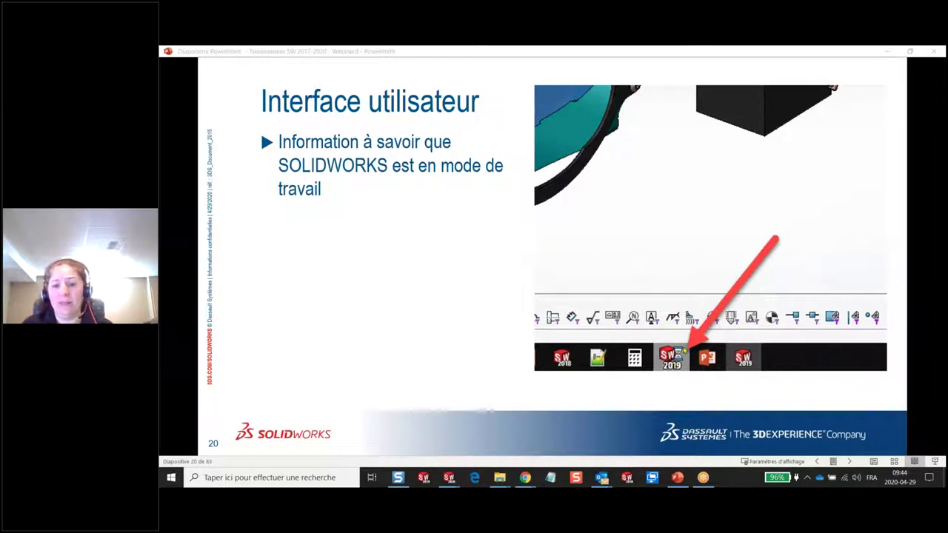
- Advance to slide 21, Tri des familles de pièces, on sorting part families
key(Right)
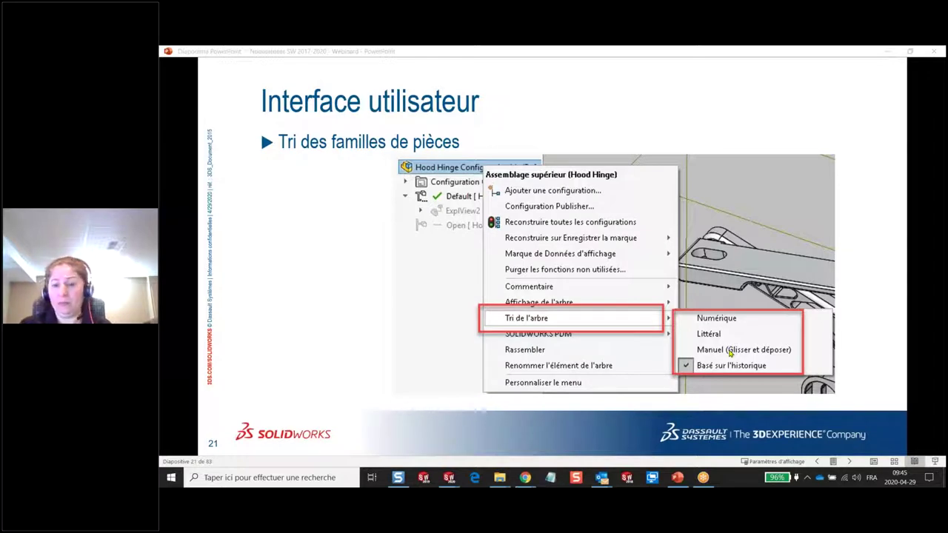
- Advance to slide 22, Esquisses, on smart dimensioning and 2D mirroring about a plane
click(730, 353)
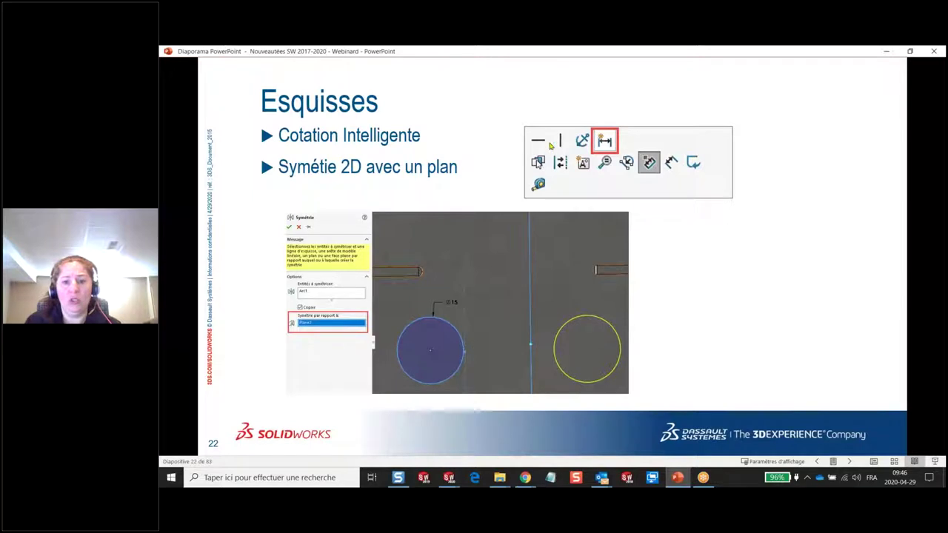
- Show slide 23 on shaded sketch contours and Alt selection, after briefly revisiting slide 22
click(447, 324)
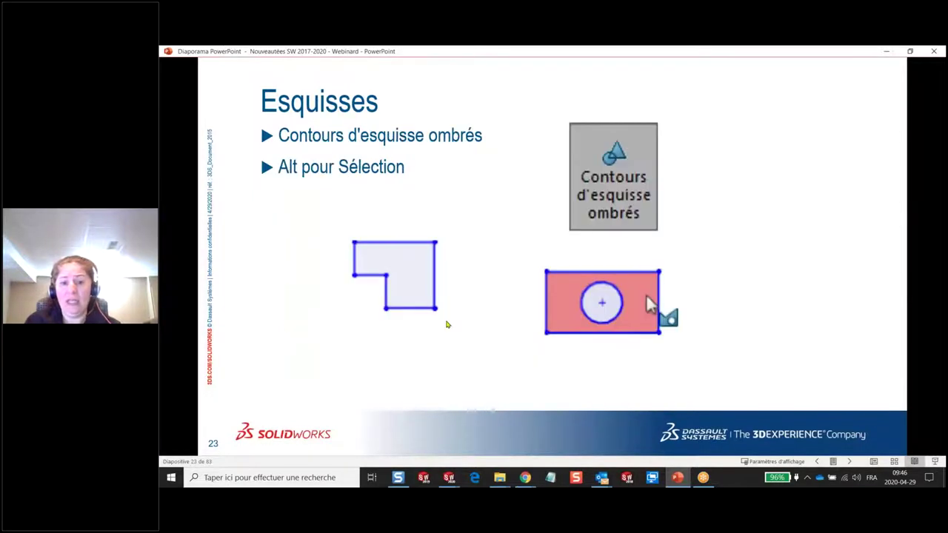
key(Left)
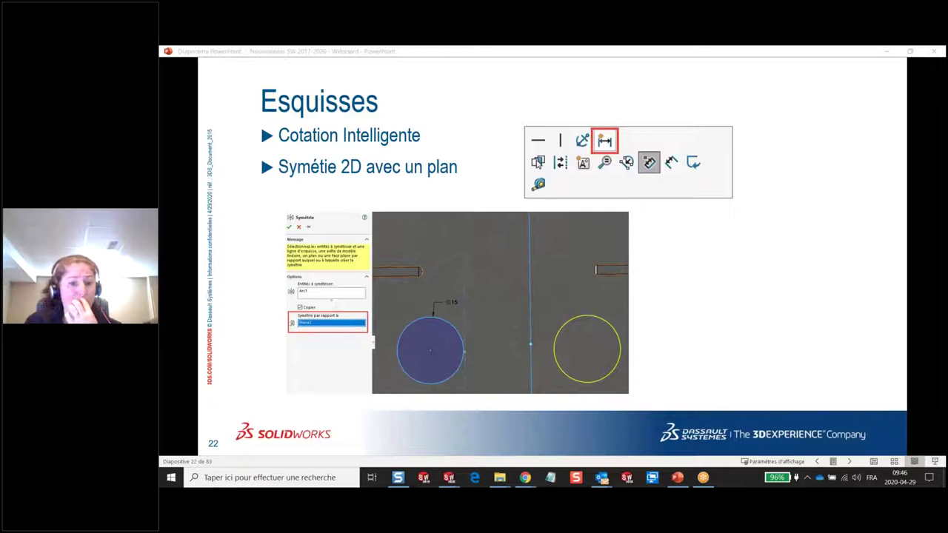
click(718, 345)
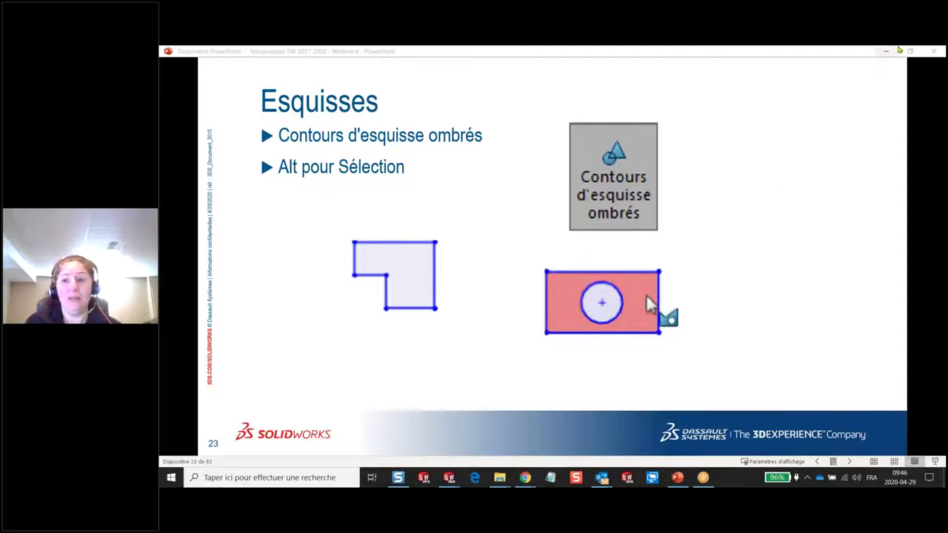
mouse_move(449, 478)
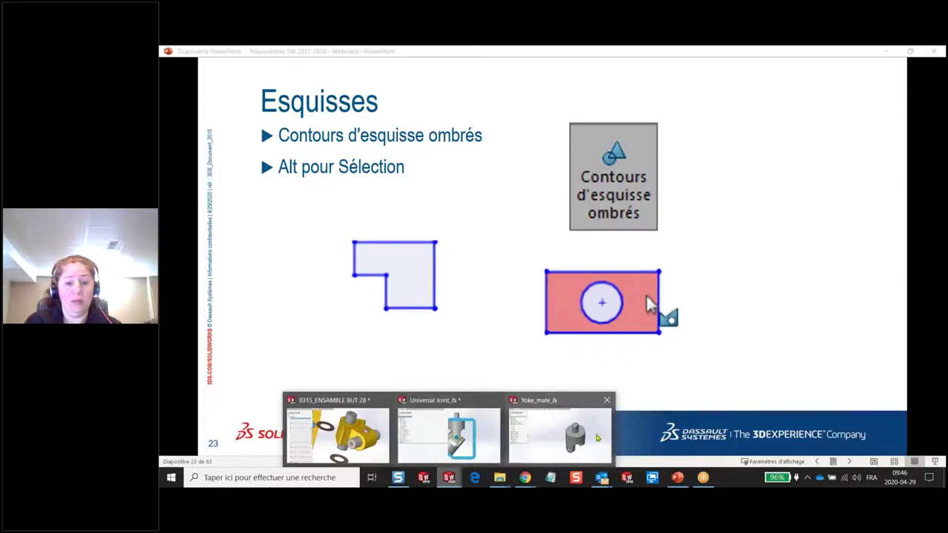
- Switch to SOLIDWORKS and create a blank part from the Pièce template
click(560, 433)
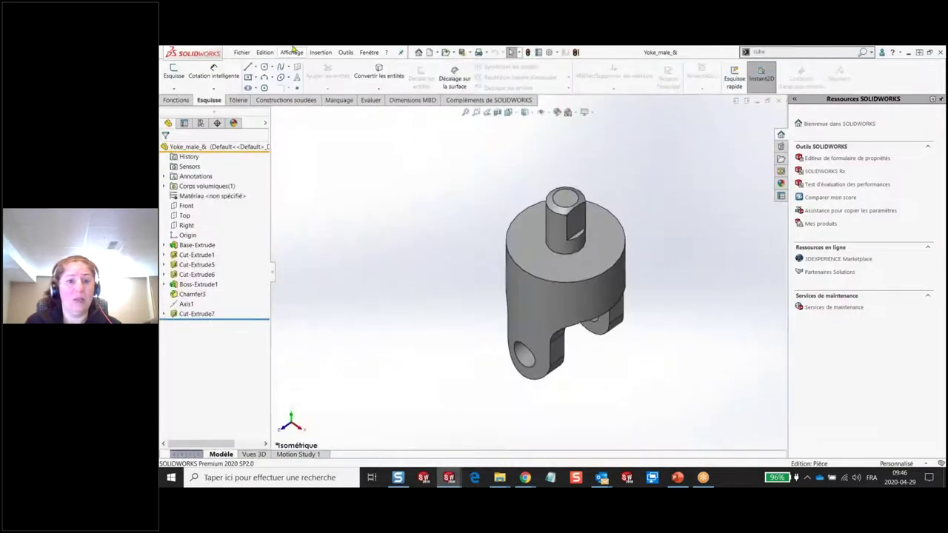
click(429, 51)
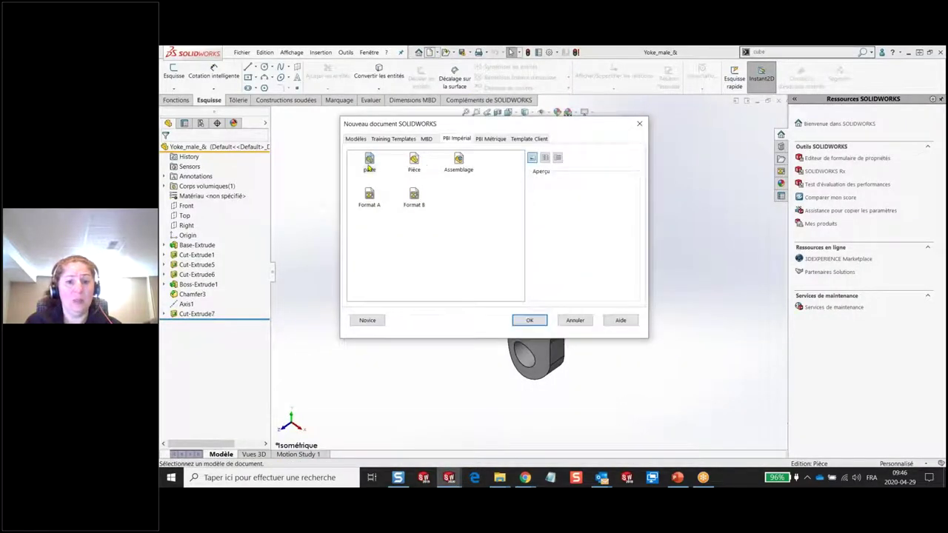
click(414, 163)
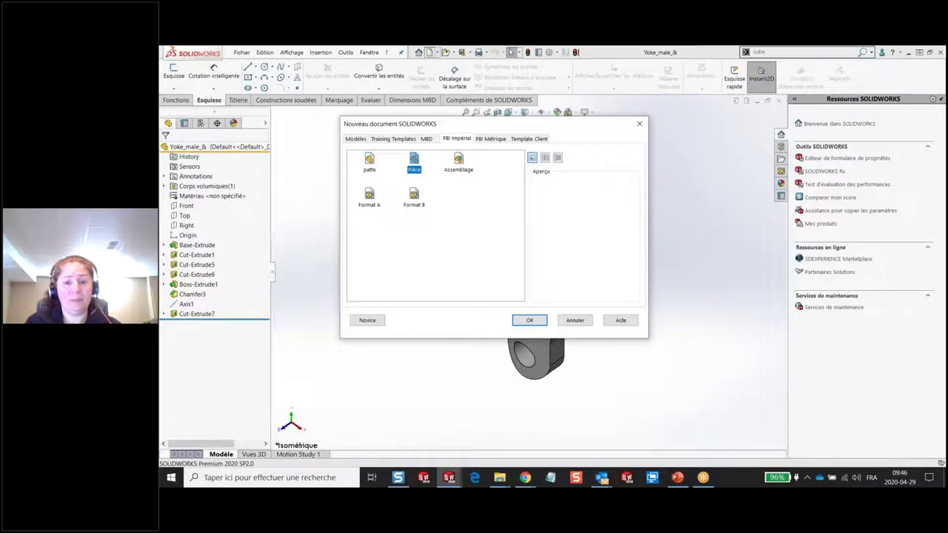
key(Return)
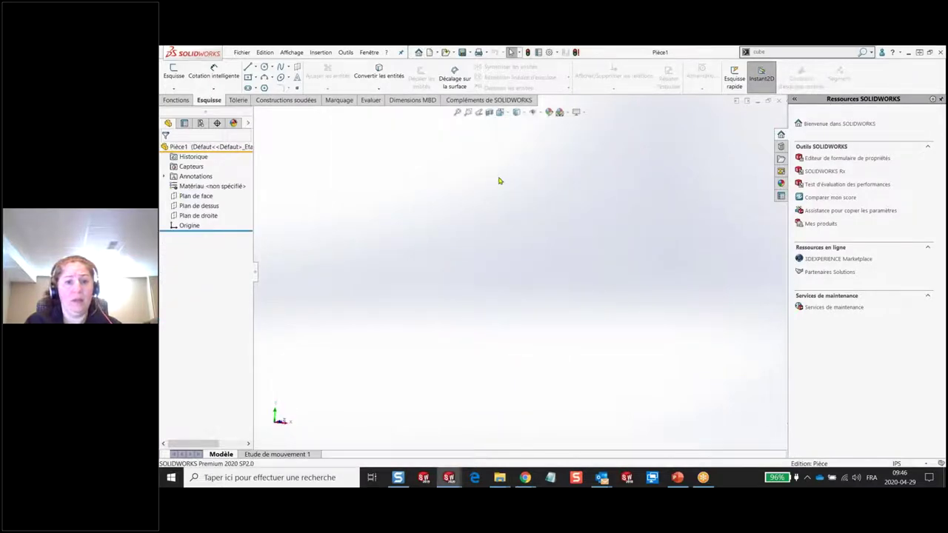
- Create Pièce2 from the patte template and select the plate's top face
click(430, 51)
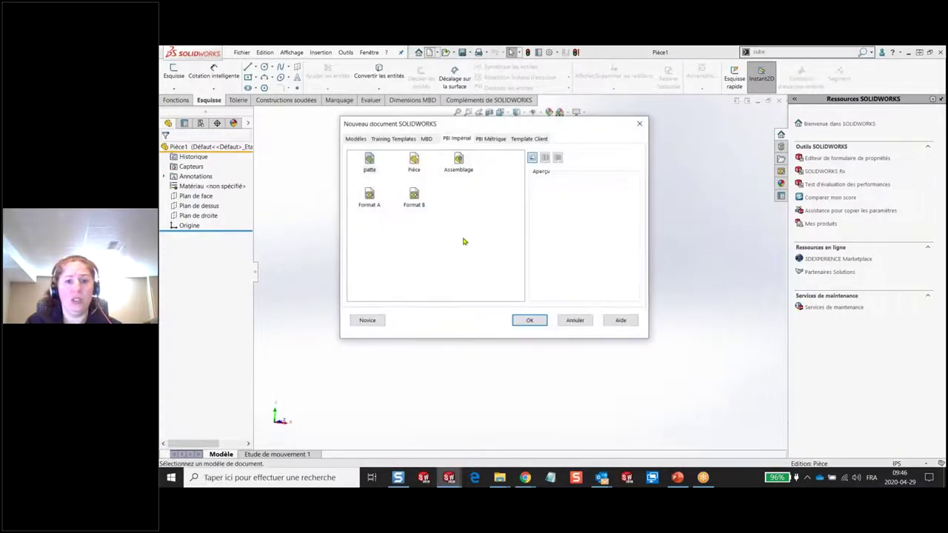
click(369, 163)
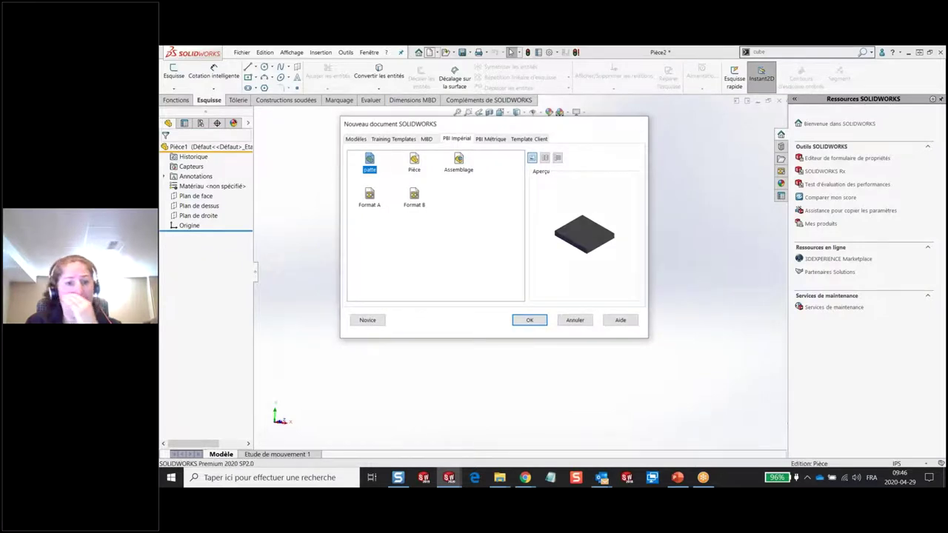
key(Return)
click(526, 237)
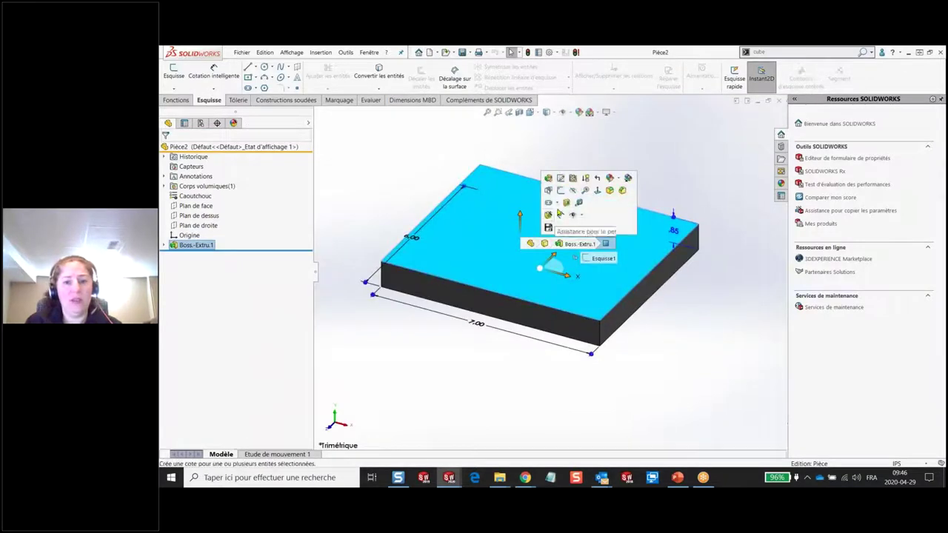
- Start a sketch on the plate's top face and draw a circle on it
click(562, 193)
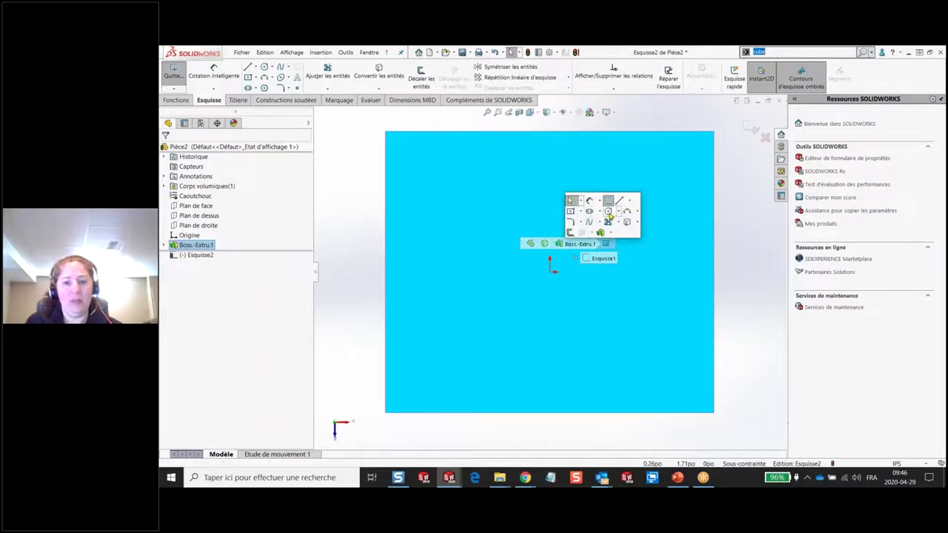
key(c)
click(475, 231)
click(504, 214)
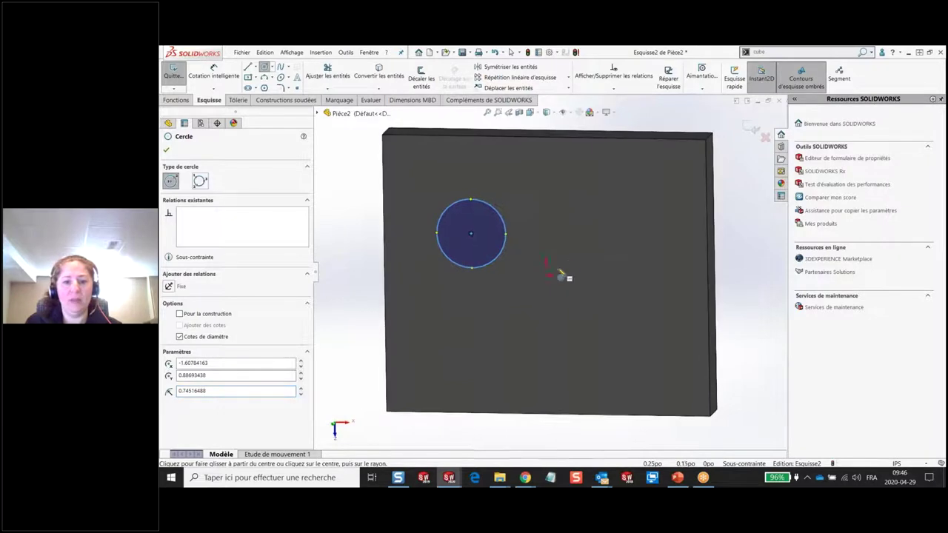
key(Escape)
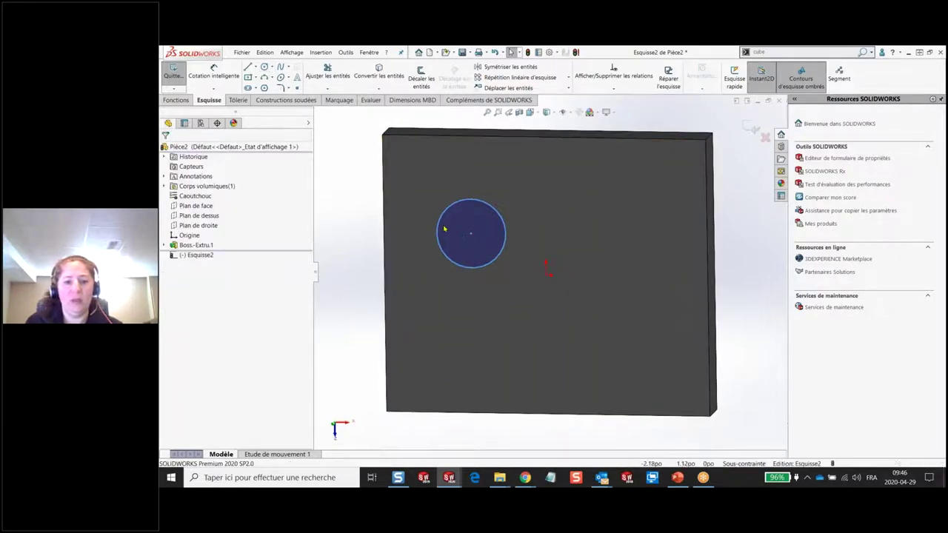
- Turn on shaded sketch contours and move the circle toward the lower left
click(812, 87)
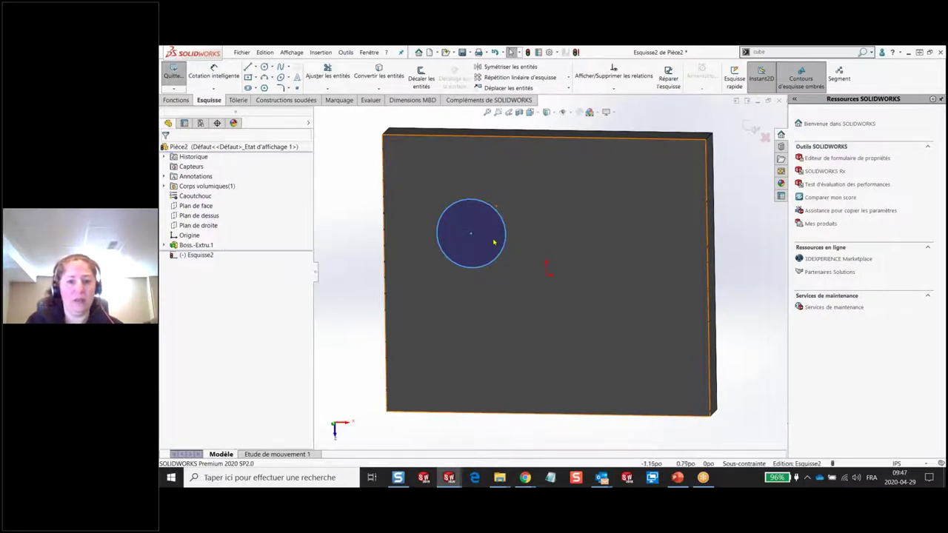
mouse_move(471, 219)
mouse_down()
mouse_move(565, 337)
mouse_move(433, 191)
mouse_move(612, 224)
mouse_move(443, 243)
mouse_up()
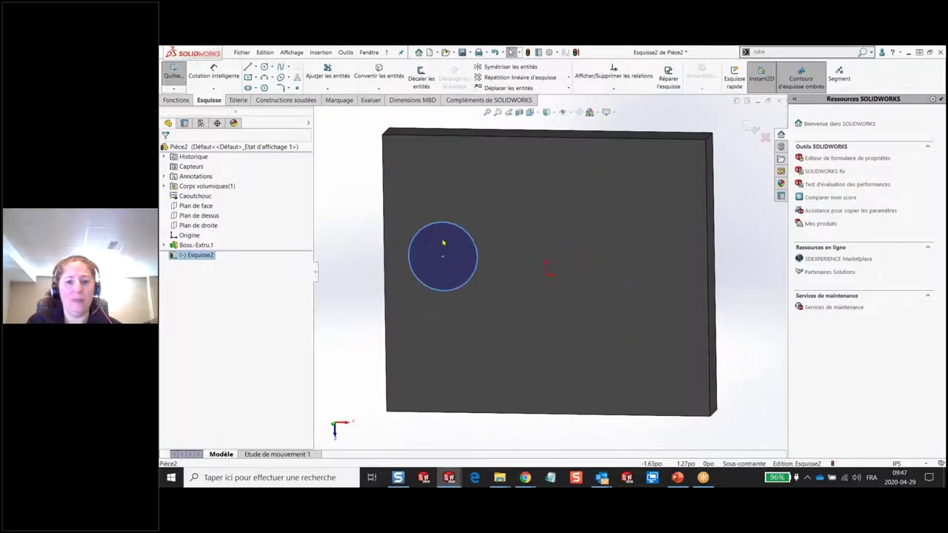
click(481, 234)
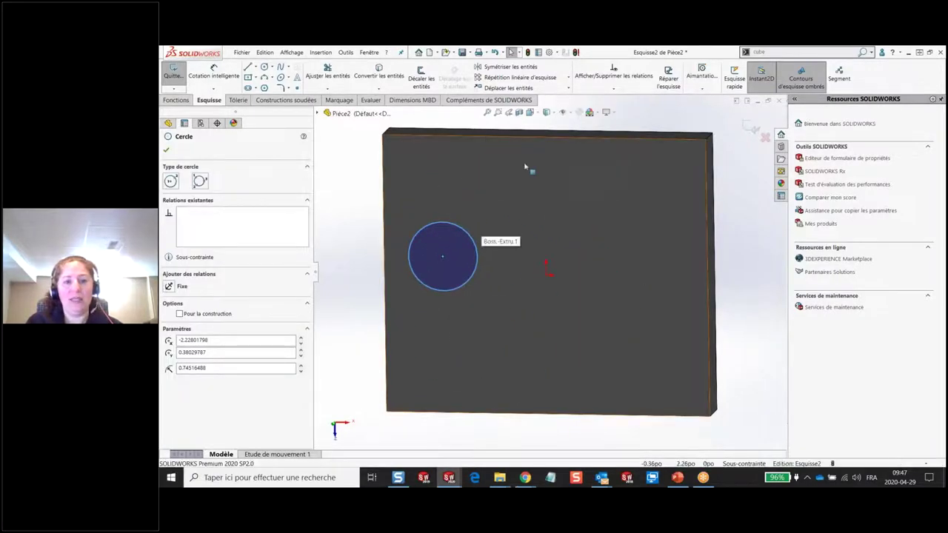
- Draw a three-line triangle right of the circle and drag its loose endpoint onto the start
click(249, 67)
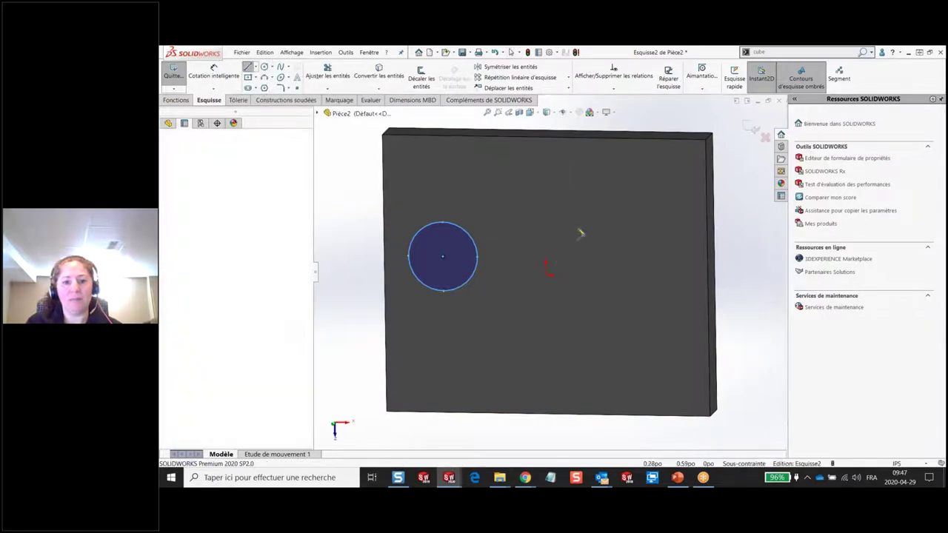
click(556, 251)
click(605, 175)
click(649, 261)
click(558, 229)
key(Escape)
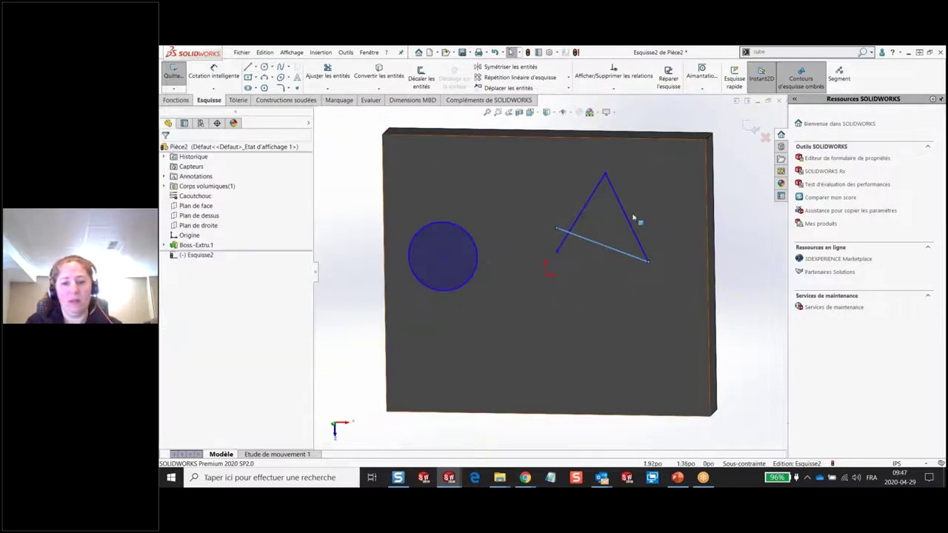
click(558, 230)
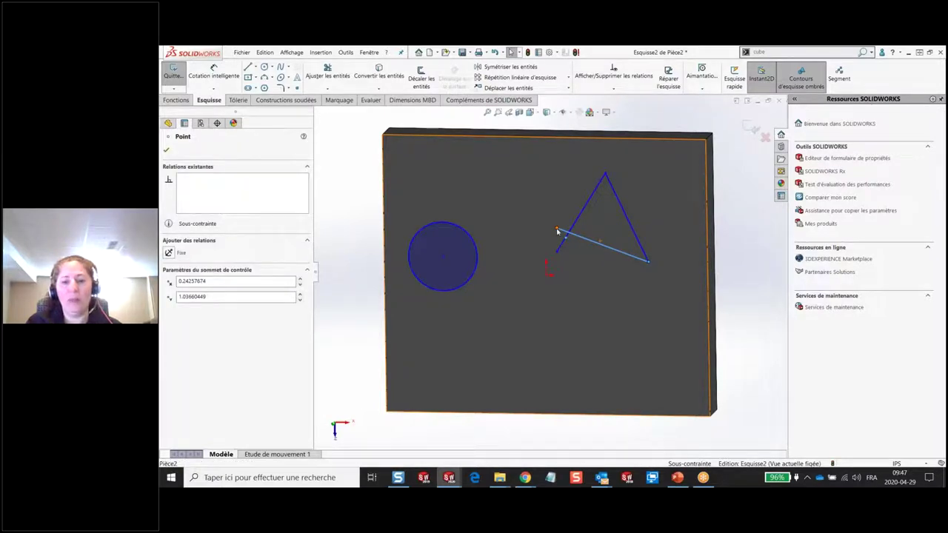
drag(557, 230, 559, 253)
key(Escape)
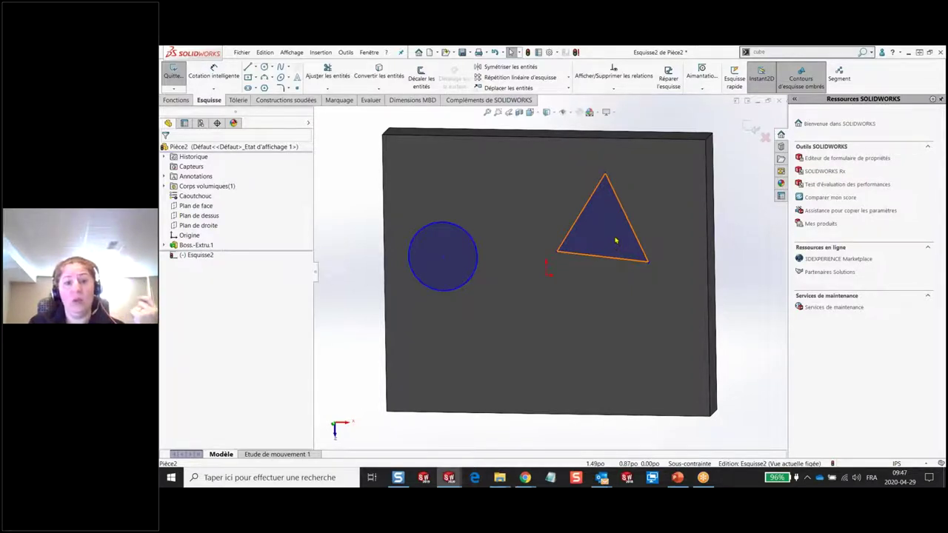
click(538, 323)
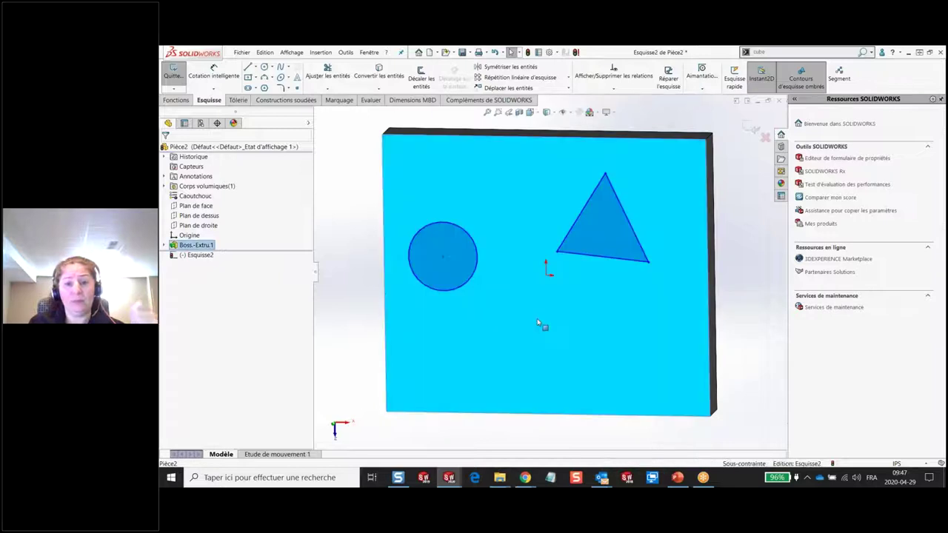
click(738, 268)
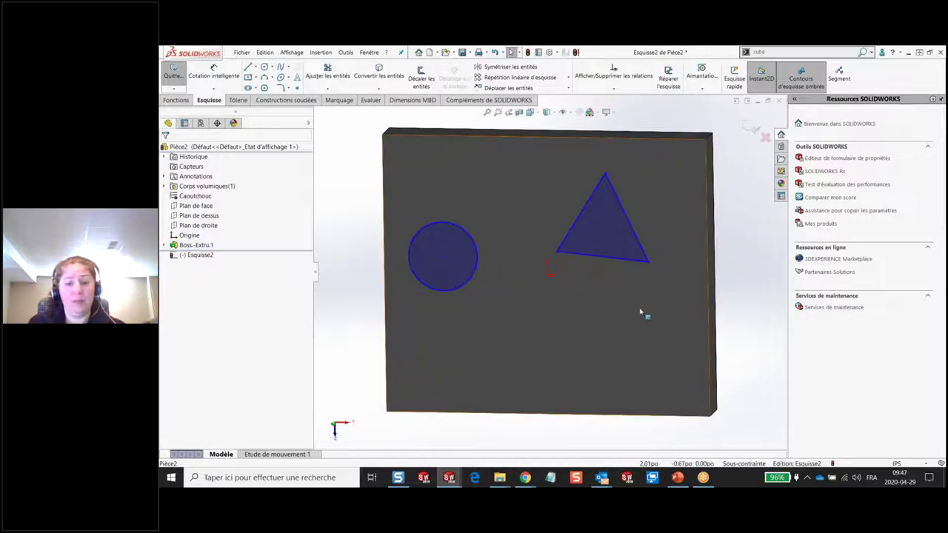
- View the box's front face normal to the screen
click(586, 322)
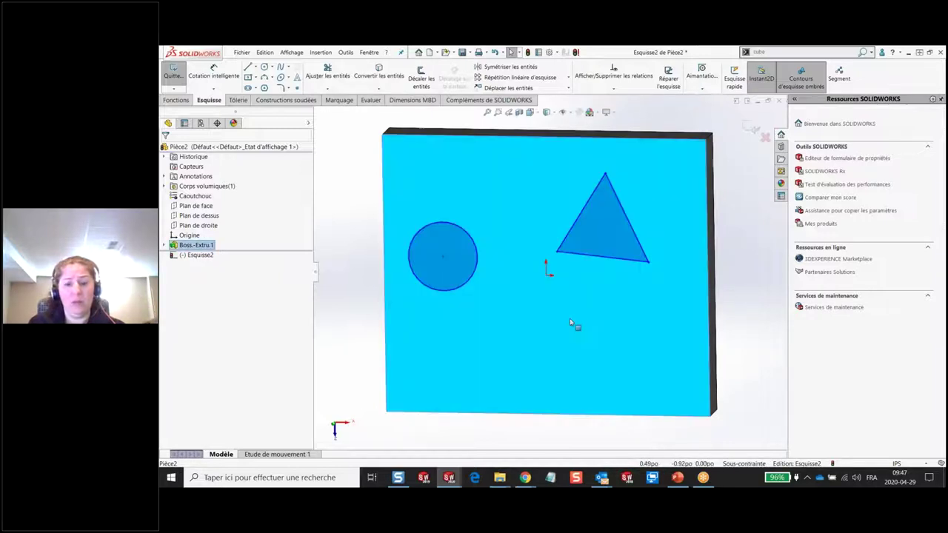
key(space)
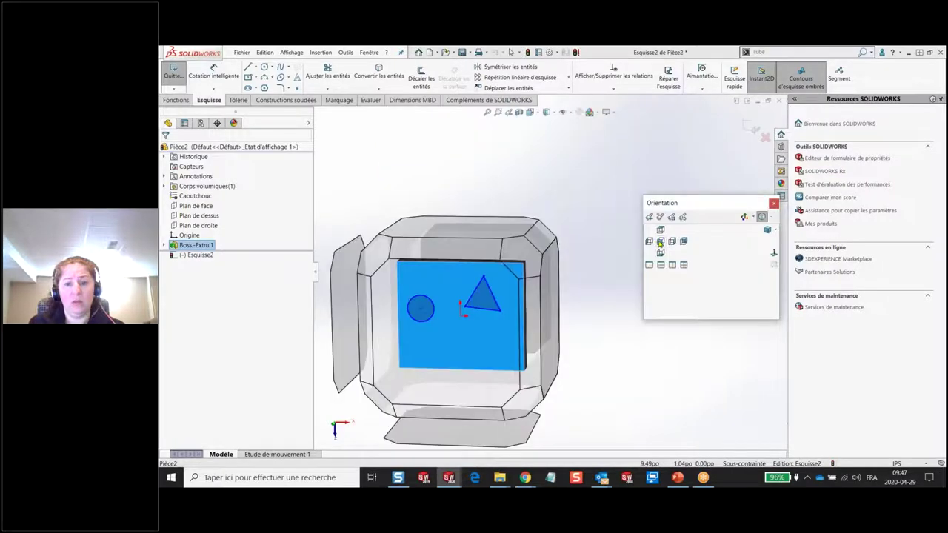
click(773, 252)
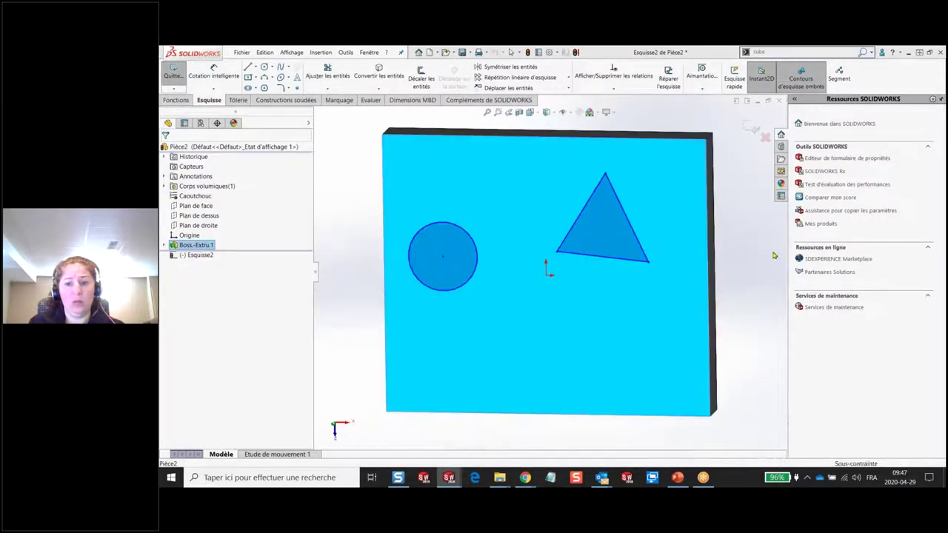
click(355, 334)
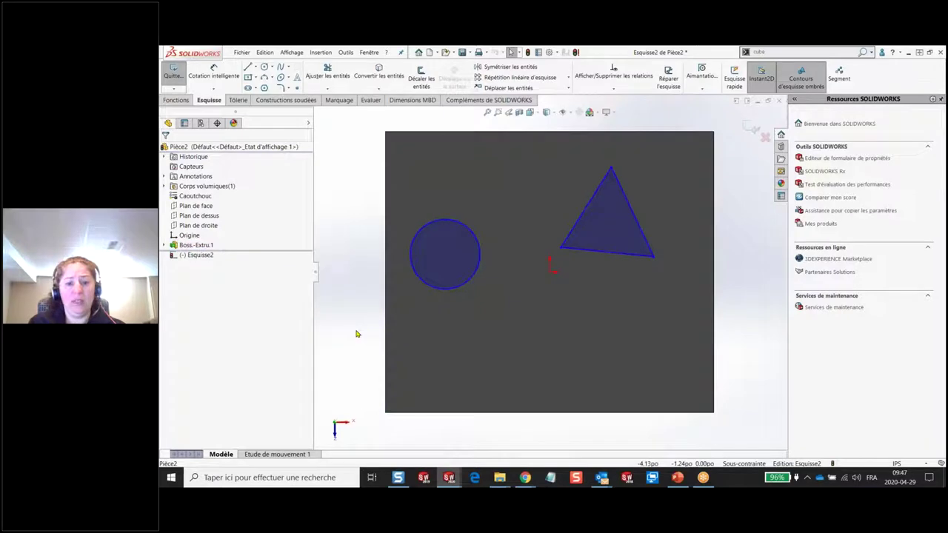
- Draw a 2.25 horizontal line joined to a slanted line rising to the right
key(s)
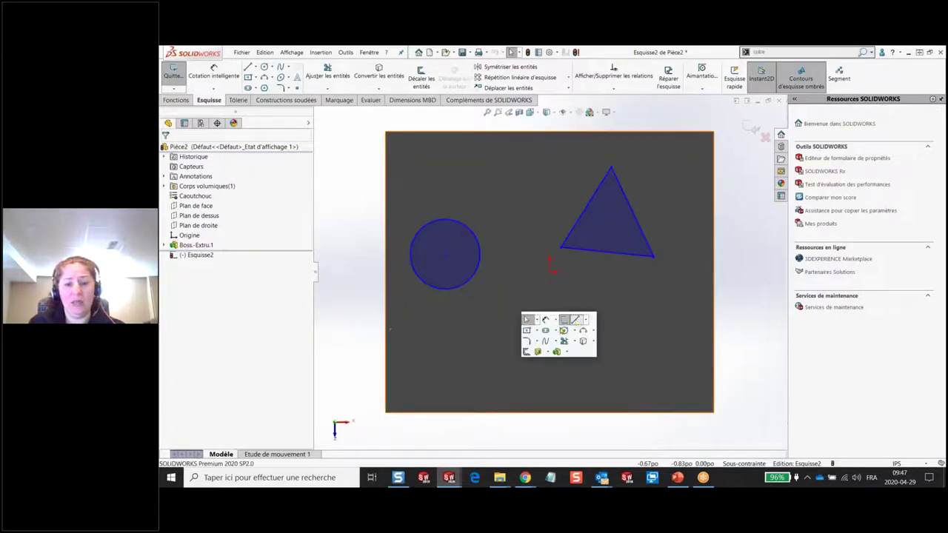
click(580, 320)
click(514, 353)
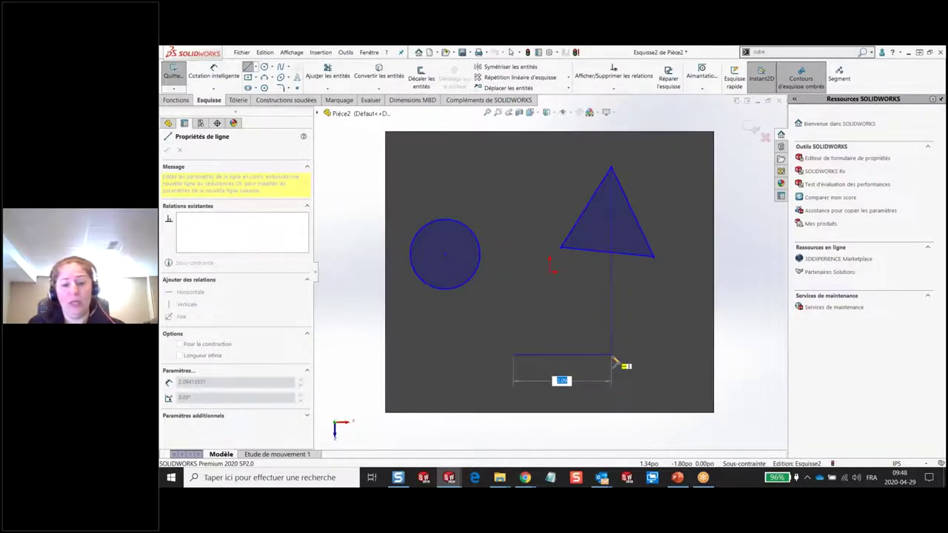
text(2)
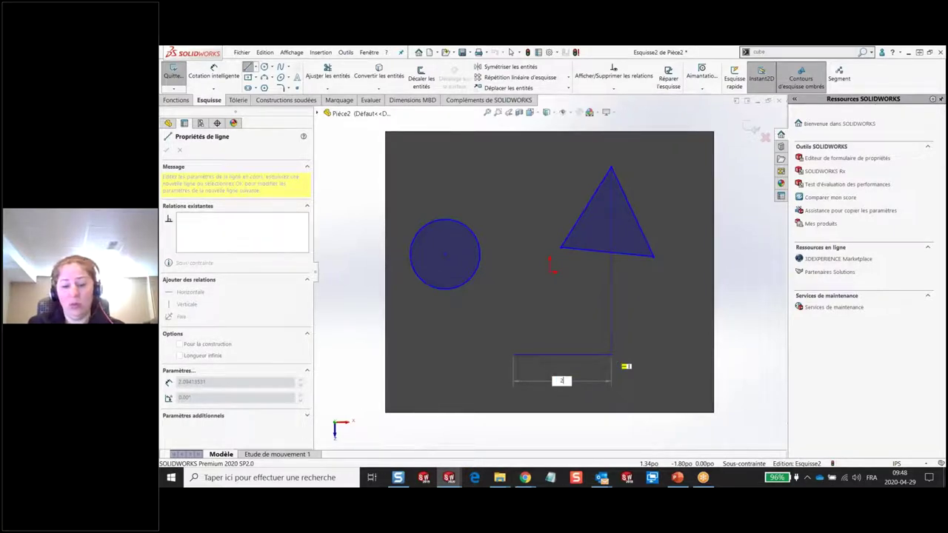
key(Return)
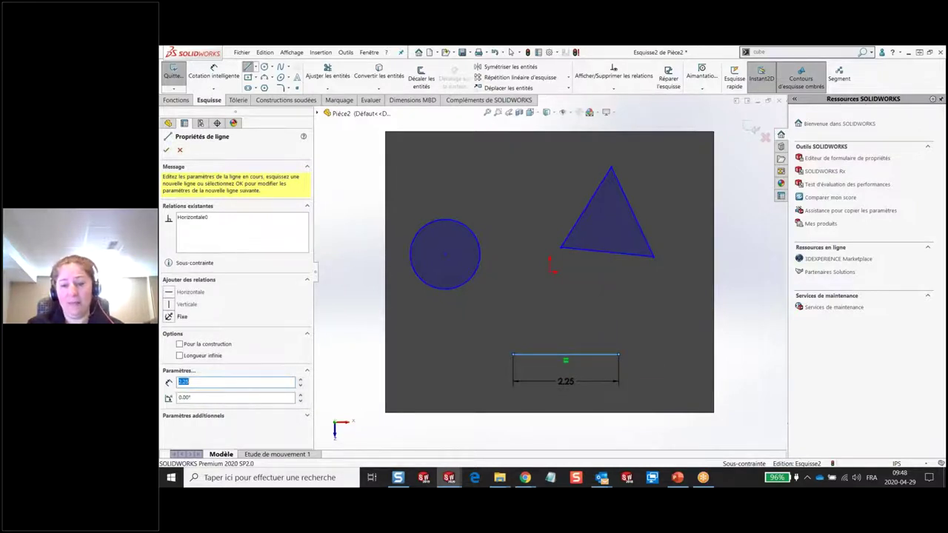
click(673, 297)
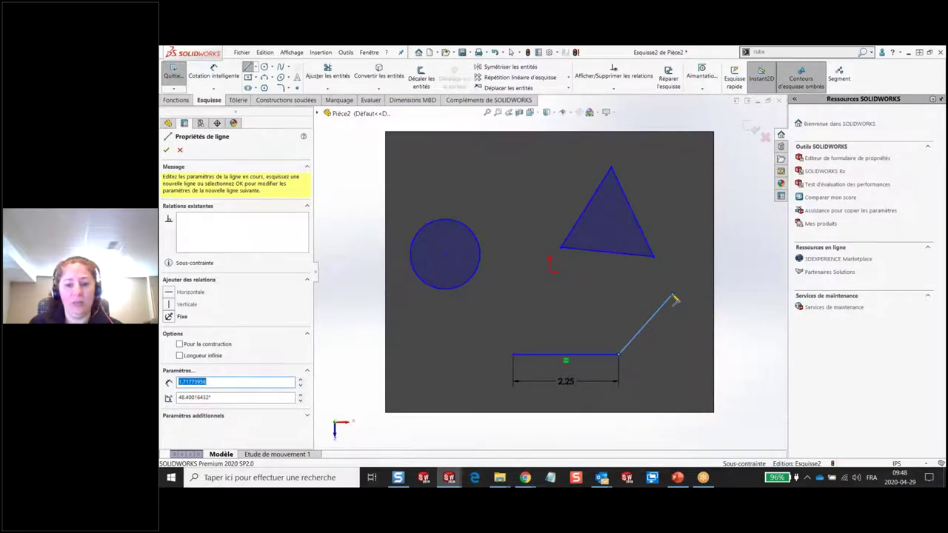
key(Escape)
- Draw a 1.25 wide by 1.00 high centre rectangle above the 2.25 line
key(s)
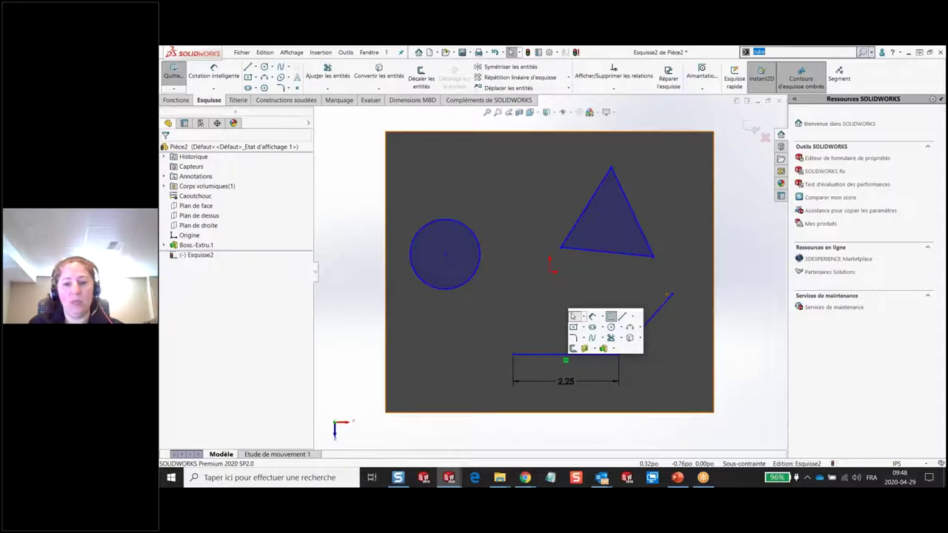
key(r)
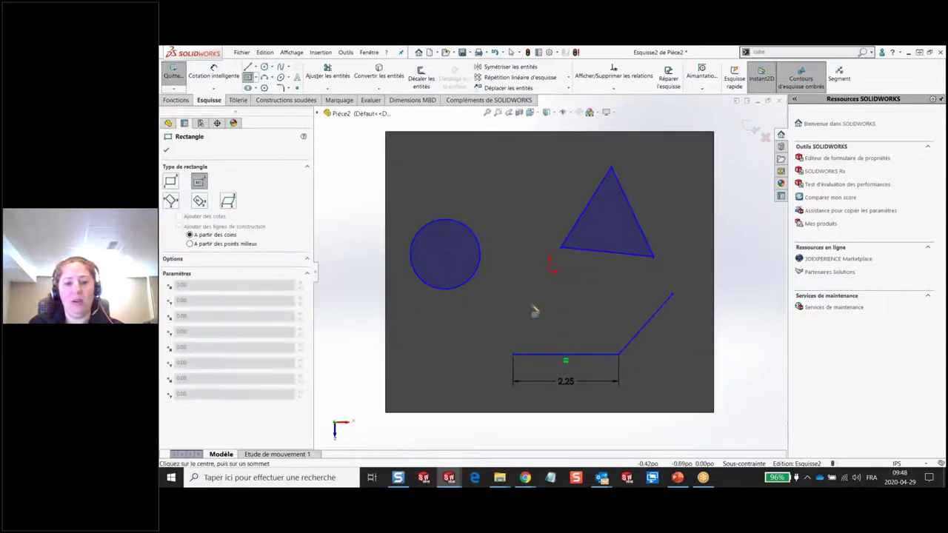
click(537, 306)
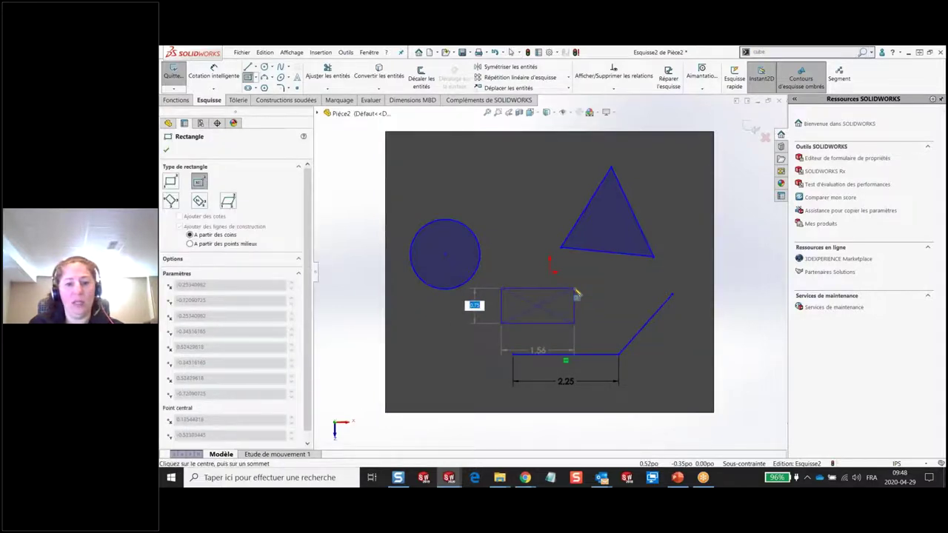
text(1)
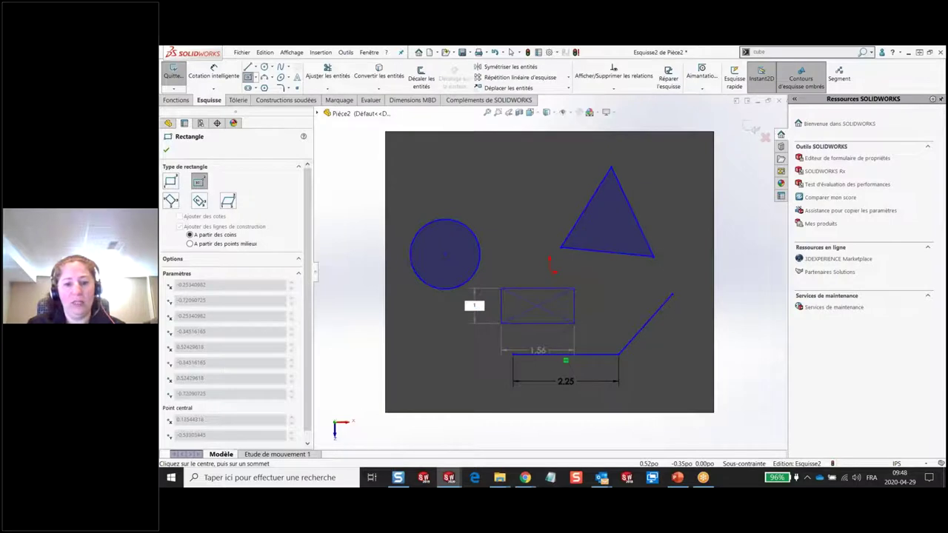
key(Tab)
text(1.25)
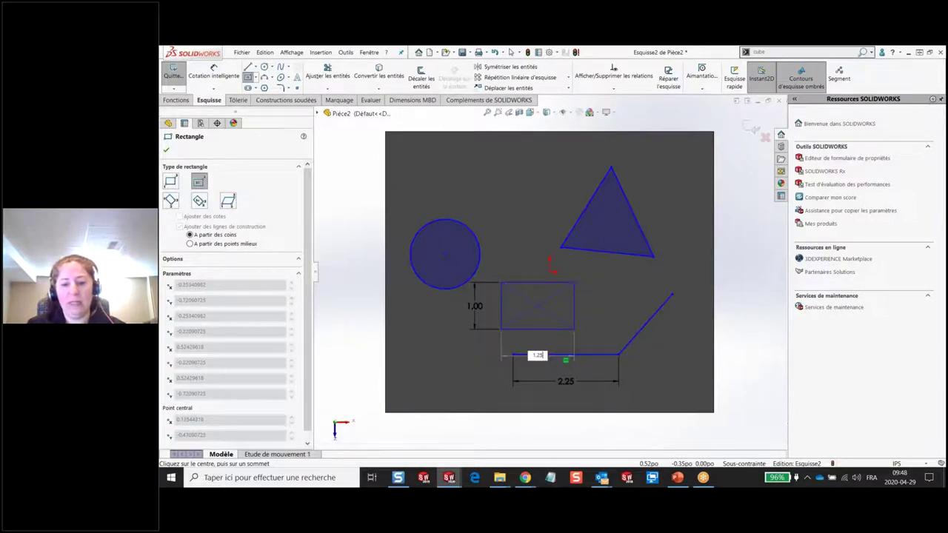
key(Return)
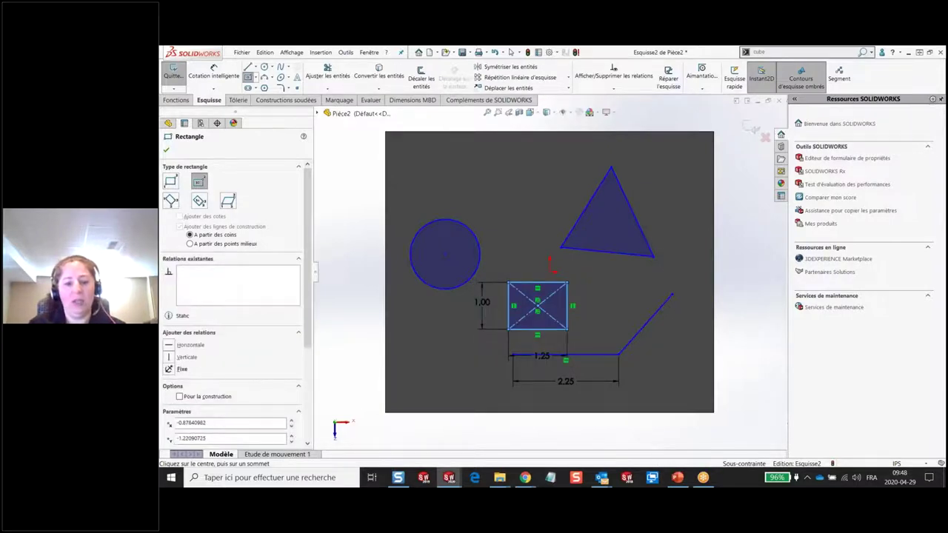
key(Escape)
- Move the 1.25 and 1.00 dimensions close beside the rectangle
scroll(529, 374, down, 2)
scroll(529, 375, down, 2)
drag(552, 335, 548, 317)
drag(449, 247, 482, 251)
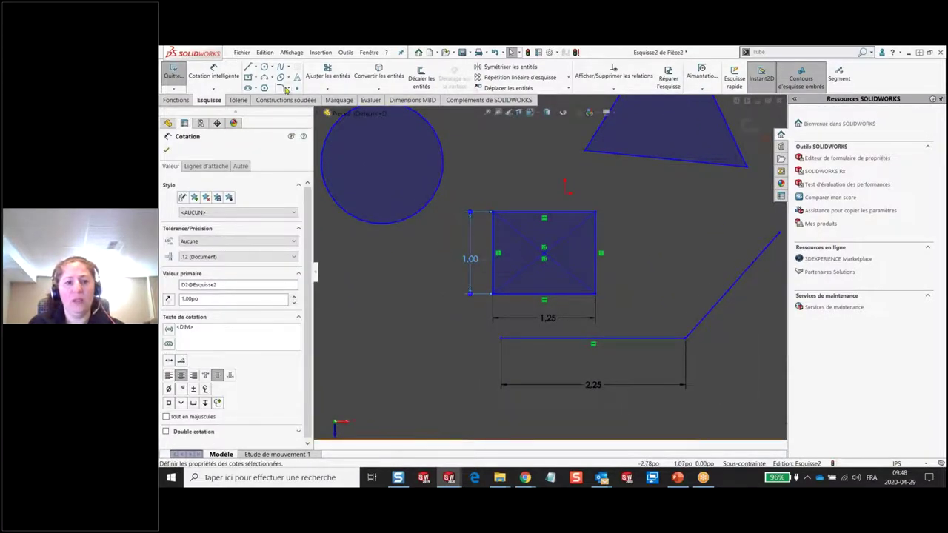
- Add a Ø1.49 diameter dimension to the large circle, placed up and to the right
scroll(474, 196, up, 2)
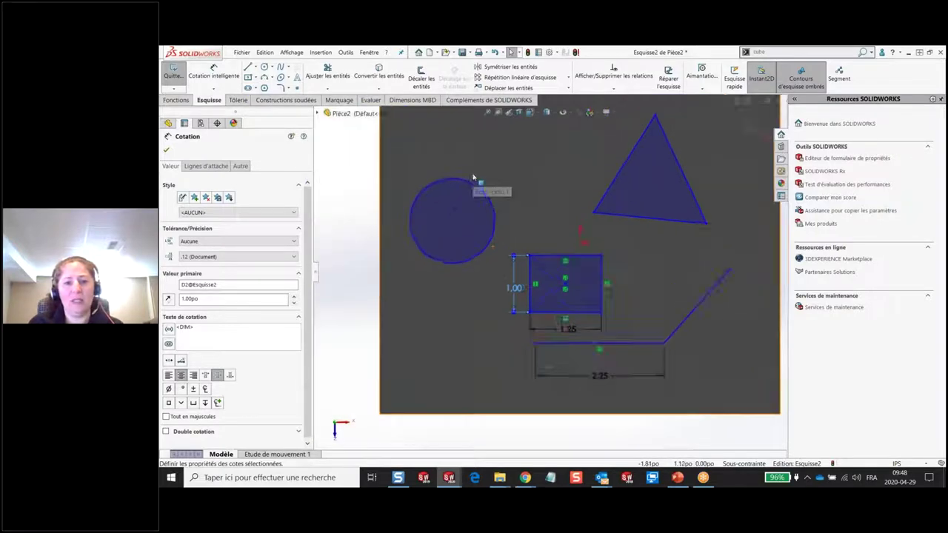
scroll(476, 188, down, 2)
click(466, 192)
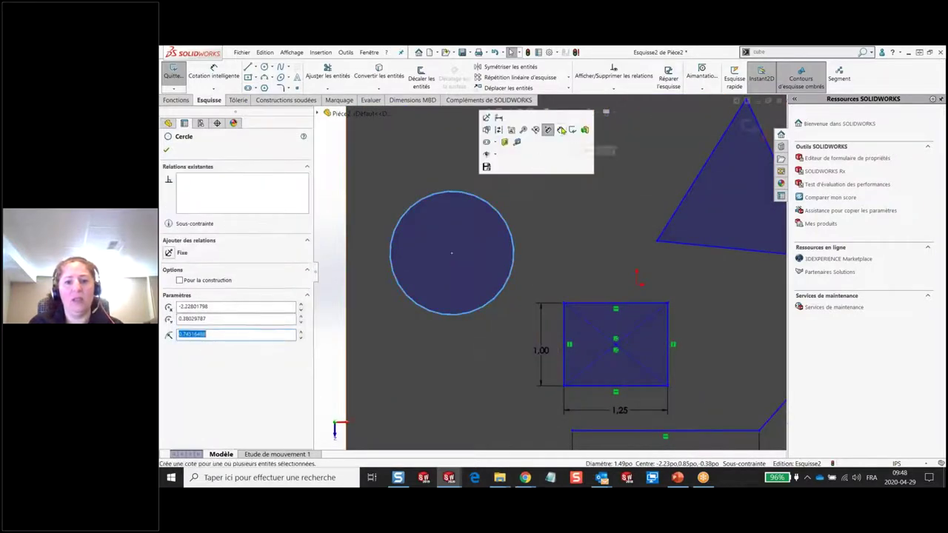
click(500, 120)
click(516, 191)
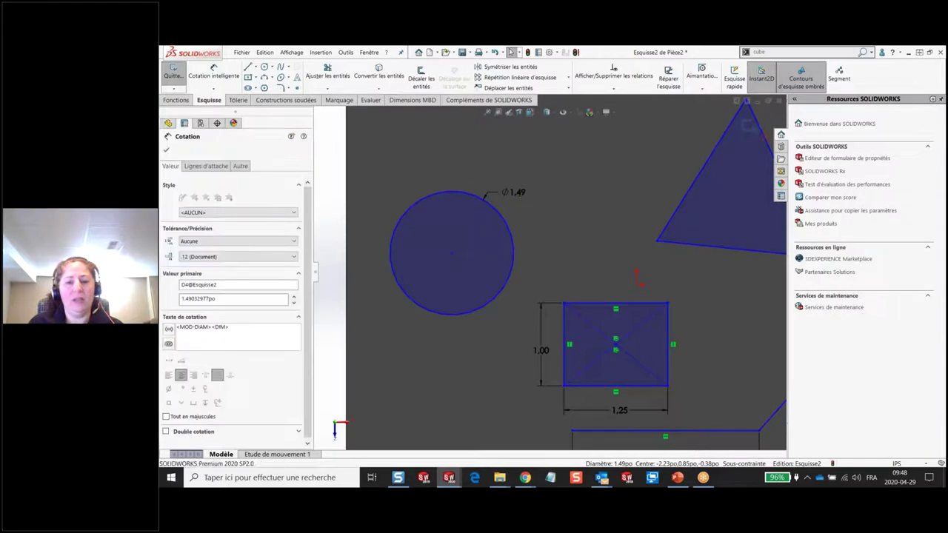
click(478, 185)
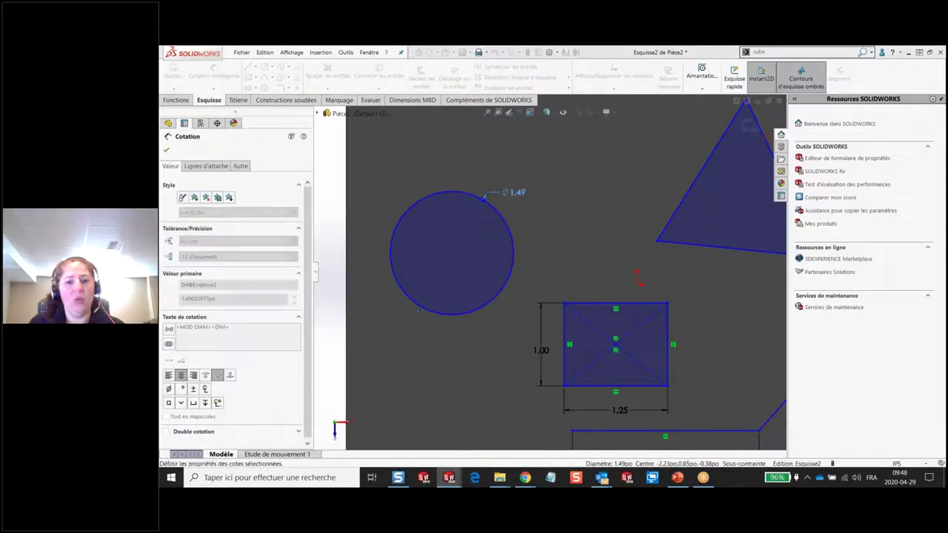
drag(521, 194, 540, 175)
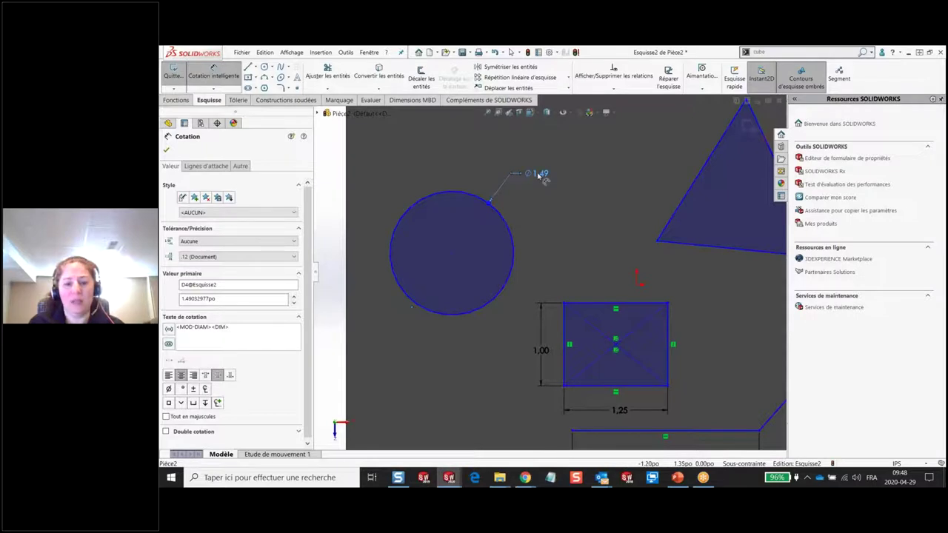
key(Escape)
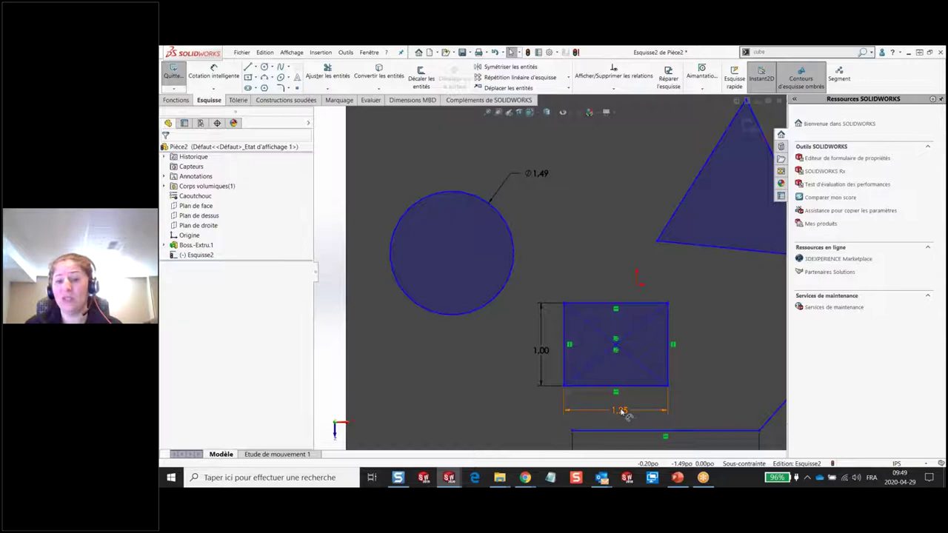
click(548, 52)
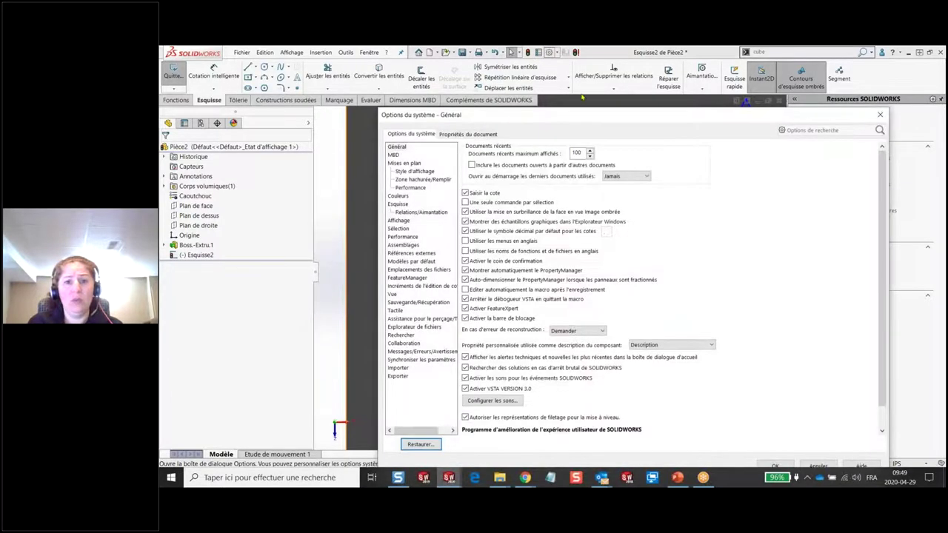
drag(580, 118, 531, 74)
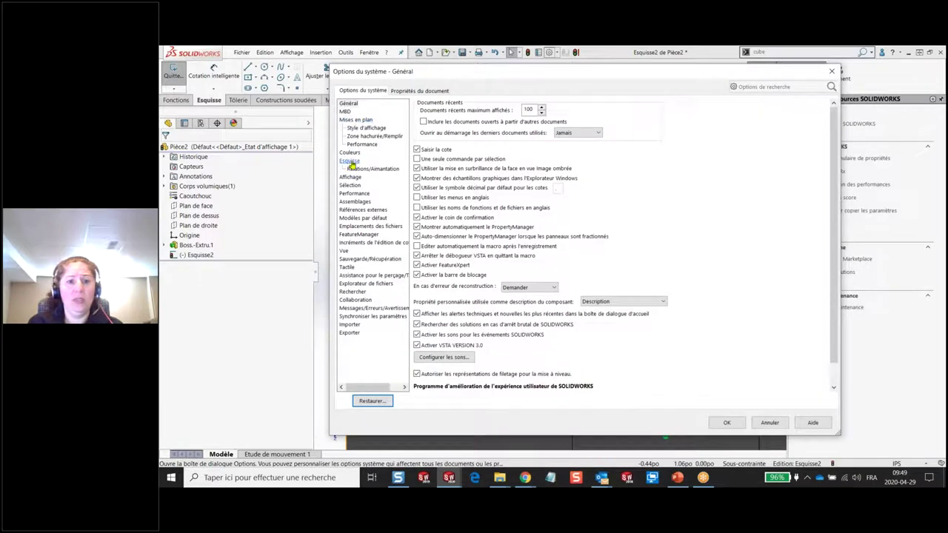
click(350, 162)
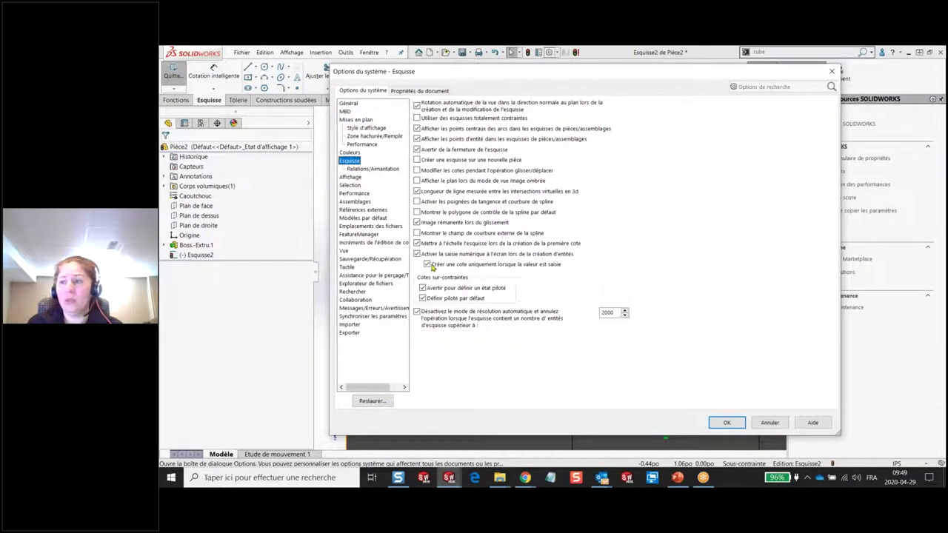
key(ctrl)
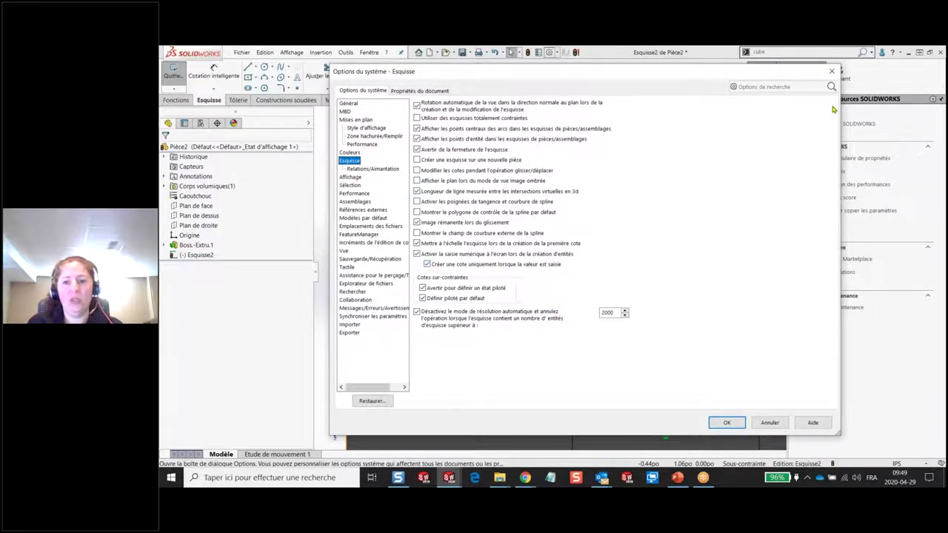
click(831, 71)
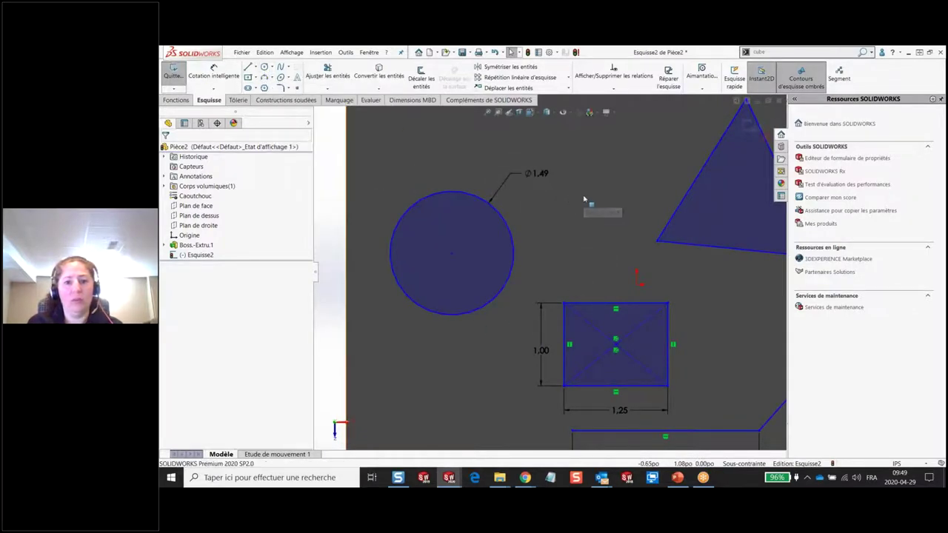
- Draw a Ø.66 circle right of the large circle, fit the sketch, then return to the slideshow
click(263, 66)
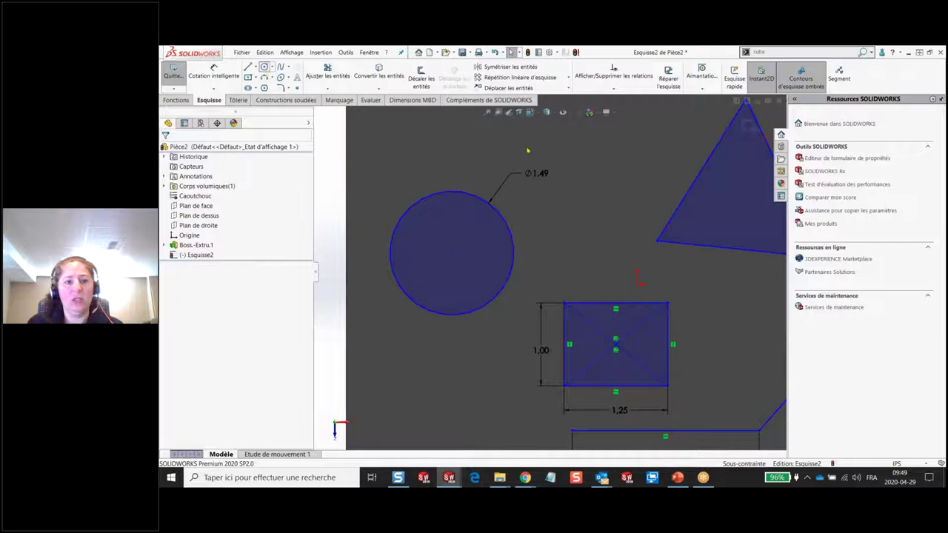
click(612, 193)
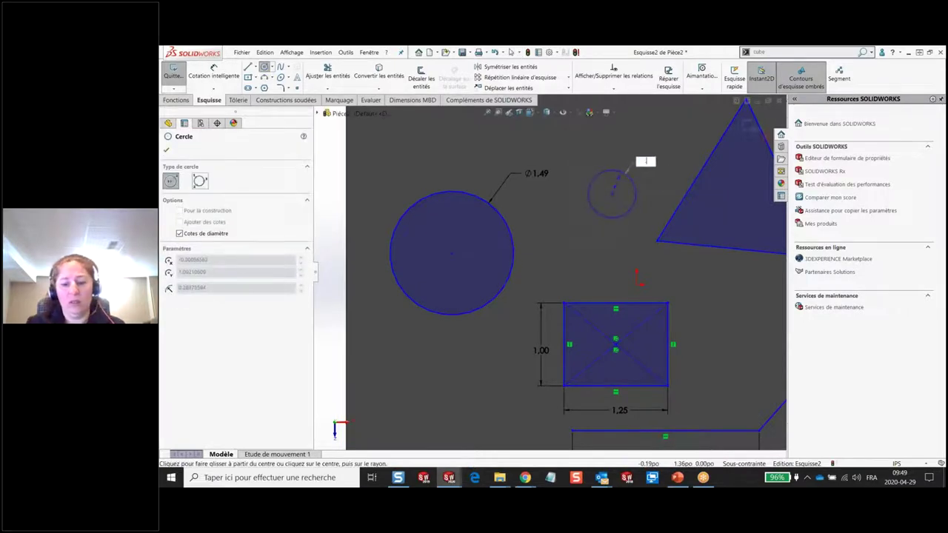
click(627, 170)
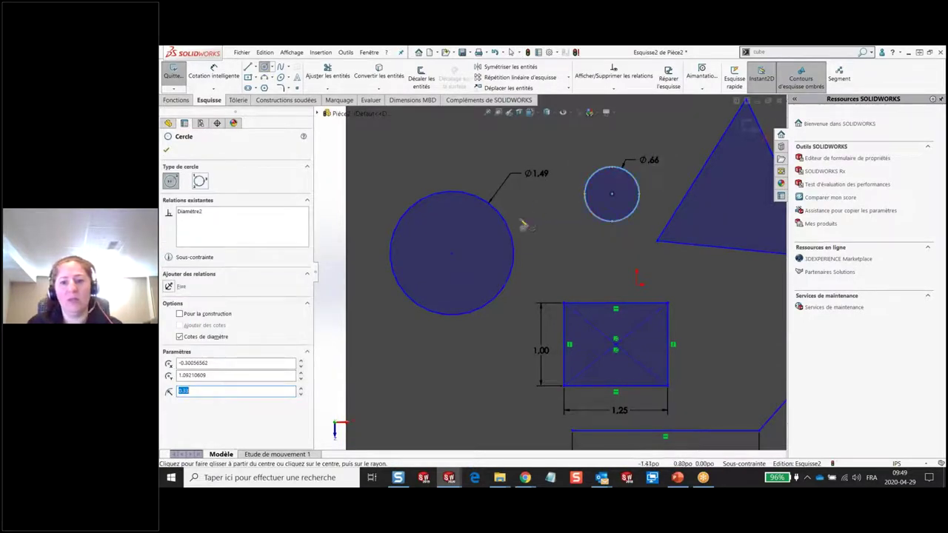
key(Escape)
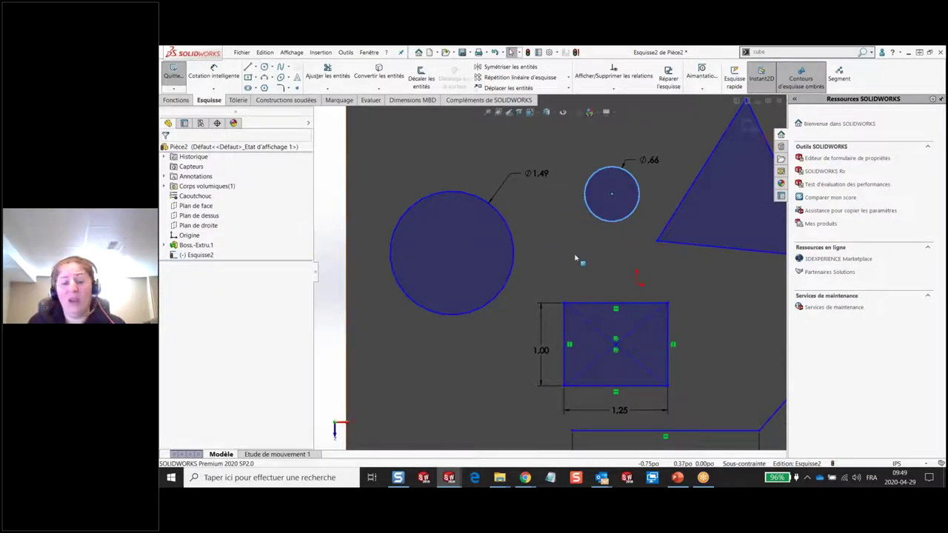
key(f)
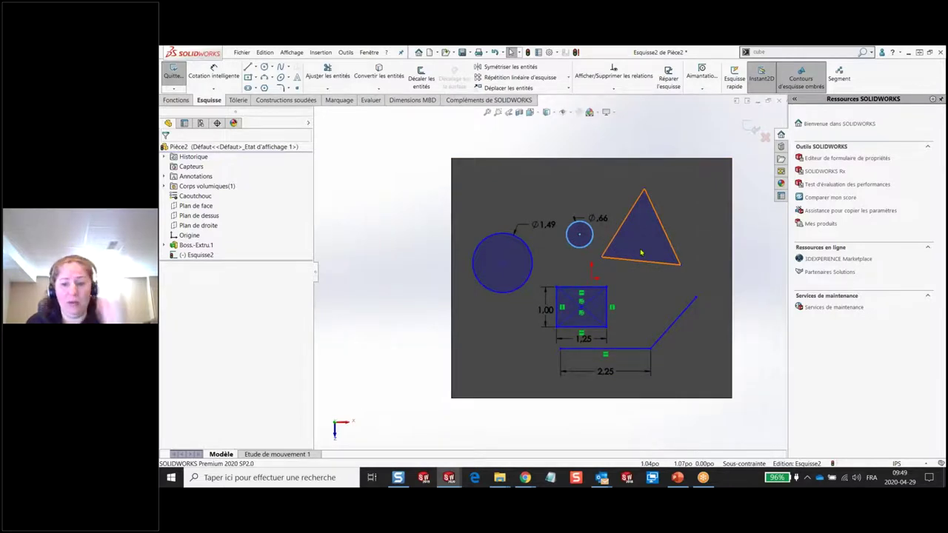
click(677, 477)
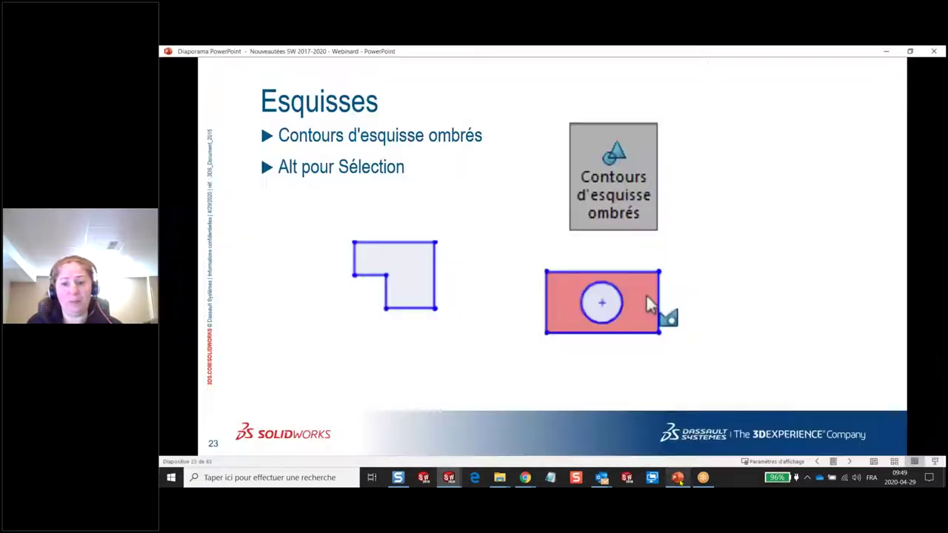
- Advance the slideshow to slide 24 on Segment, then return to the SOLIDWORKS part Pièce1
click(760, 293)
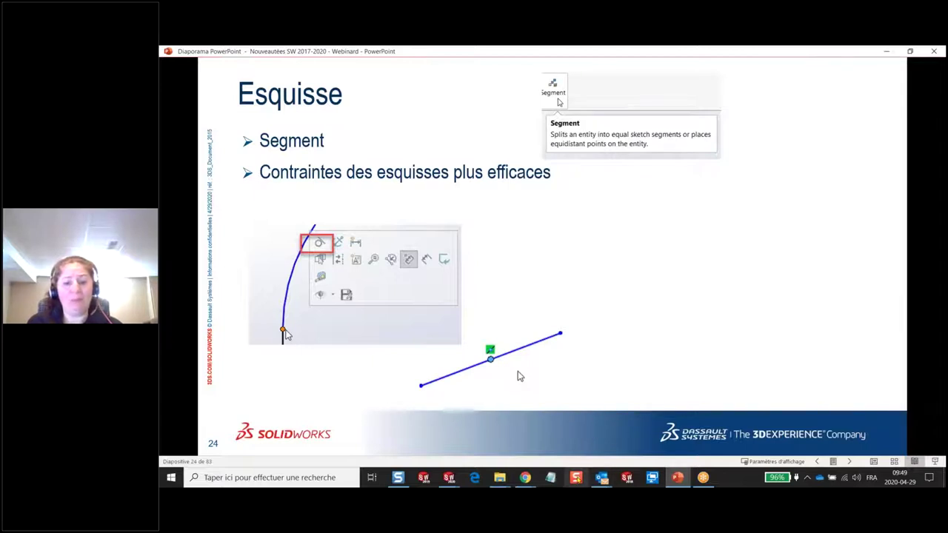
mouse_move(448, 478)
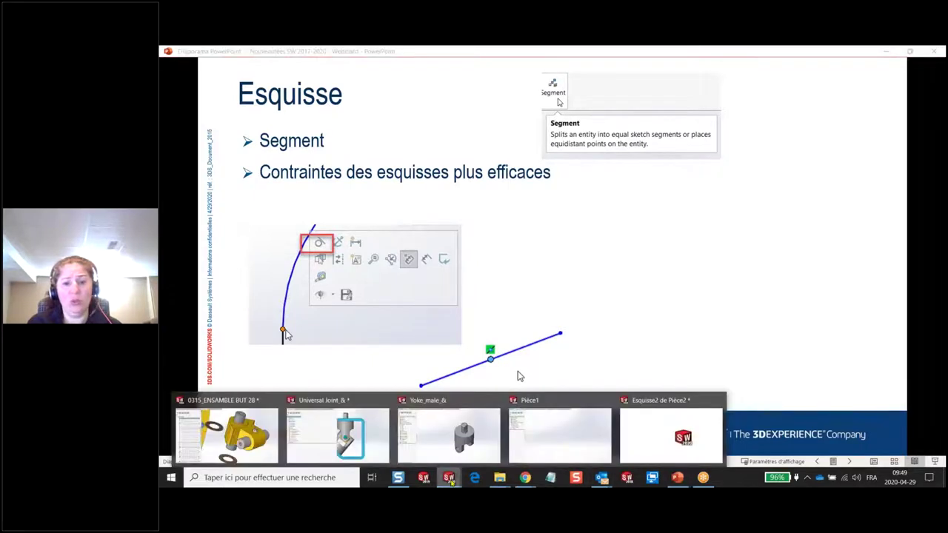
click(559, 430)
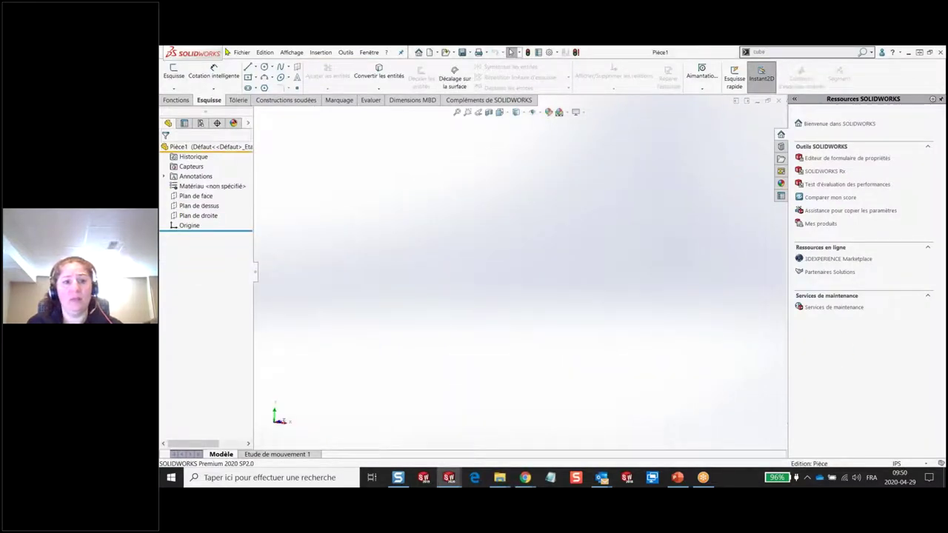
- Start a sketch on the front plane and draw a slanted line from the origin
click(248, 68)
click(487, 221)
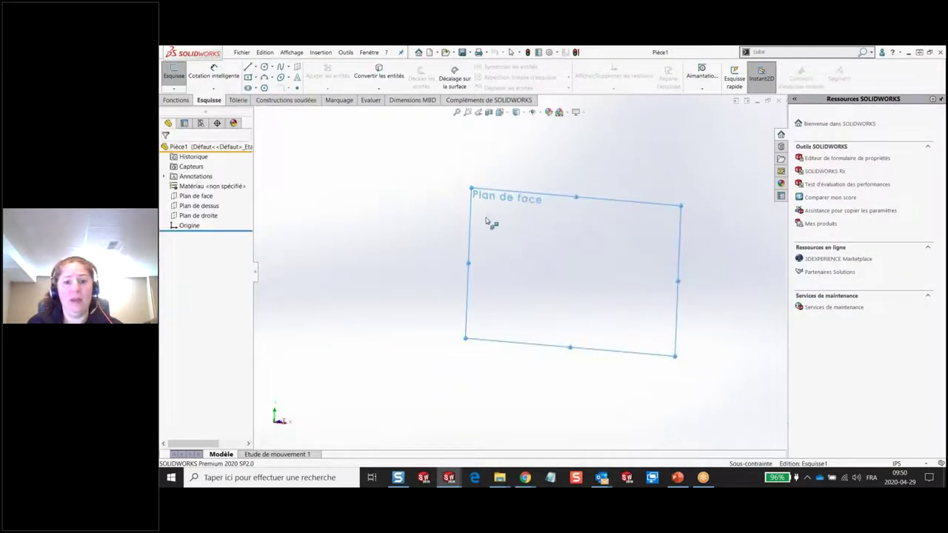
click(488, 221)
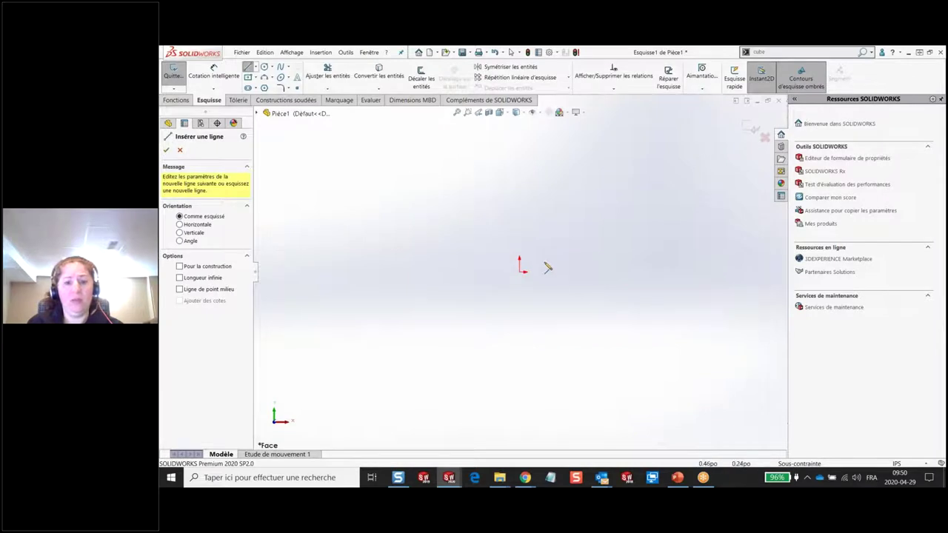
click(520, 270)
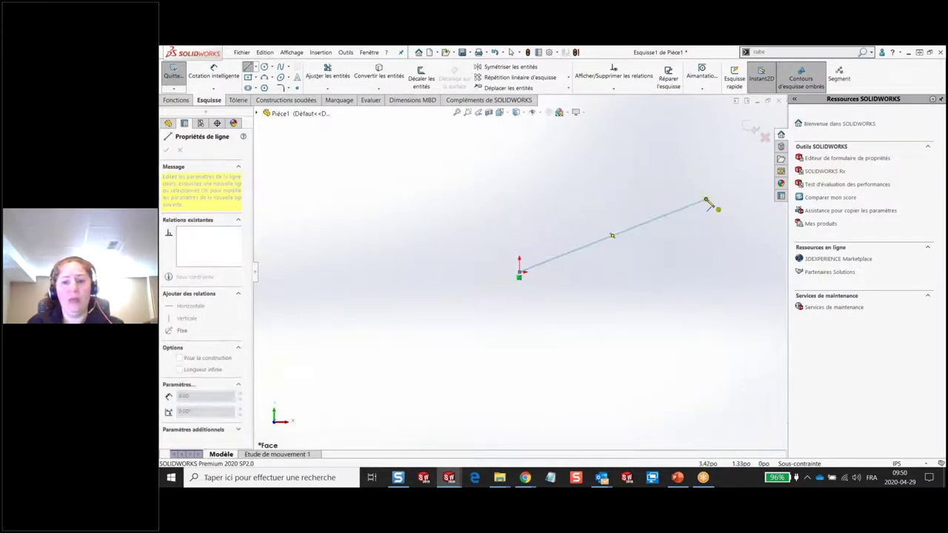
click(707, 202)
key(Escape)
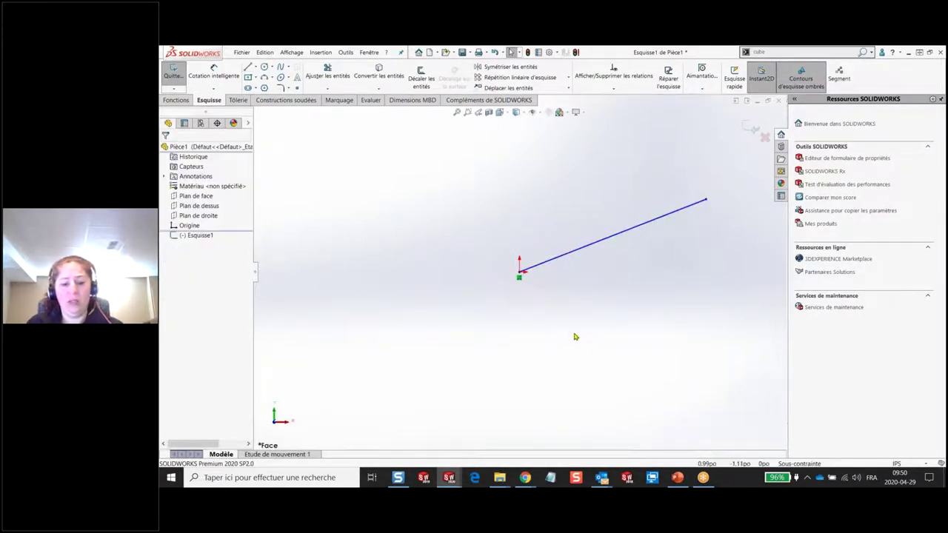
- Draw a circle to the left of the line
key(s)
click(620, 351)
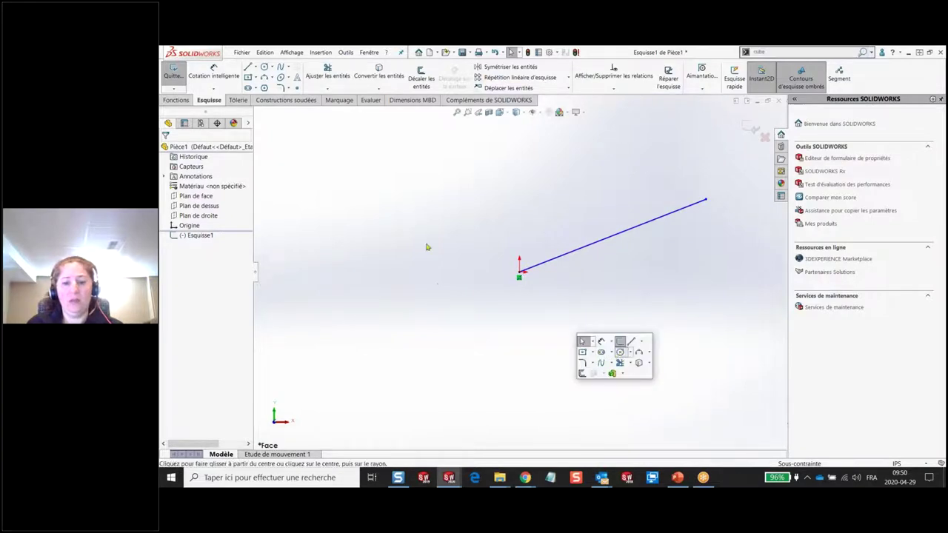
click(408, 204)
click(385, 269)
click(511, 51)
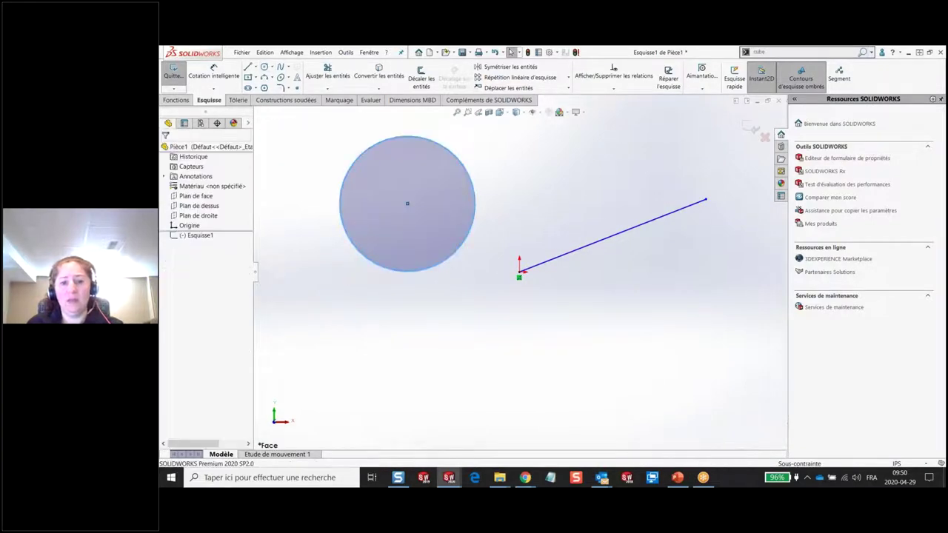
- Divide the circle into 4 sketch points with the Segment tool and rotate them
click(838, 86)
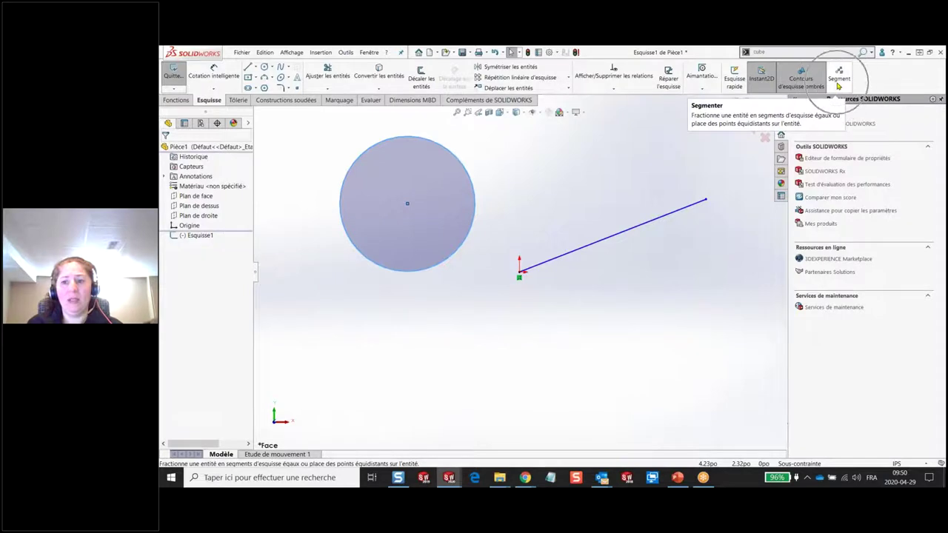
click(455, 150)
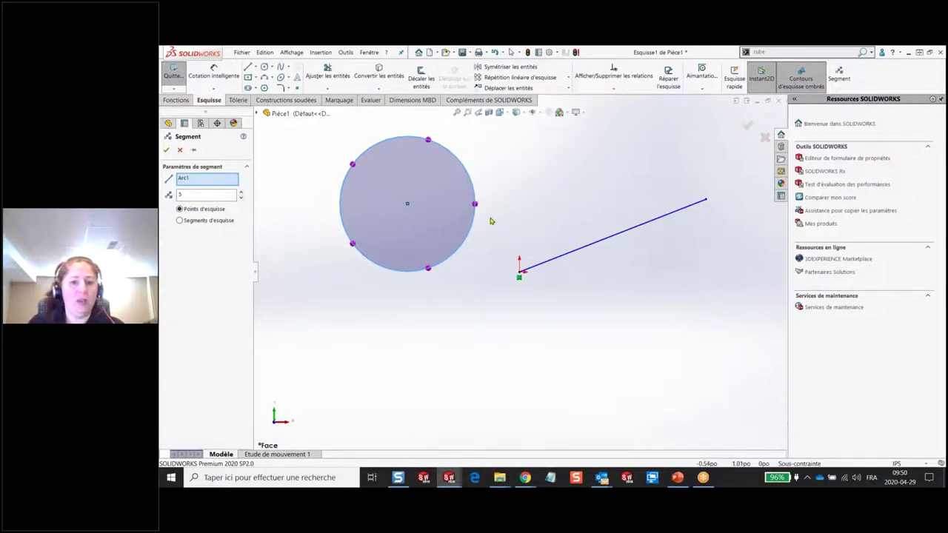
click(240, 195)
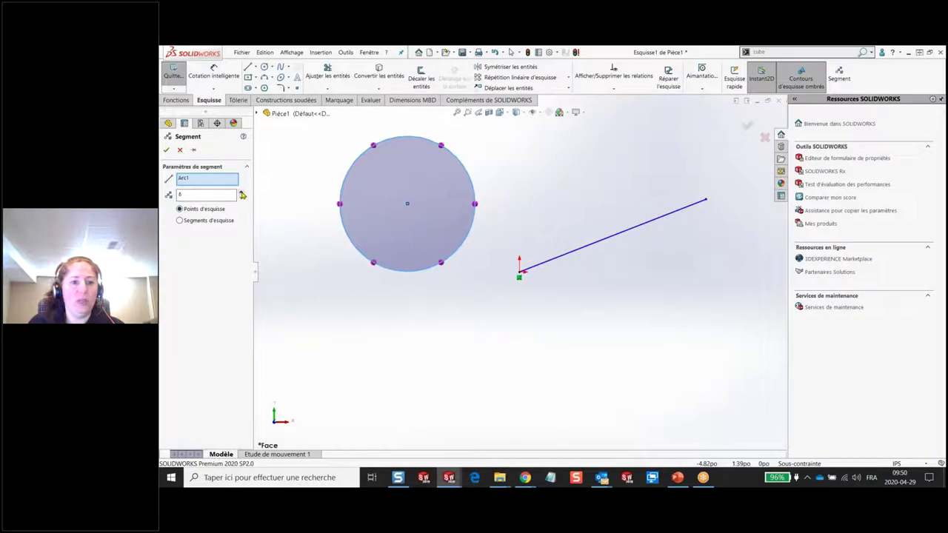
double_click(241, 199)
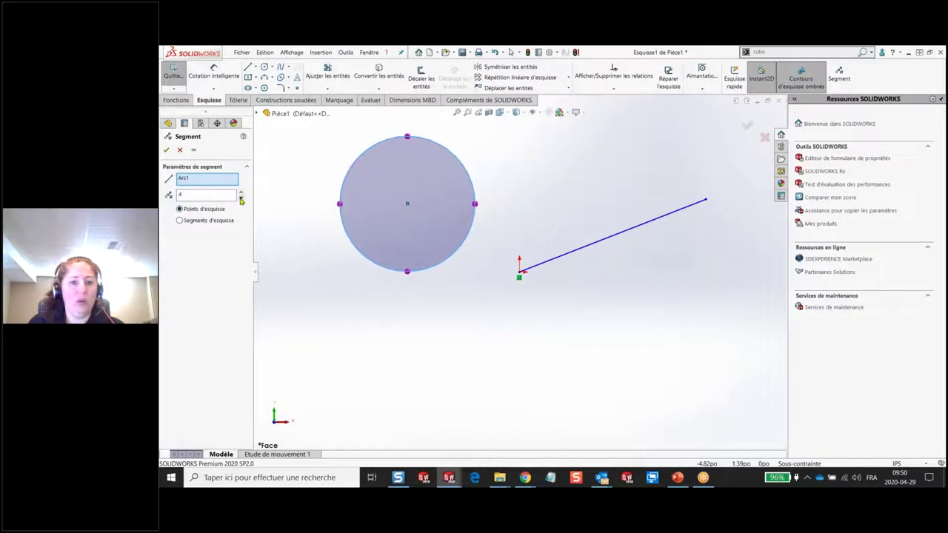
click(166, 149)
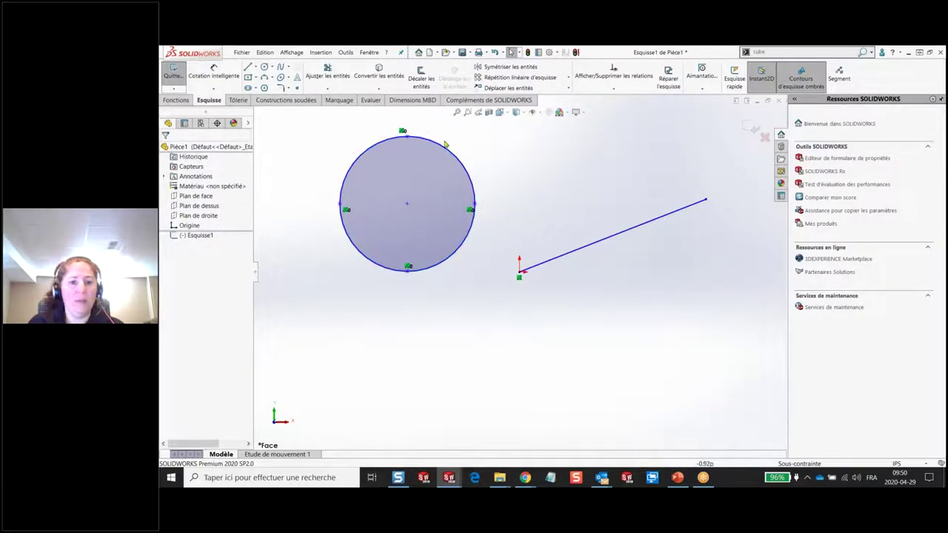
mouse_move(400, 133)
mouse_down()
mouse_move(419, 146)
mouse_move(469, 148)
mouse_up()
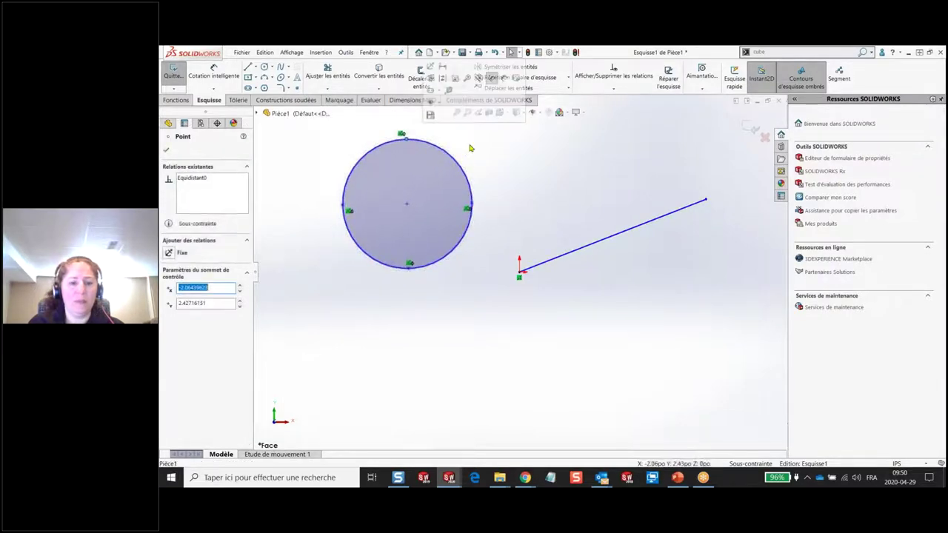
- Edit the circle's segment points to raise the count to 6
right_click(401, 136)
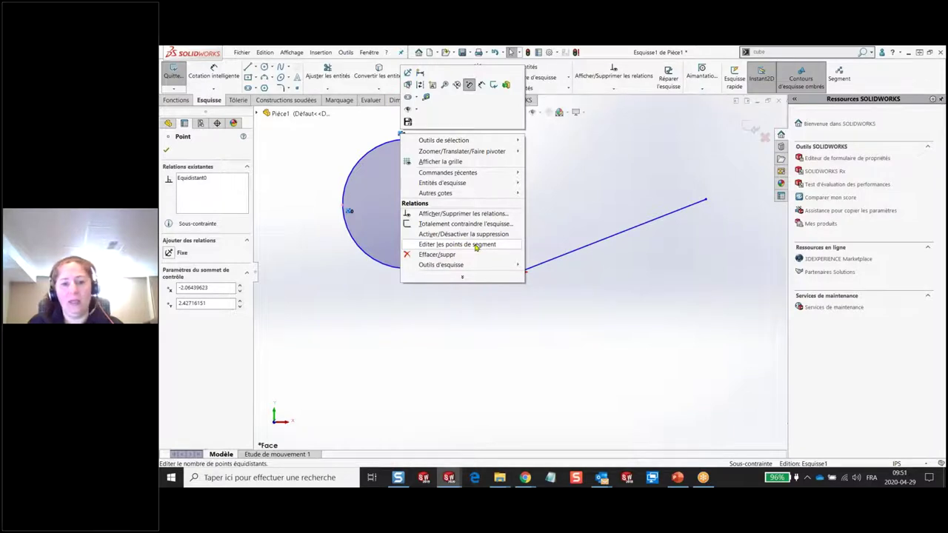
click(476, 247)
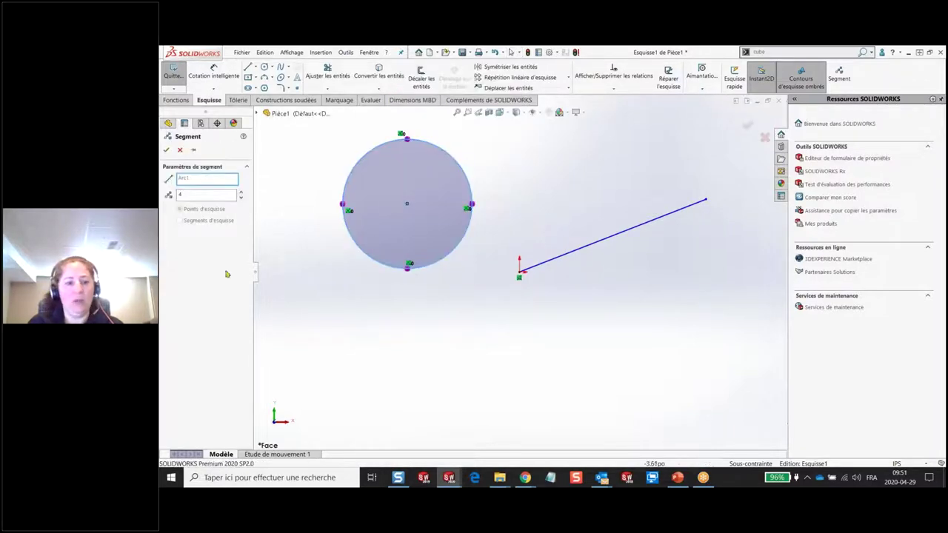
click(240, 192)
click(240, 193)
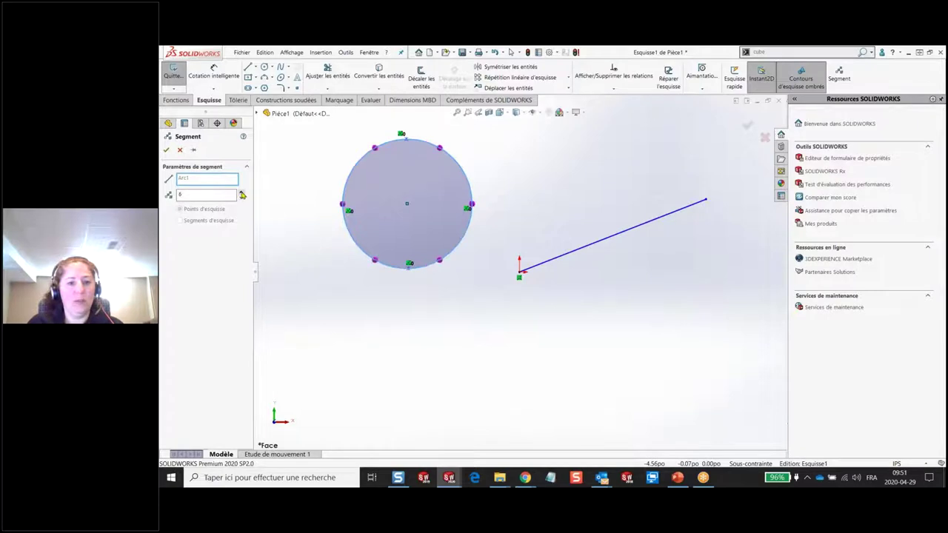
click(163, 151)
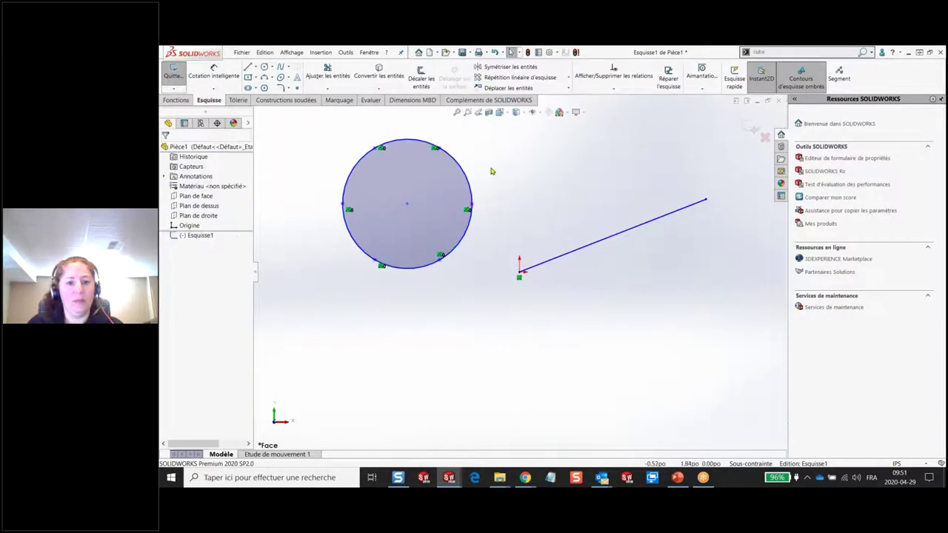
- Split the slanted line into equal sketch segments with the Segment tool
click(622, 233)
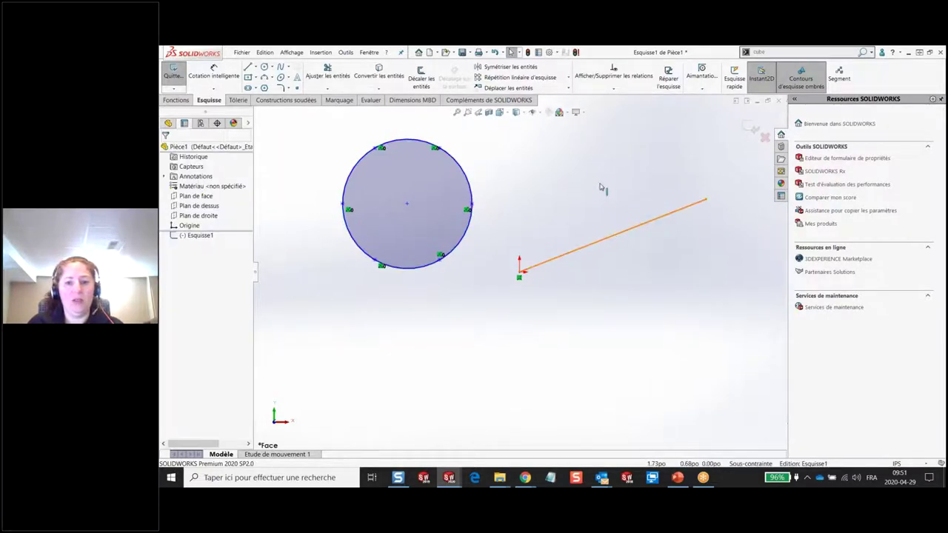
click(837, 77)
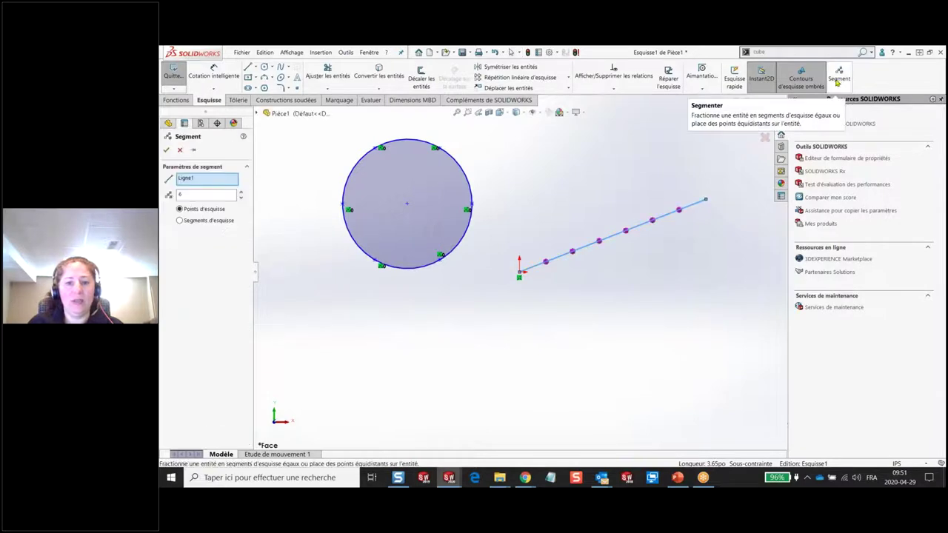
click(179, 221)
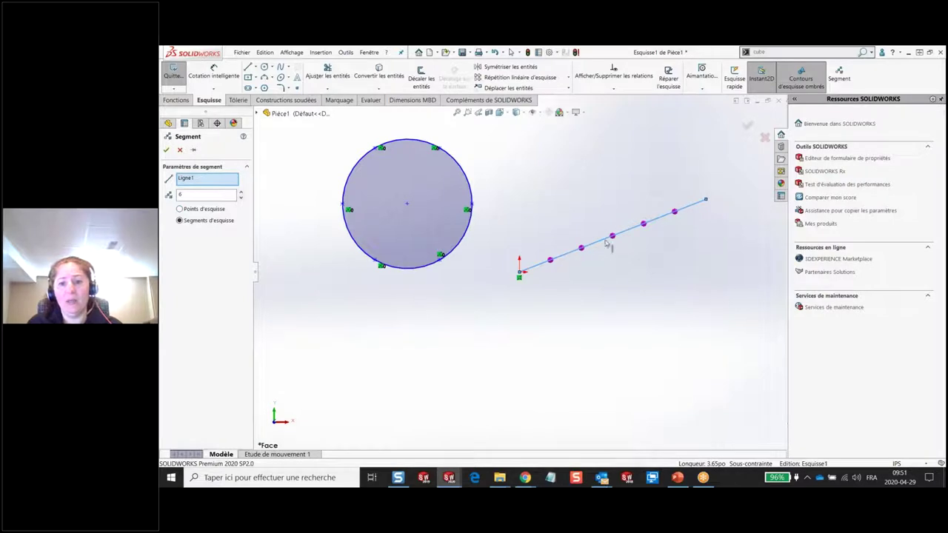
click(167, 150)
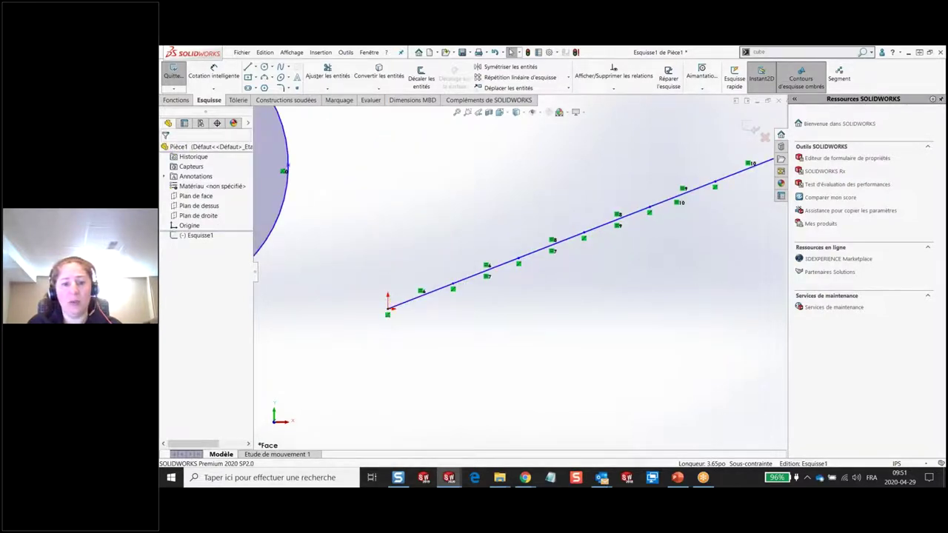
- Drag a split point to check the pieces stay collinear and equal-length
click(486, 275)
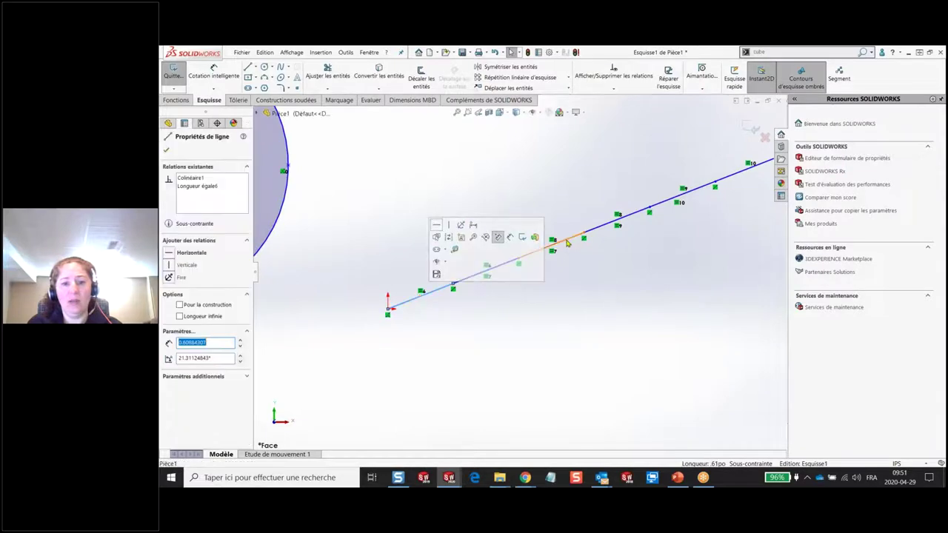
click(622, 220)
click(491, 271)
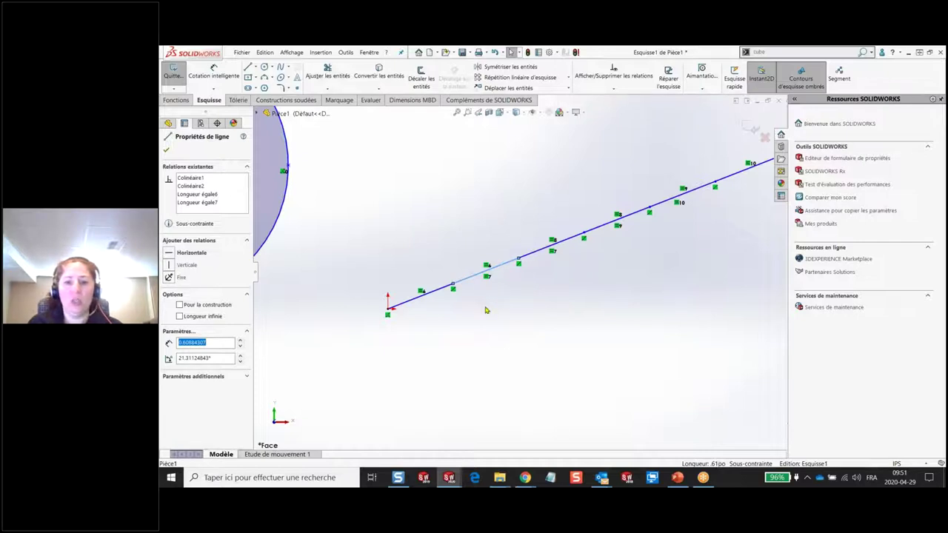
mouse_move(455, 286)
mouse_down()
mouse_move(572, 288)
mouse_move(518, 283)
mouse_up()
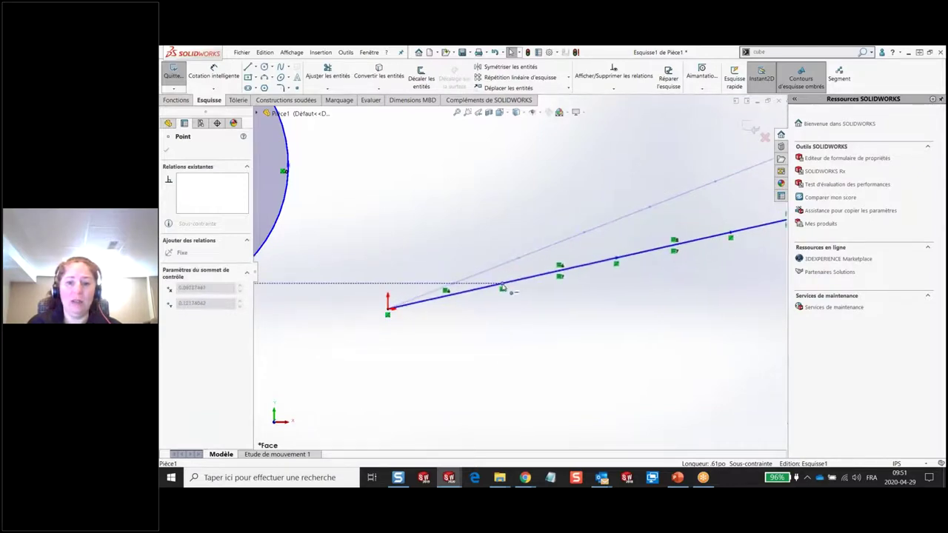
drag(518, 283, 502, 286)
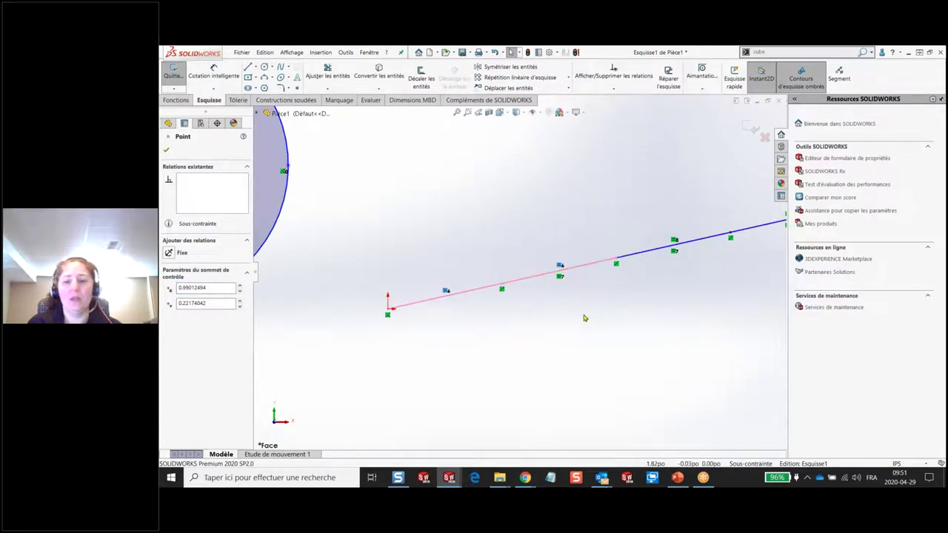
drag(502, 286, 519, 286)
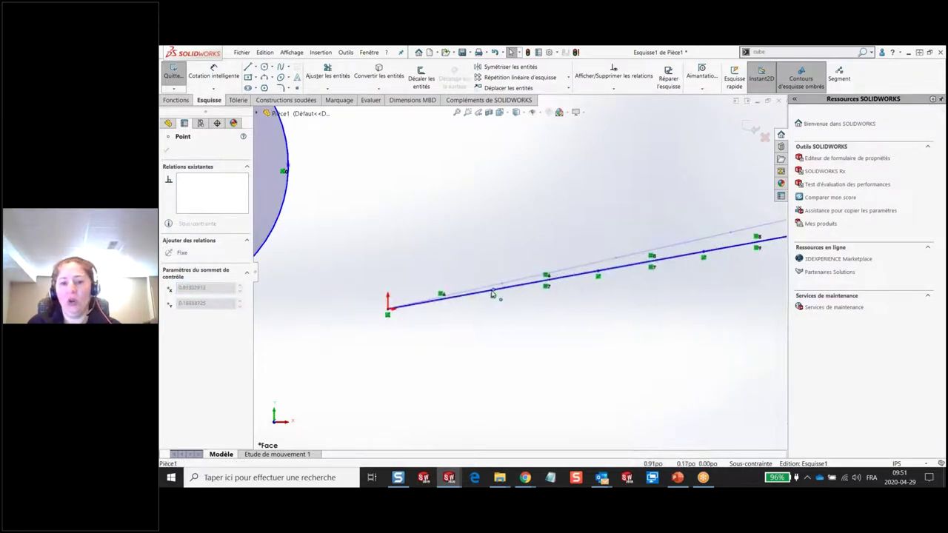
click(533, 191)
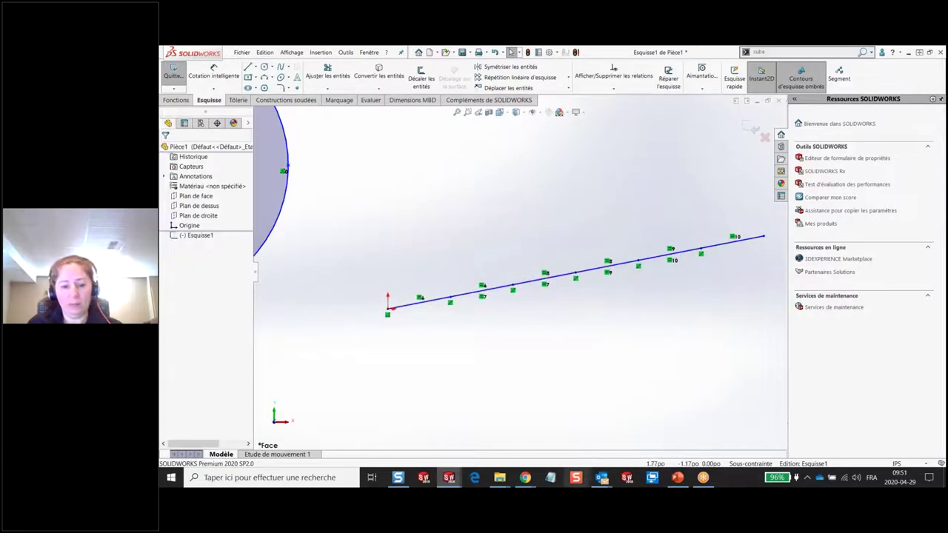
key(alt+Tab)
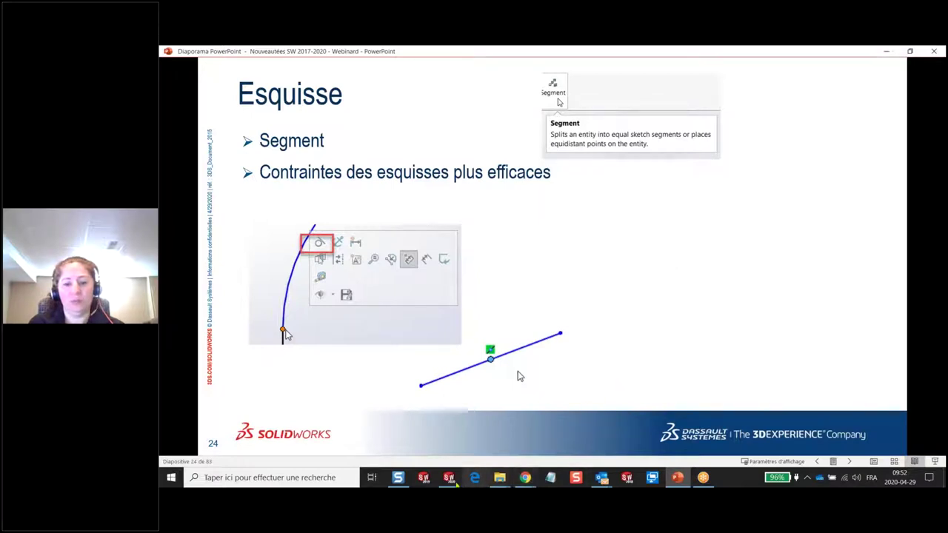
mouse_move(448, 478)
click(615, 436)
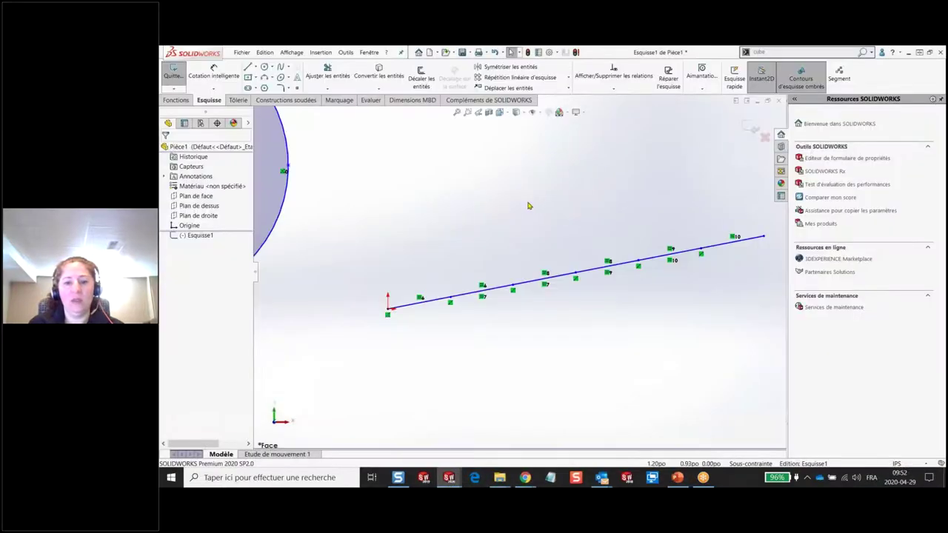
- Draw a new line in the sketch
click(247, 69)
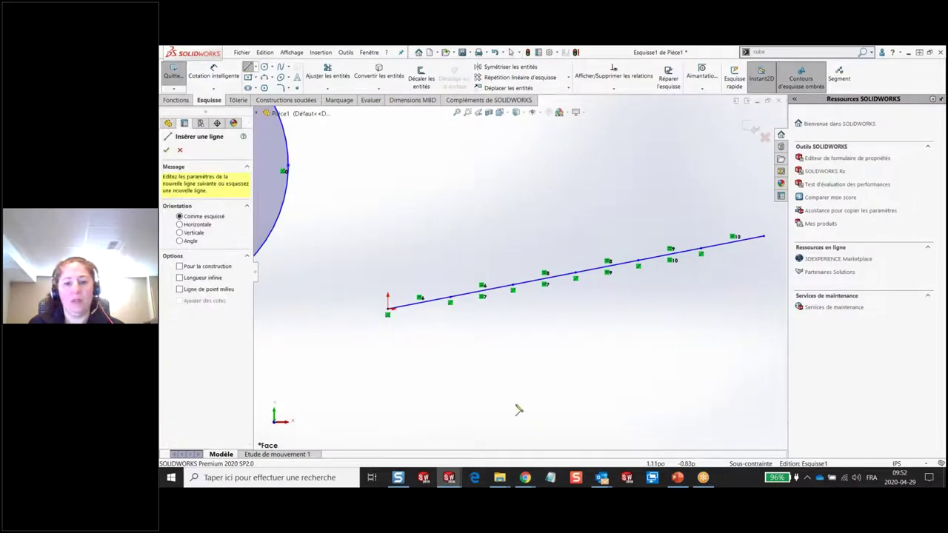
click(513, 403)
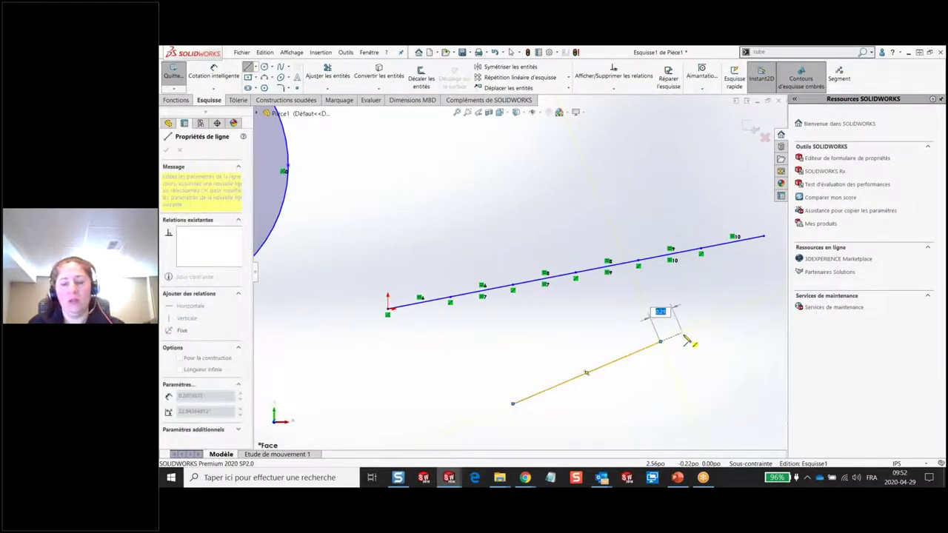
click(660, 342)
key(Escape)
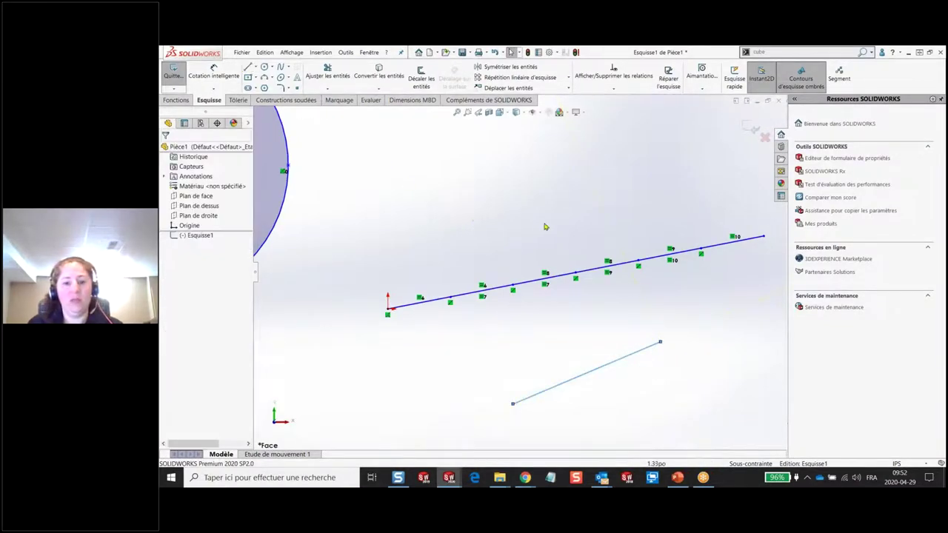
- Draw a three-point arc starting from the new line's end
key(s)
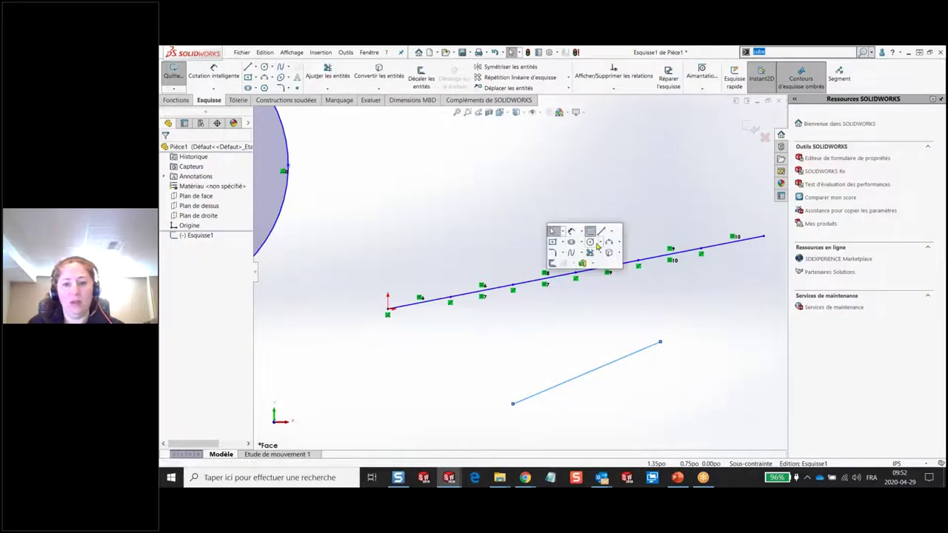
click(619, 242)
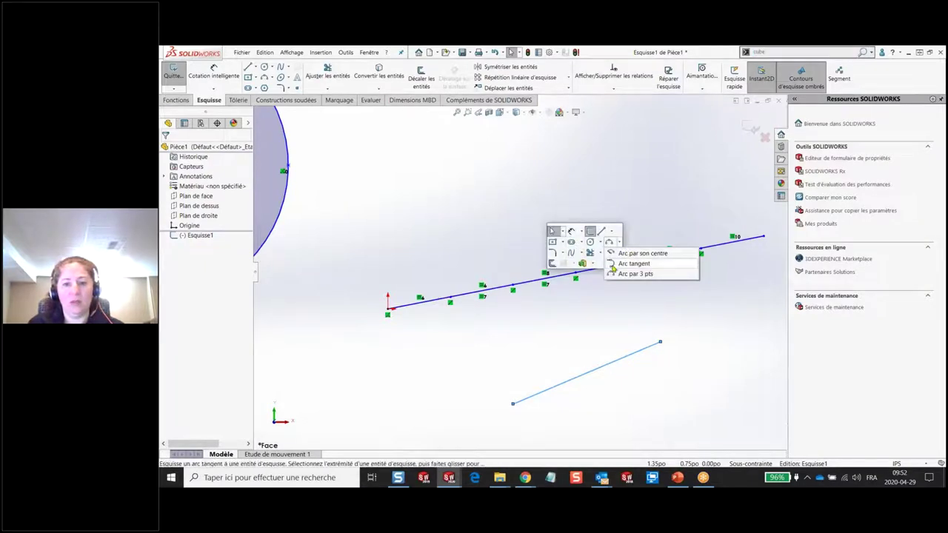
click(626, 273)
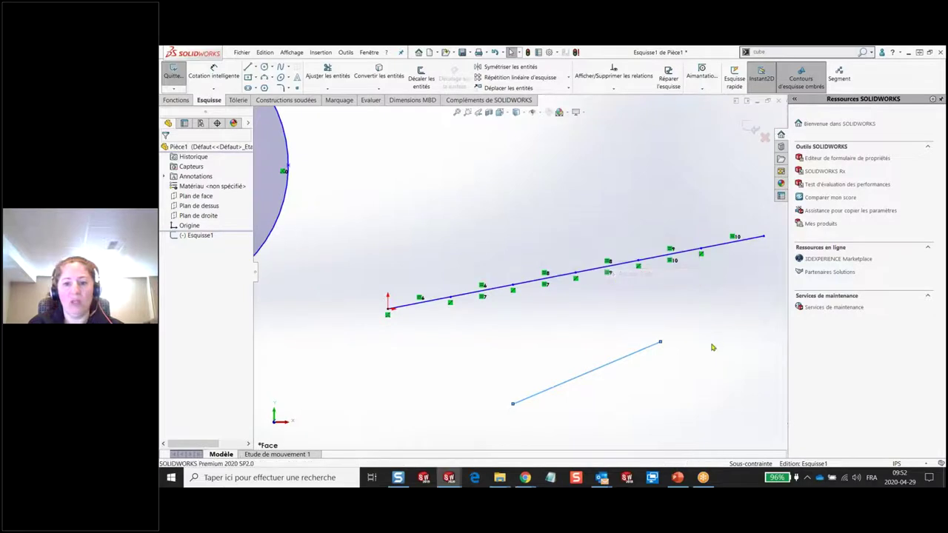
click(660, 342)
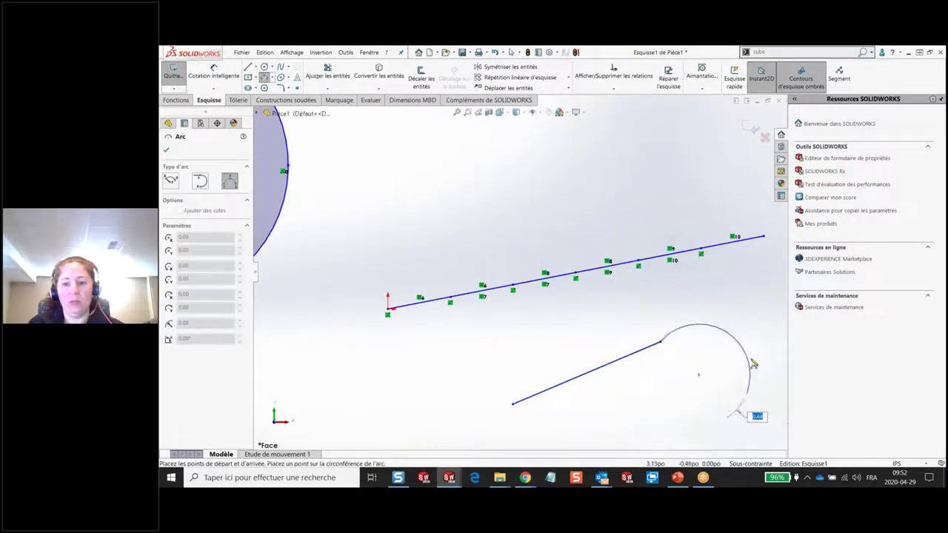
click(748, 393)
click(733, 346)
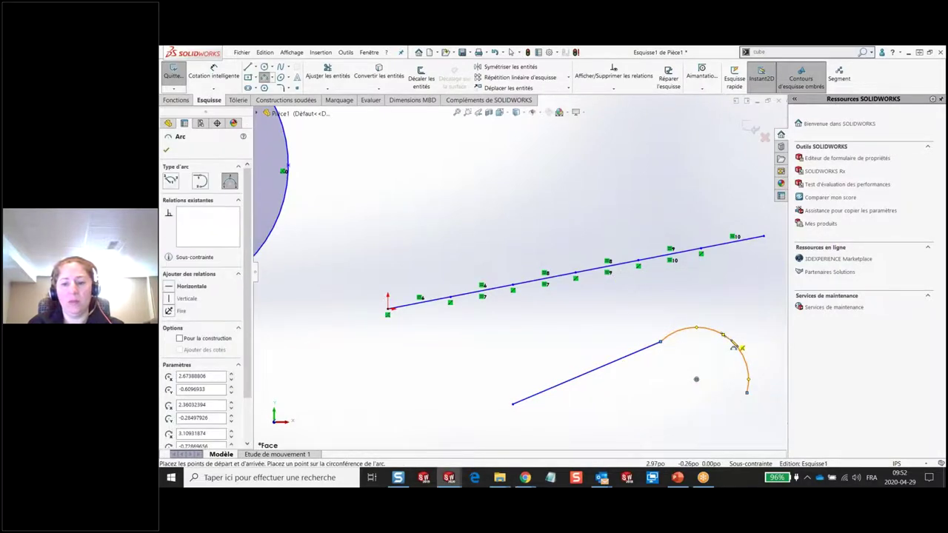
key(Escape)
- Make the arc tangent to the line at their shared endpoint
scroll(677, 355, down, 2)
drag(645, 349, 550, 312)
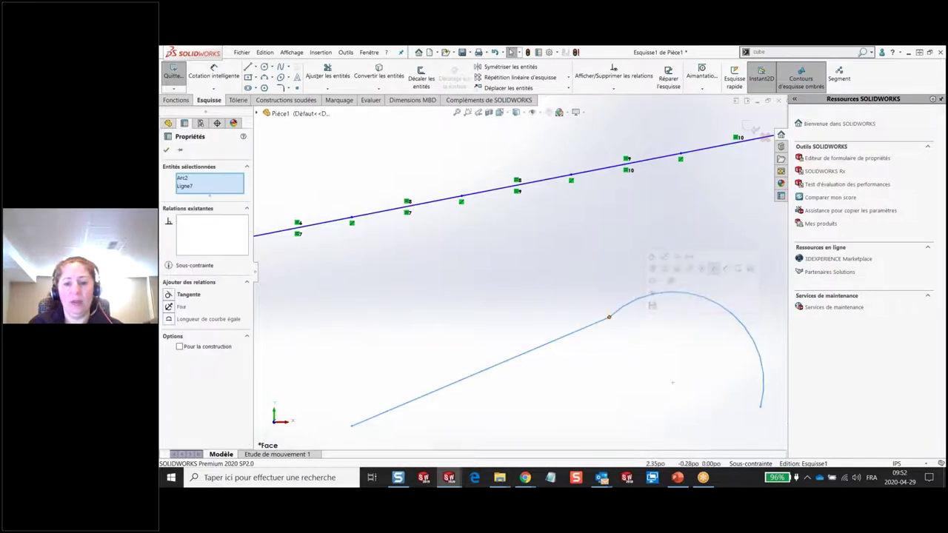
click(653, 256)
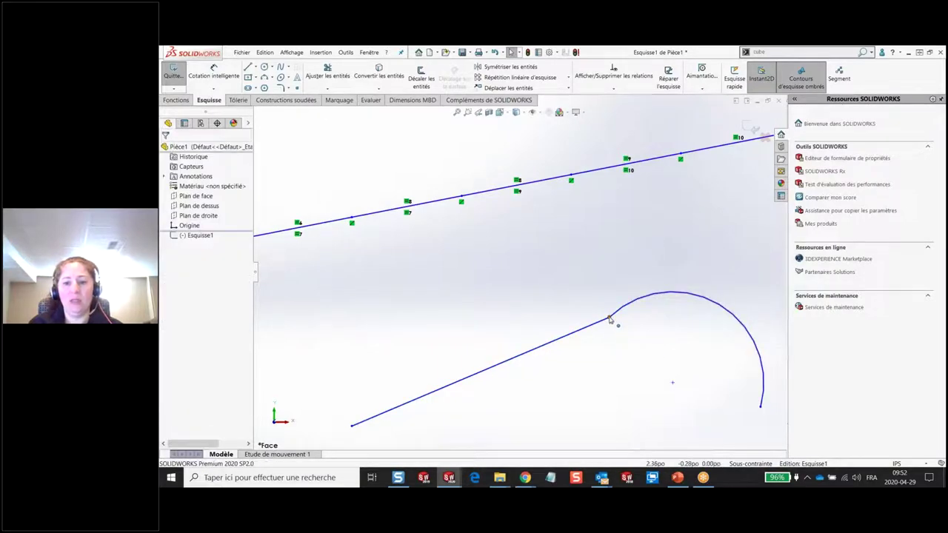
click(610, 320)
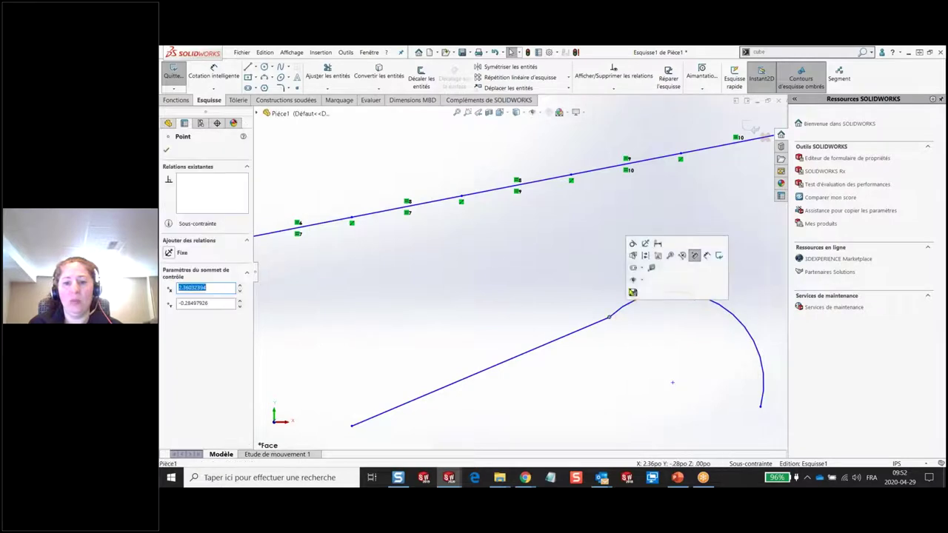
click(633, 245)
click(529, 275)
key(f)
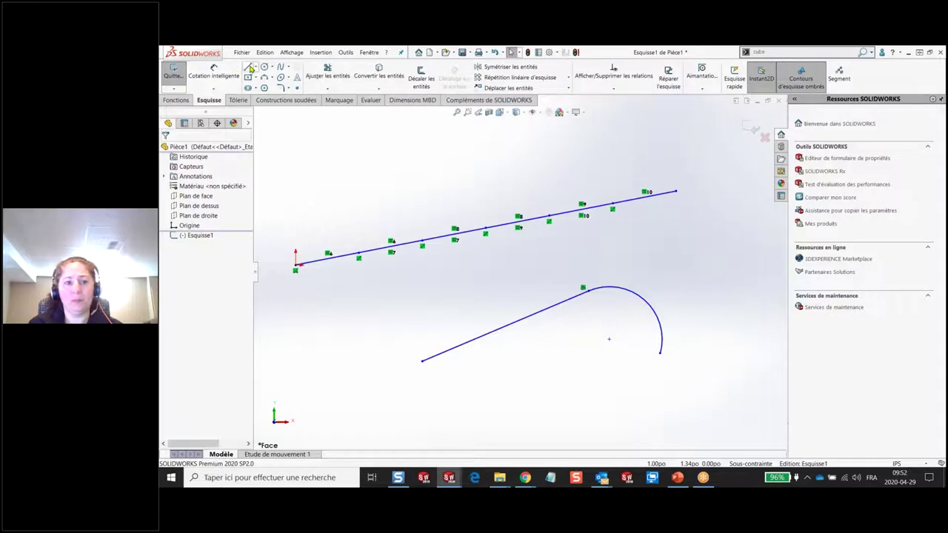
click(247, 67)
- Draw a line from the long line's right end and make it perpendicular at the corner
click(679, 196)
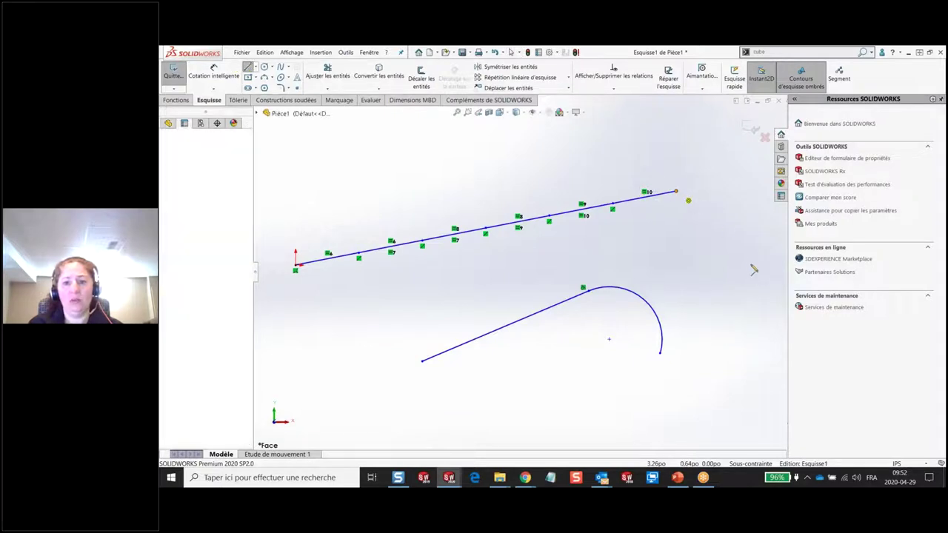
click(750, 265)
key(Escape)
scroll(688, 197, down, 3)
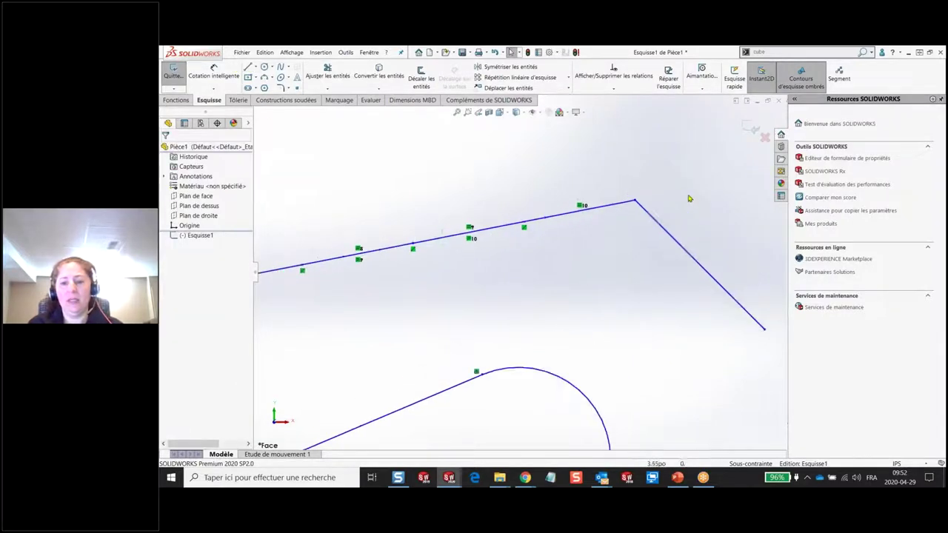
click(564, 219)
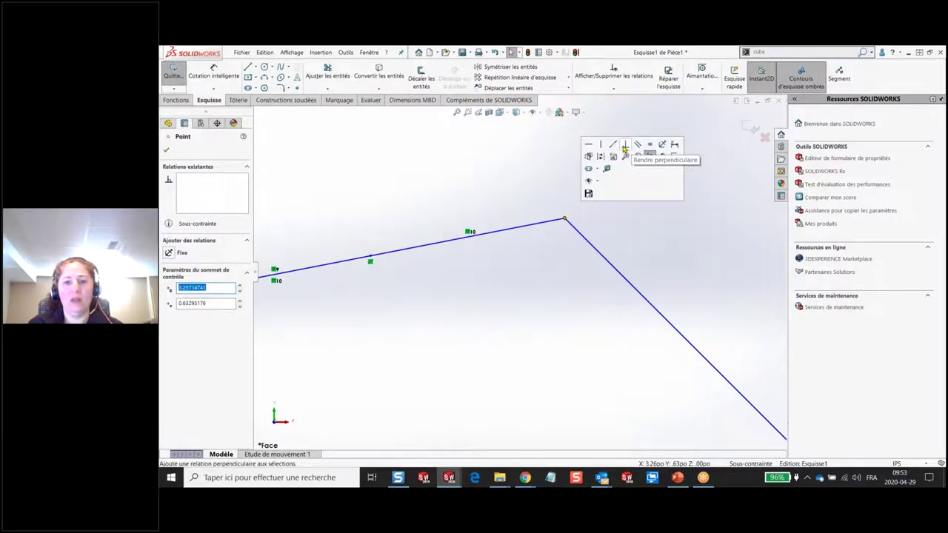
click(626, 146)
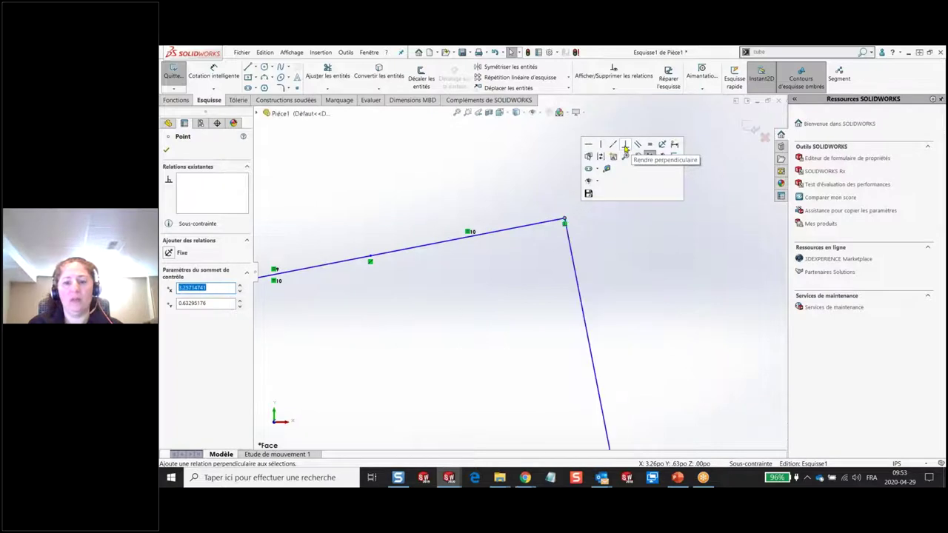
drag(585, 197, 538, 236)
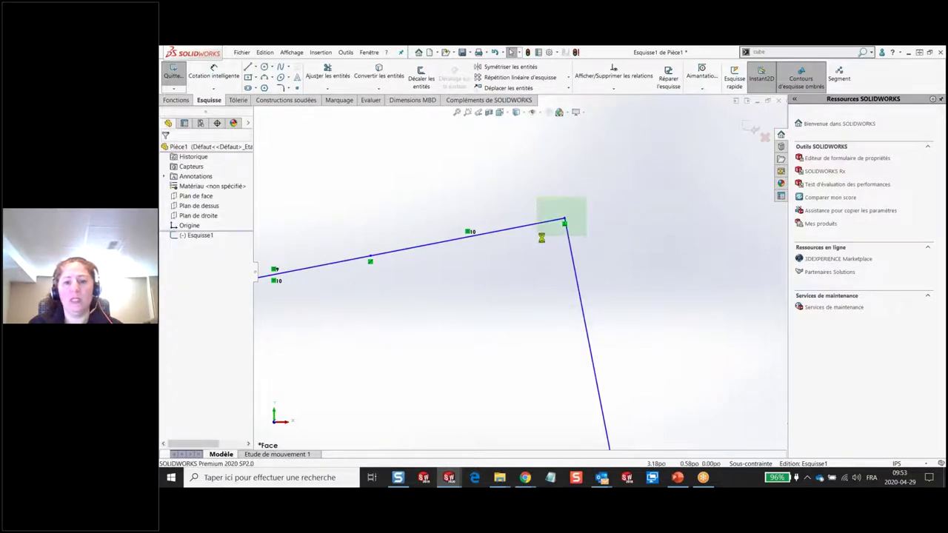
click(645, 248)
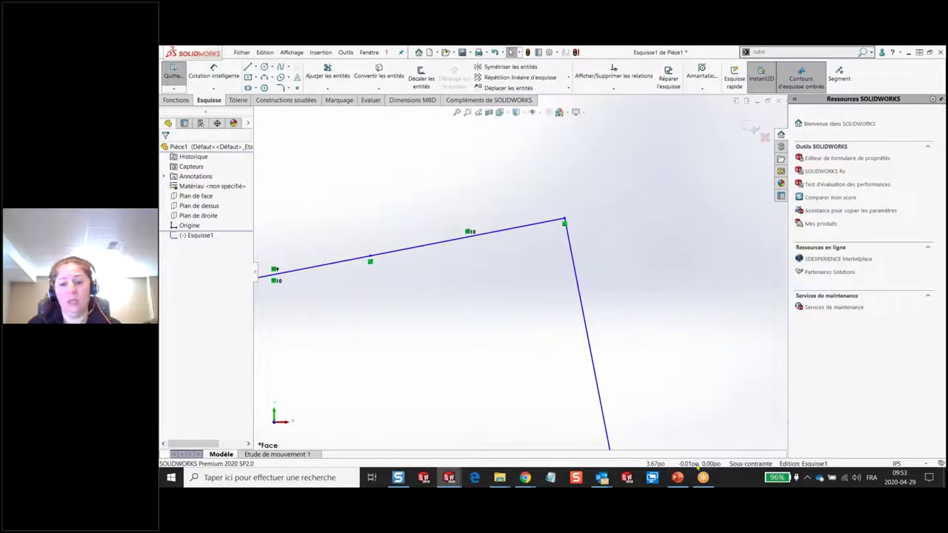
- Return to the slideshow and settle on slide 25 about chamfer offset and chamfer–fillet conversion
key(alt+Tab)
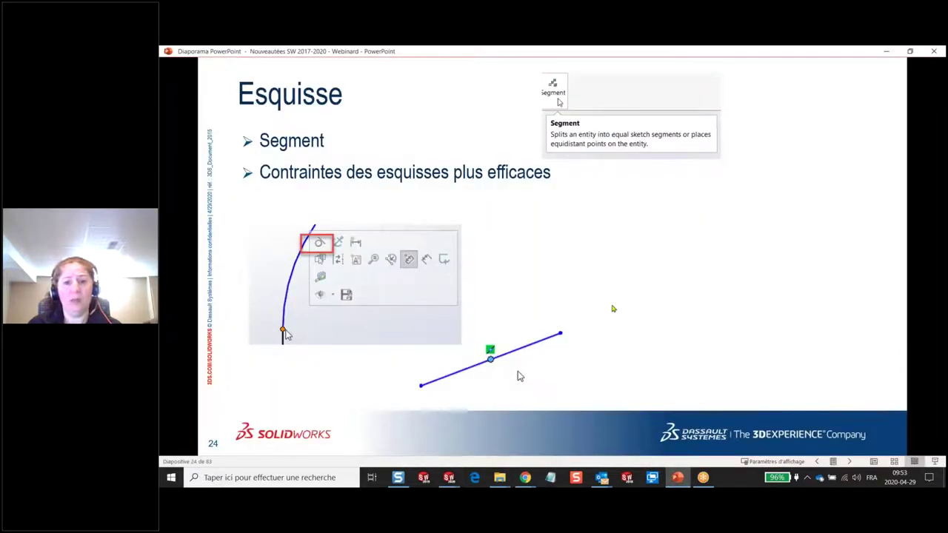
click(614, 309)
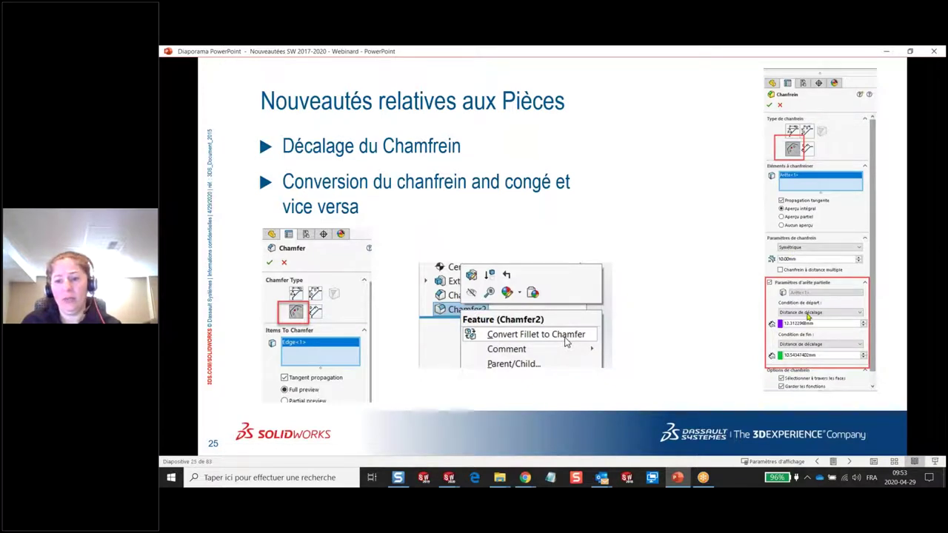
click(615, 183)
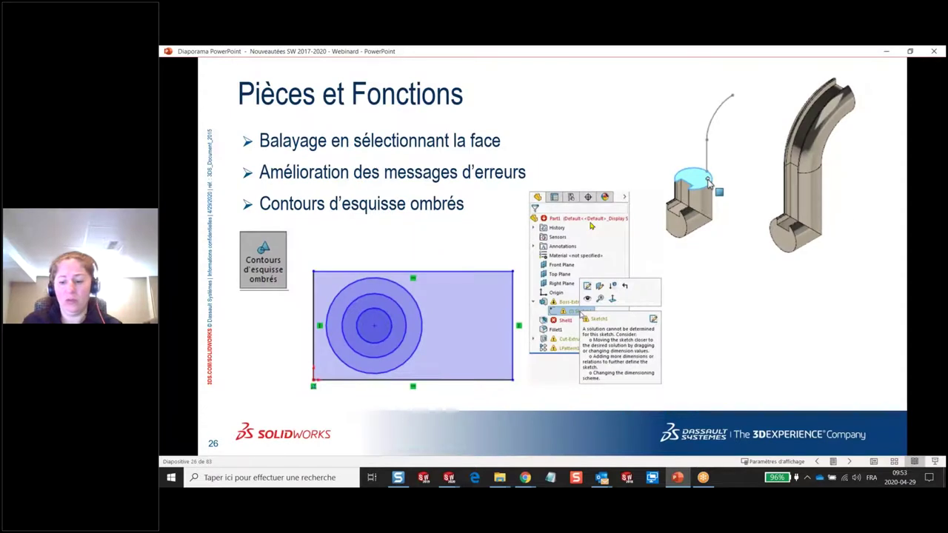
key(Left)
click(449, 477)
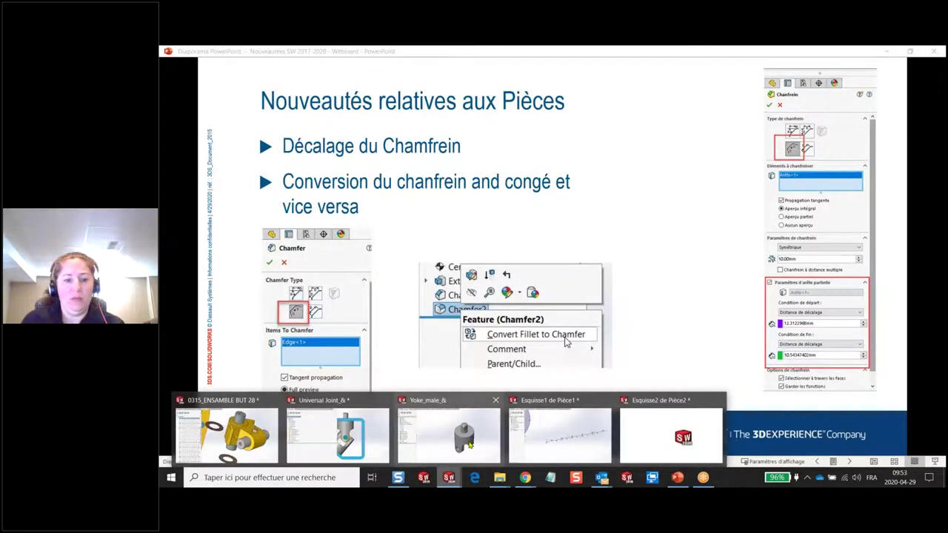
- Open the bracket component from the Universal Joint assembly as a separate bracket_& part window
click(474, 444)
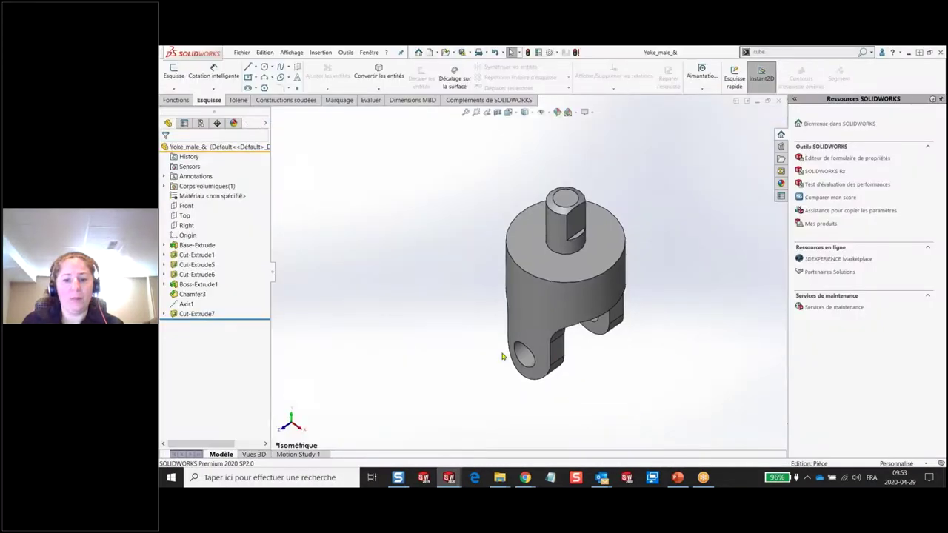
key(ctrl+Tab)
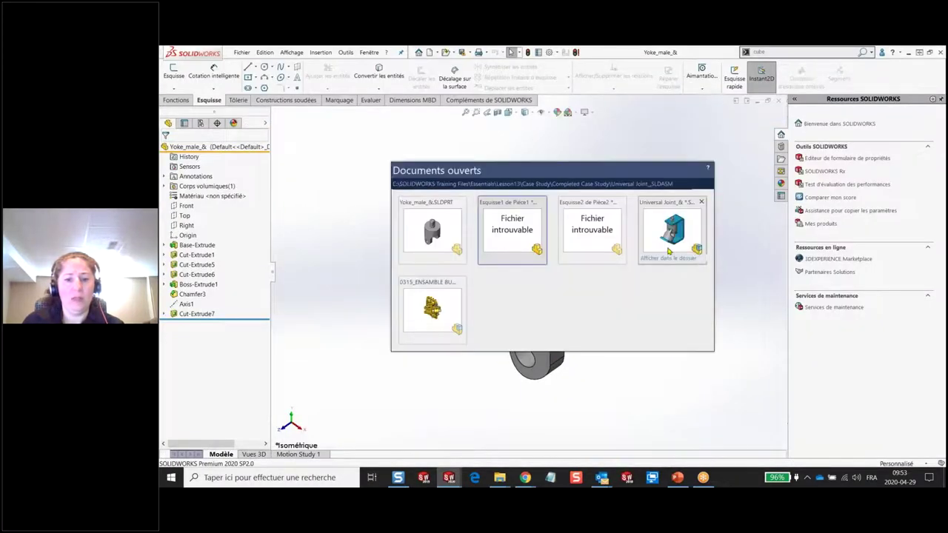
click(671, 252)
click(629, 201)
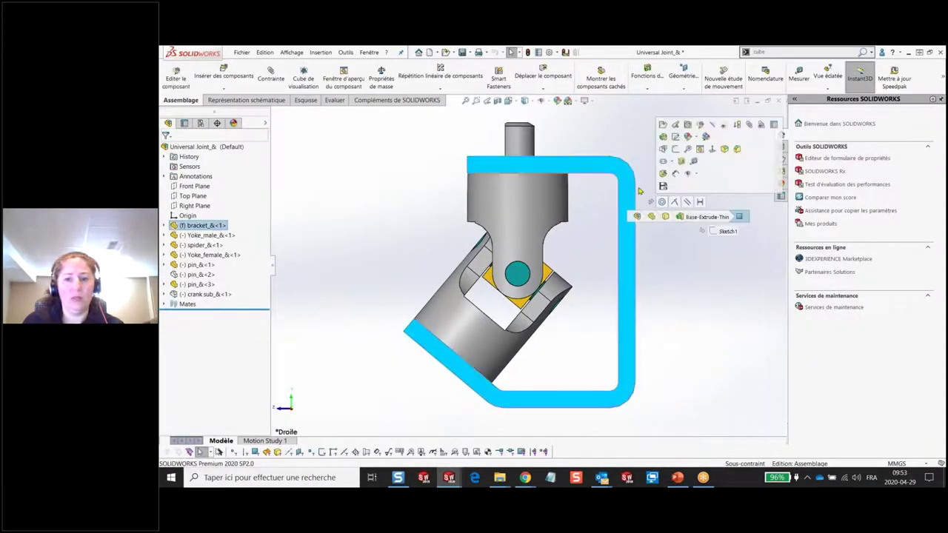
click(664, 125)
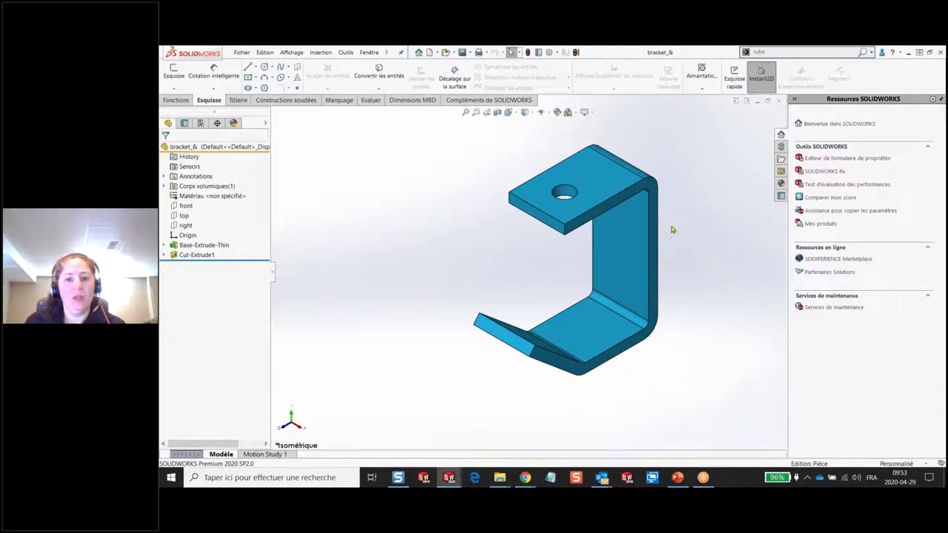
scroll(673, 229, down, 2)
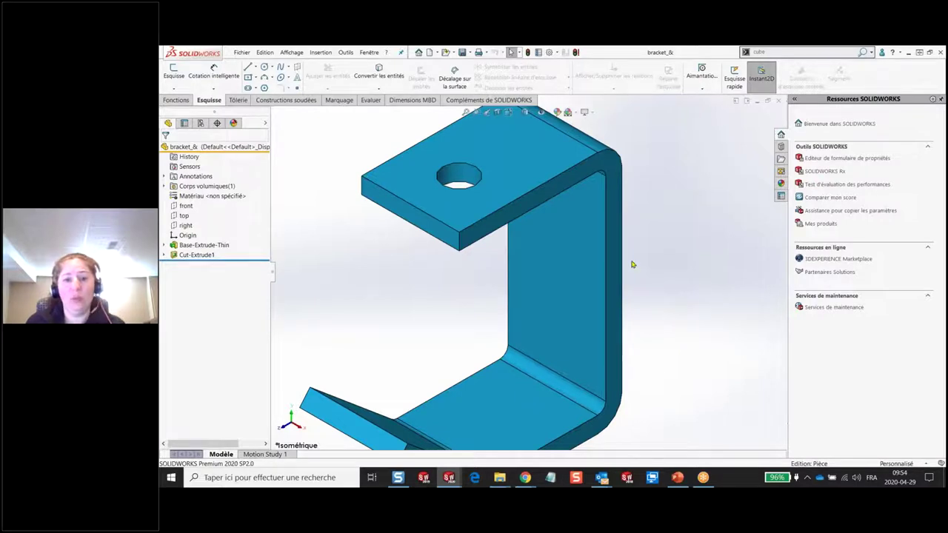
- Chamfer part of the bracket's vertical edge with offset-face type, offsets 5.29969688po start, 3.73492946po end
click(622, 297)
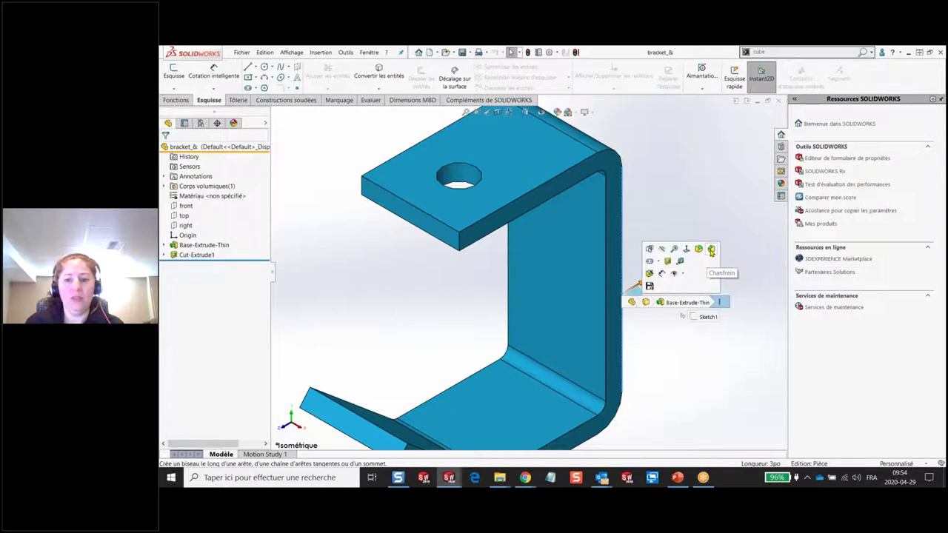
click(711, 251)
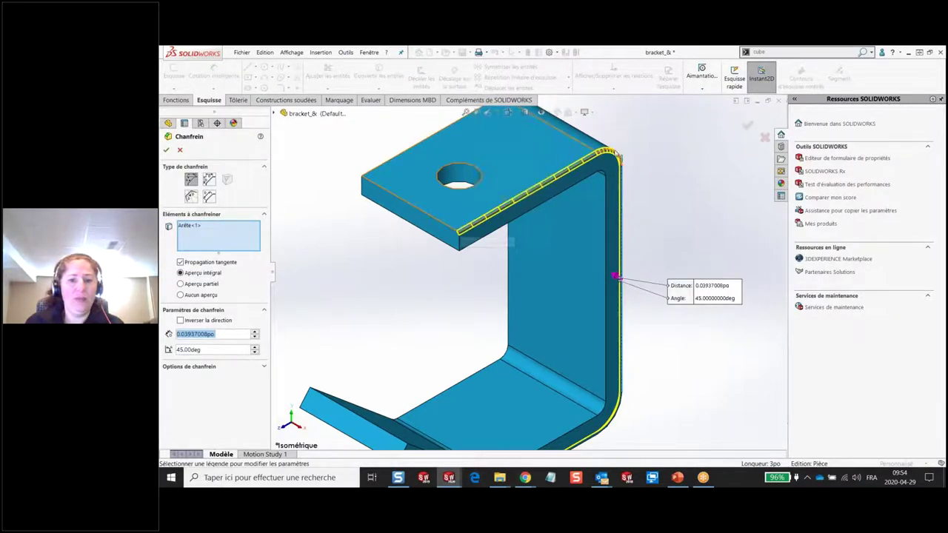
click(190, 196)
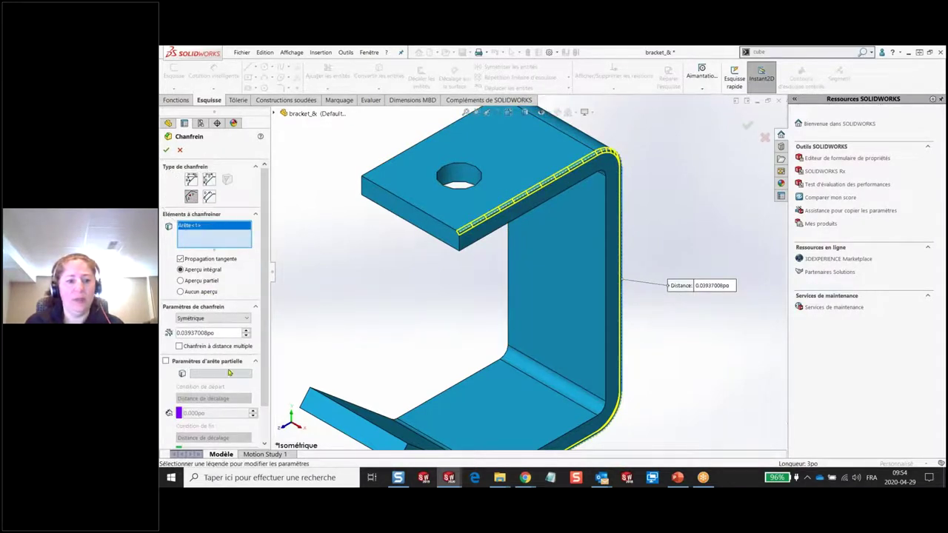
scroll(265, 356, down, 1)
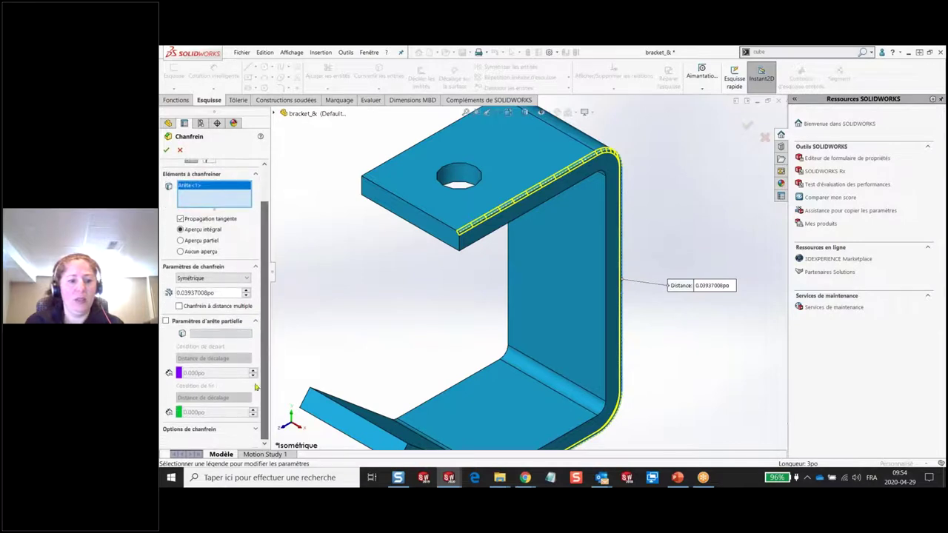
click(166, 321)
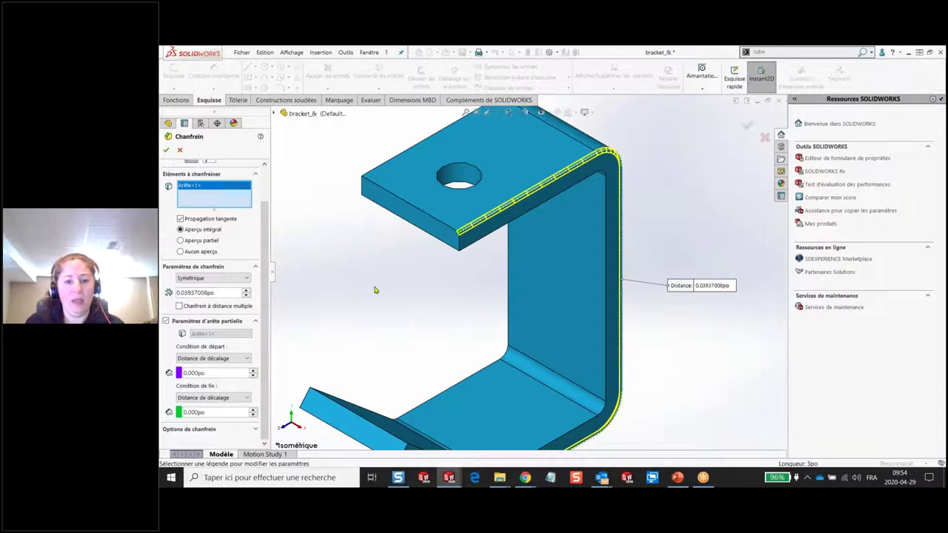
click(253, 370)
click(253, 370)
click(254, 370)
click(254, 370)
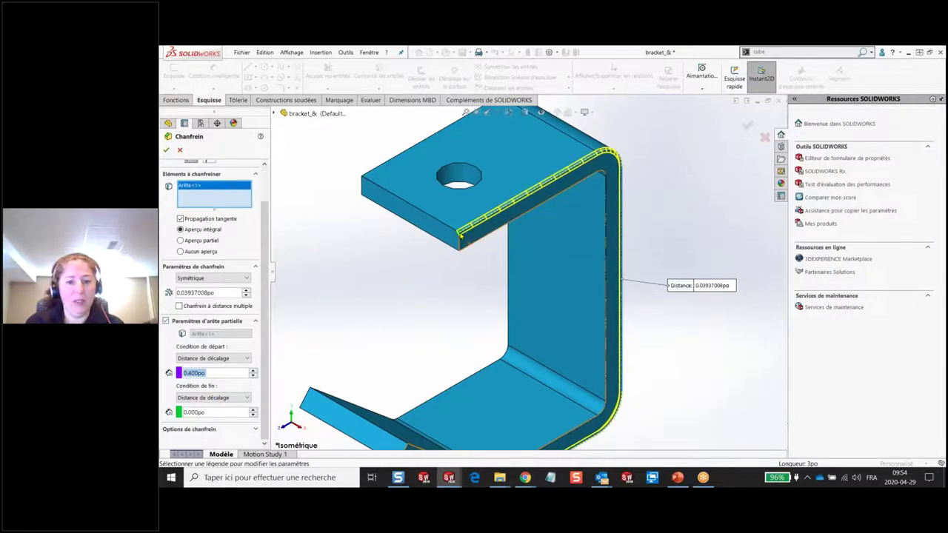
scroll(529, 333, up, 2)
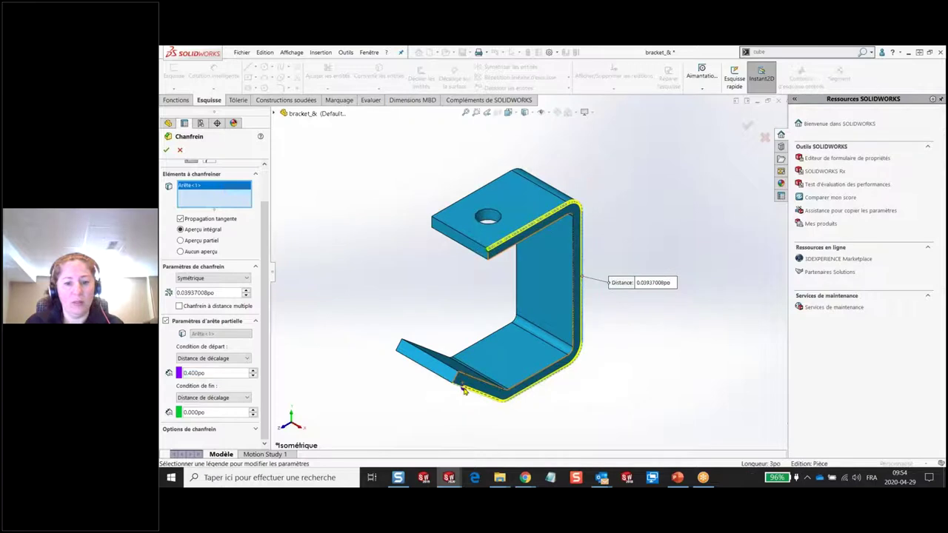
drag(507, 400, 581, 288)
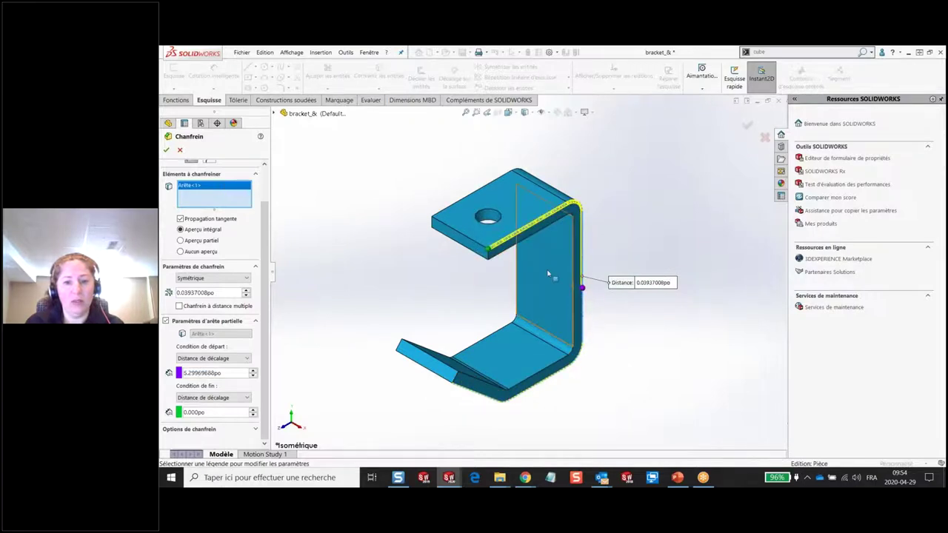
drag(489, 252, 592, 261)
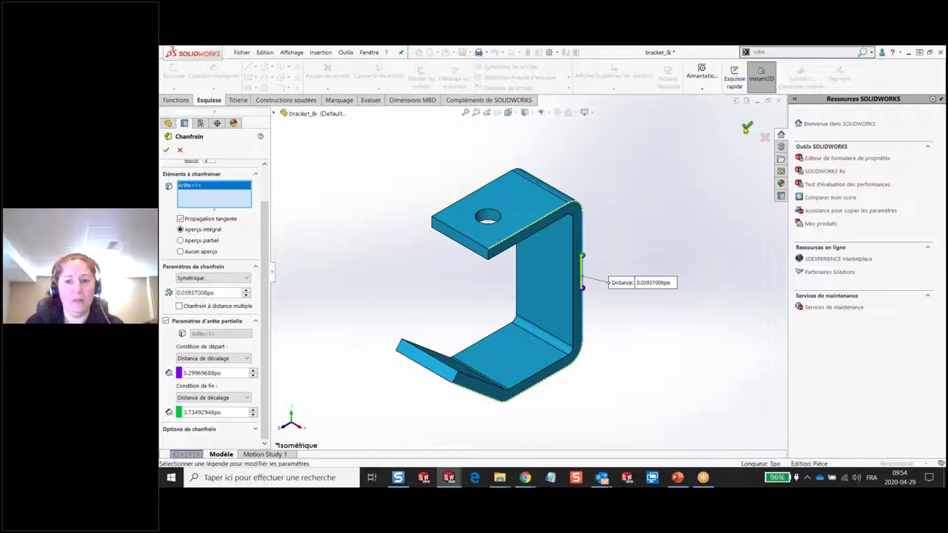
click(747, 130)
- Inspect the new partial chamfer Chanfrein1 and return the bracket to an isometric view
middle_drag(666, 222, 585, 274)
scroll(585, 276, down, 5)
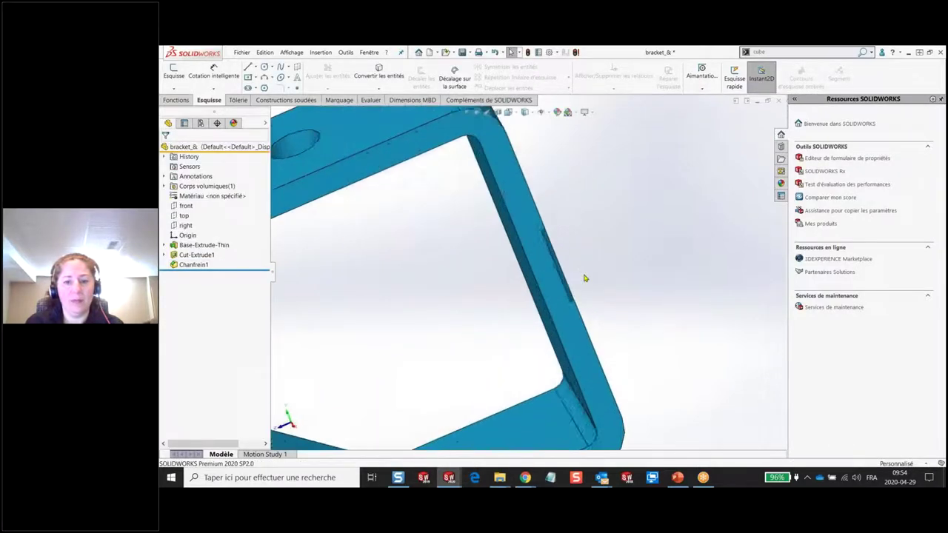
scroll(533, 240, down, 3)
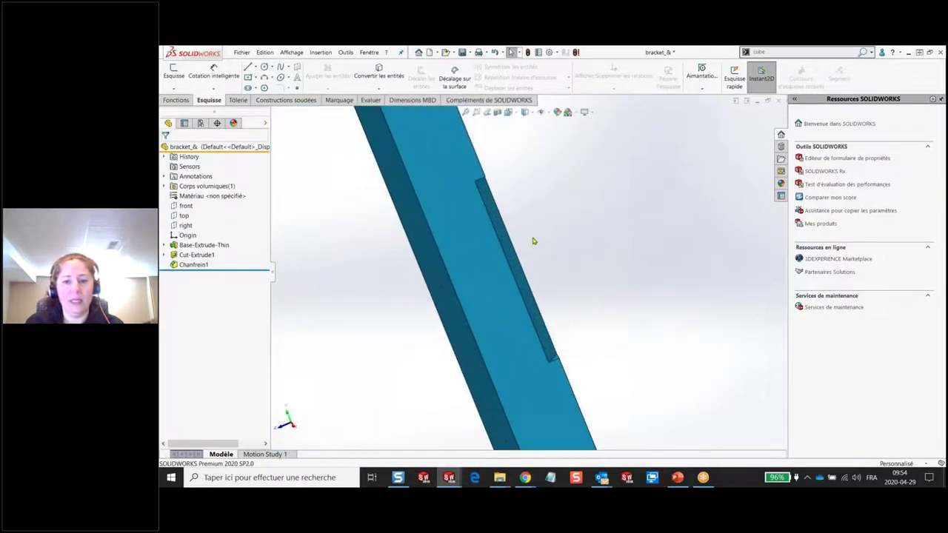
click(533, 320)
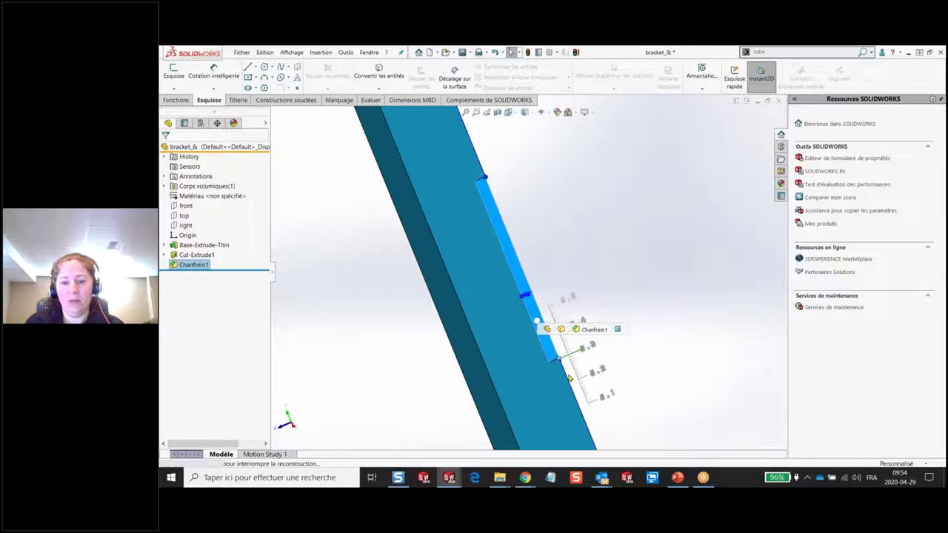
click(592, 430)
drag(596, 435, 460, 128)
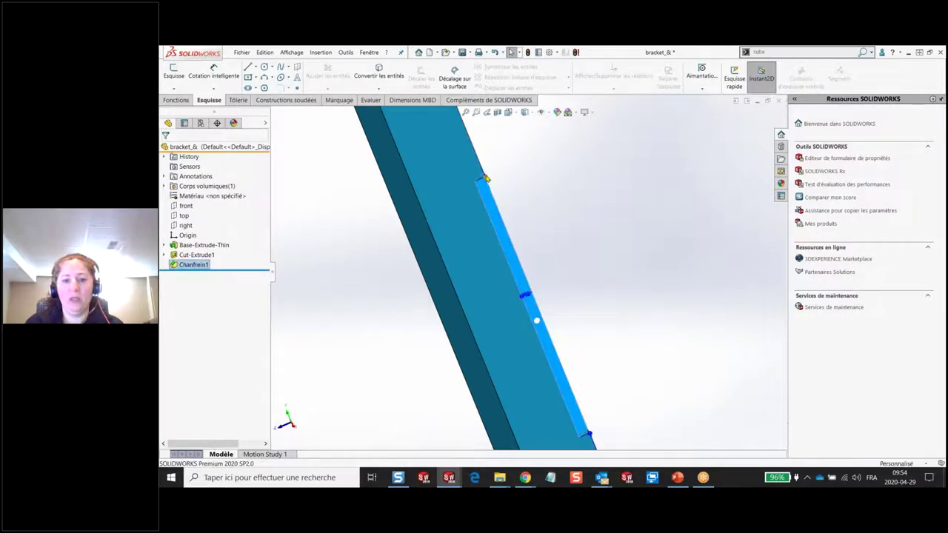
scroll(573, 259, up, 3)
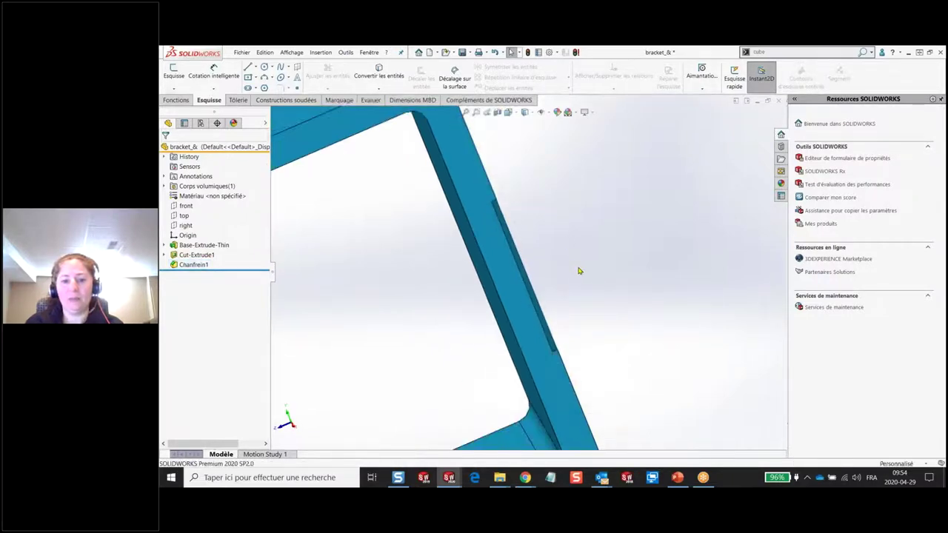
scroll(556, 248, down, 2)
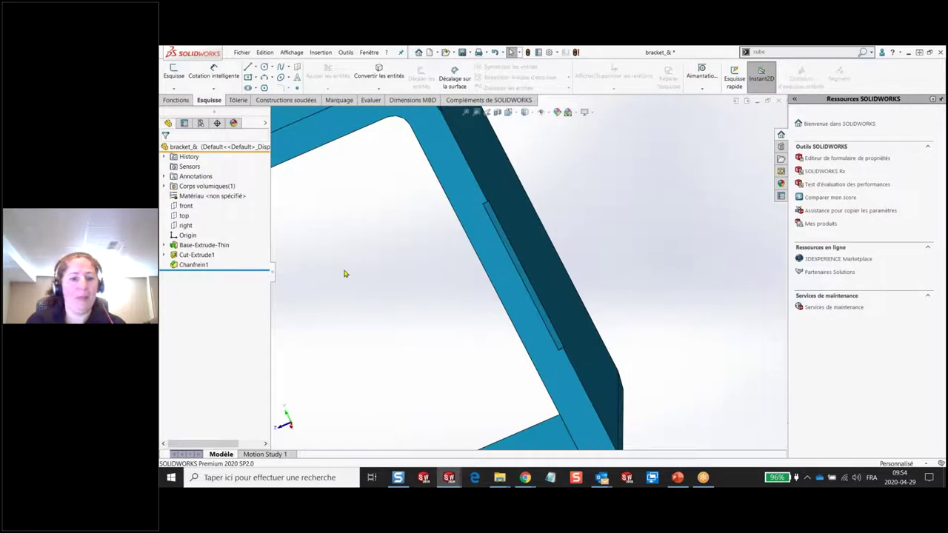
key(f)
mouse_move(380, 260)
middle_down()
mouse_move(428, 241)
mouse_move(403, 238)
middle_up()
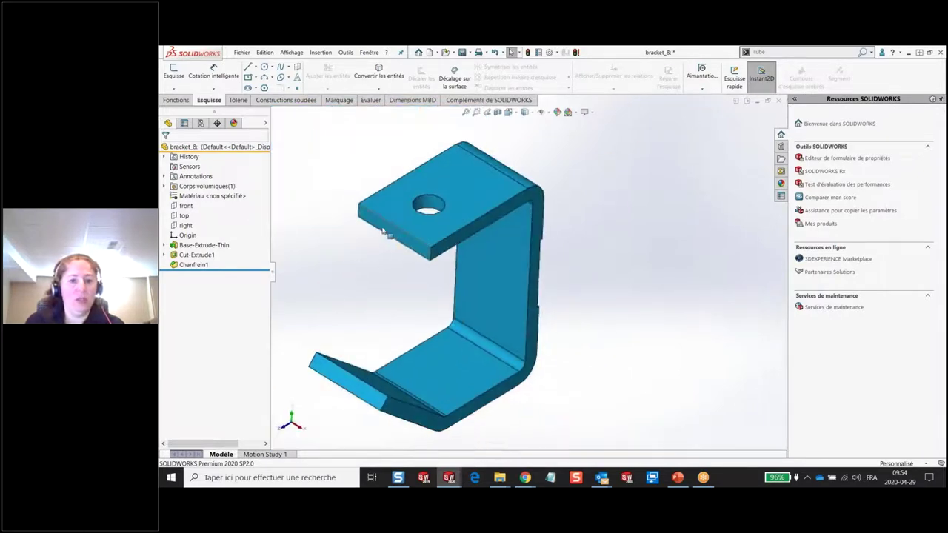
- Add an offset-face chamfer, Chanfrein2, on the top flange's front edge
click(404, 239)
click(478, 177)
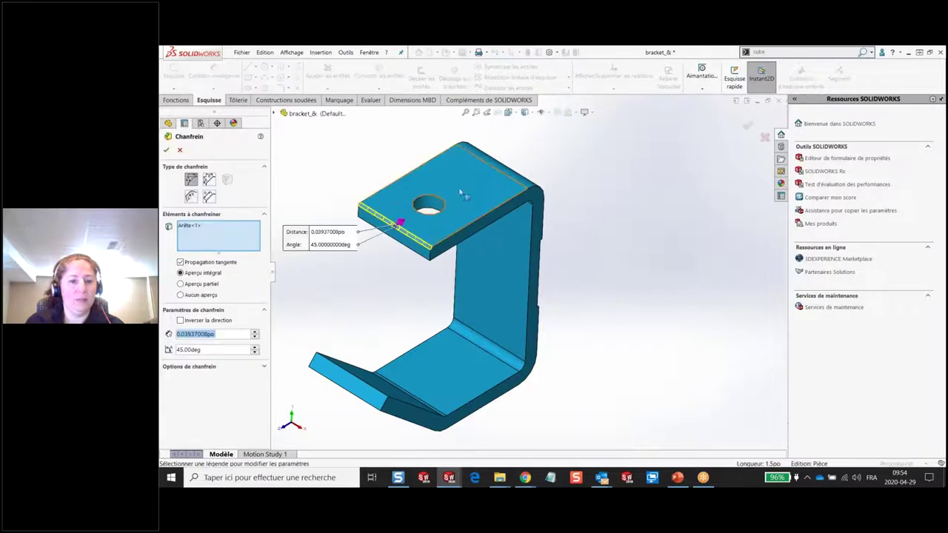
click(191, 197)
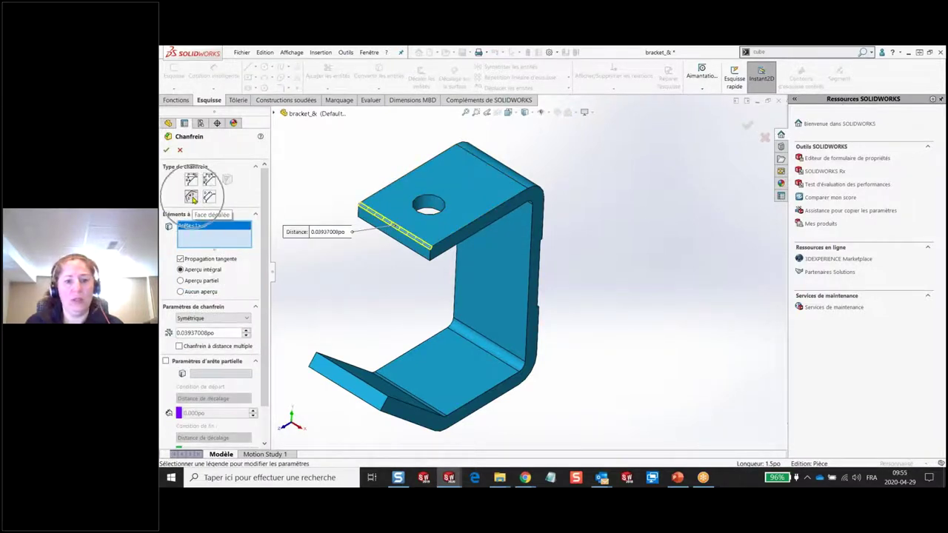
click(166, 149)
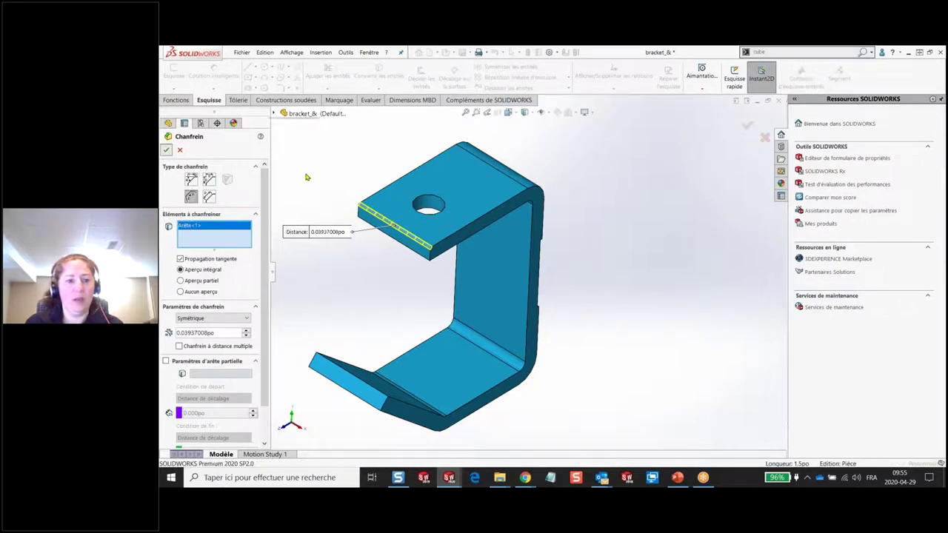
- Convert Chanfrein2 from a chamfer into a fillet
right_click(181, 276)
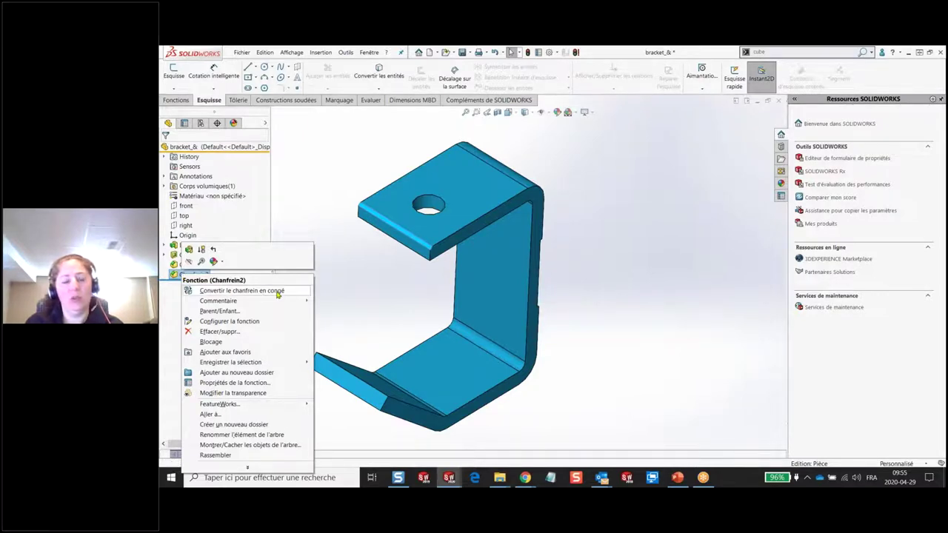
click(278, 292)
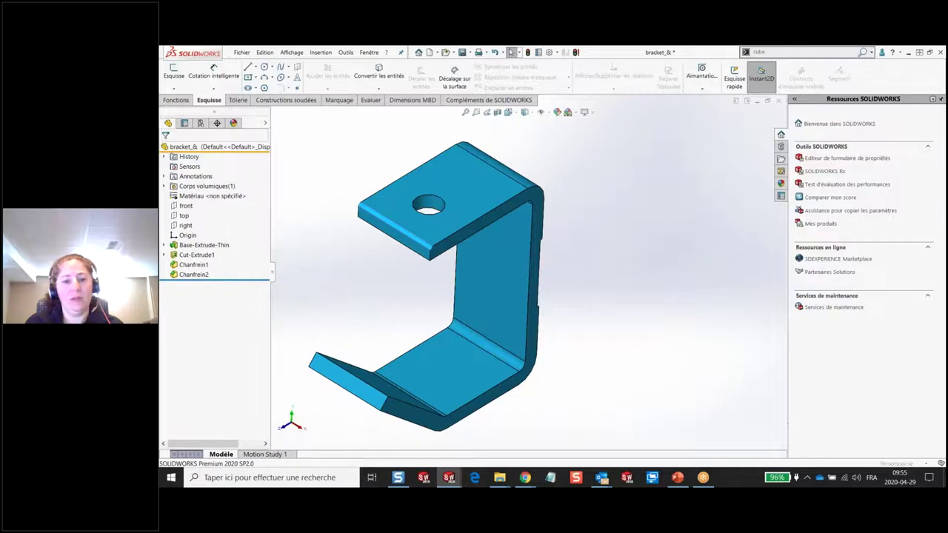
click(166, 151)
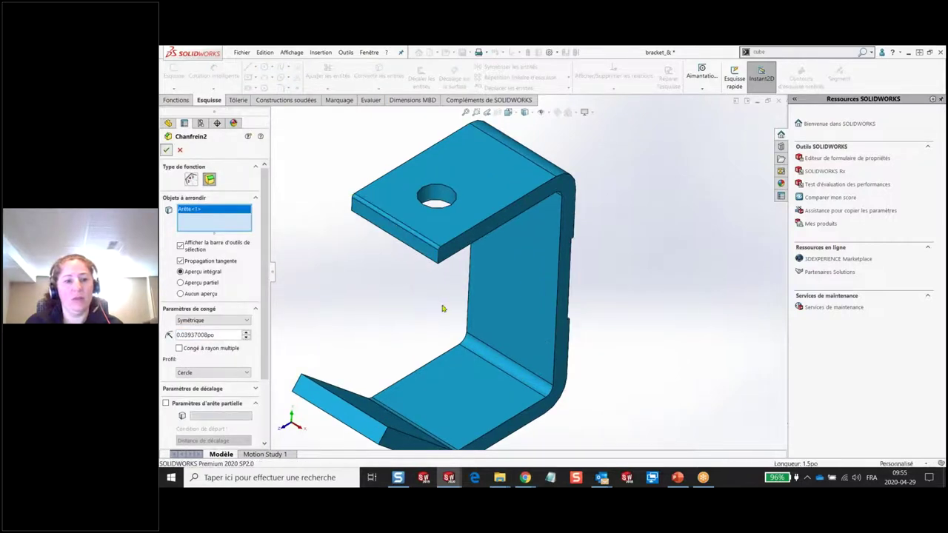
scroll(414, 258, down, 3)
scroll(436, 237, down, 3)
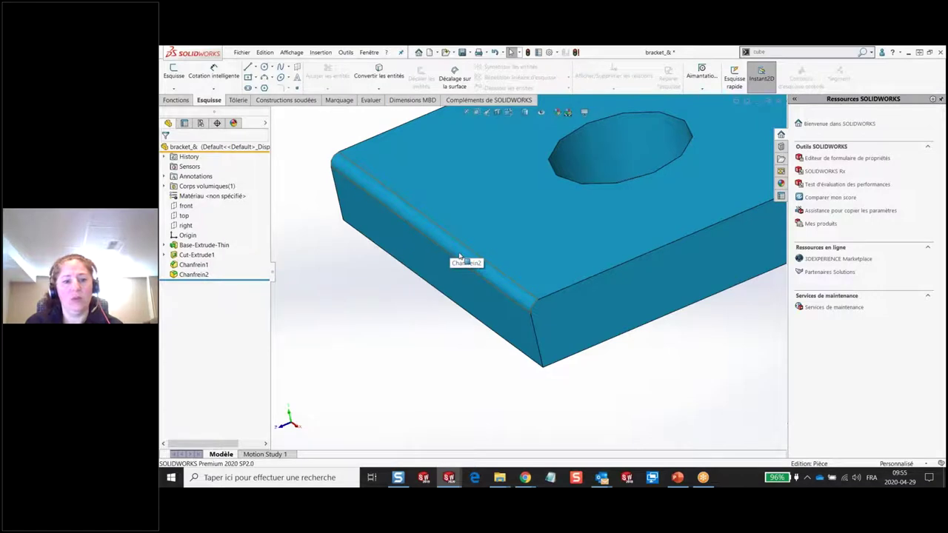
- Convert the fillet back into a chamfer and return to the slideshow
right_click(194, 274)
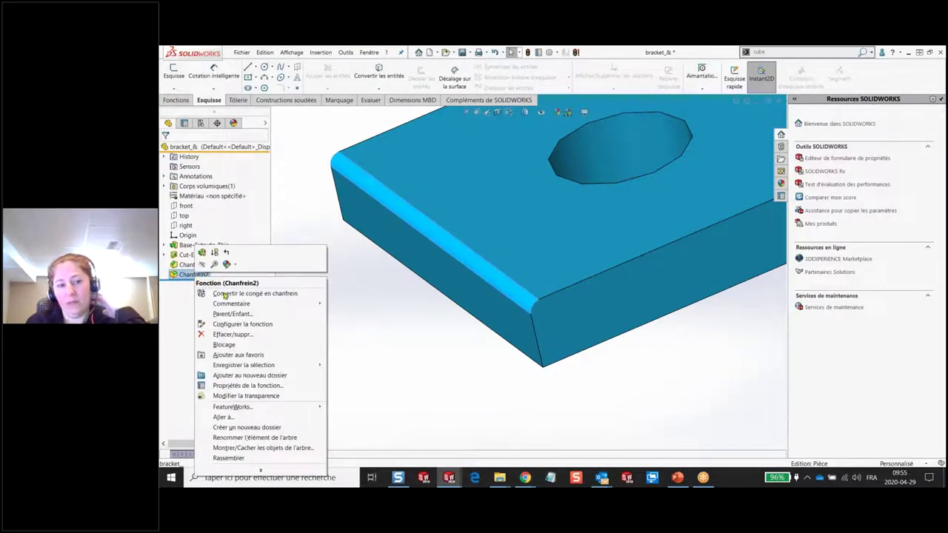
click(281, 295)
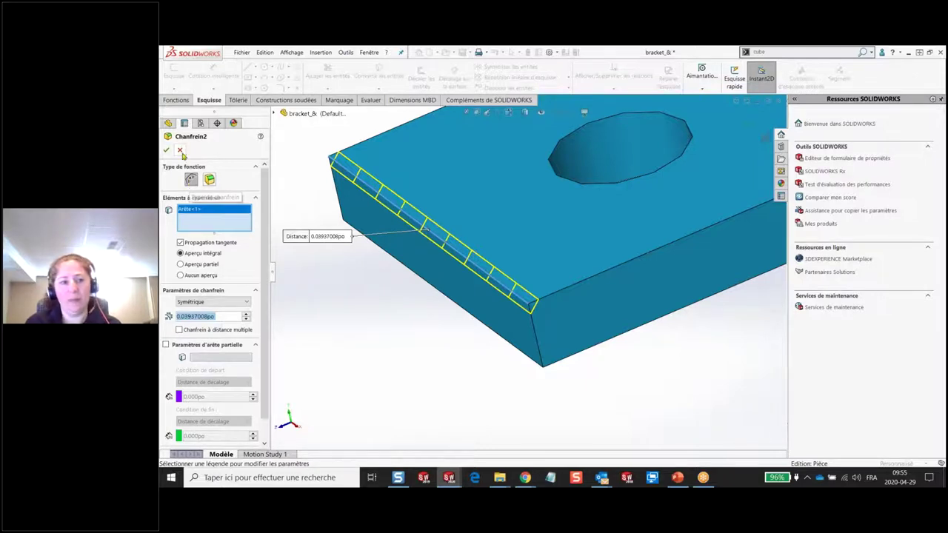
click(167, 150)
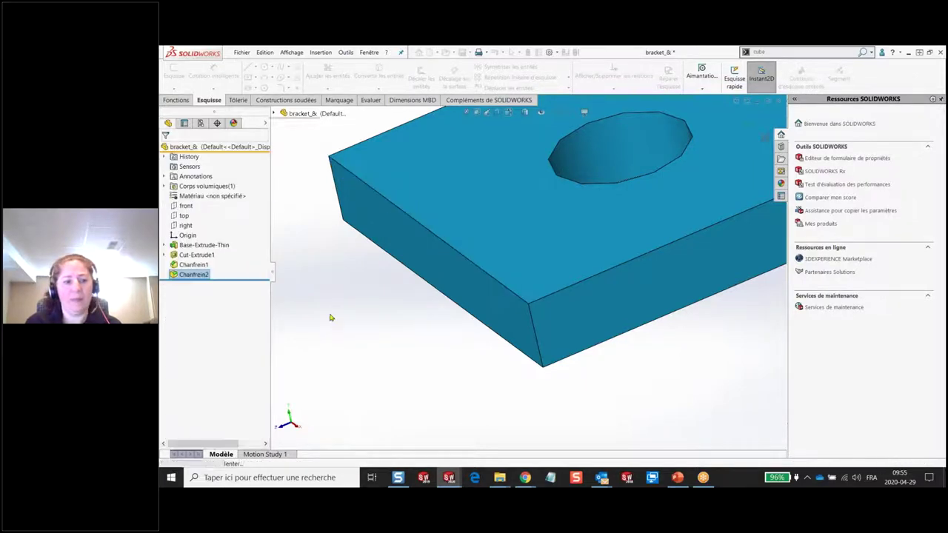
click(677, 478)
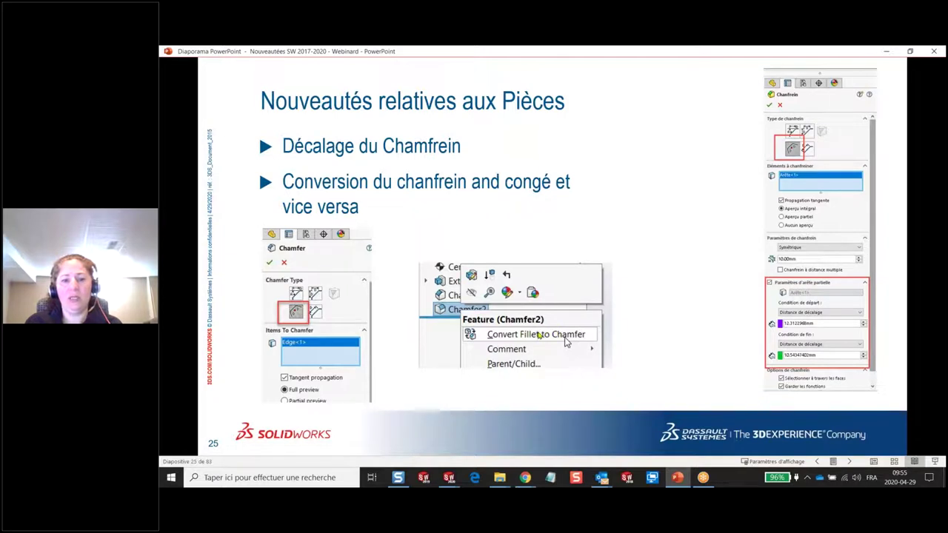
- Advance the slideshow to slide 26, "Pièces et Fonctions"
click(705, 317)
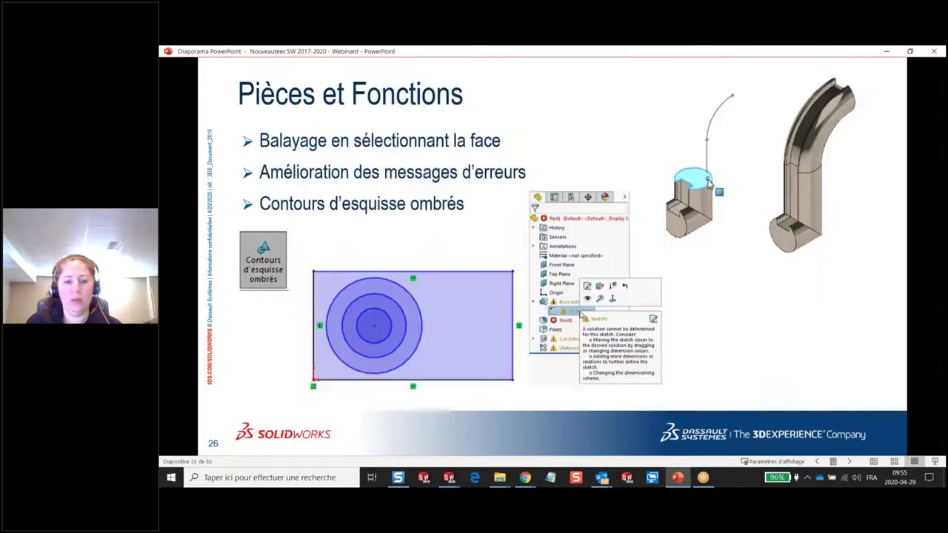
click(269, 141)
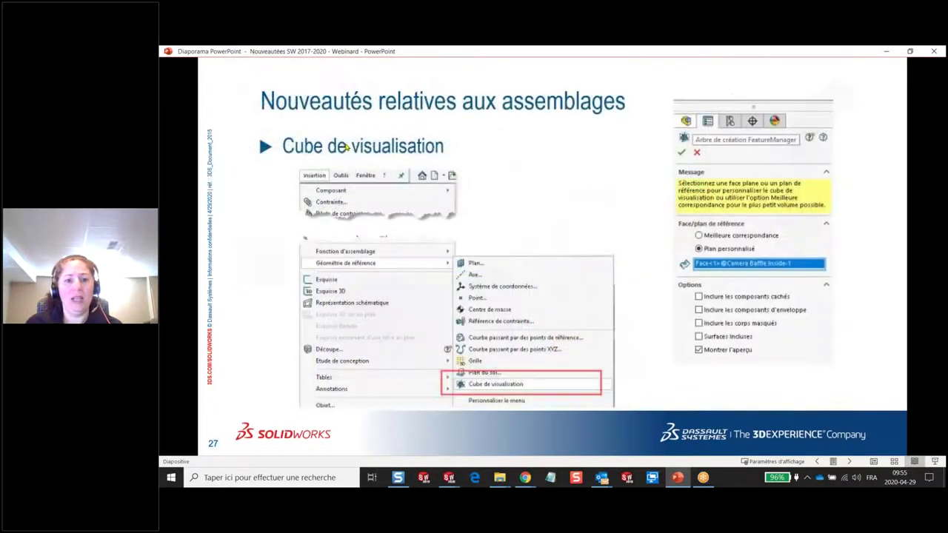
key(Left)
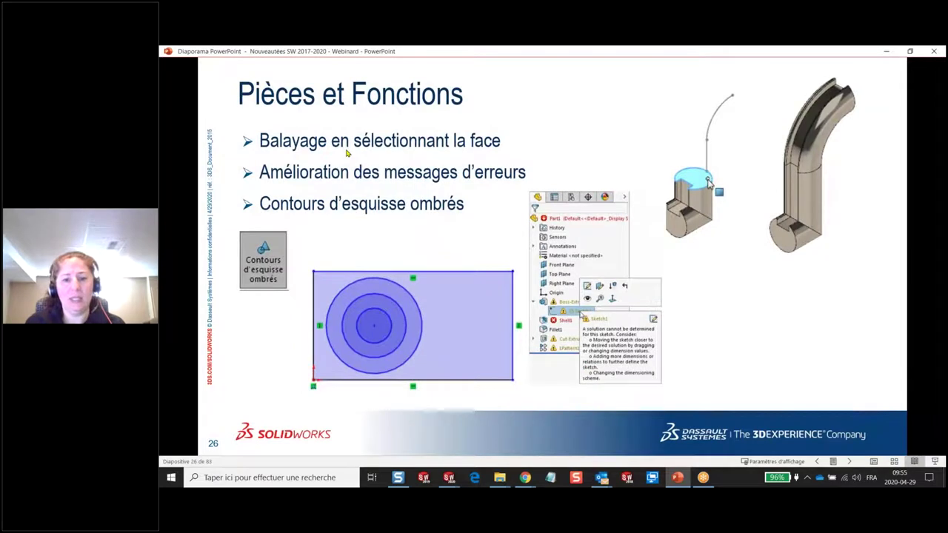
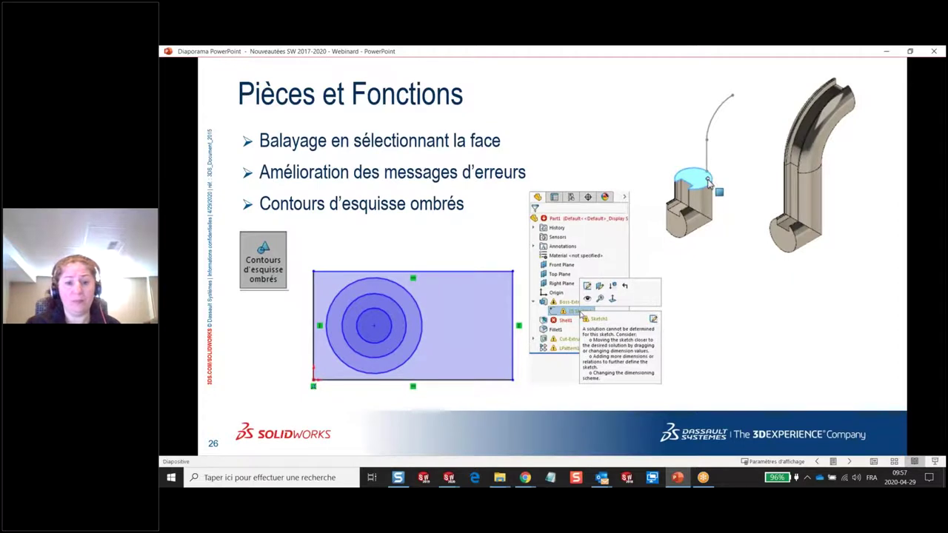
- Advance to slide 27, Cube de visualisation, and show the open SOLIDWORKS window previews
key(Right)
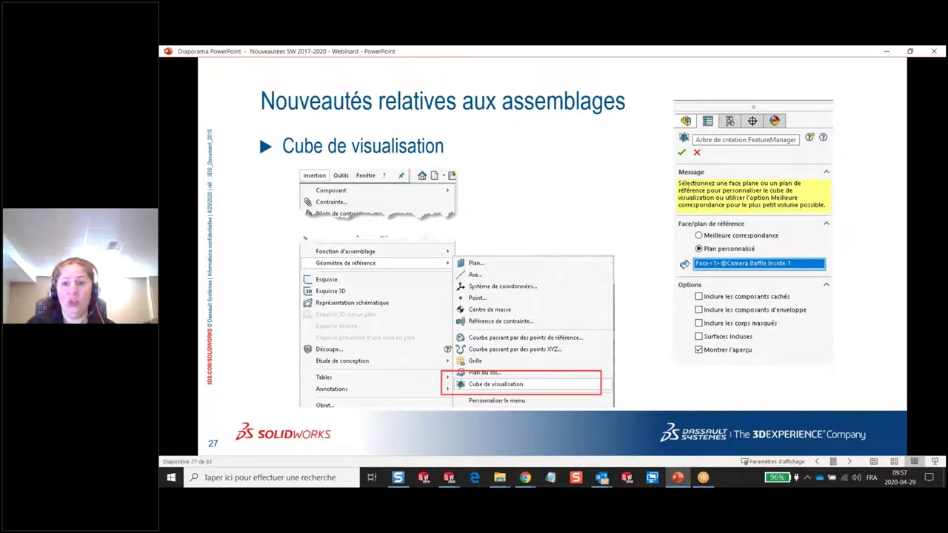
click(524, 477)
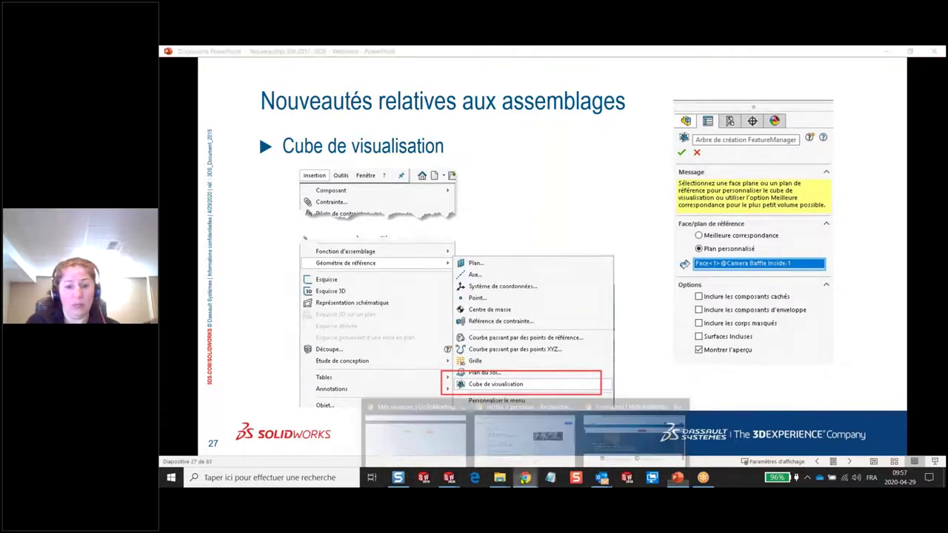
mouse_move(449, 477)
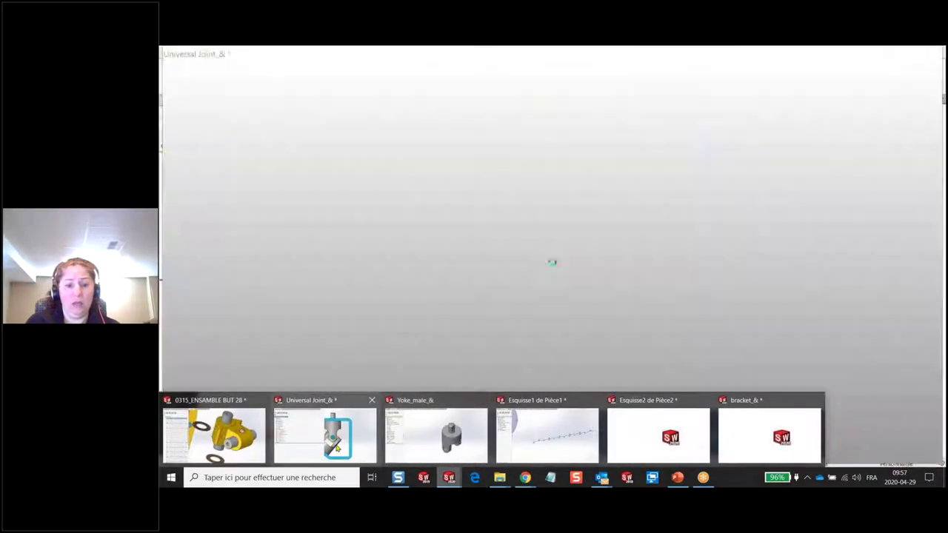
- Bring the Universal Joint assembly forward, rebuild it, and orbit to an oblique view
click(335, 444)
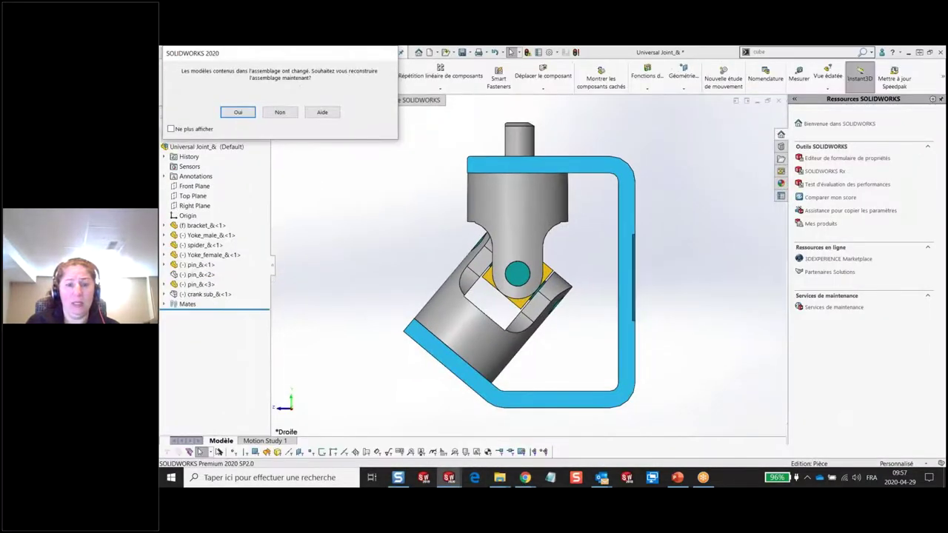
click(238, 113)
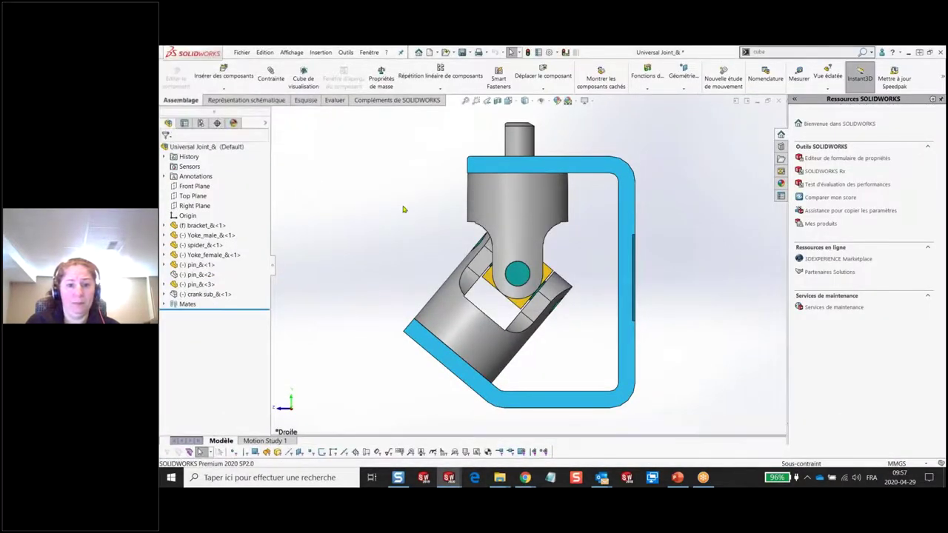
middle_drag(406, 211, 429, 232)
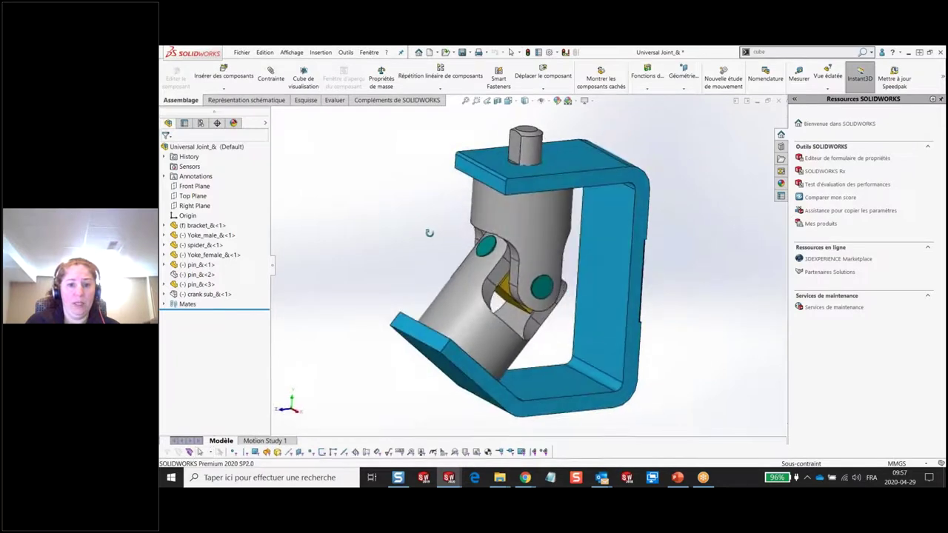
- Create a Cube de visualisation aligned to a Plan personnalisé on a bracket face
click(685, 92)
click(682, 79)
click(681, 81)
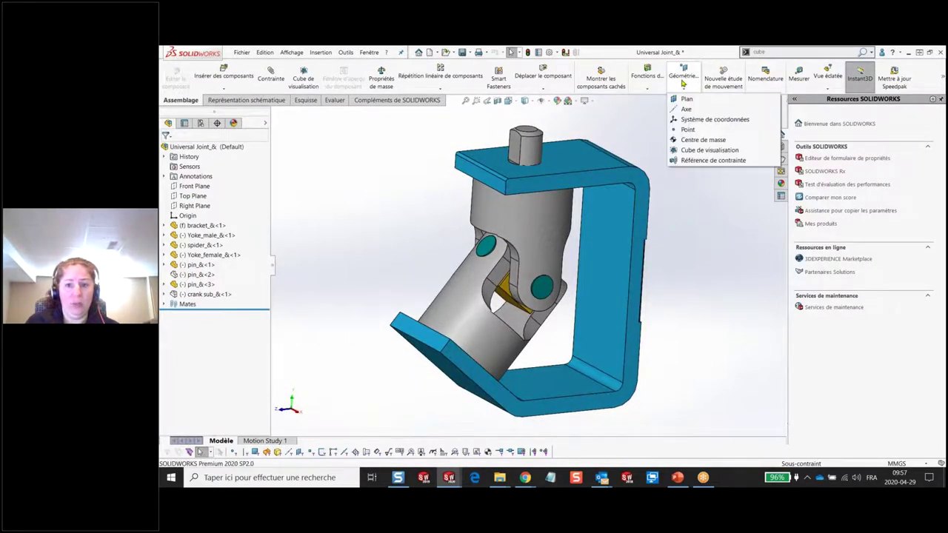
click(718, 151)
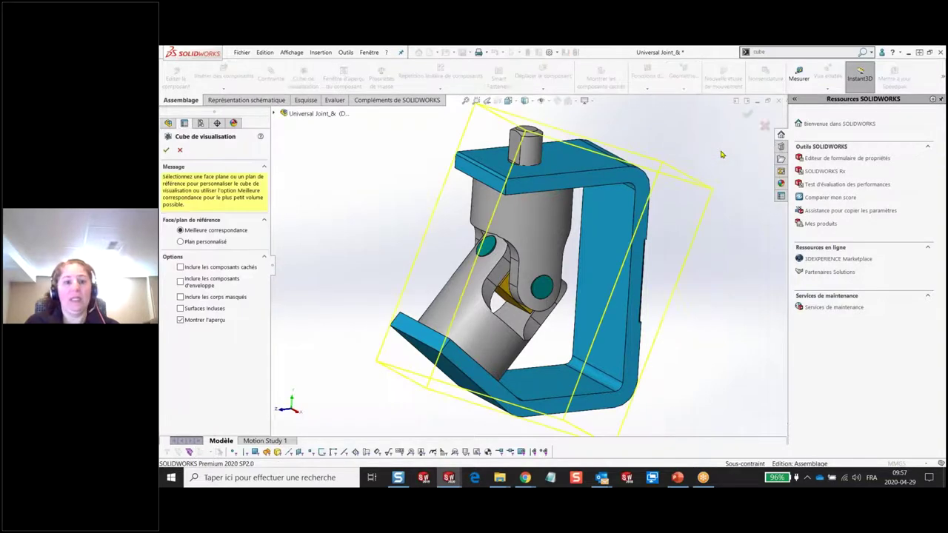
mouse_move(685, 220)
middle_down()
mouse_move(659, 186)
mouse_move(662, 195)
middle_up()
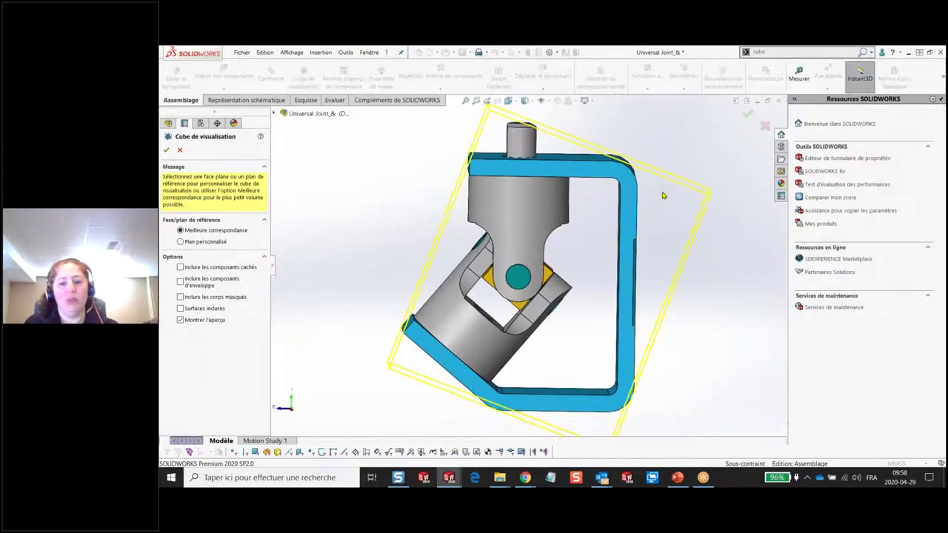
click(179, 242)
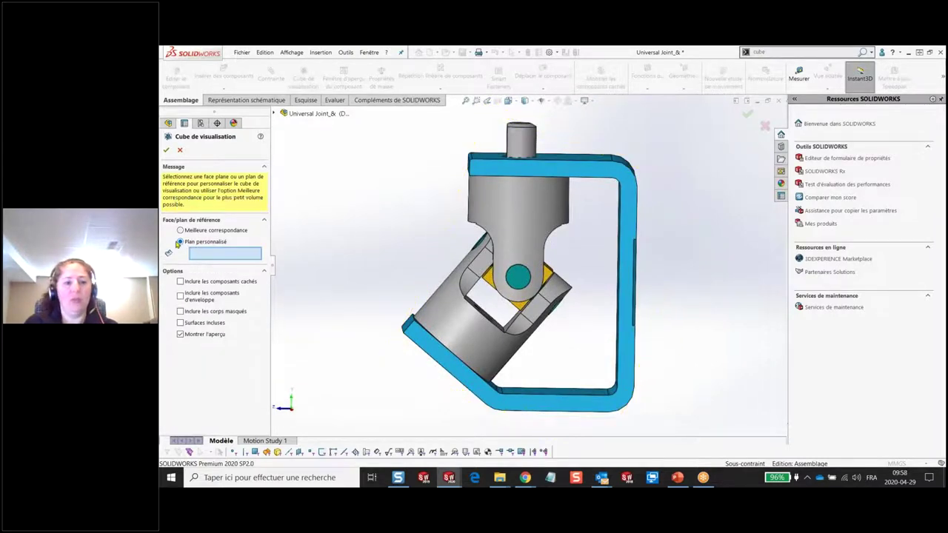
mouse_move(426, 253)
middle_down()
mouse_move(559, 393)
mouse_move(551, 333)
middle_up()
click(557, 389)
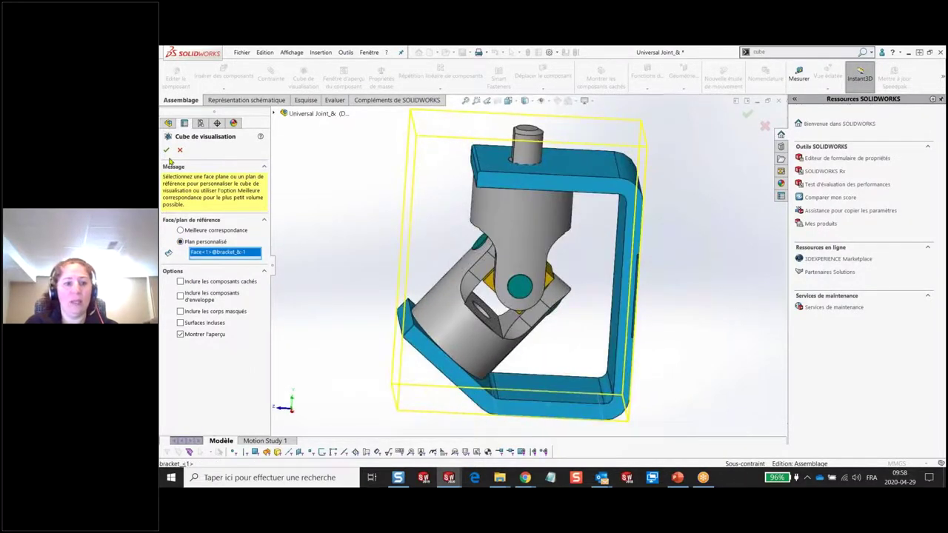
click(166, 150)
- Inspect the new Cube de visualisation feature, then bring up the file's summary properties
scroll(455, 221, up, 2)
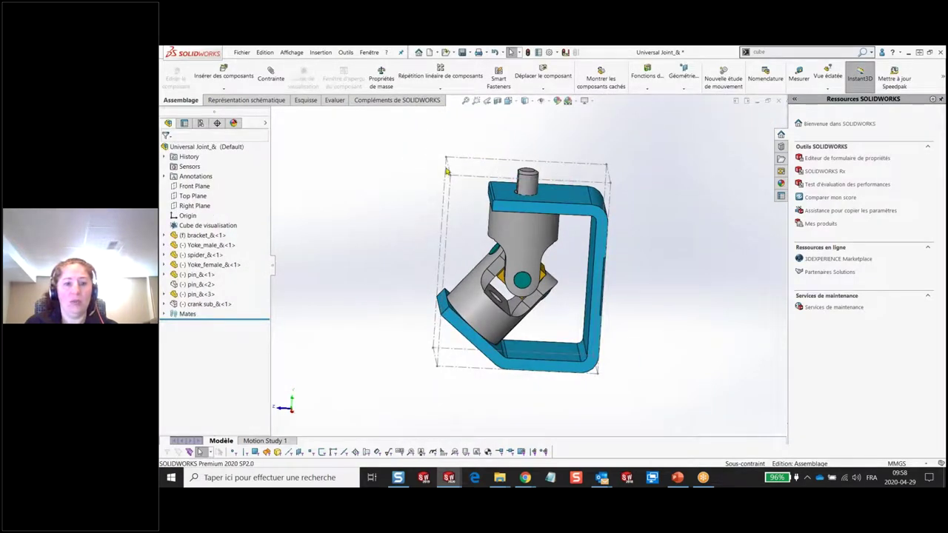
click(211, 226)
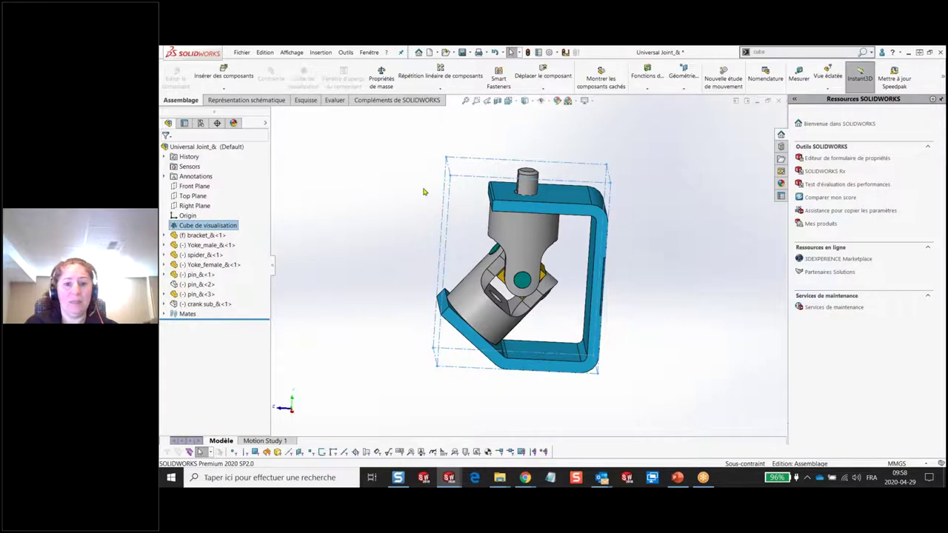
click(463, 172)
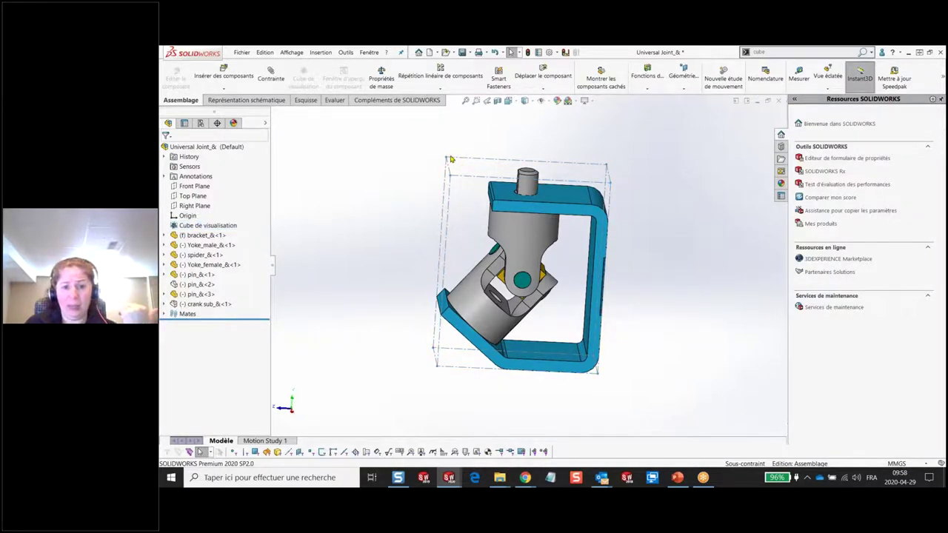
middle_drag(385, 215, 415, 222)
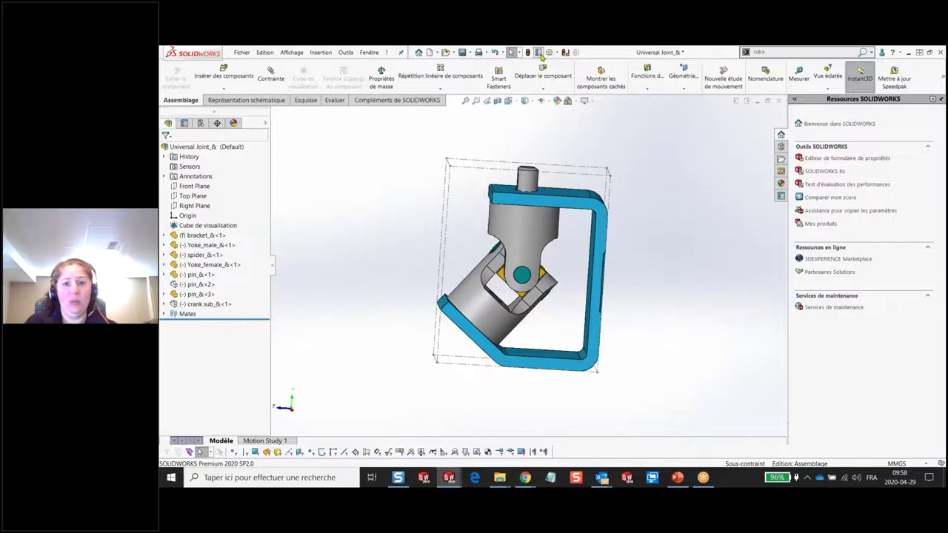
click(539, 50)
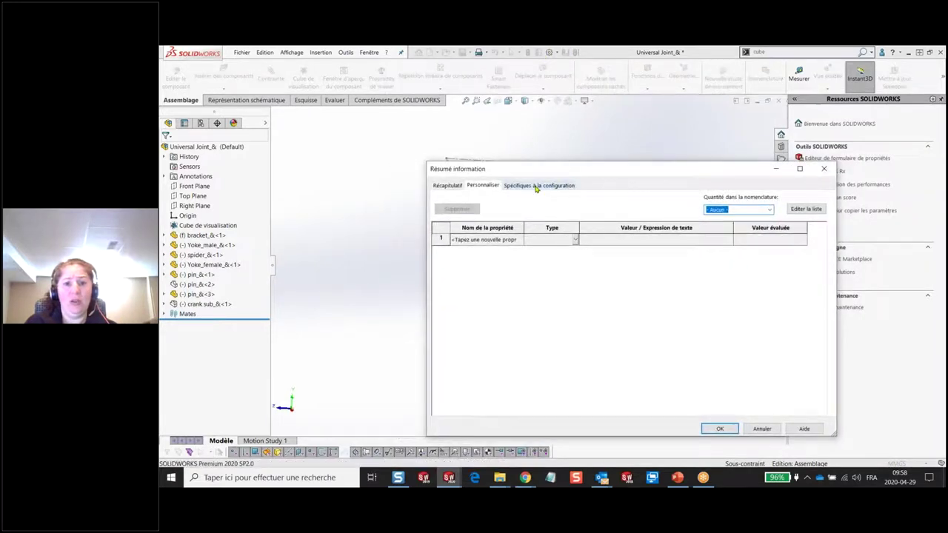
- Review the configuration-specific box length, width, thickness and volume properties with autofitted columns, then close
click(536, 187)
drag(441, 239, 442, 275)
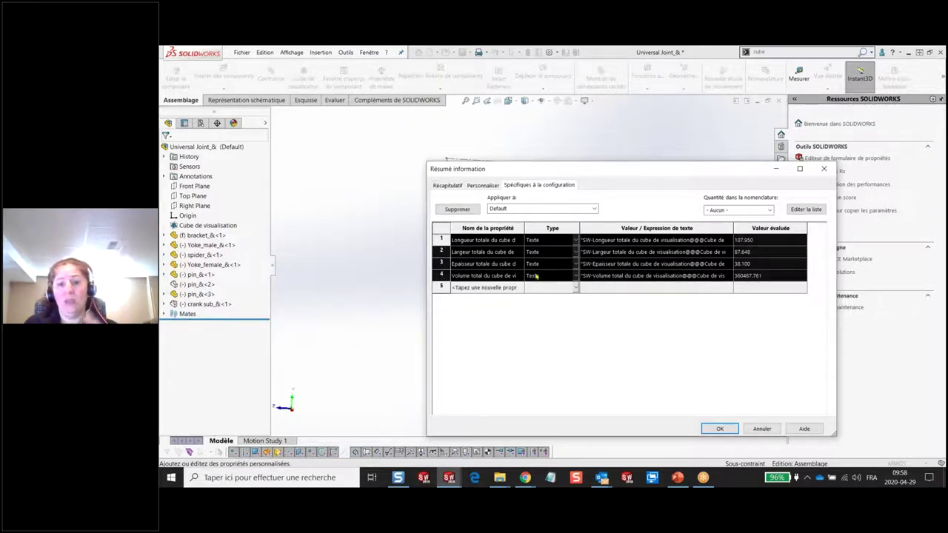
double_click(525, 227)
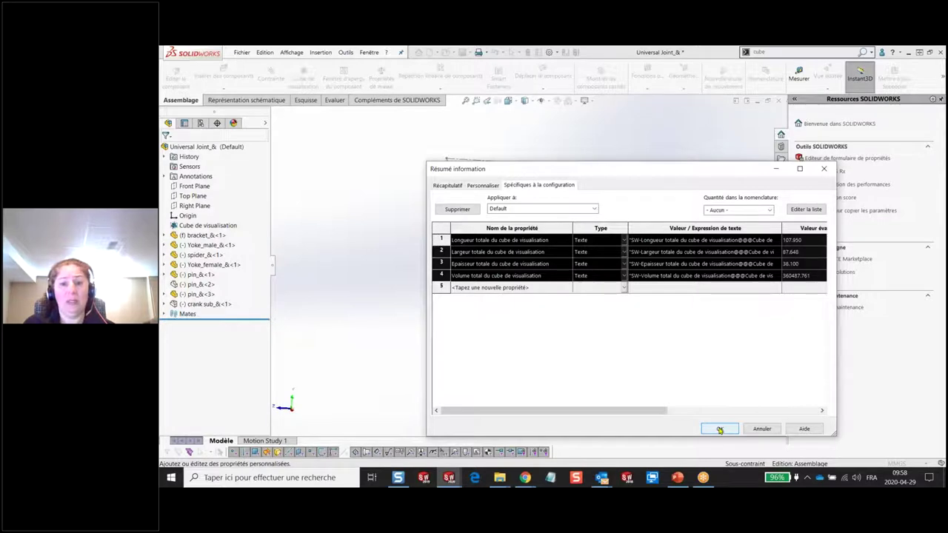
click(720, 430)
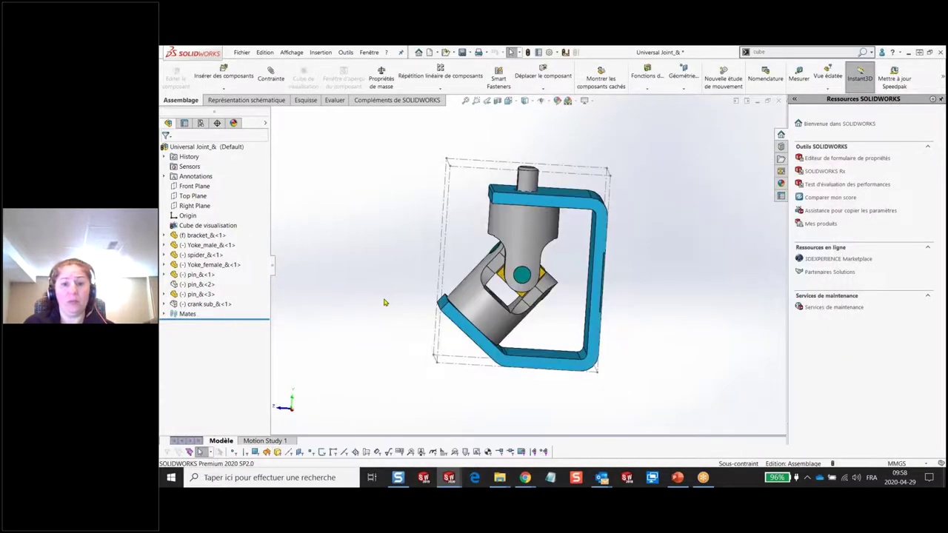
- Open the bracket part separately and add its own Cube de visualisation
click(585, 194)
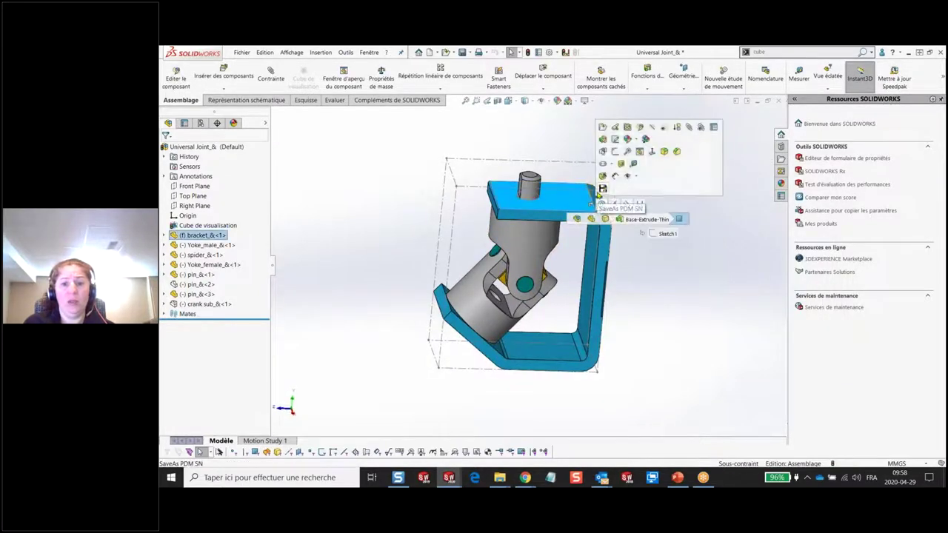
click(602, 126)
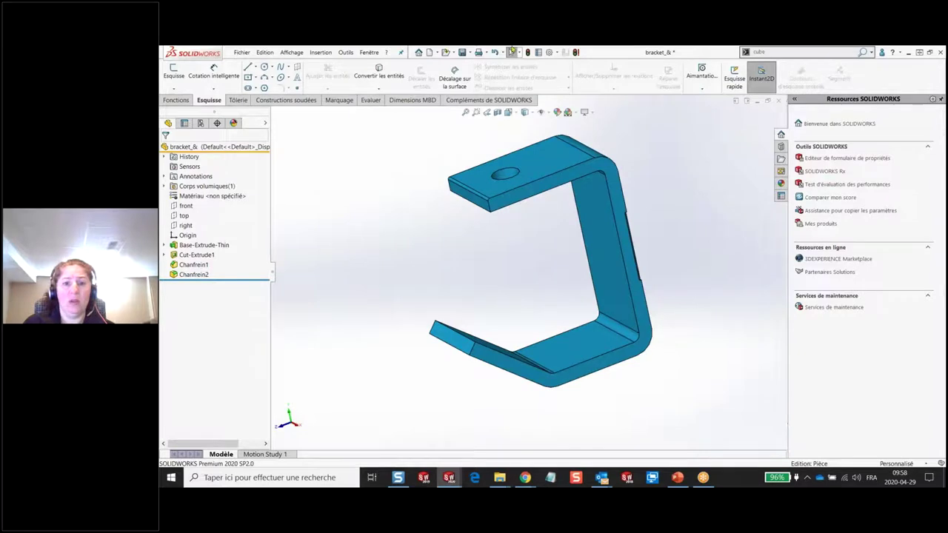
click(177, 101)
click(726, 78)
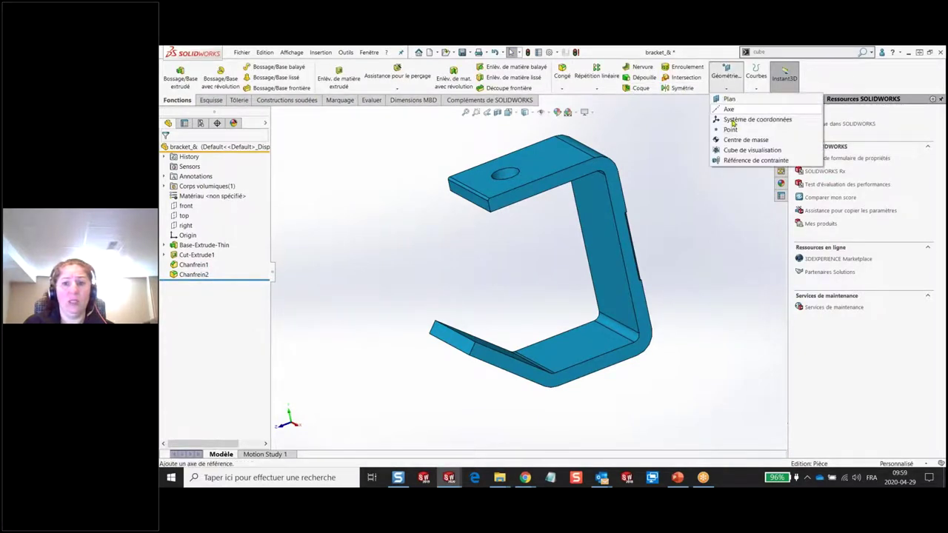
click(785, 153)
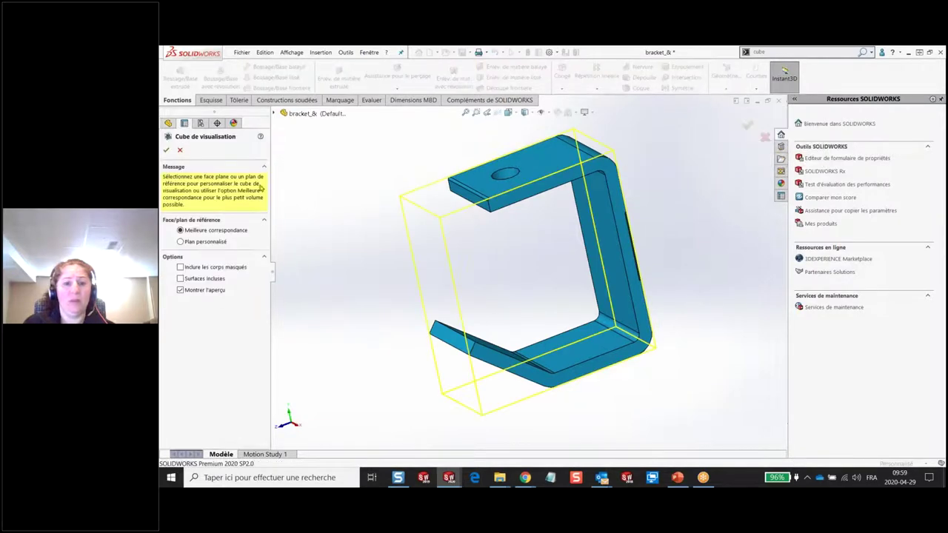
click(165, 150)
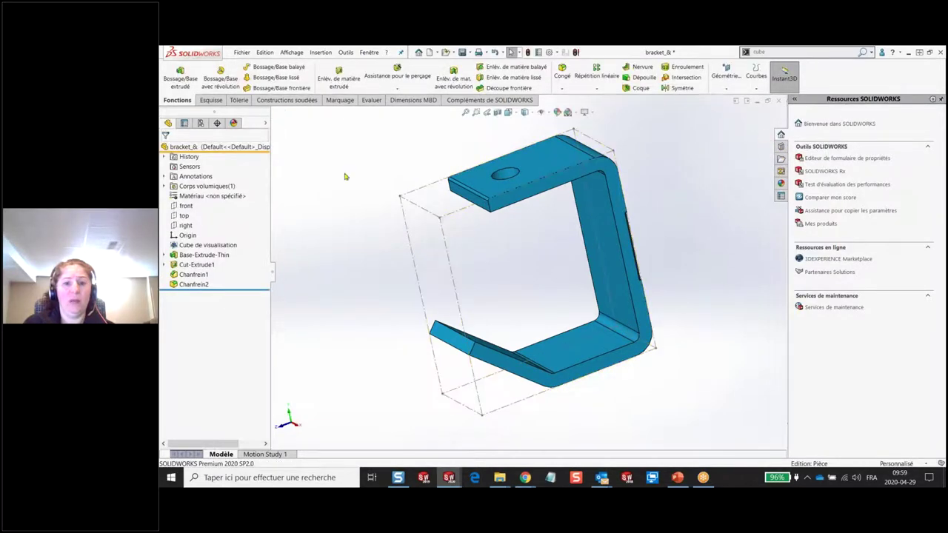
- Check the bracket's bounding box size properties, then orbit to inspect its Cube de visualisation
click(539, 52)
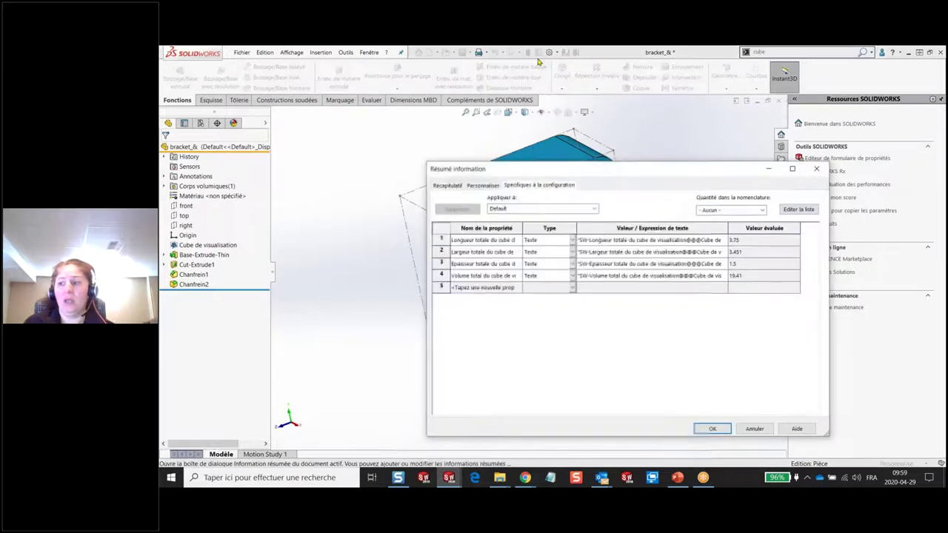
drag(441, 239, 446, 274)
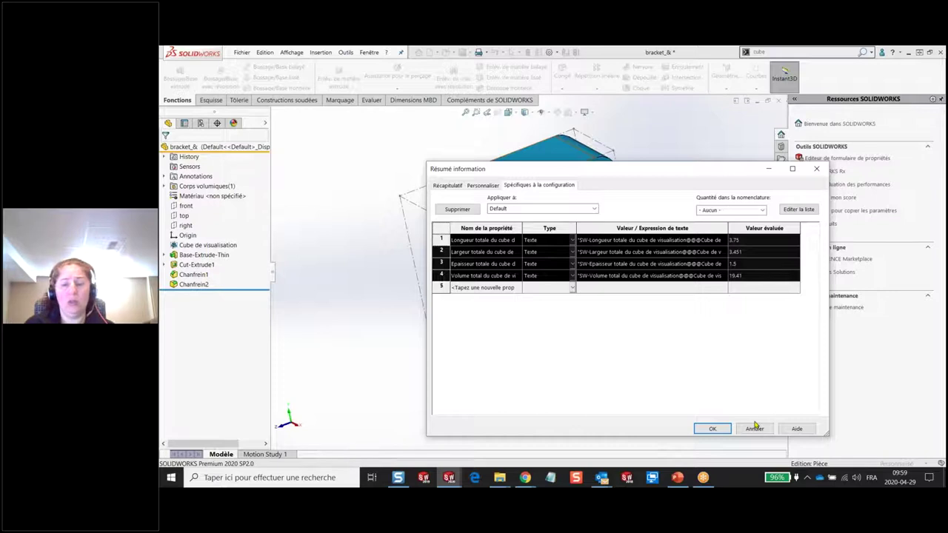
click(753, 431)
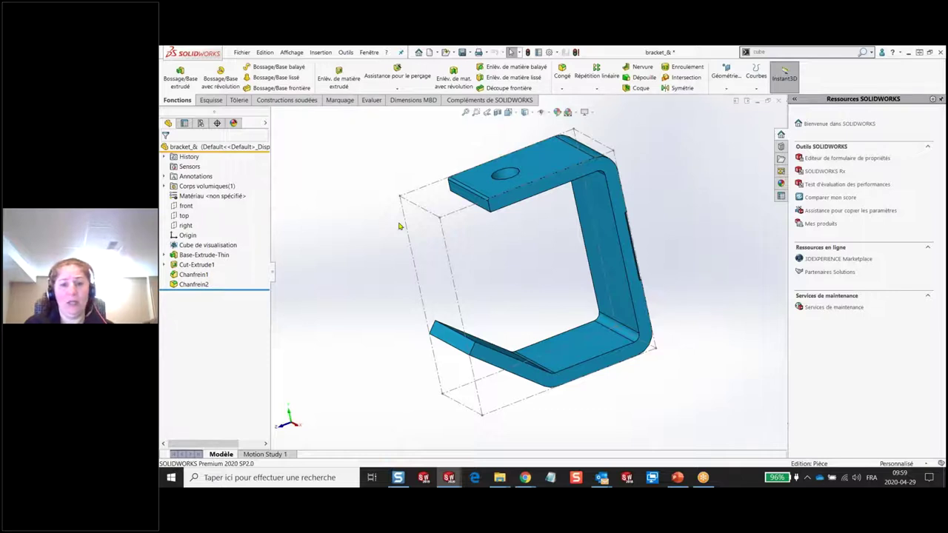
middle_drag(403, 249, 440, 200)
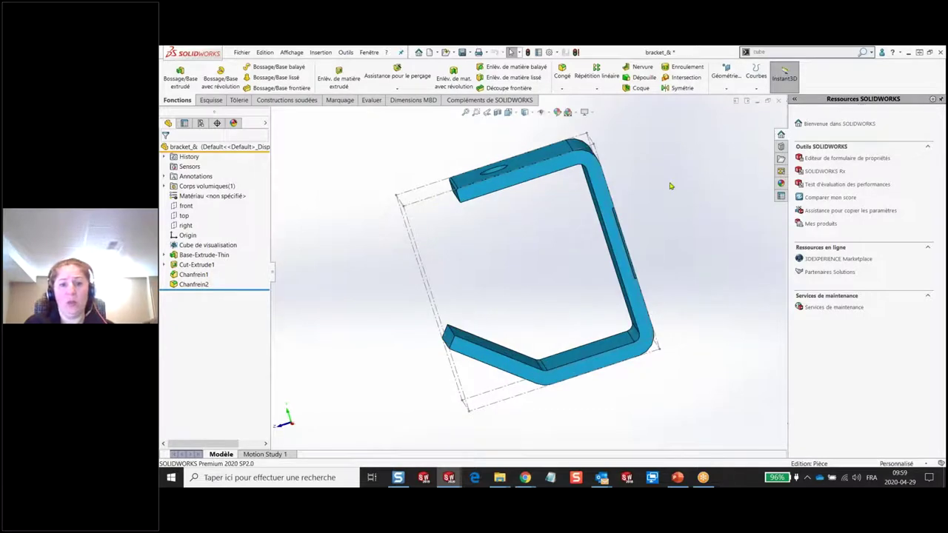
middle_drag(429, 194, 411, 192)
click(208, 245)
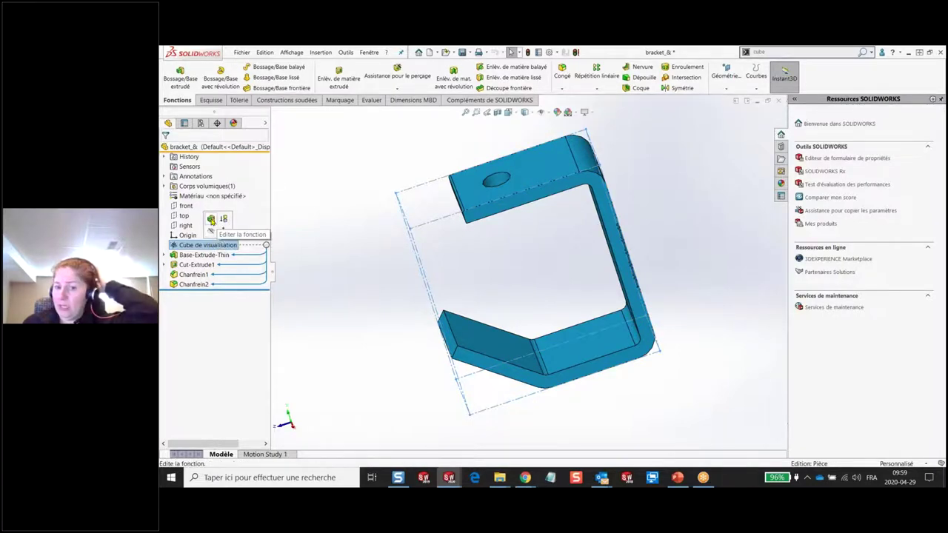
click(364, 290)
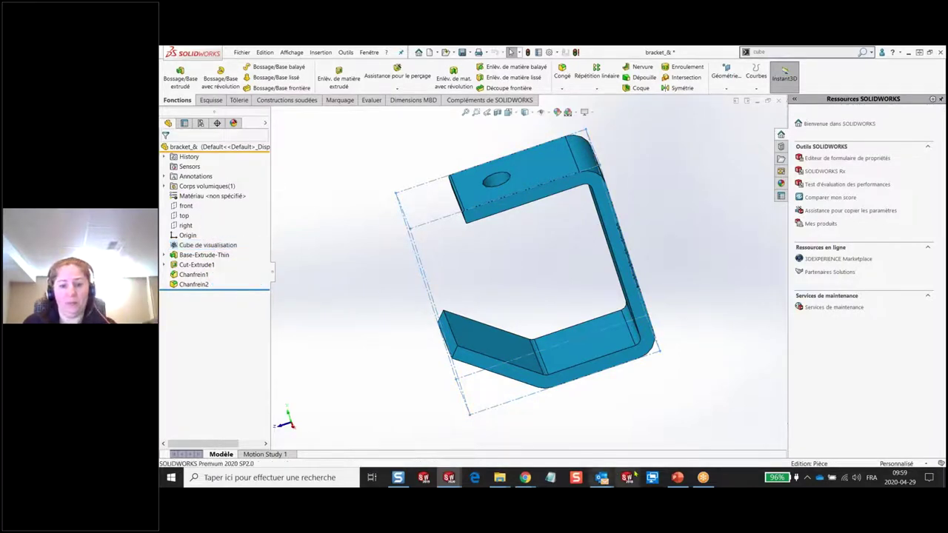
- Return to PowerPoint and advance past the bounding-box slide to slide 29, Fenêtre d'aperçu
click(677, 477)
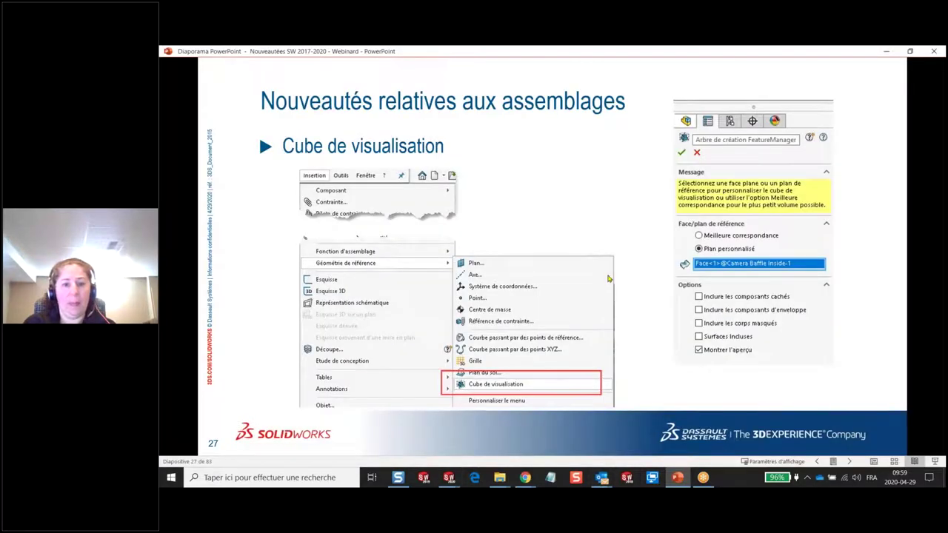
key(Right)
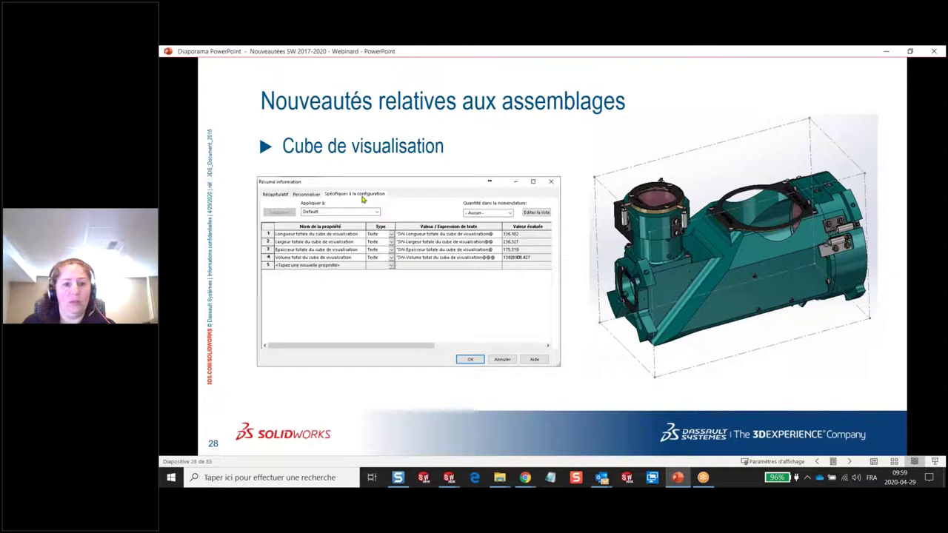
key(Right)
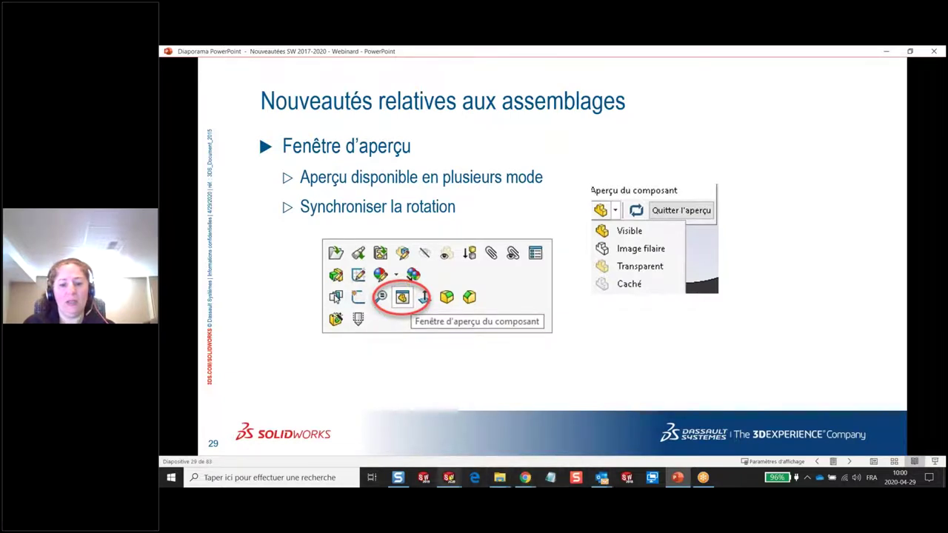
- Switch to SOLIDWORKS, collapse the resources pane, and reframe the 0315_ENSAMBLE BUT 28 assembly
mouse_move(449, 477)
click(214, 433)
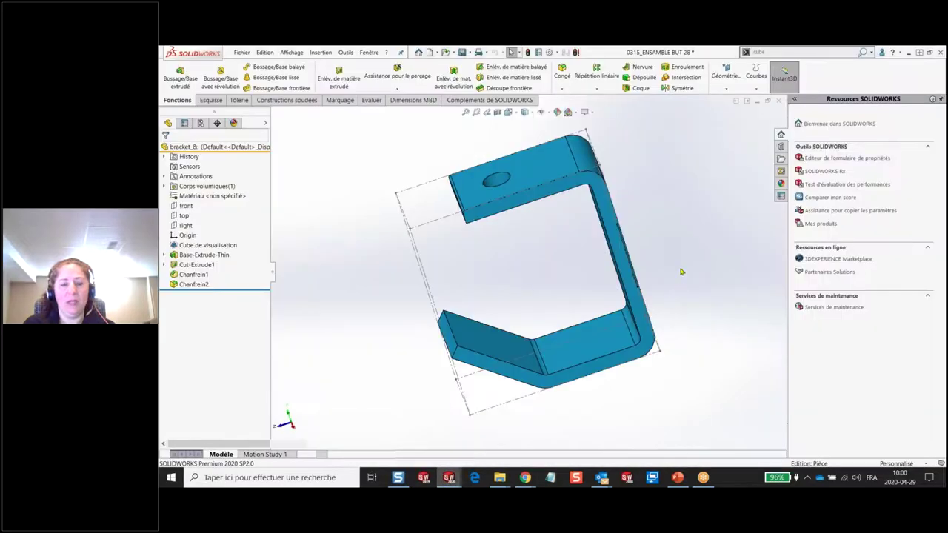
scroll(585, 267, up, 5)
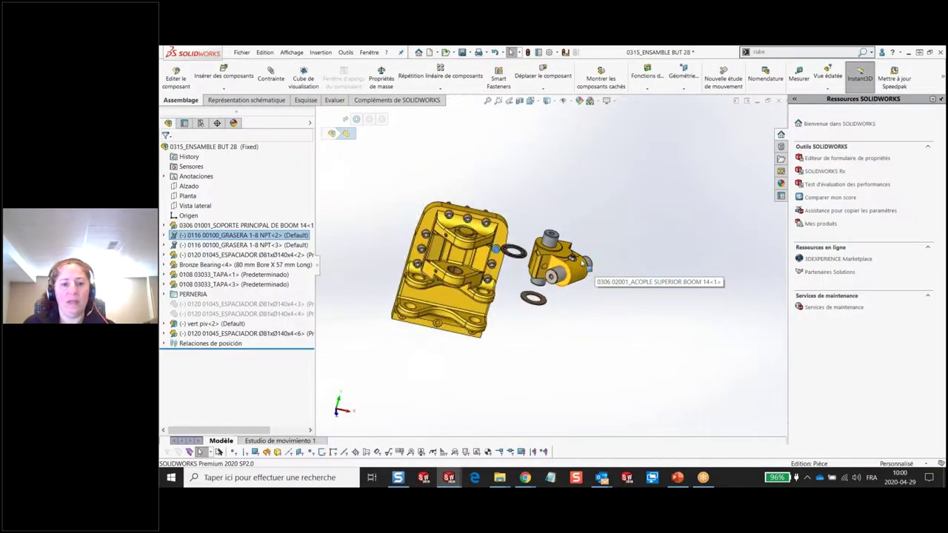
mouse_move(582, 262)
middle_down()
mouse_move(560, 271)
mouse_move(581, 244)
mouse_move(592, 255)
middle_up()
scroll(560, 272, down, 5)
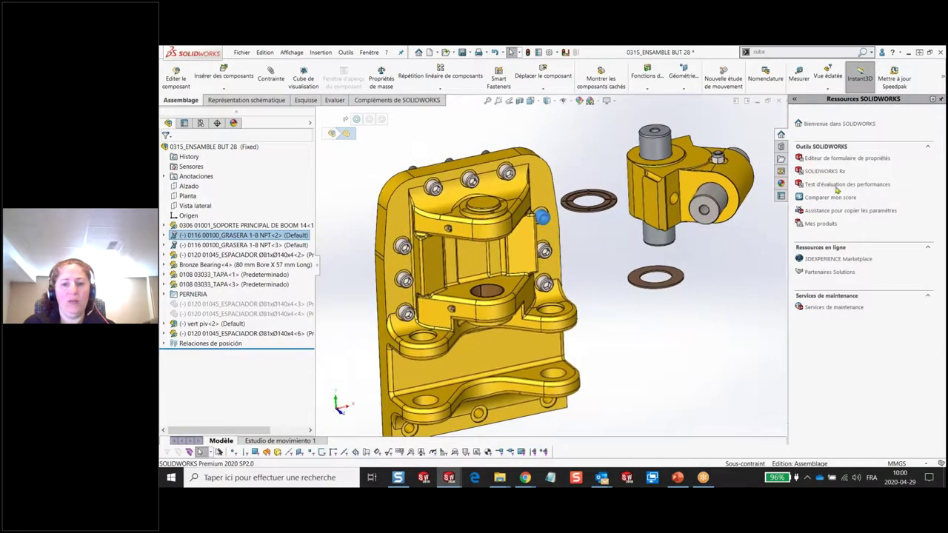
click(822, 274)
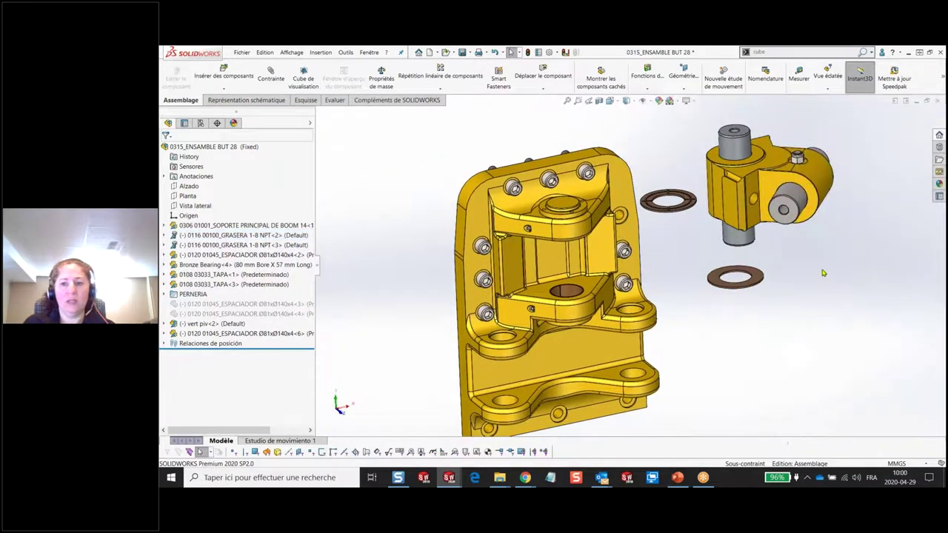
ctrl+middle_drag(822, 254, 770, 241)
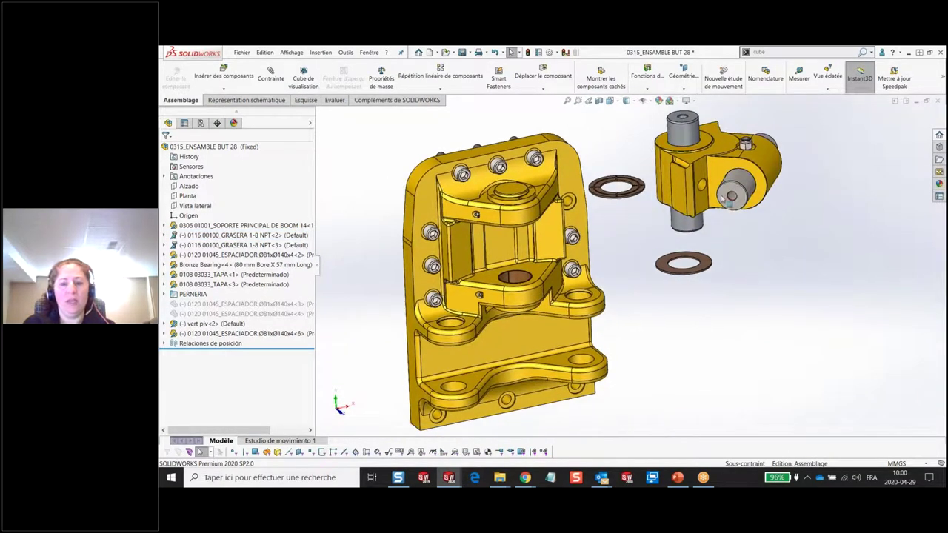
- Select the vert piv<2> sub-assembly and show it in a Fenêtre d'aperçu du composant
click(696, 144)
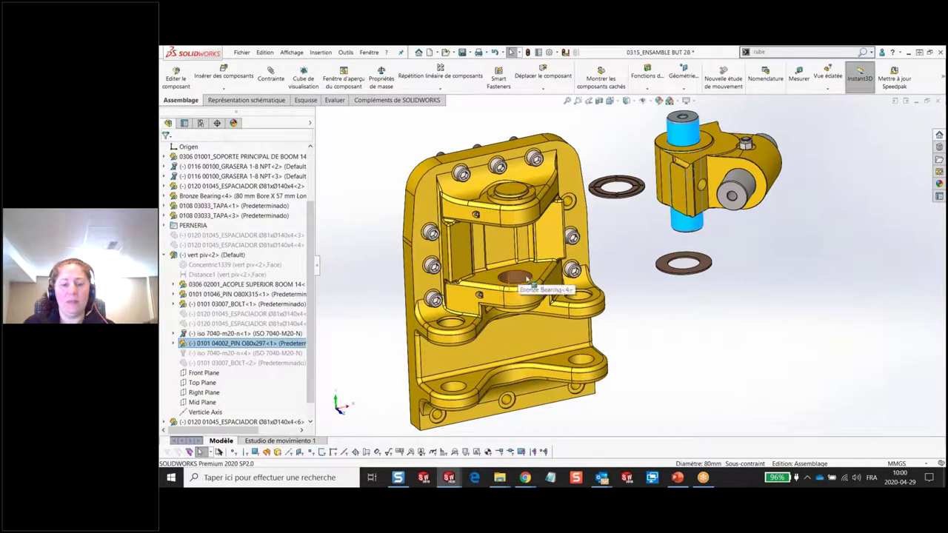
click(777, 339)
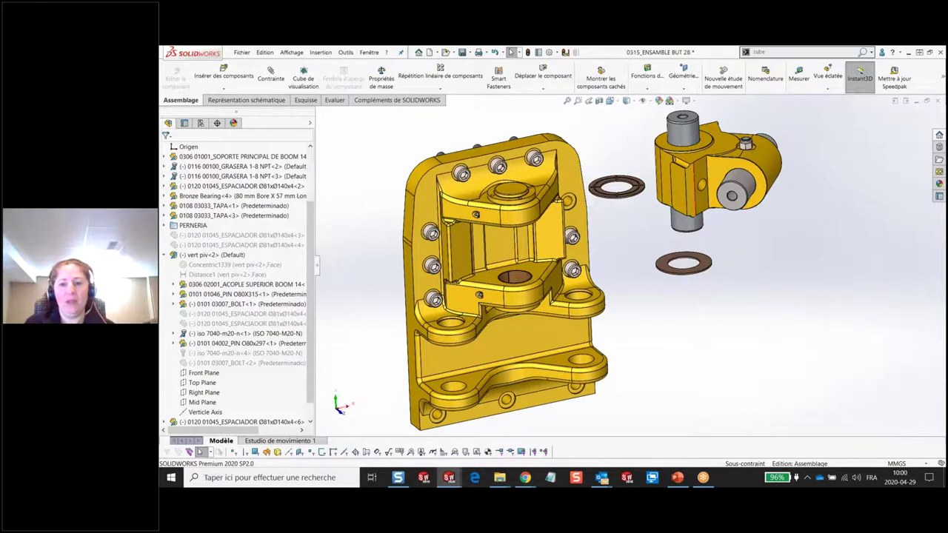
scroll(715, 144, down, 3)
click(714, 144)
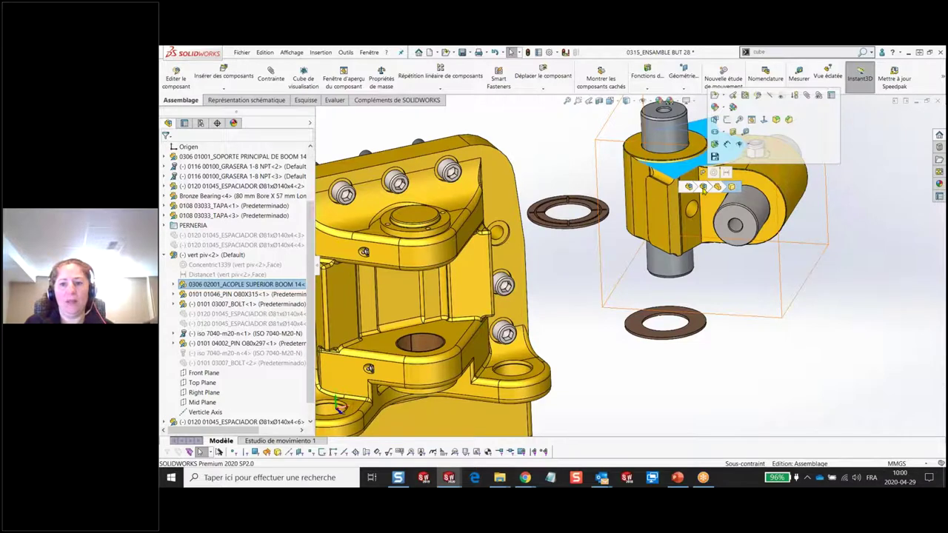
click(703, 188)
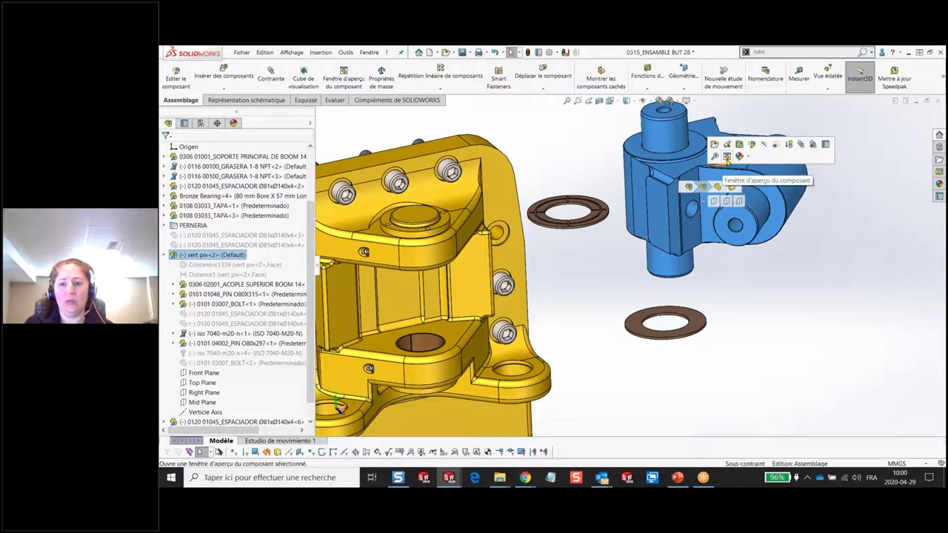
click(727, 159)
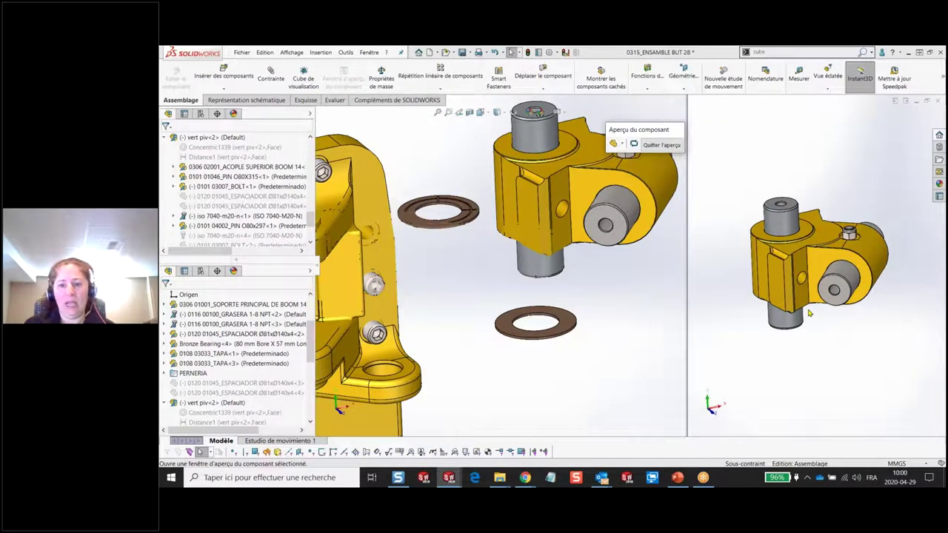
- Rotate the preview, centre the housing in the main view, and display the preview as Image filaire
mouse_move(836, 346)
middle_down()
mouse_move(822, 388)
mouse_move(815, 348)
mouse_move(804, 356)
middle_up()
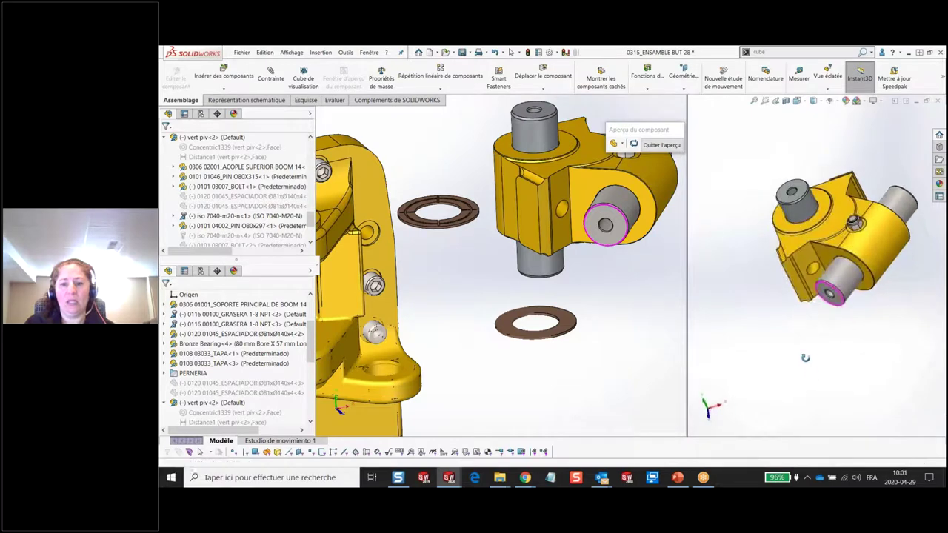
middle_drag(417, 308, 399, 300)
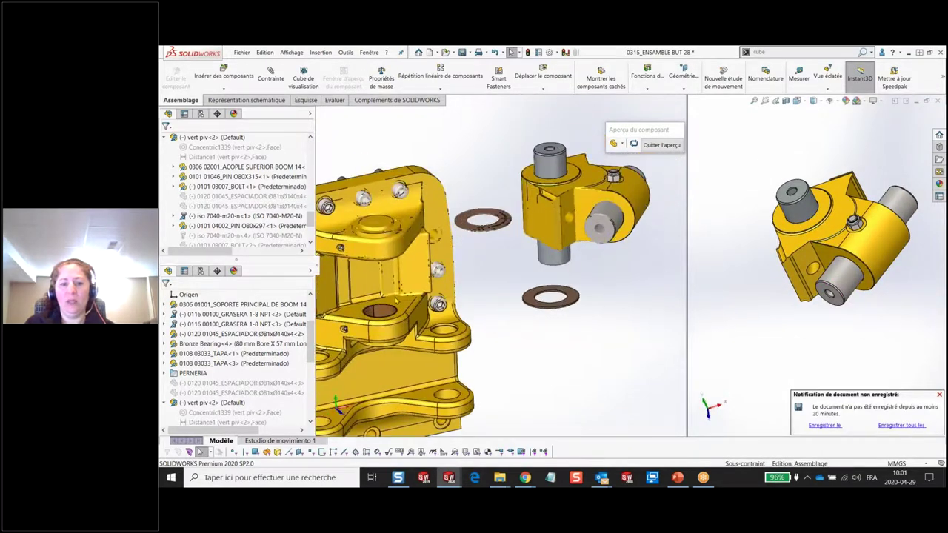
mouse_move(456, 311)
middle_down()
mouse_move(598, 241)
mouse_move(522, 265)
middle_up()
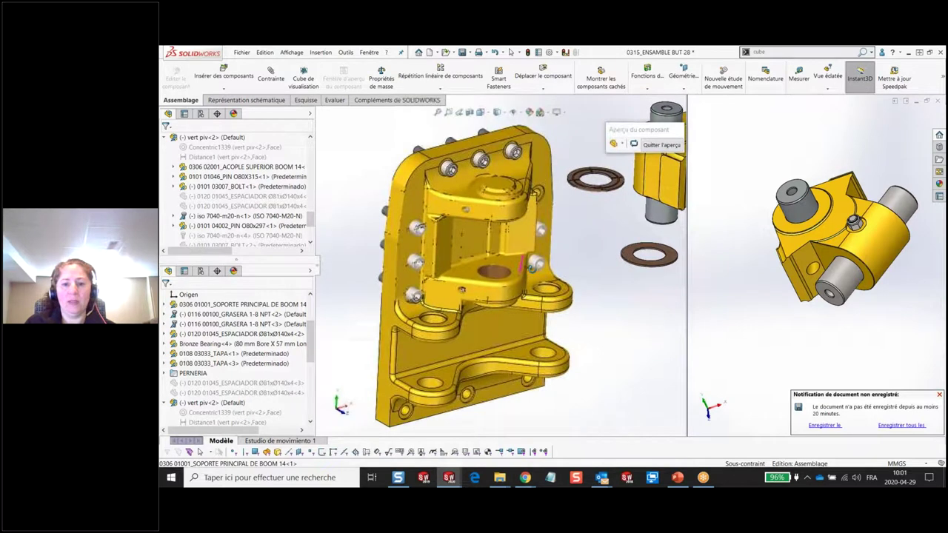
click(622, 144)
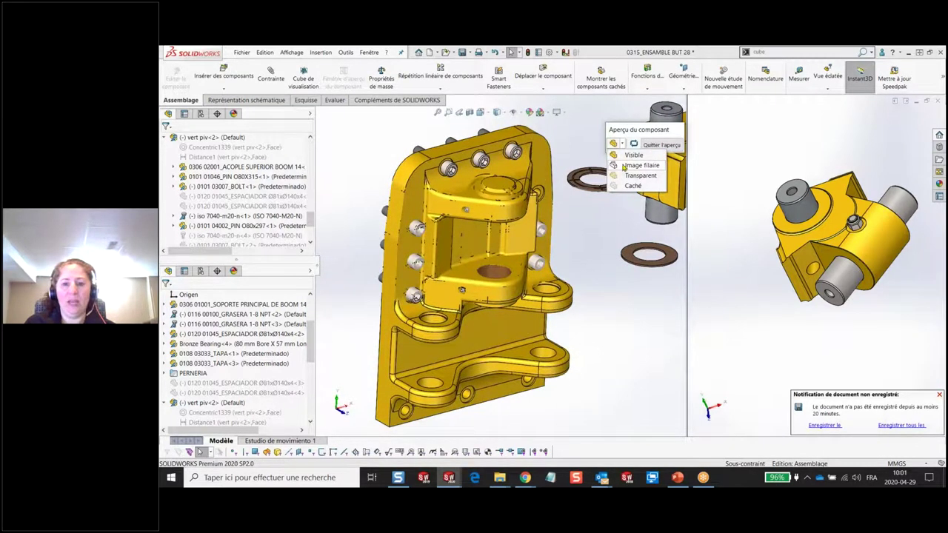
click(626, 165)
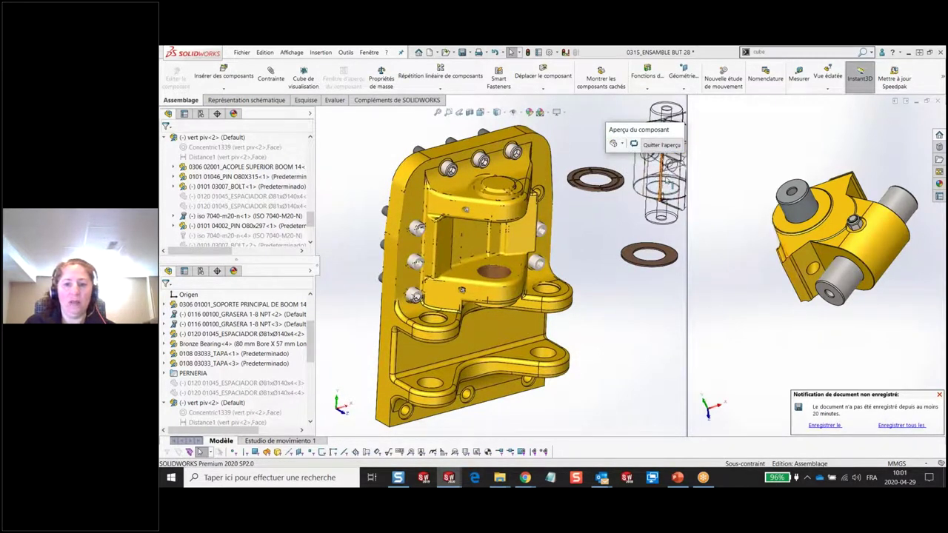
- Mate the pin's cylindrical face into the bronze bearing bore on the housing
scroll(854, 293, down, 3)
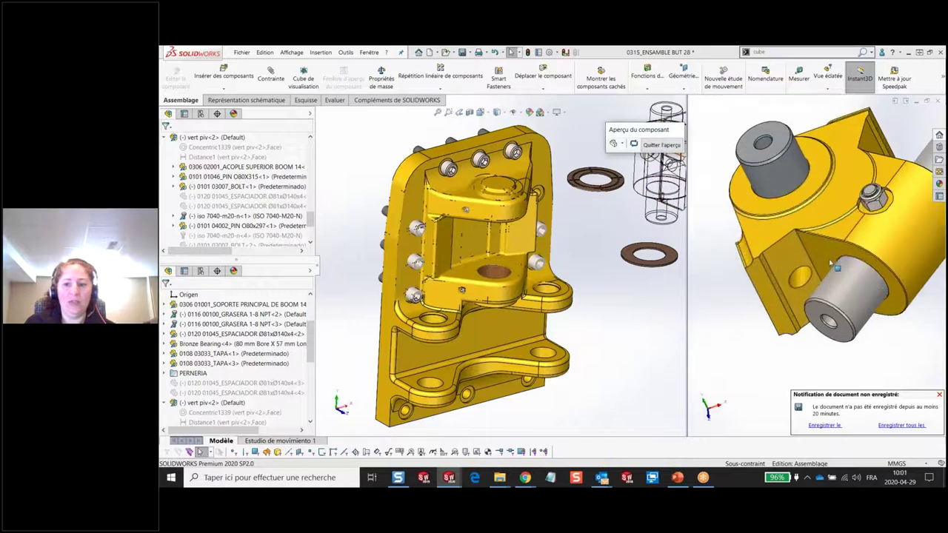
click(853, 294)
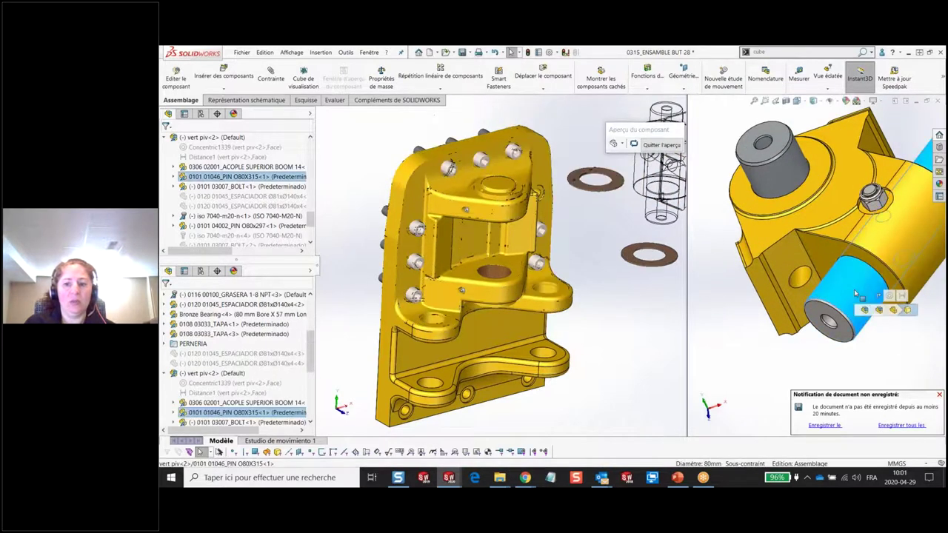
click(496, 274)
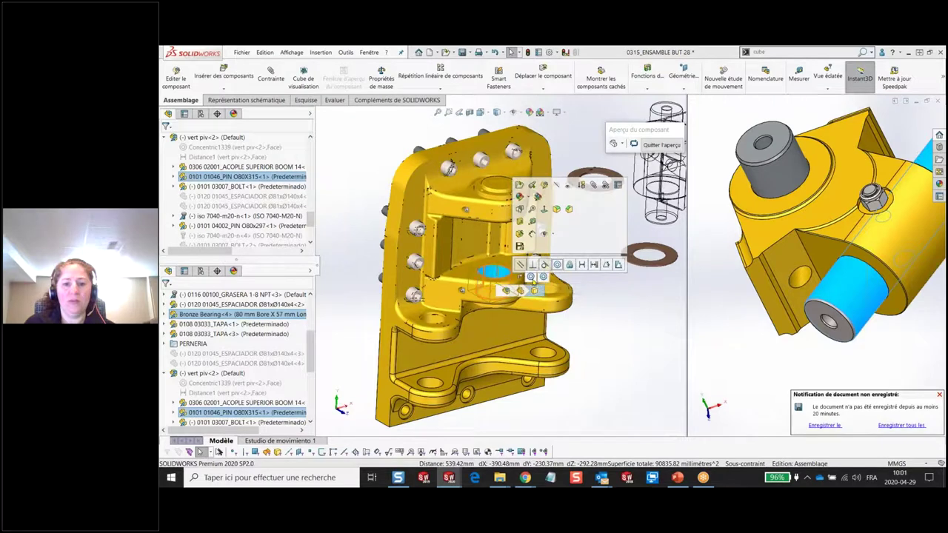
click(556, 265)
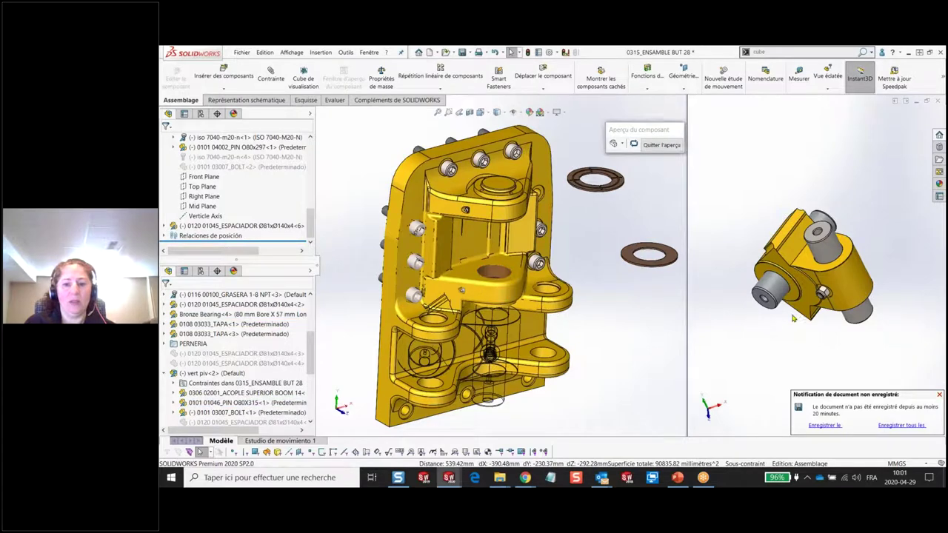
- Try mating a flat sub-assembly face to the housing, then cancel the conflicting mate
middle_drag(790, 328, 800, 296)
scroll(800, 296, down, 5)
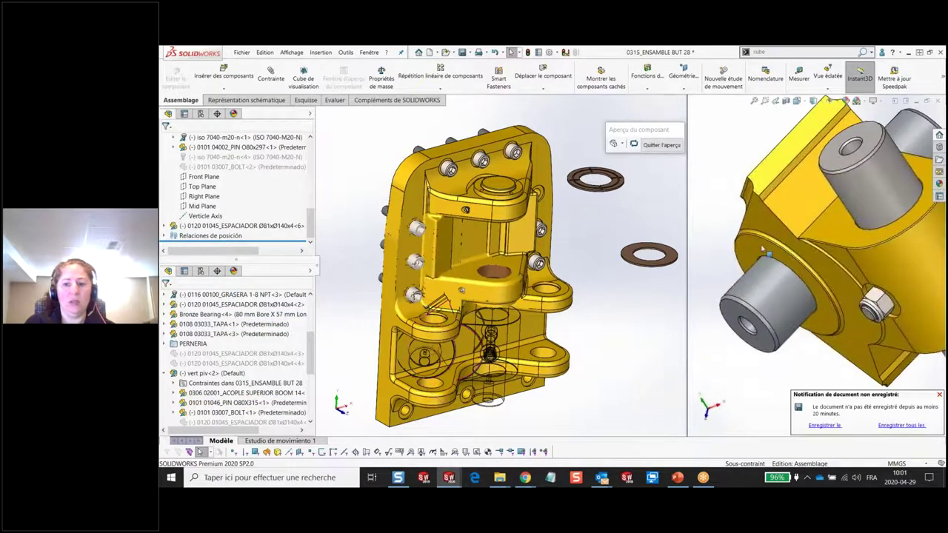
click(770, 285)
scroll(515, 270, down, 2)
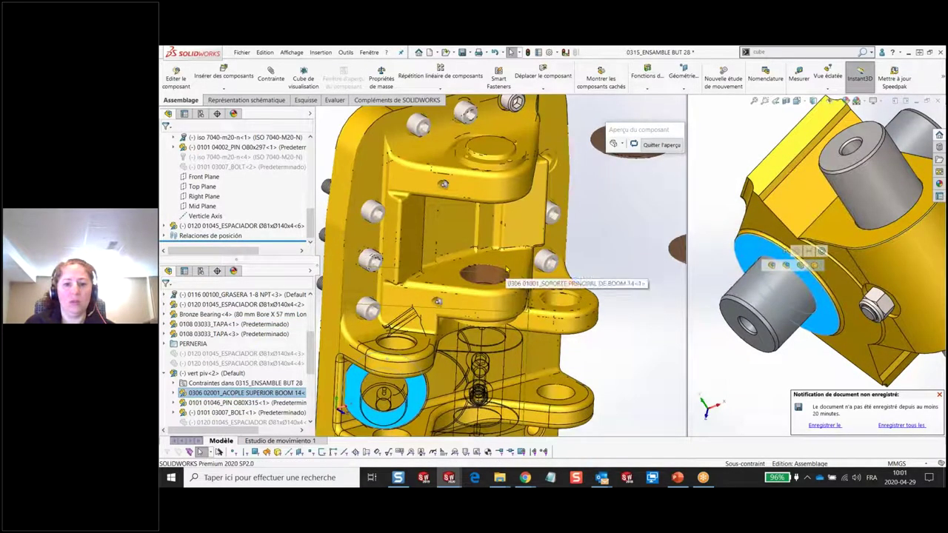
click(502, 265)
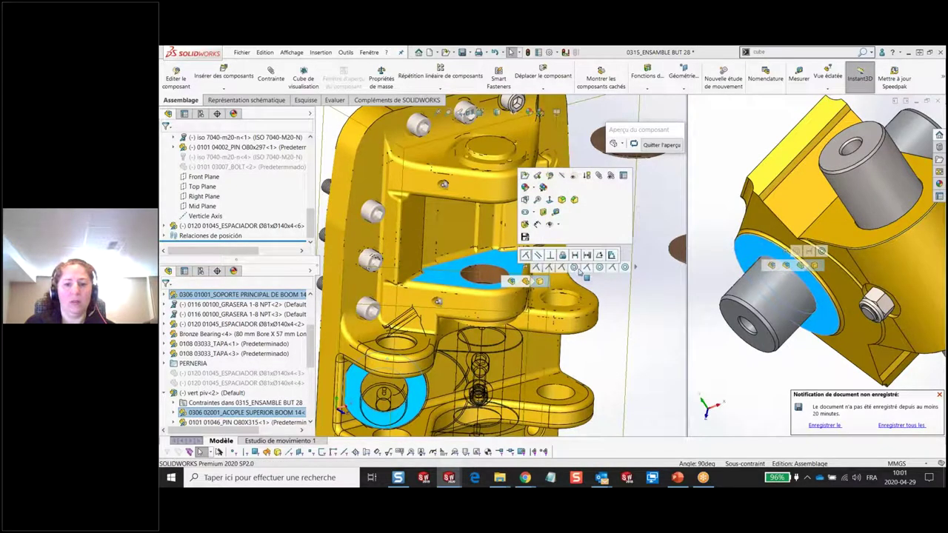
click(527, 257)
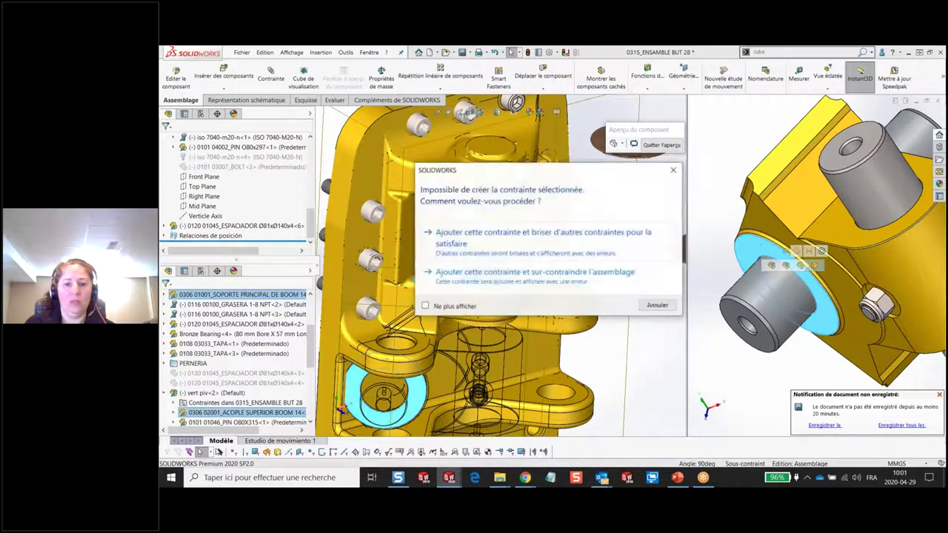
click(656, 306)
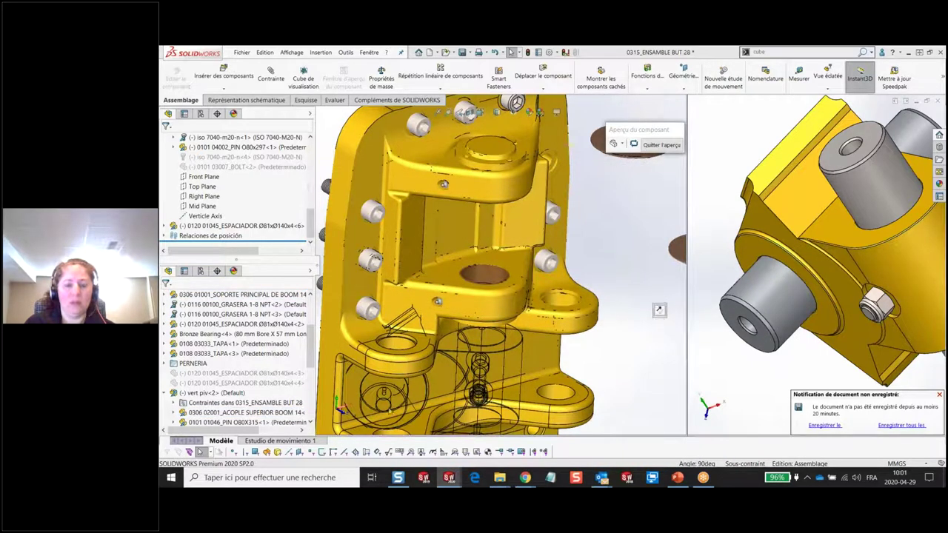
- Move the pin sub-assembly above the housing and reframe the main and preview views
drag(474, 392, 608, 260)
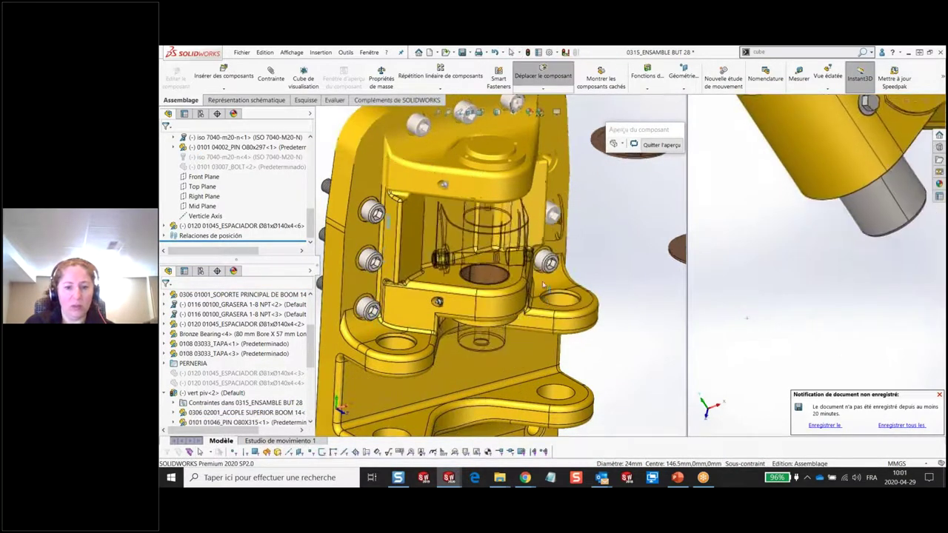
key(Escape)
scroll(807, 213, up, 2)
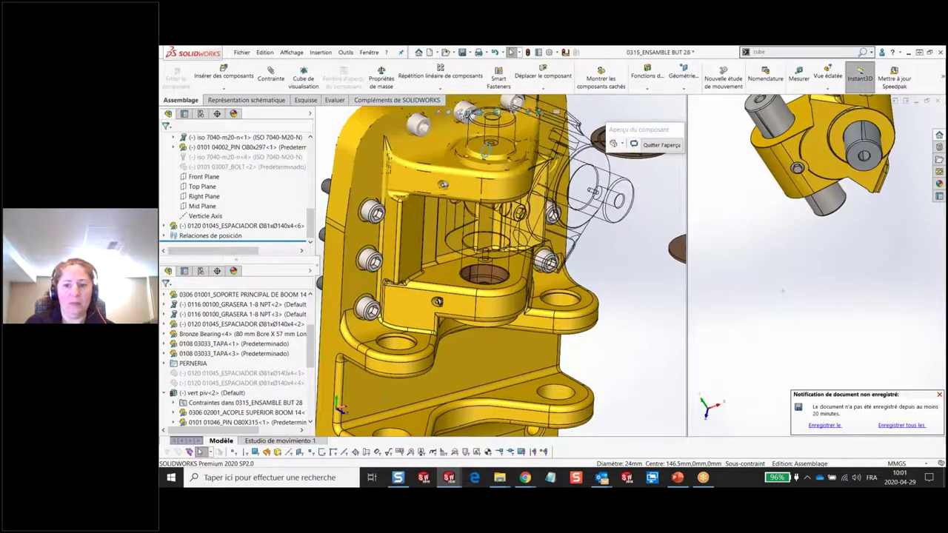
click(859, 141)
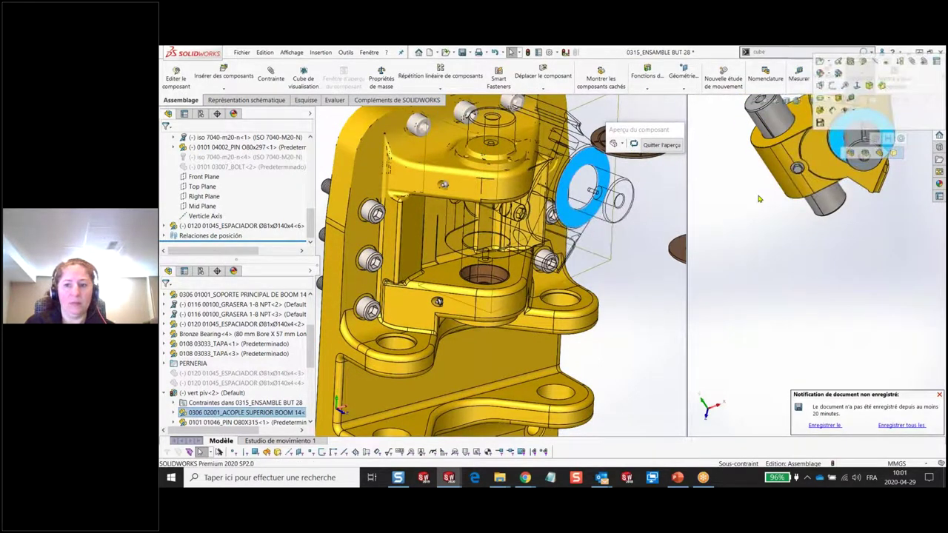
scroll(770, 204, up, 3)
middle_drag(778, 212, 781, 222)
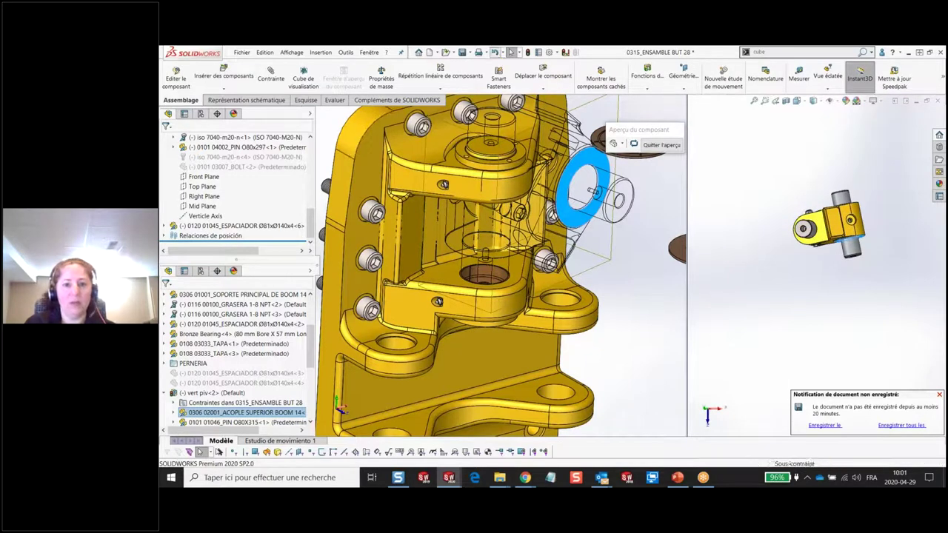
click(494, 53)
click(495, 53)
mouse_move(794, 271)
middle_down()
mouse_move(845, 254)
mouse_move(779, 300)
mouse_move(822, 311)
middle_up()
scroll(845, 254, down, 3)
scroll(845, 254, up, 3)
- Make the 80 mm pin concentric with the bronze bearing bore
click(831, 348)
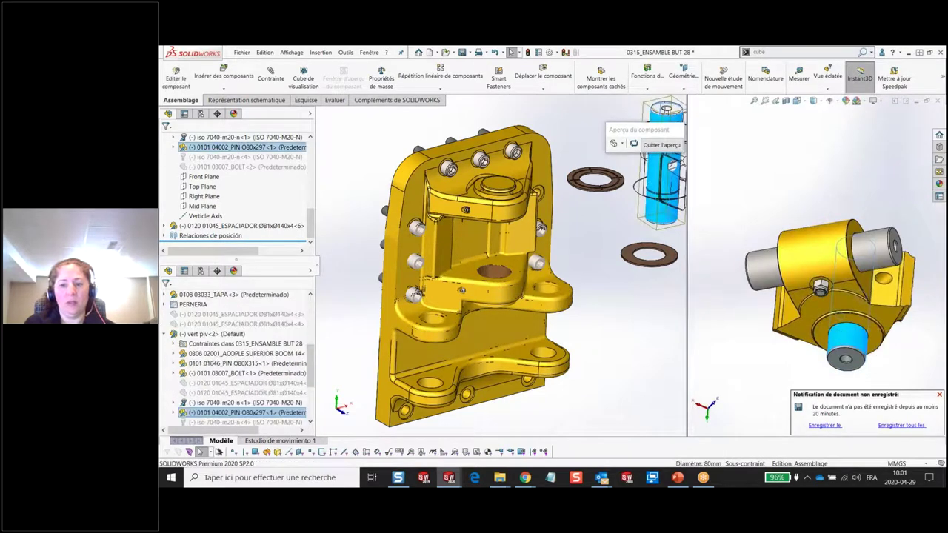
ctrl+click(495, 274)
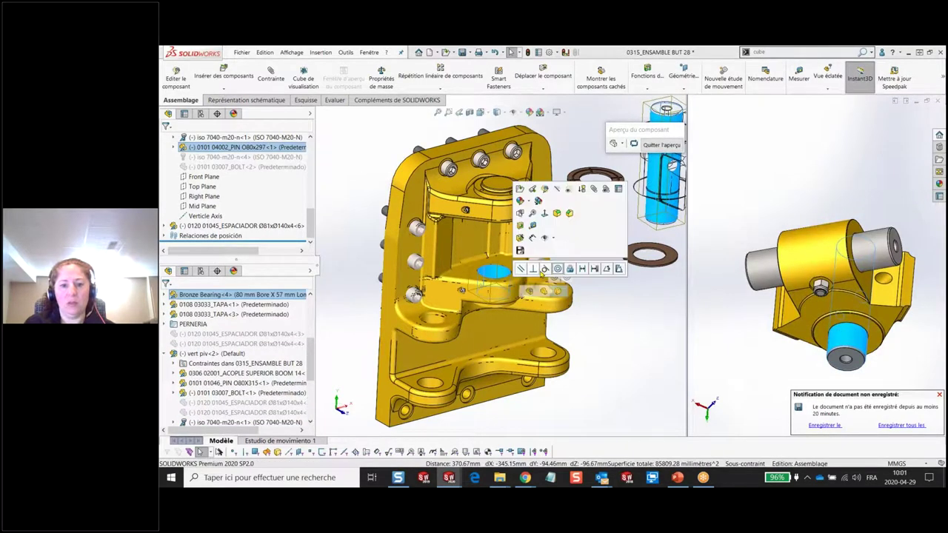
click(558, 270)
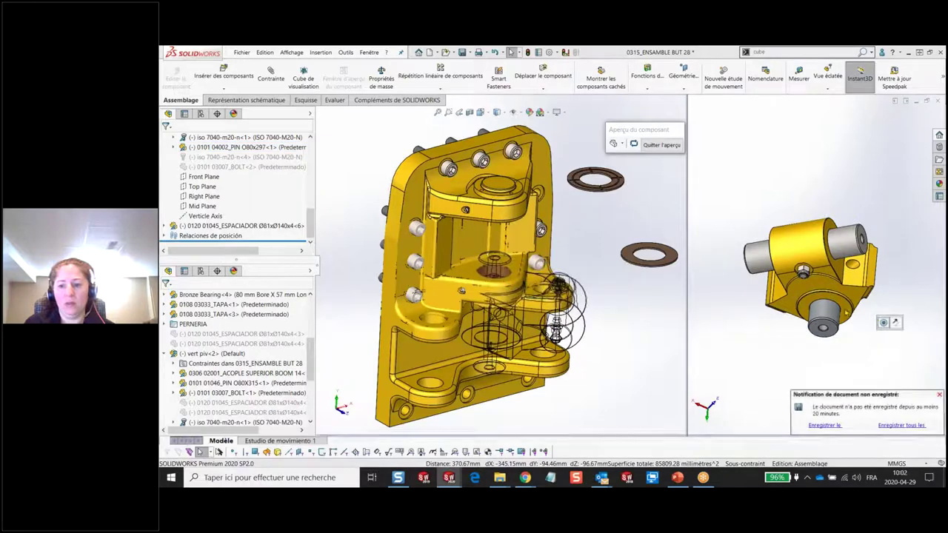
- Make the pivot part's flat face coincident with the matching face on the support
click(822, 311)
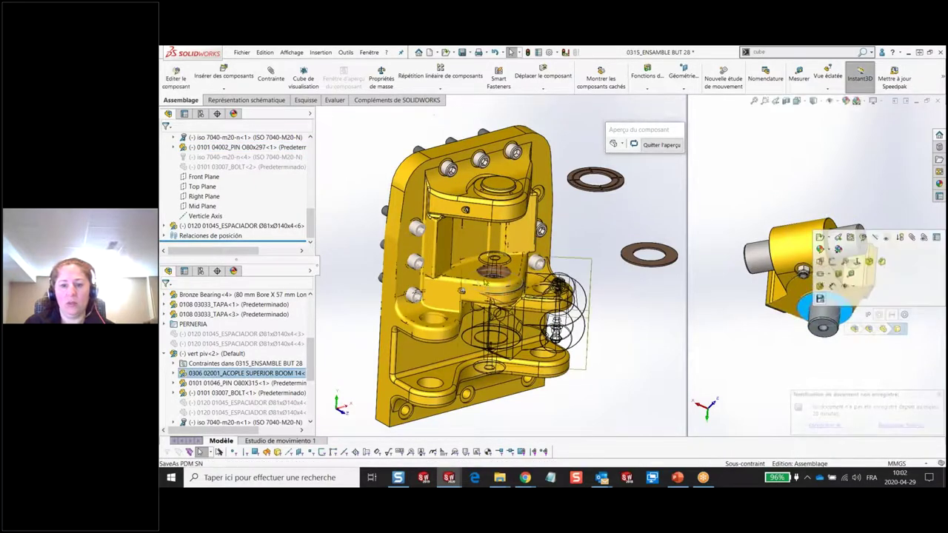
scroll(455, 296, down, 5)
ctrl+click(457, 296)
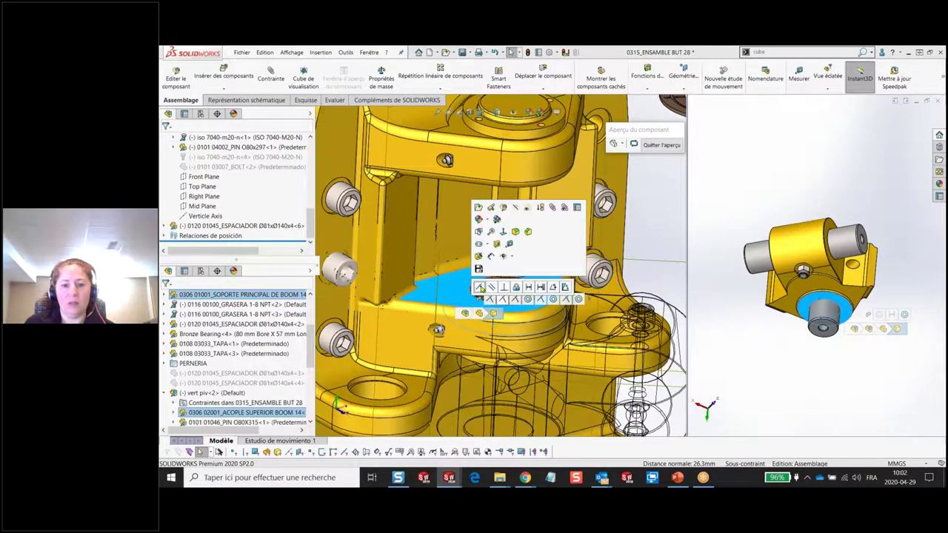
click(479, 288)
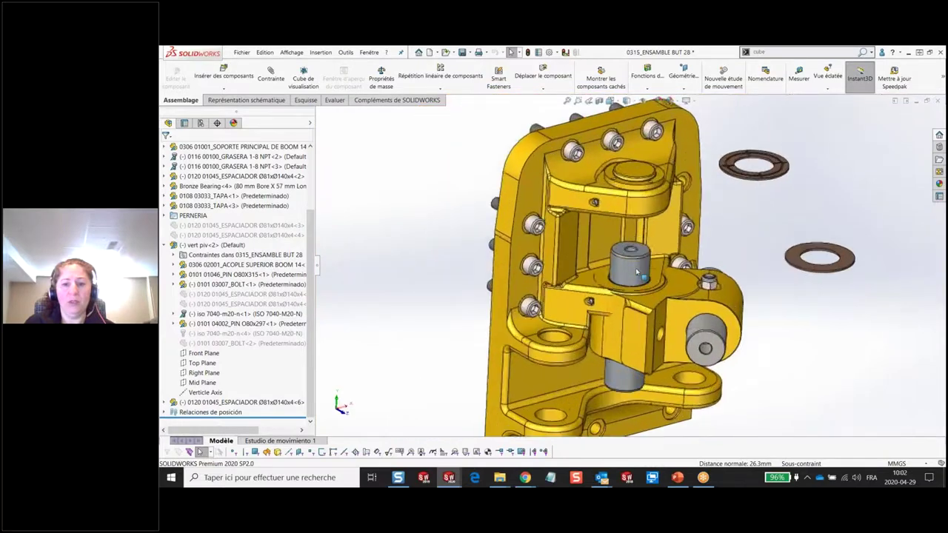
- List the vert piv<2> subassembly's mates with Voir les contraintes, then close the list
scroll(636, 273, down, 2)
click(637, 272)
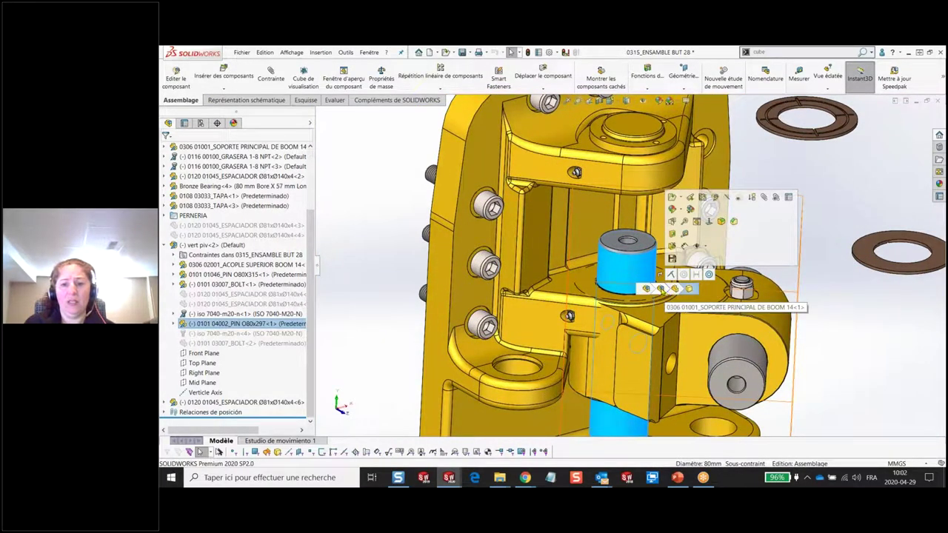
click(660, 289)
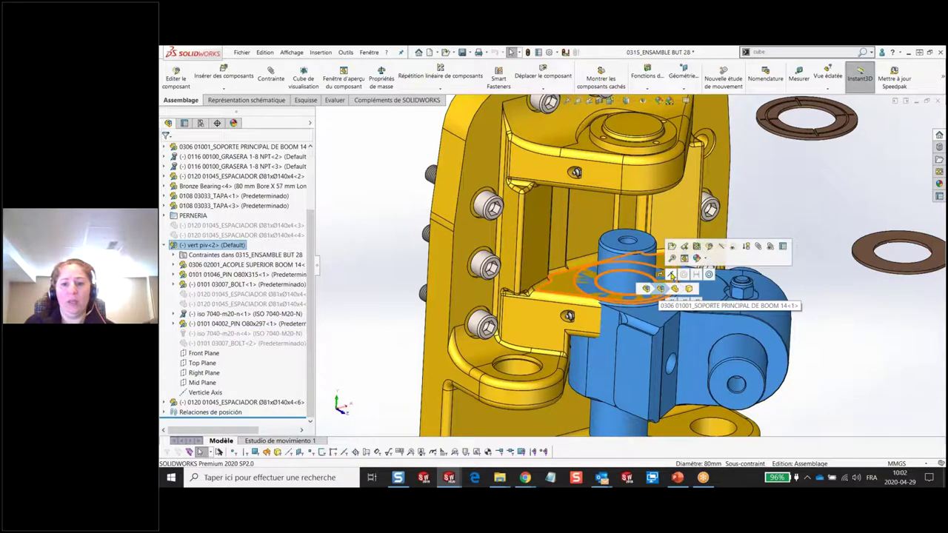
click(671, 275)
right_click(669, 280)
click(701, 305)
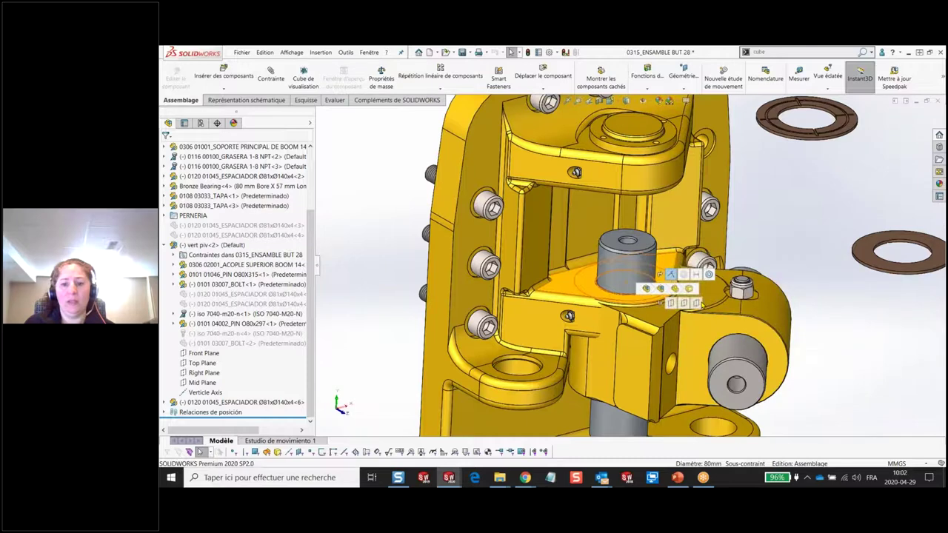
click(614, 276)
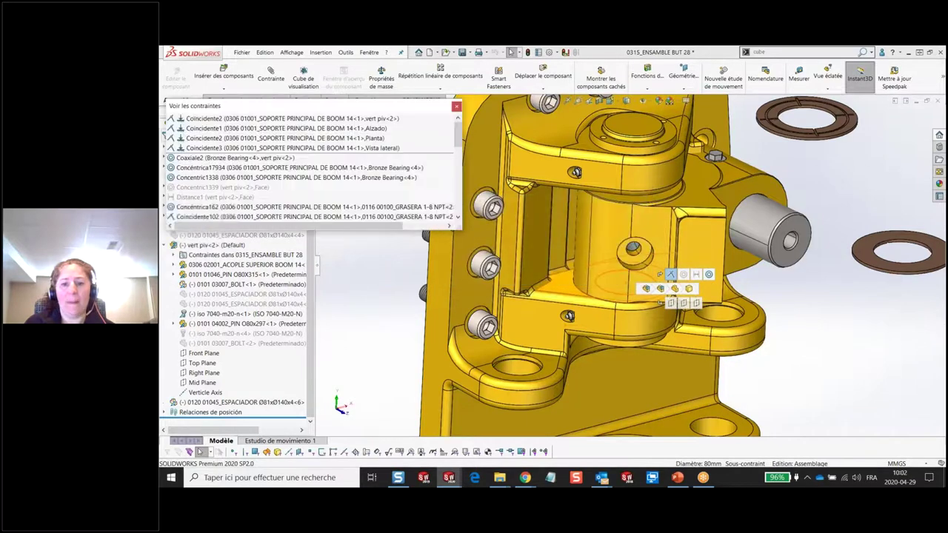
click(815, 239)
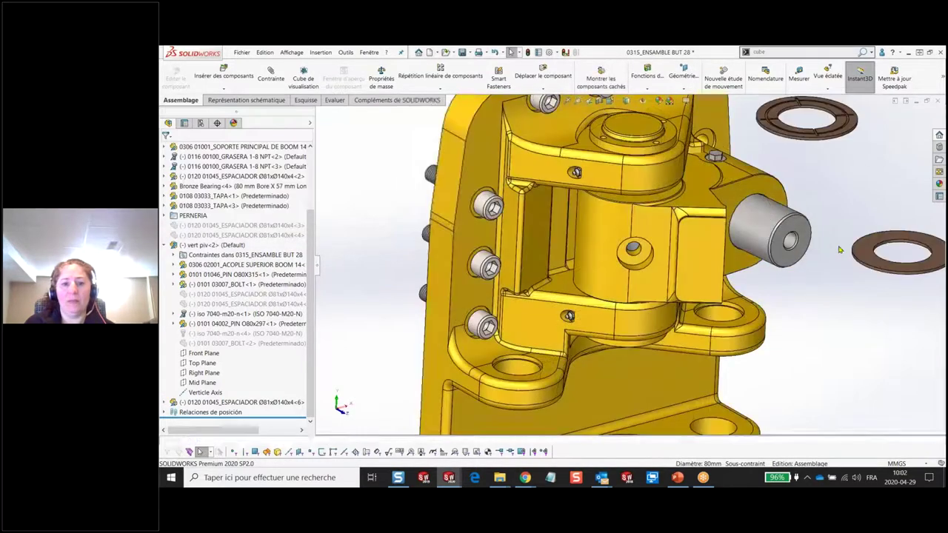
- Swing the pivot part around its pin to show it turns freely
mouse_move(770, 248)
mouse_down()
mouse_move(636, 307)
mouse_move(779, 153)
mouse_up()
key(Escape)
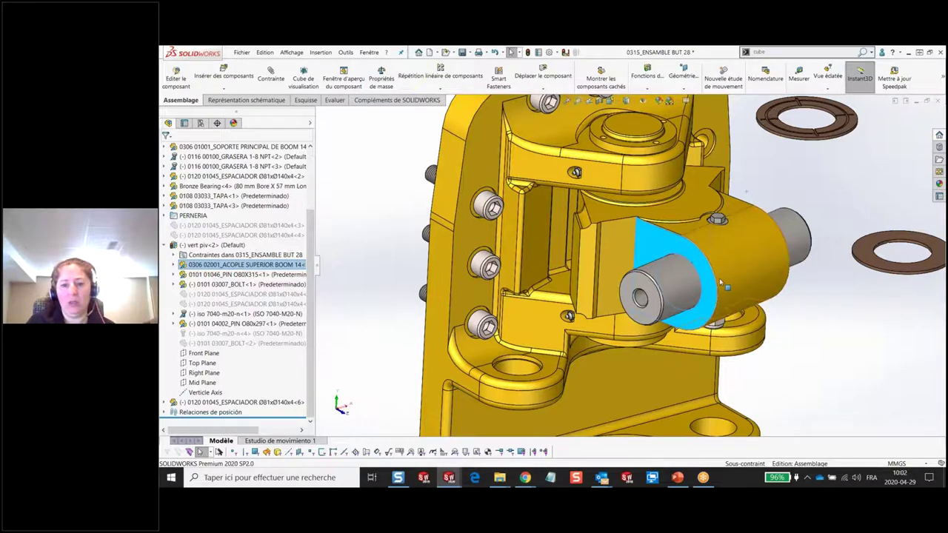
click(684, 478)
- Advance to slide 30, Assemblage, then return to the Universal Joint SOLIDWORKS window
key(Right)
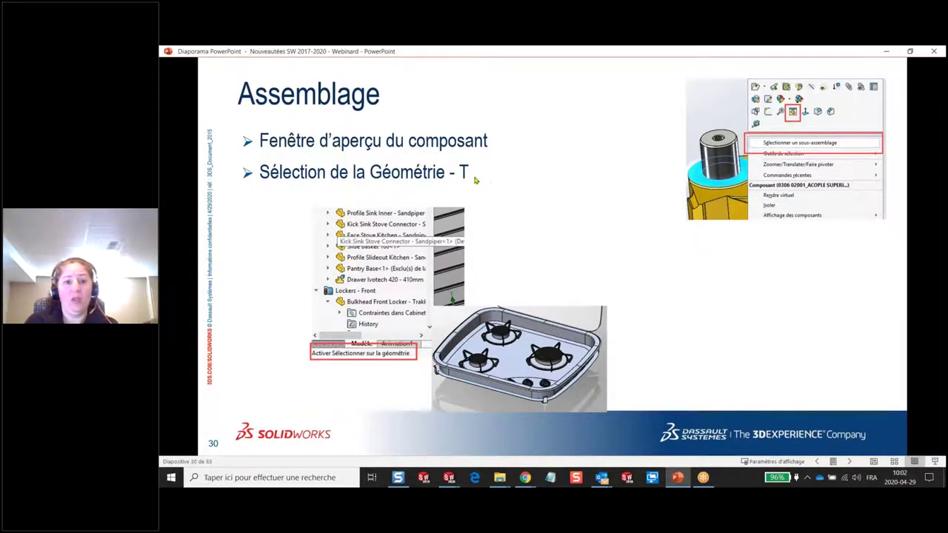
key(ctrl)
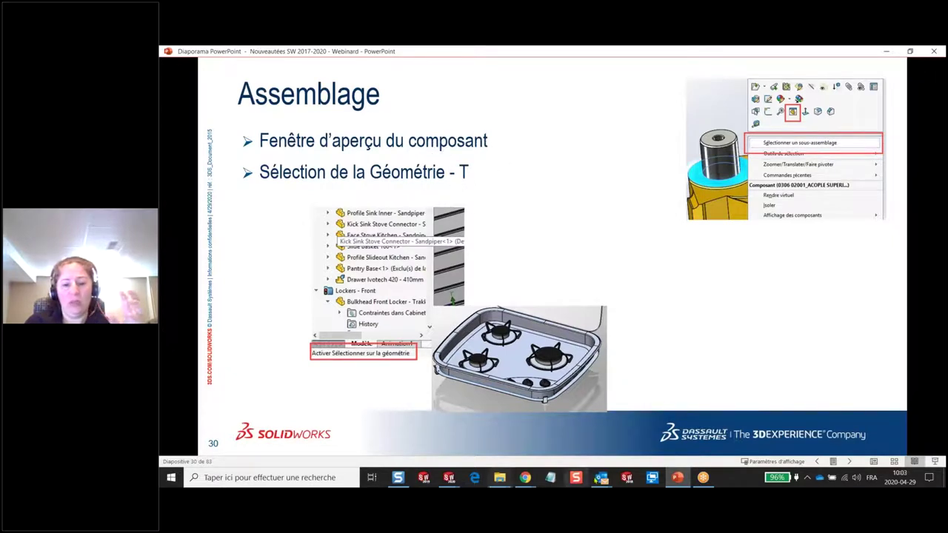
click(448, 477)
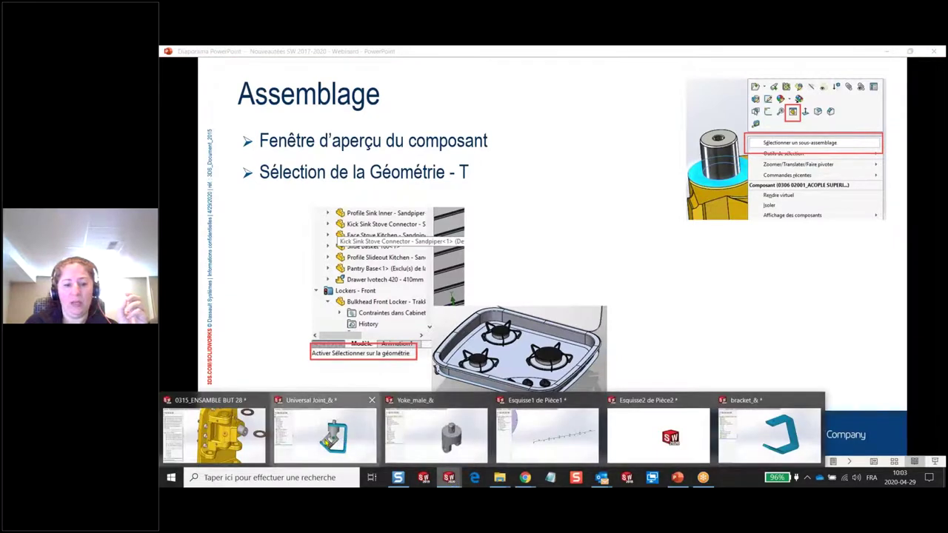
click(215, 426)
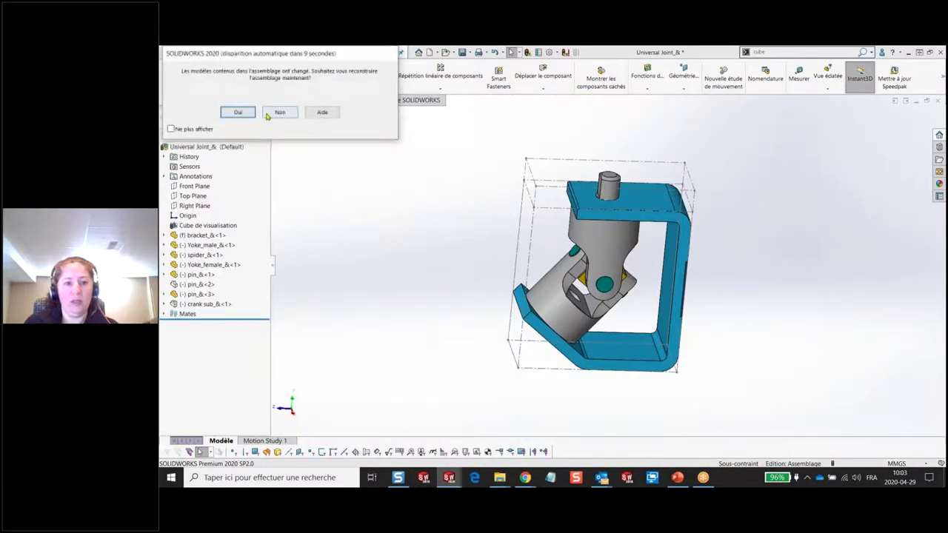
- Close the Universal Joint assembly, confirming the save prompt, and bring up the Bienvenue recent documents list
key(Return)
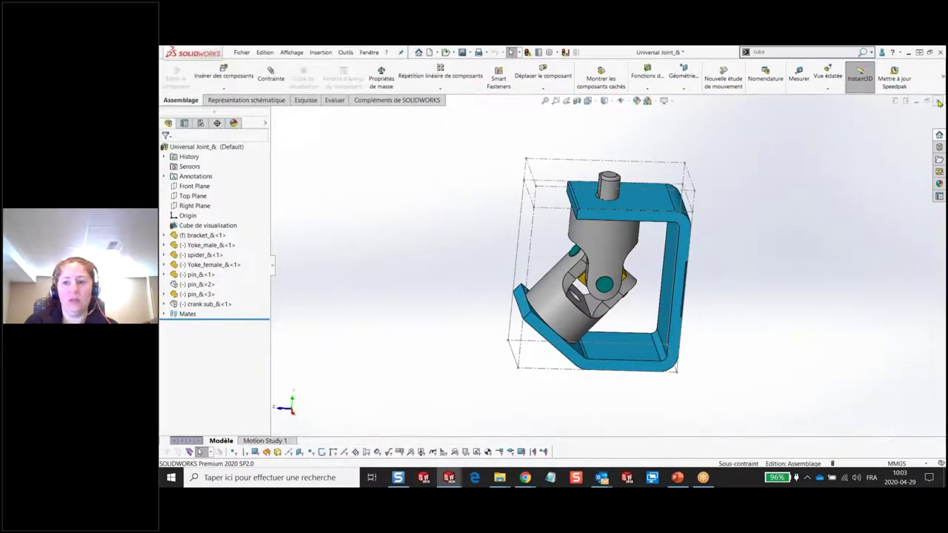
key(ctrl+s)
key(Return)
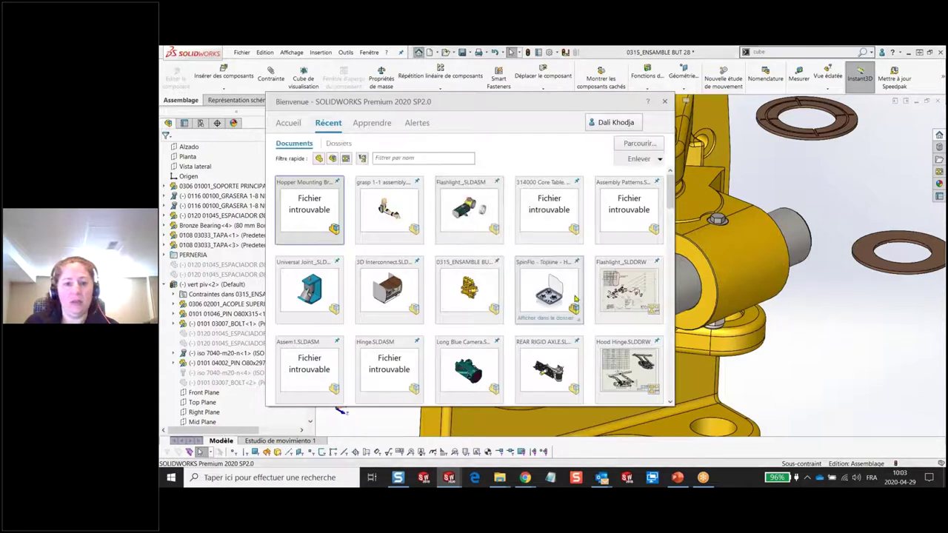
key(Escape)
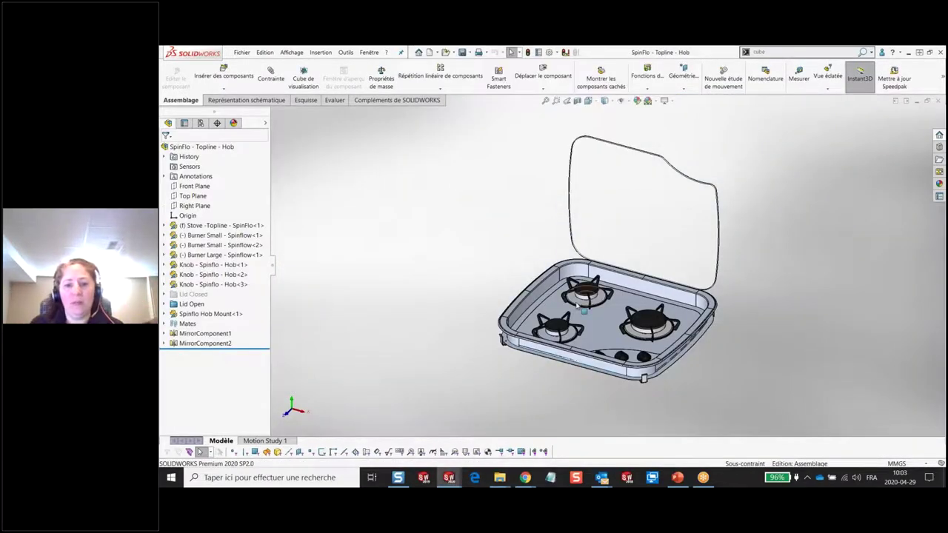
middle_drag(577, 304, 567, 373)
scroll(593, 356, down, 2)
scroll(614, 337, down, 2)
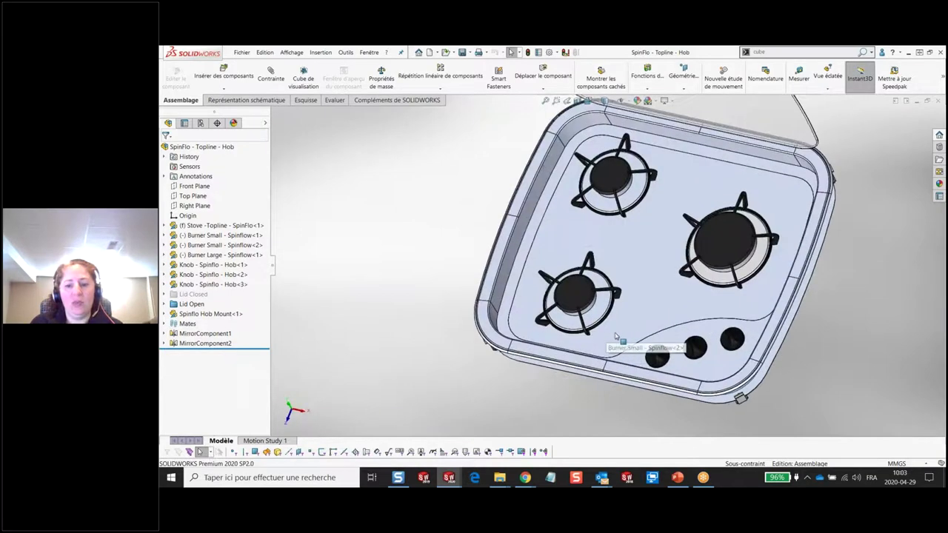
middle_drag(615, 337, 620, 302)
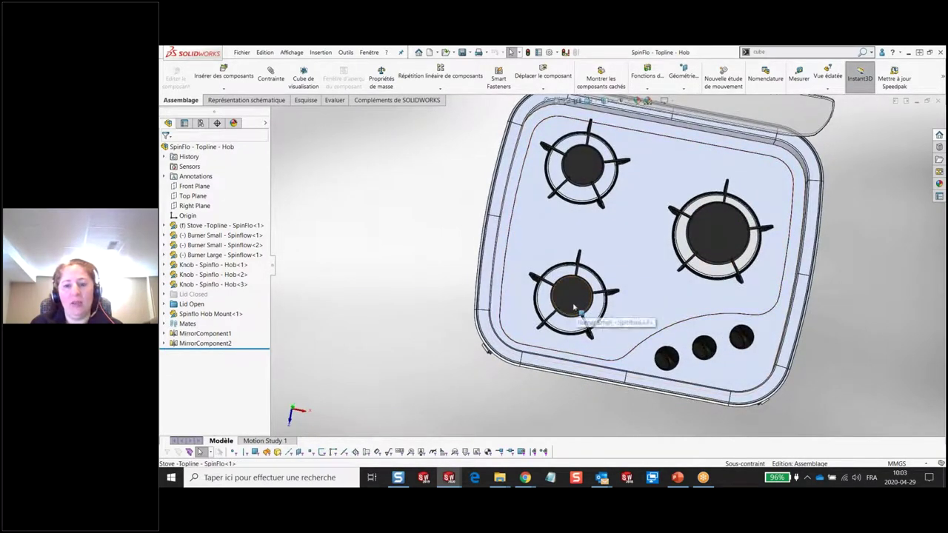
click(520, 241)
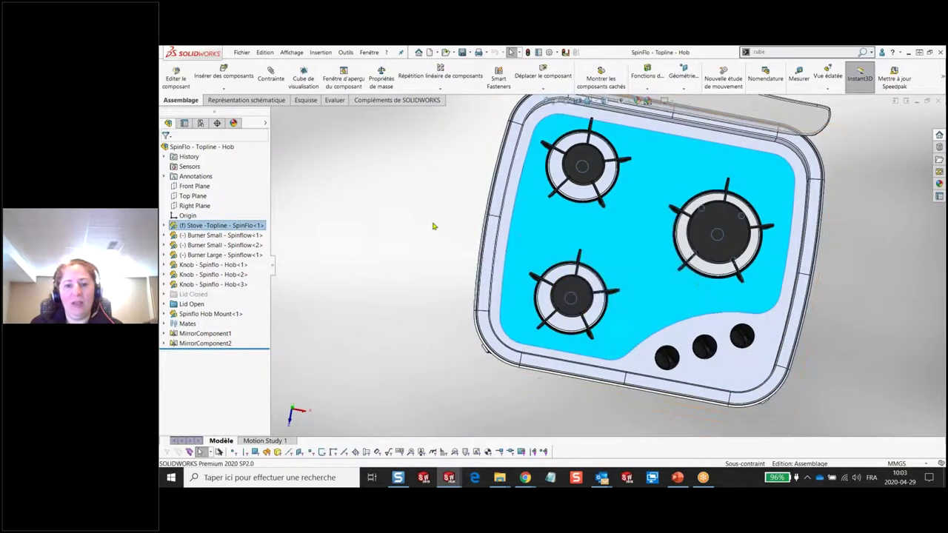
drag(427, 217, 672, 383)
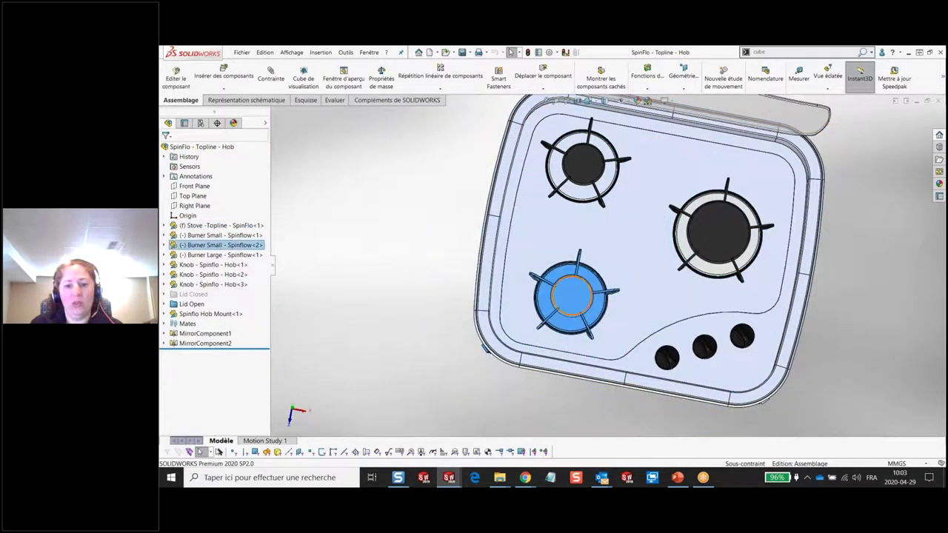
click(438, 231)
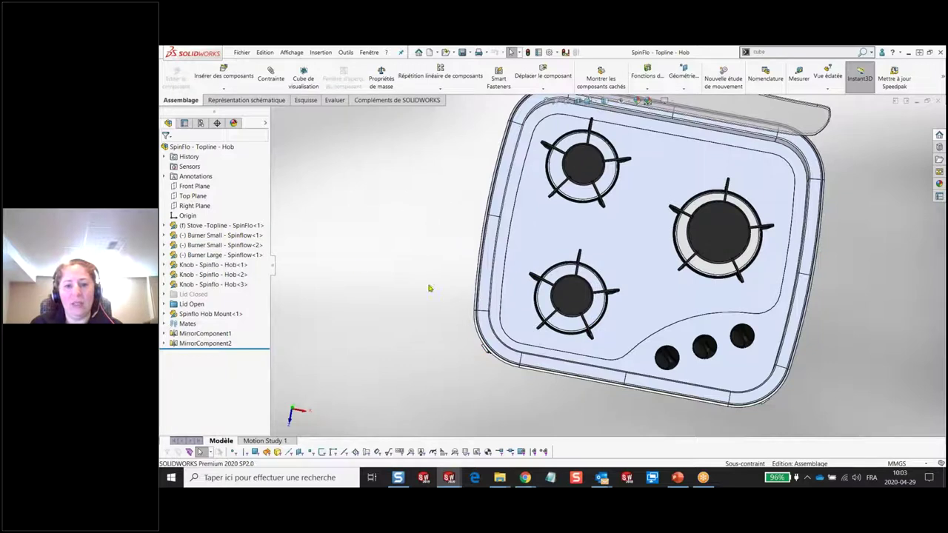
click(374, 207)
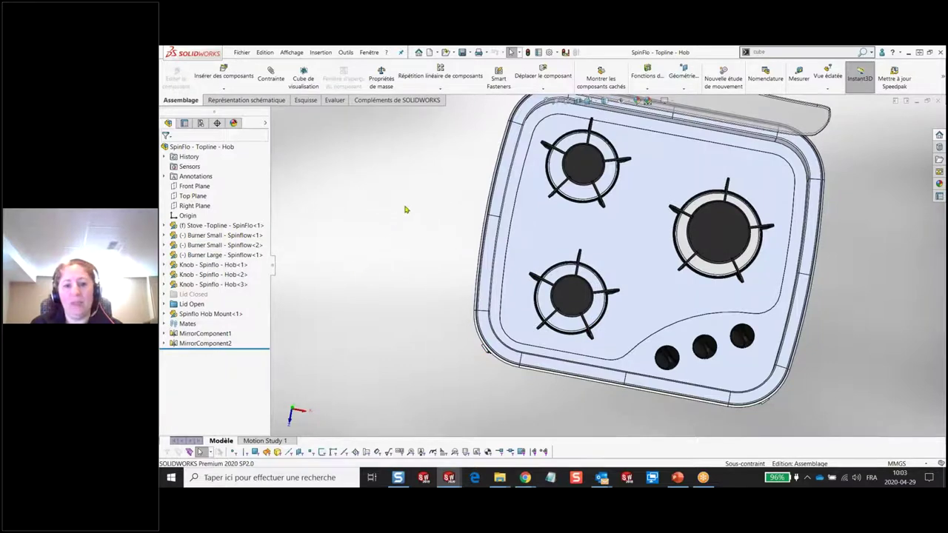
middle_drag(417, 254, 412, 258)
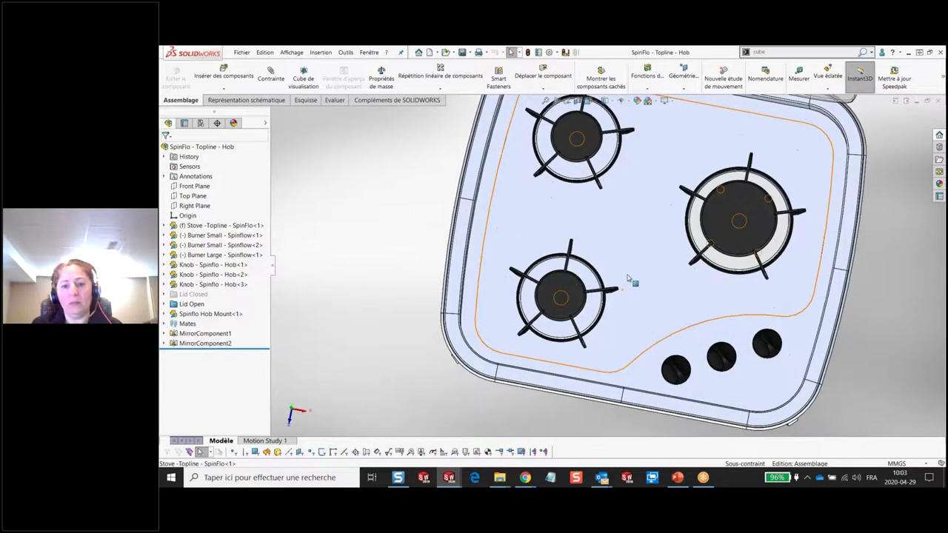
scroll(630, 277, down, 2)
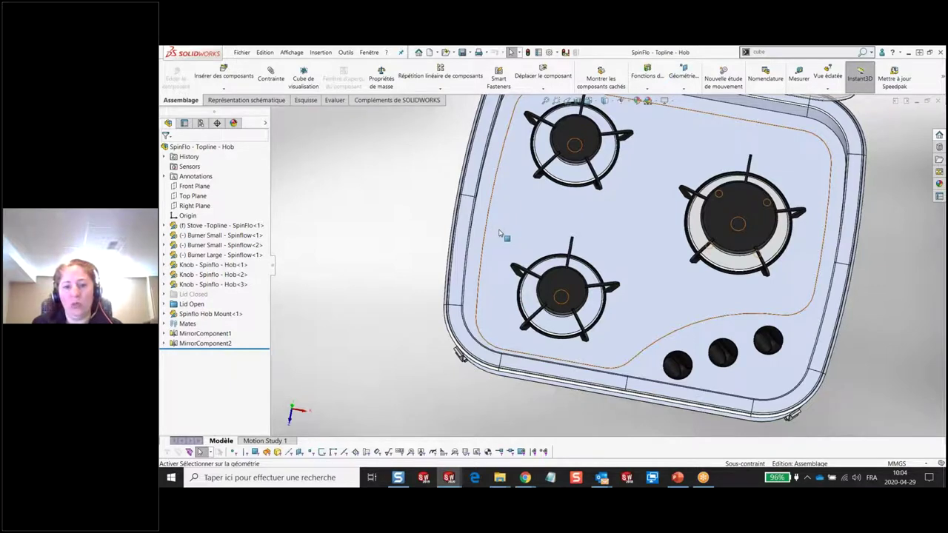
drag(499, 230, 641, 357)
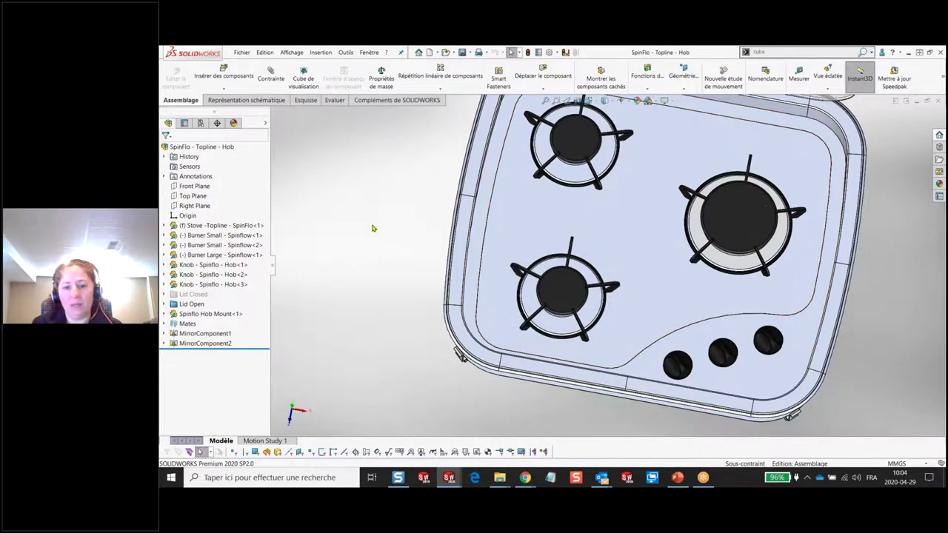
middle_drag(373, 228, 444, 237)
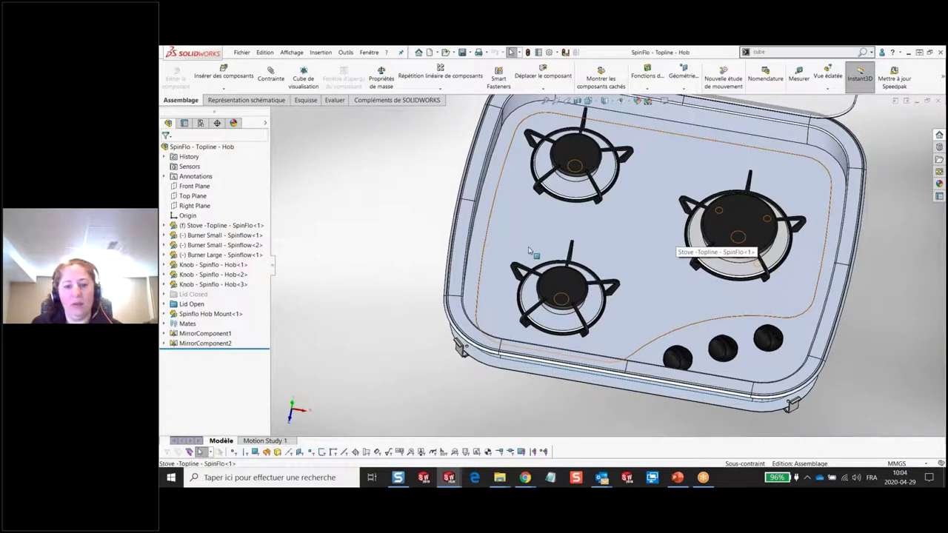
click(509, 234)
click(383, 232)
middle_drag(384, 233, 398, 251)
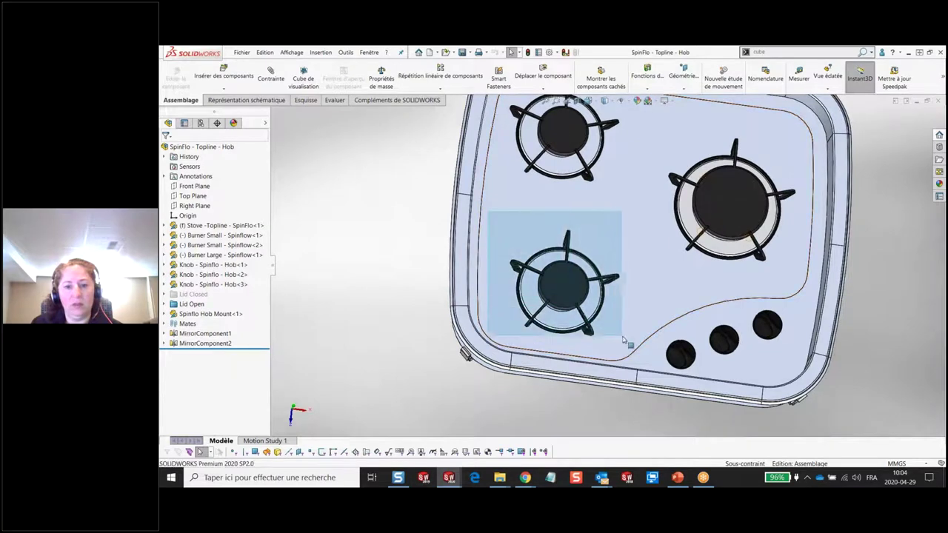
drag(506, 244, 663, 379)
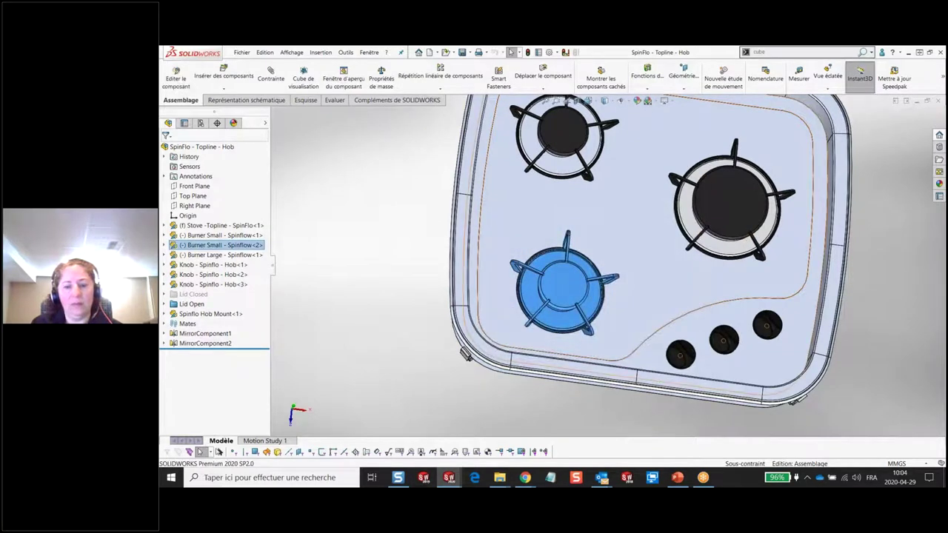
click(387, 294)
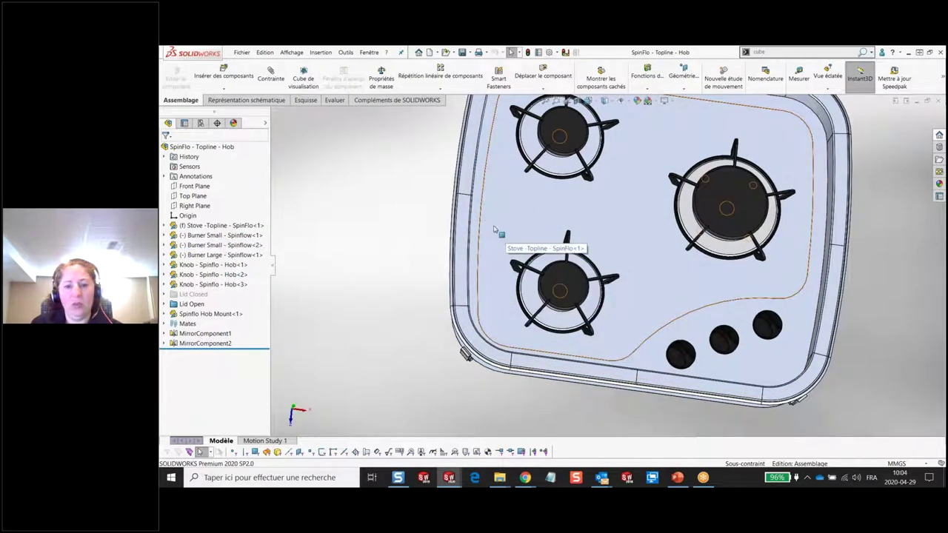
drag(490, 211, 638, 373)
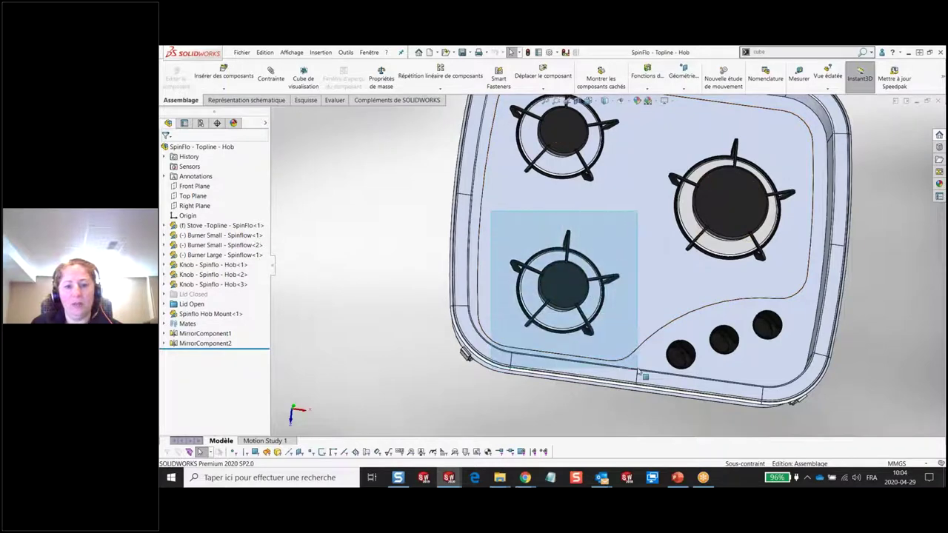
click(328, 300)
middle_drag(381, 269, 358, 304)
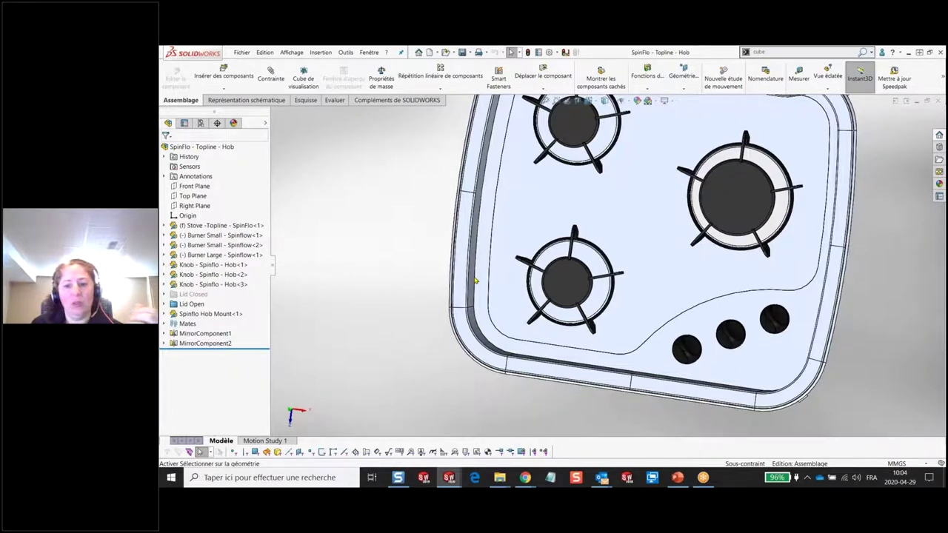
click(729, 297)
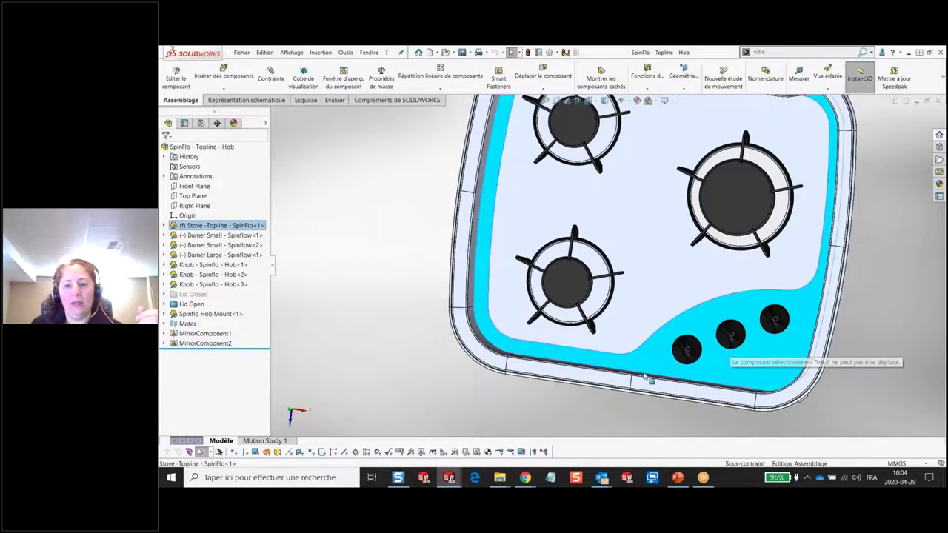
click(851, 324)
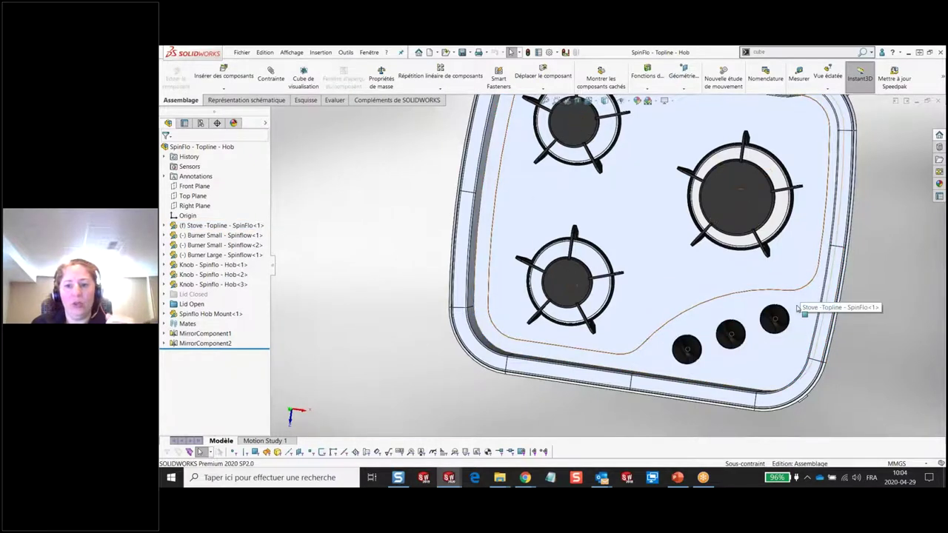
middle_drag(796, 294, 800, 302)
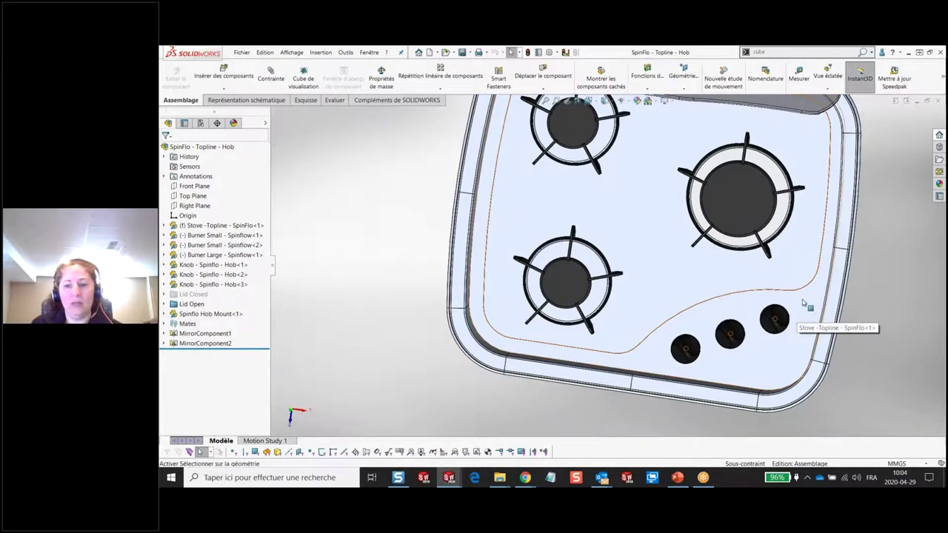
click(809, 297)
click(876, 342)
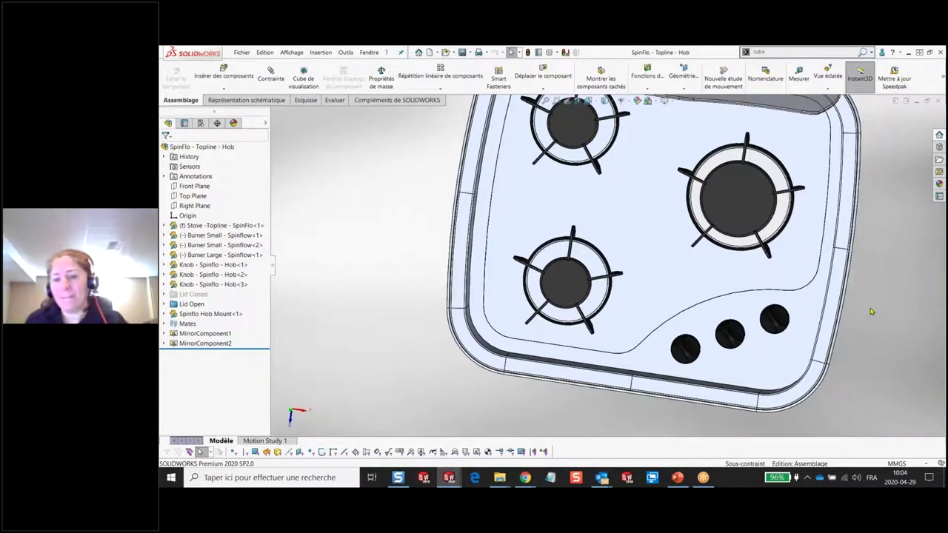
click(671, 278)
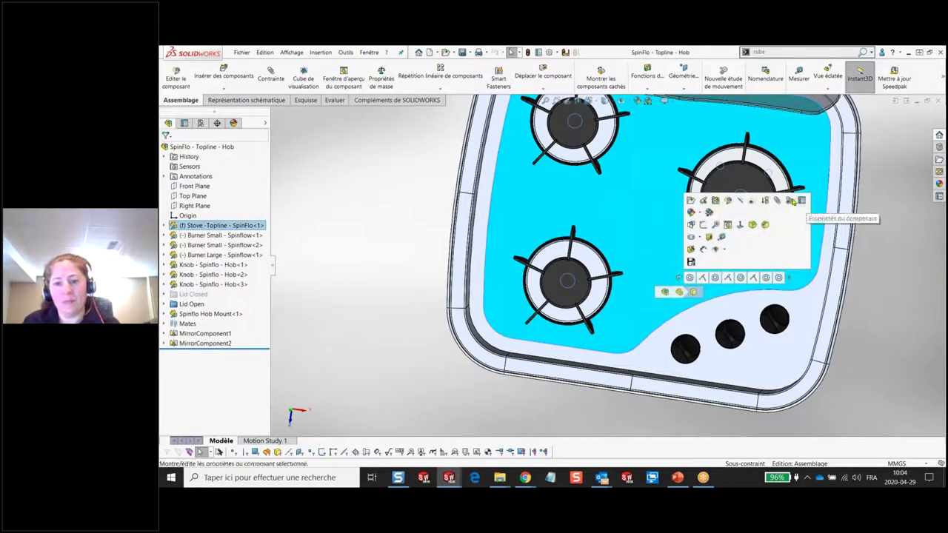
key(Escape)
right_click(925, 86)
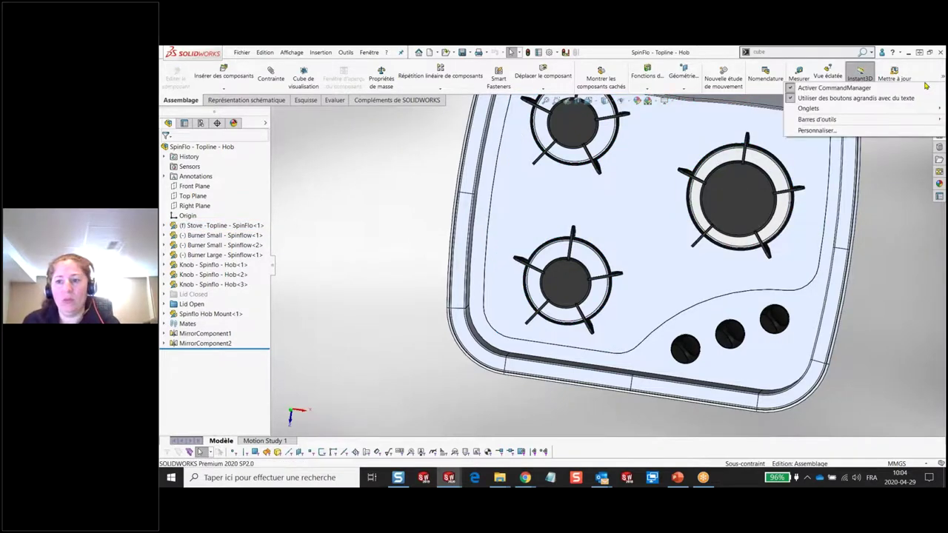
click(833, 127)
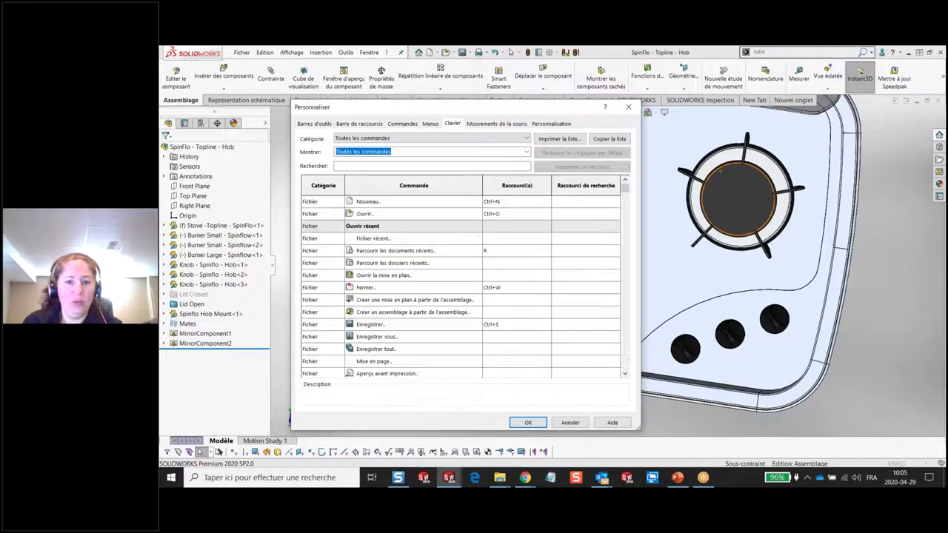
click(536, 186)
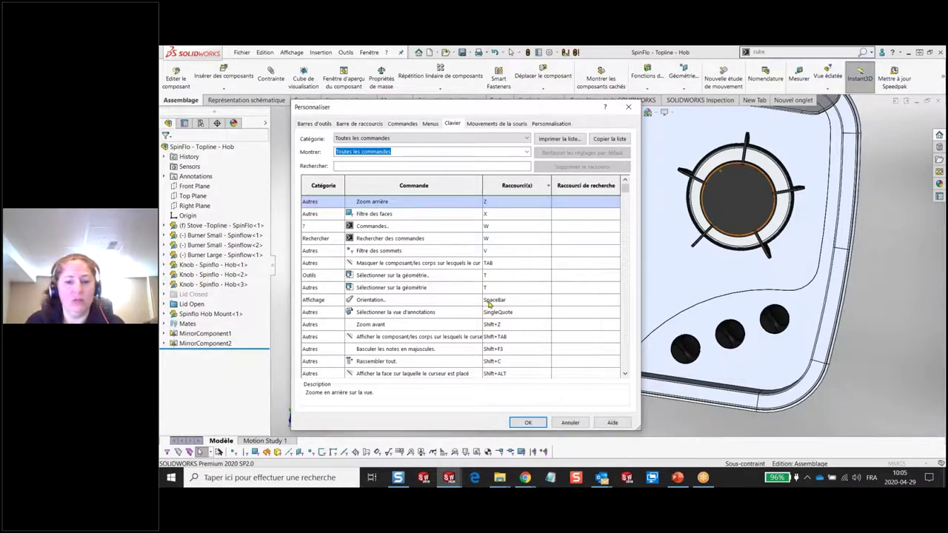
click(568, 423)
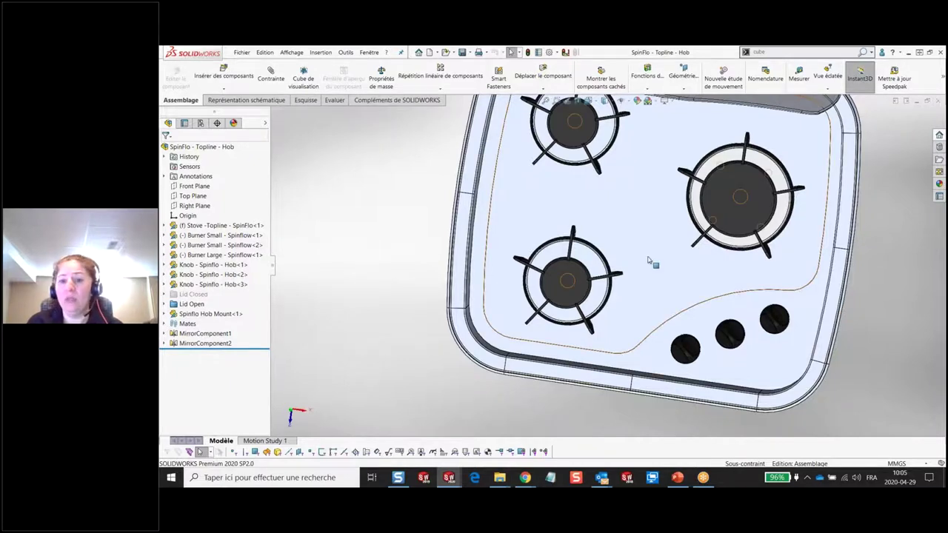
scroll(496, 143, up, 3)
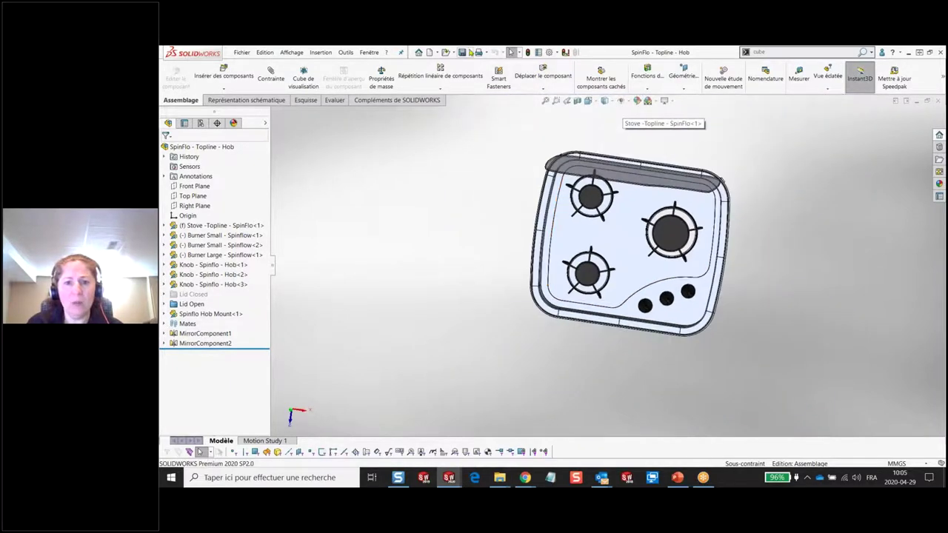
click(520, 53)
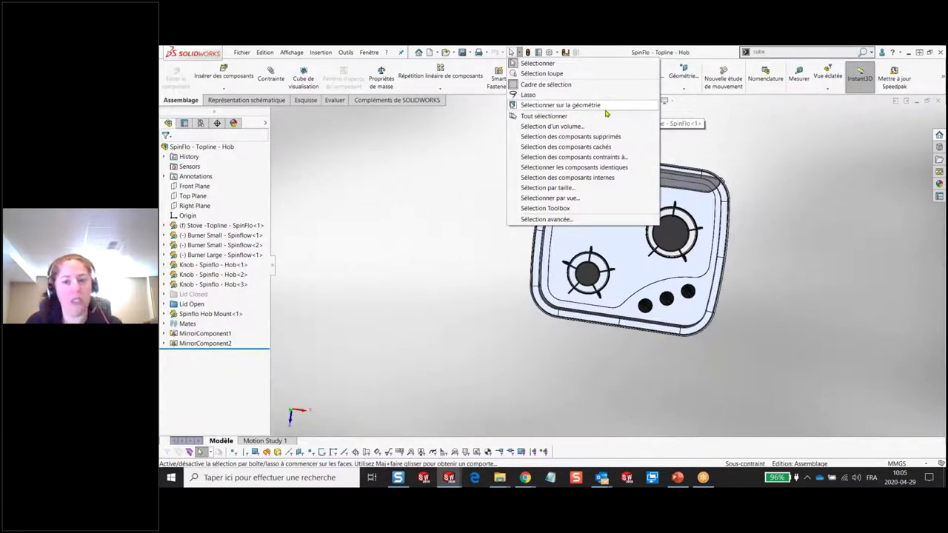
click(587, 108)
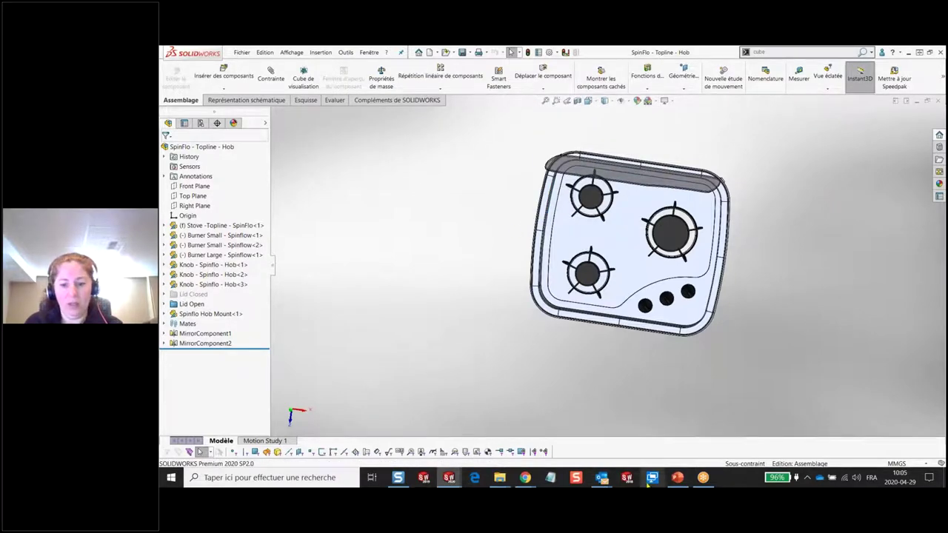
click(676, 478)
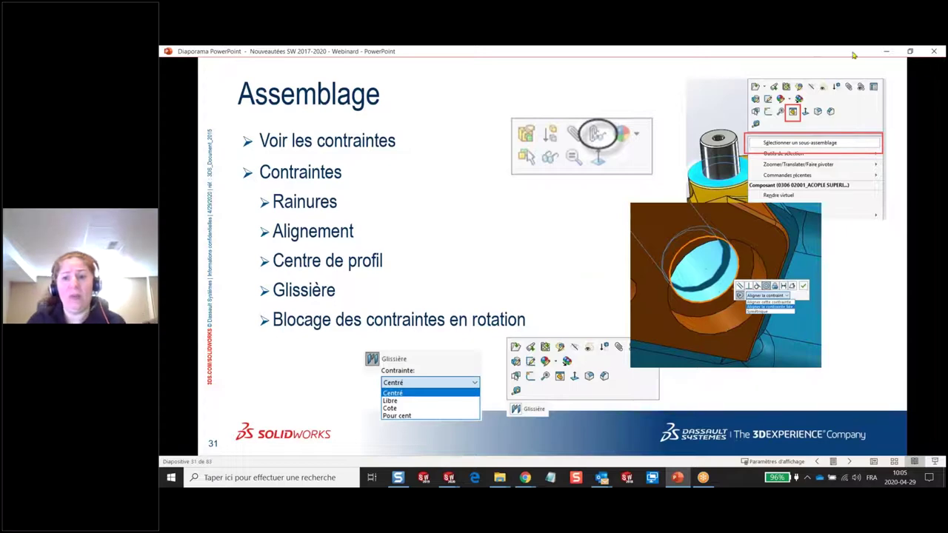
click(886, 51)
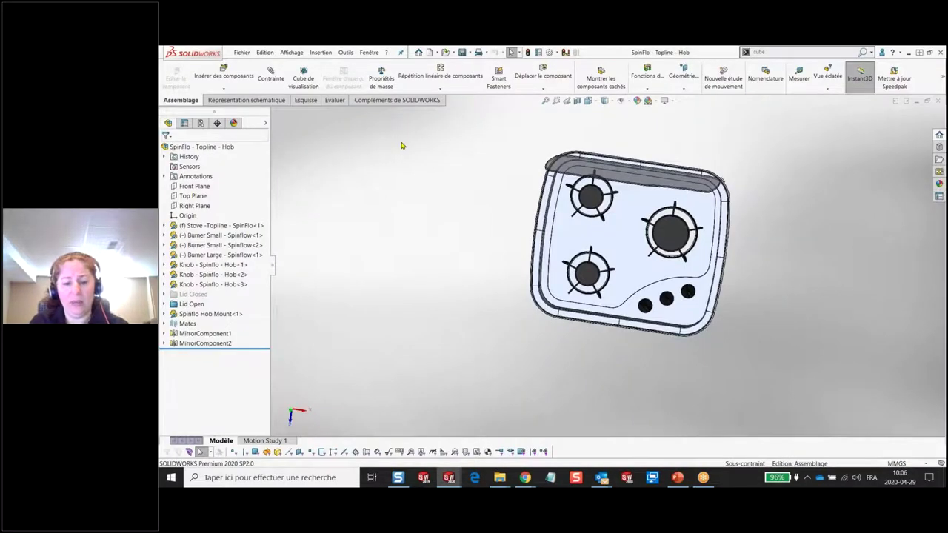
- Scroll through the recent documents in the Welcome window, then close it
key(ctrl+F2)
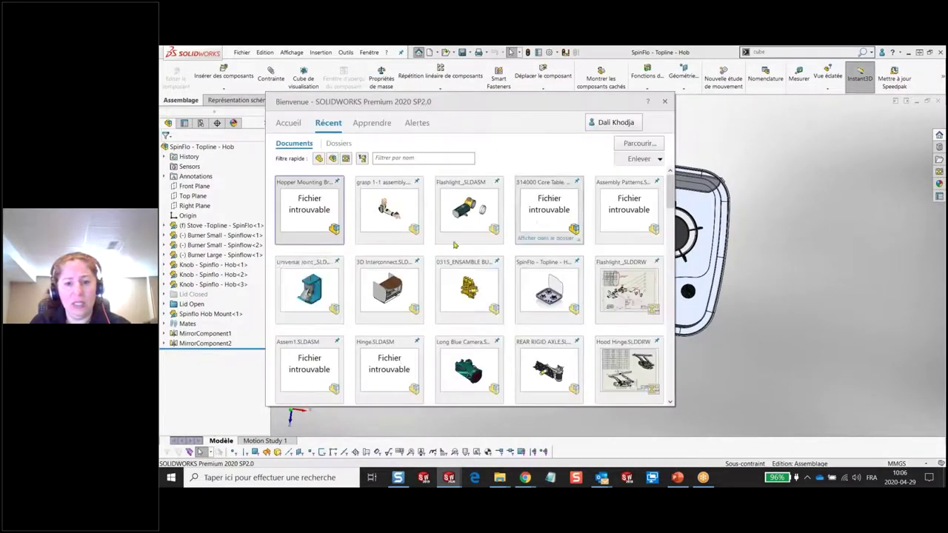
scroll(455, 244, down, 2)
scroll(454, 245, down, 3)
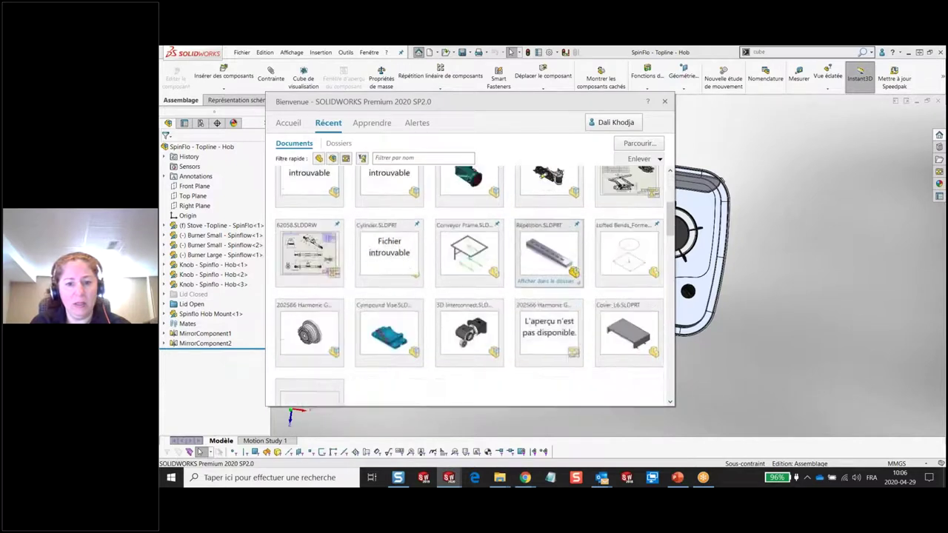
key(Escape)
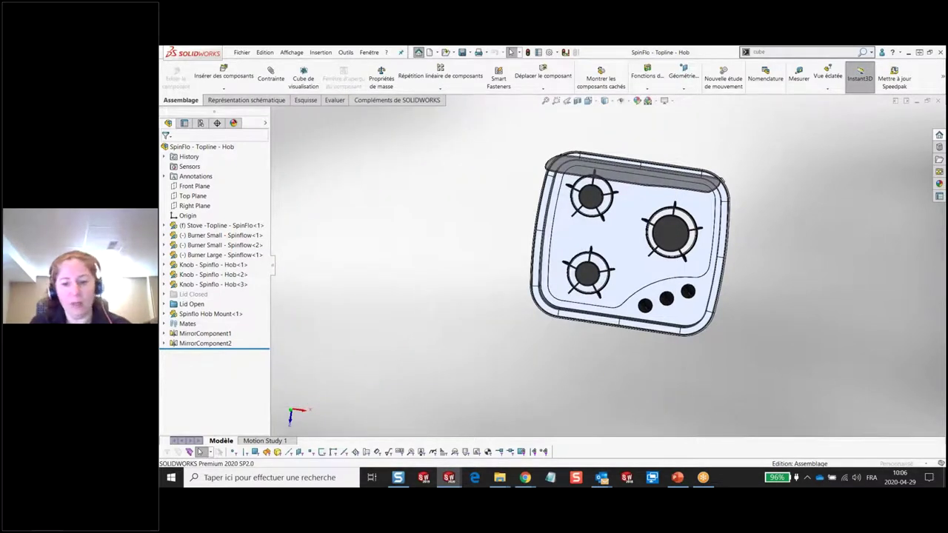
- View the presentation slide, then return to the Compound Vise assembly and orbit it
click(678, 477)
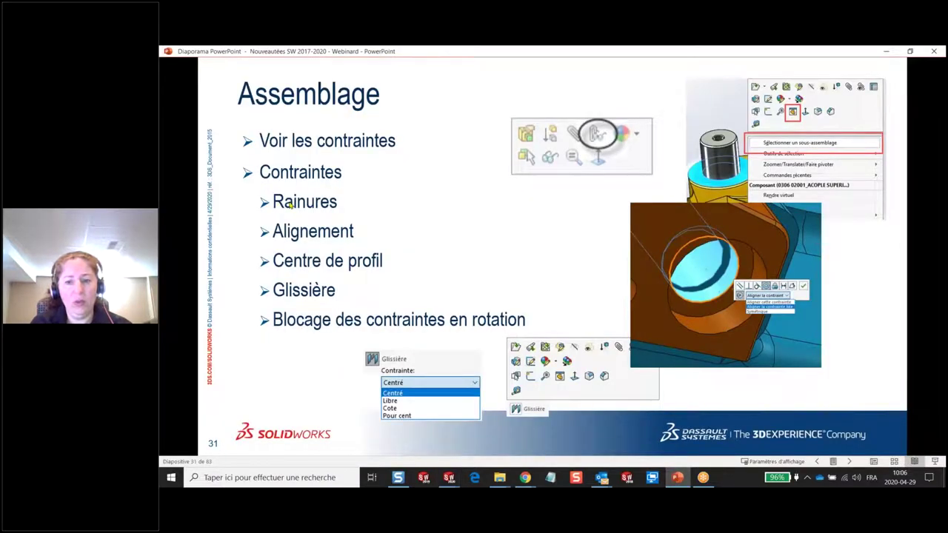
key(alt+Tab)
mouse_move(616, 333)
middle_down()
mouse_move(641, 318)
mouse_move(621, 339)
mouse_move(596, 327)
middle_up()
- Set all lightweight parts of the Compound Vise assembly to resolved
right_click(252, 147)
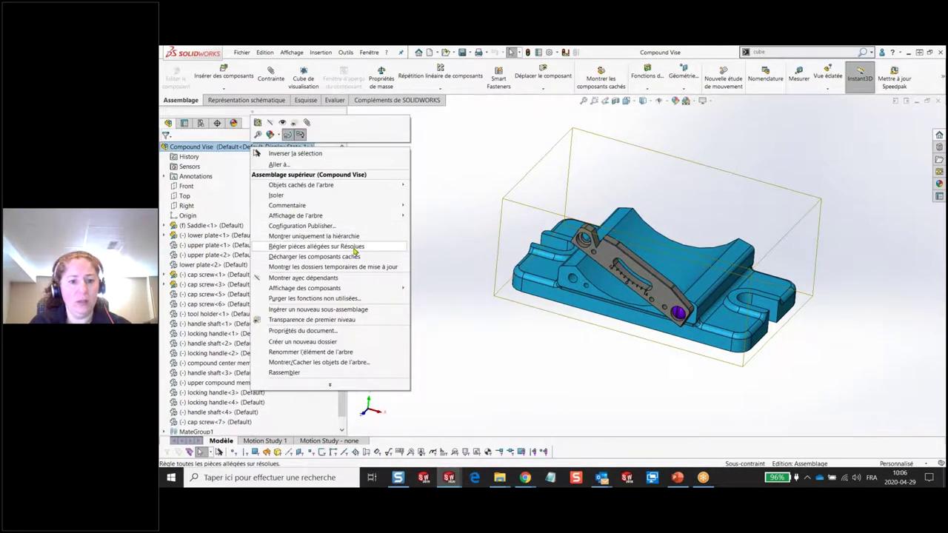
click(355, 252)
click(514, 349)
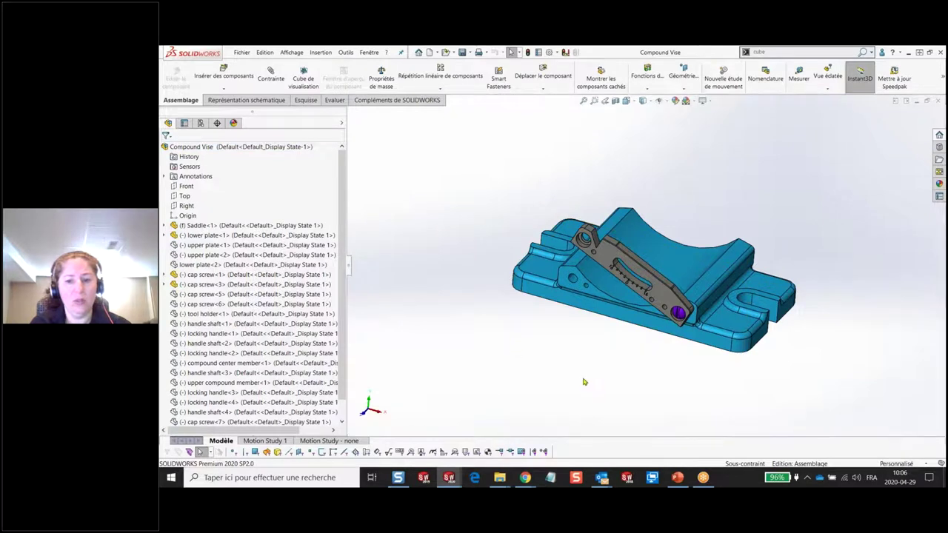
- Pull the purple cap screw out of the vise to the lower left and zoom in
mouse_move(542, 377)
middle_down()
mouse_move(529, 365)
mouse_move(611, 360)
middle_up()
scroll(611, 360, down, 3)
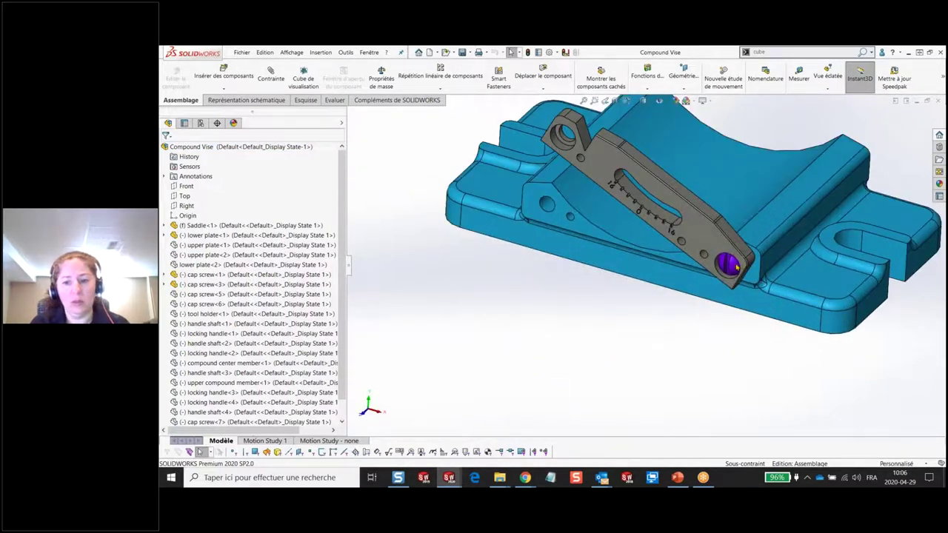
drag(731, 274, 524, 355)
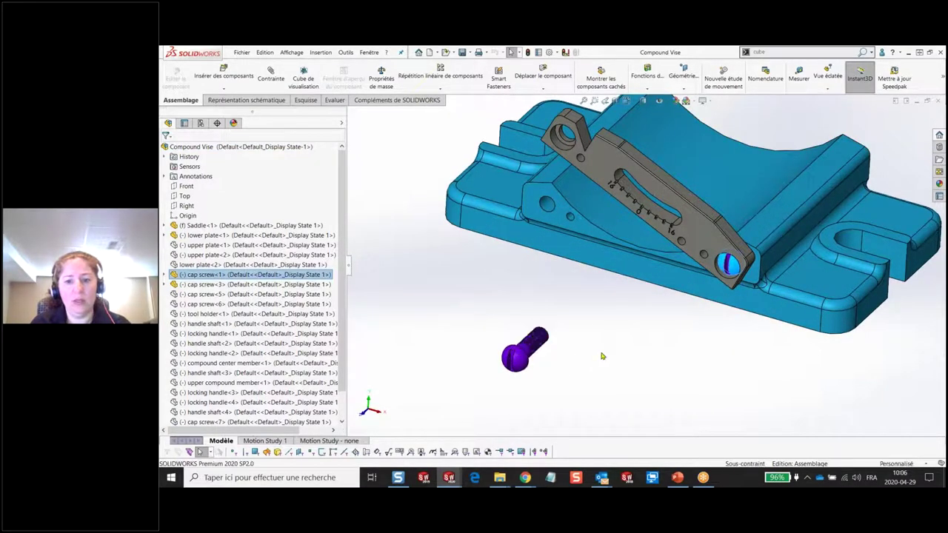
click(570, 341)
scroll(561, 341, down, 3)
scroll(561, 329, down, 3)
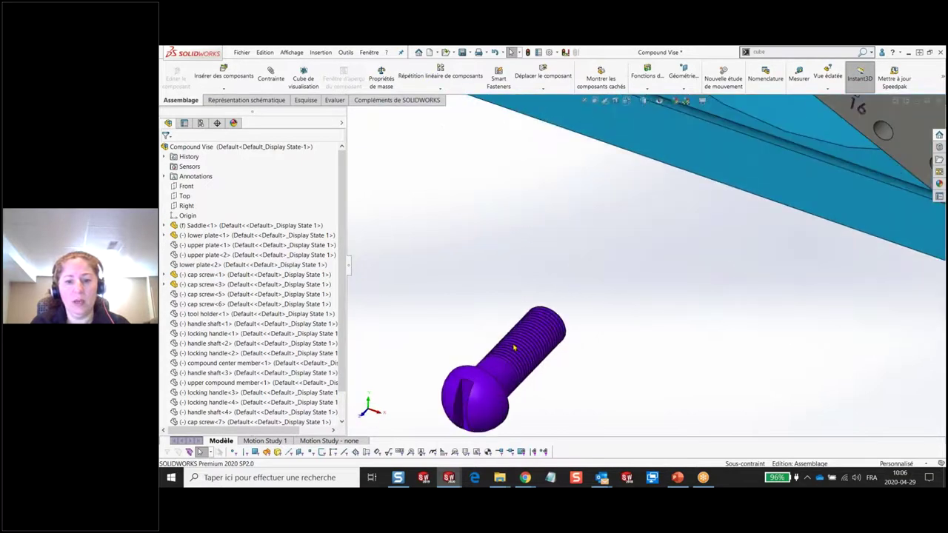
- Select the screw's thread and expand cap screw<8>'s features in the tree
click(512, 348)
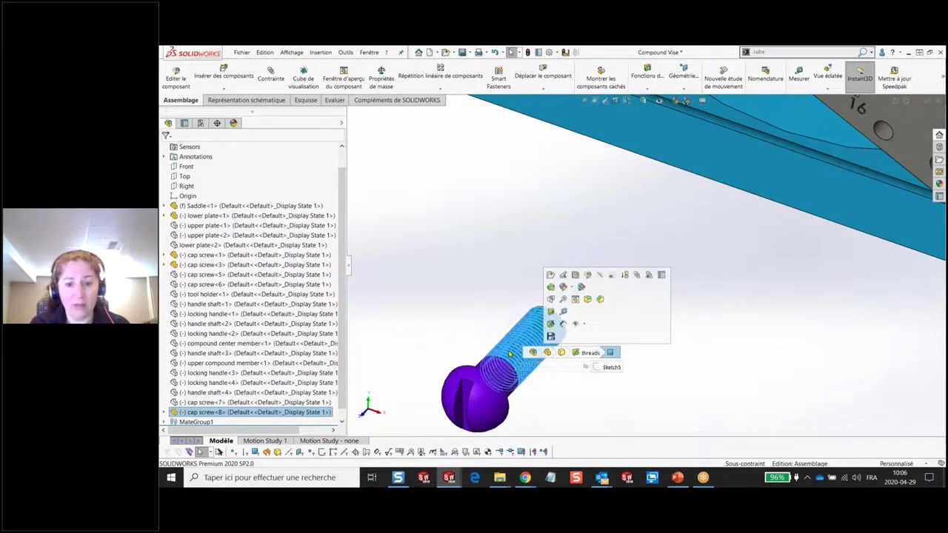
click(165, 414)
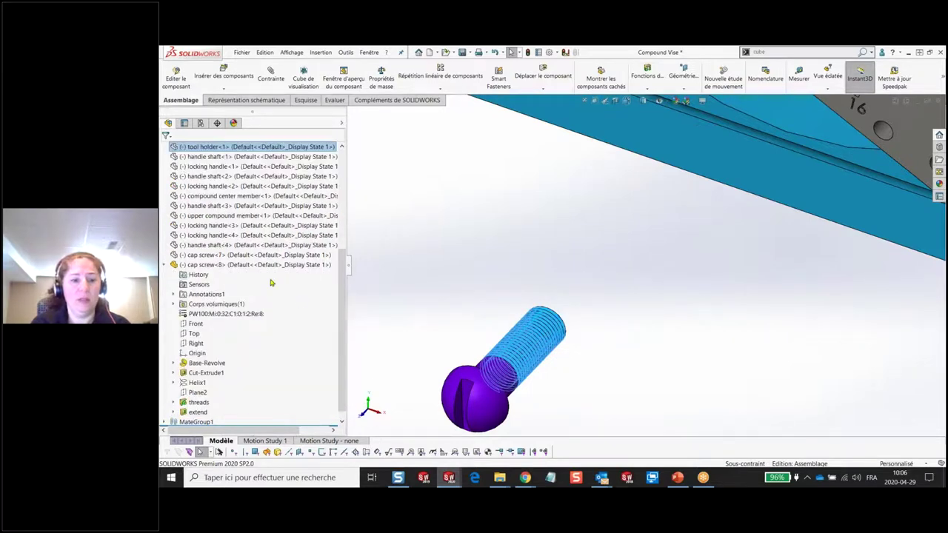
right_click(262, 265)
click(797, 317)
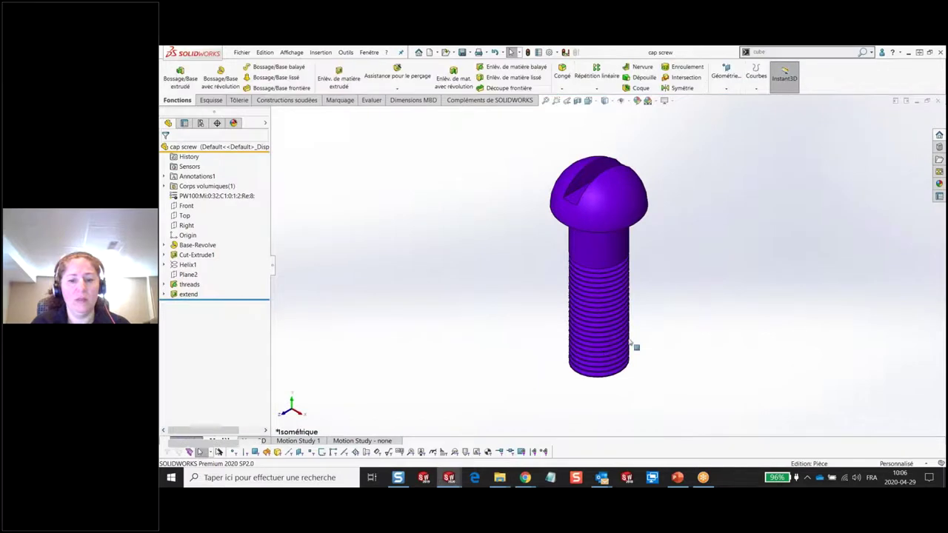
- Suppress Helix1 along with its dependent thread features on the cap screw
mouse_move(657, 231)
middle_down()
mouse_move(681, 228)
mouse_move(669, 249)
mouse_move(667, 227)
mouse_move(668, 243)
middle_up()
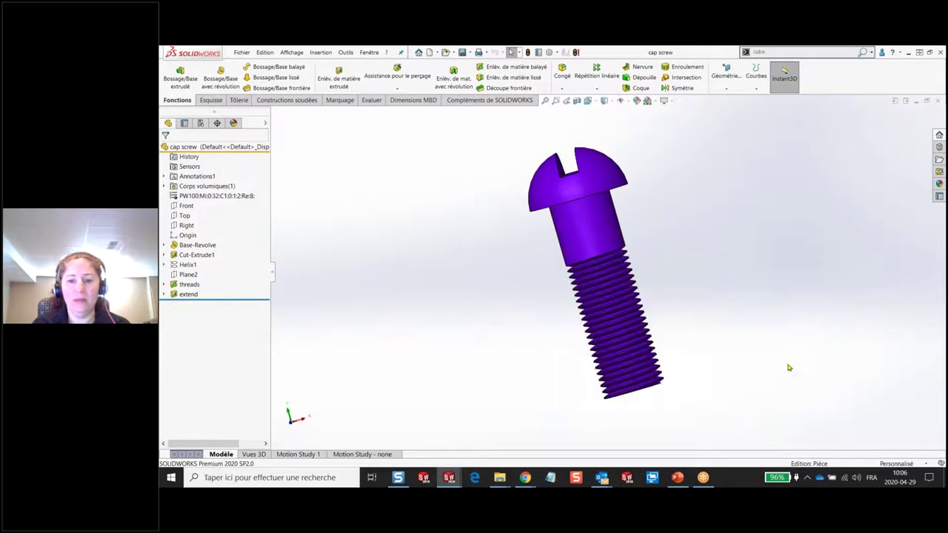
scroll(725, 305, down, 3)
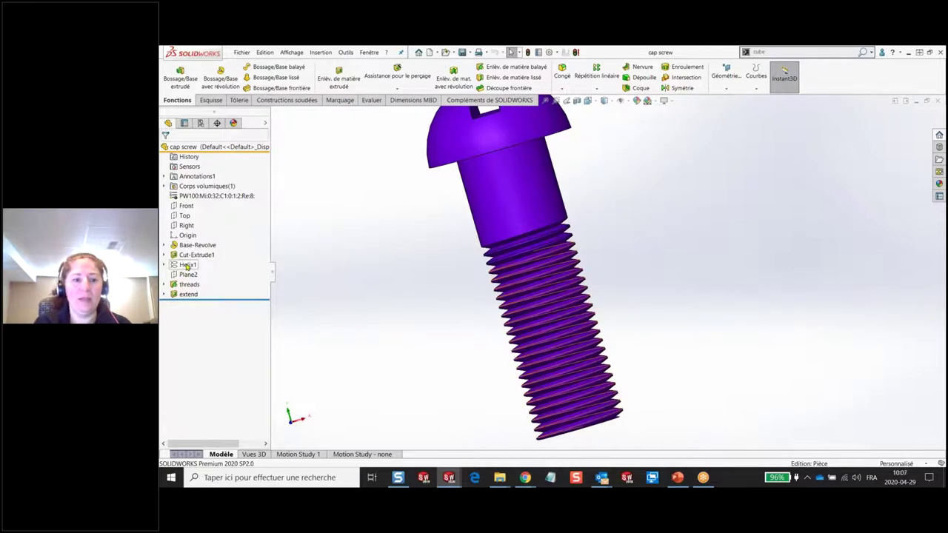
click(186, 265)
click(222, 248)
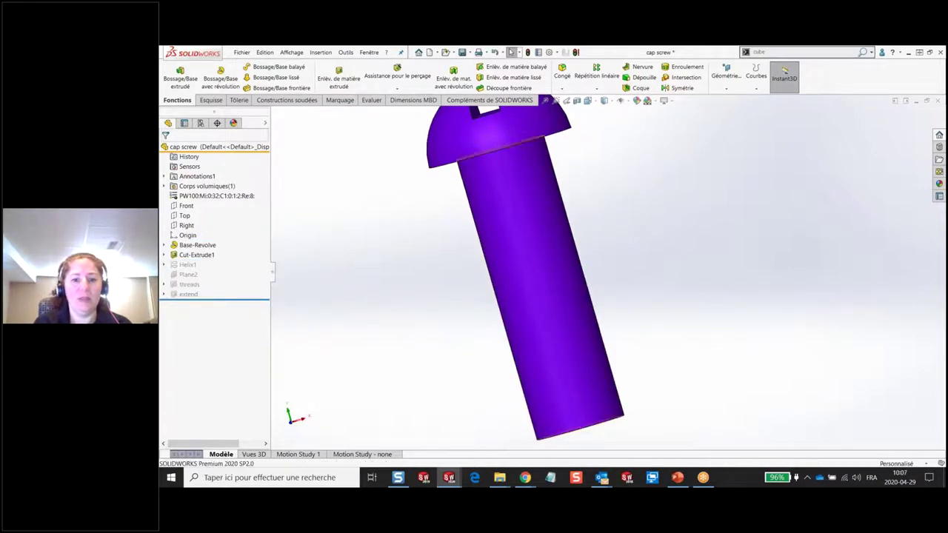
- Unsuppress Helix1, threads and extend so the screw's threads return
click(186, 265)
click(218, 242)
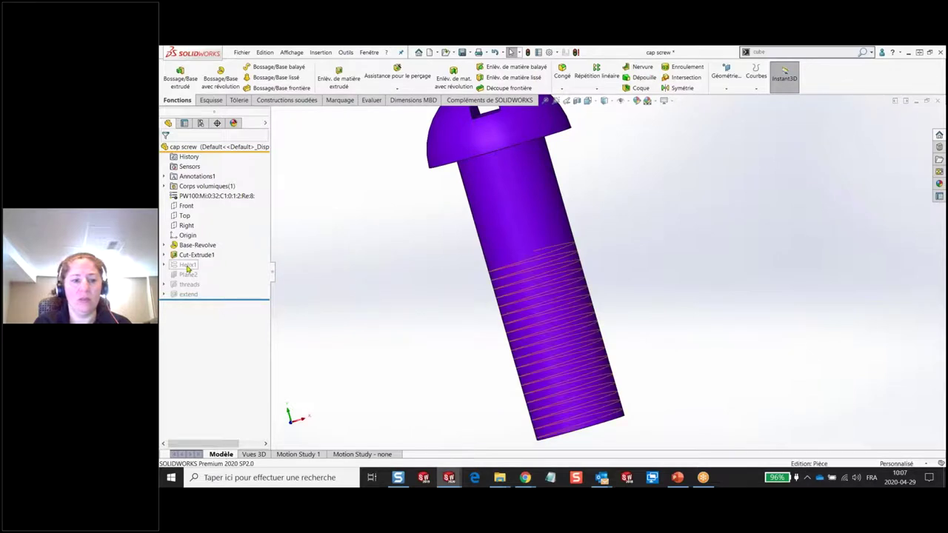
click(203, 254)
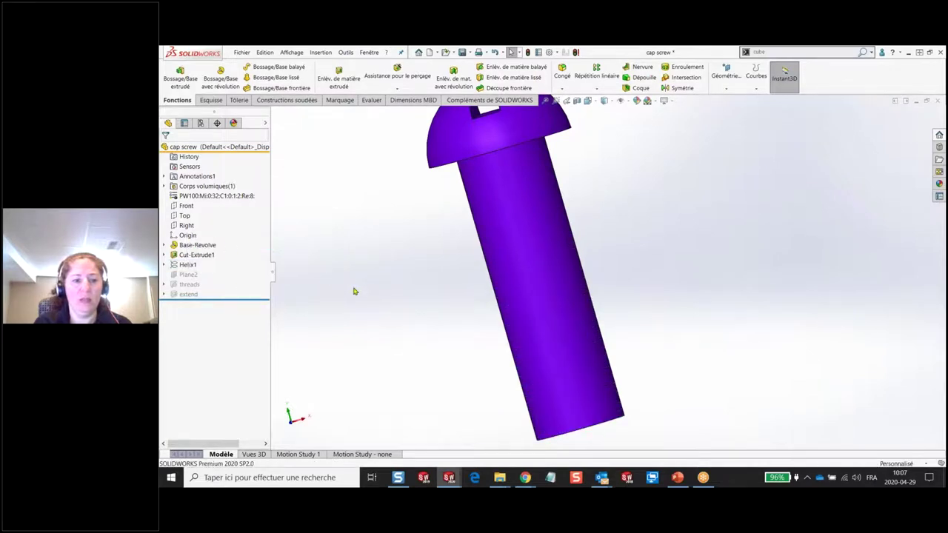
click(185, 294)
ctrl+click(185, 284)
ctrl+click(186, 264)
click(203, 245)
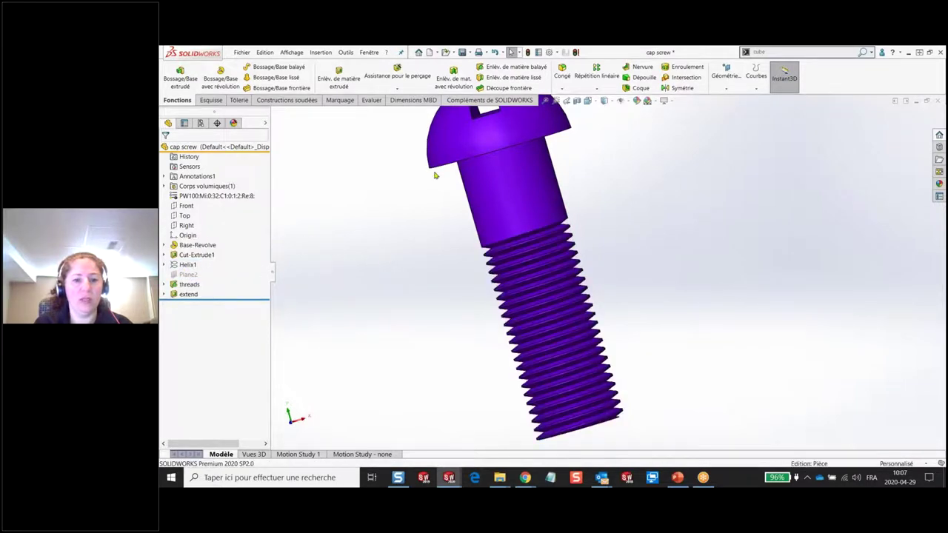
- Run a Performance Evaluation on the threaded cap screw and review the threads' rebuild time
click(371, 100)
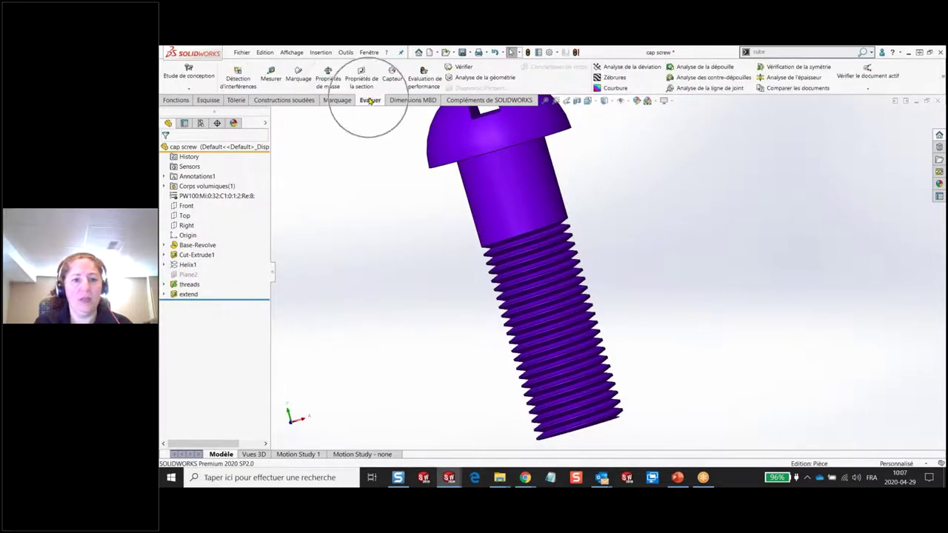
click(430, 76)
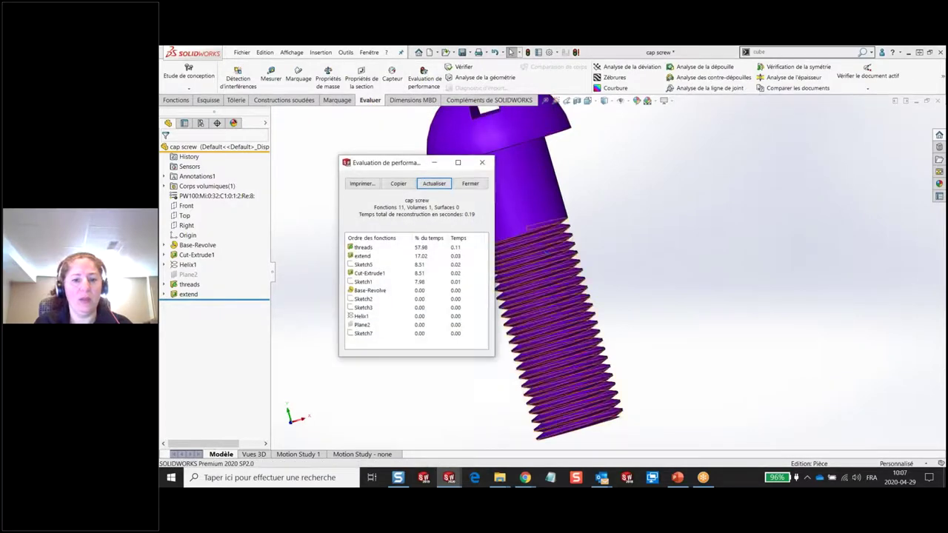
click(367, 248)
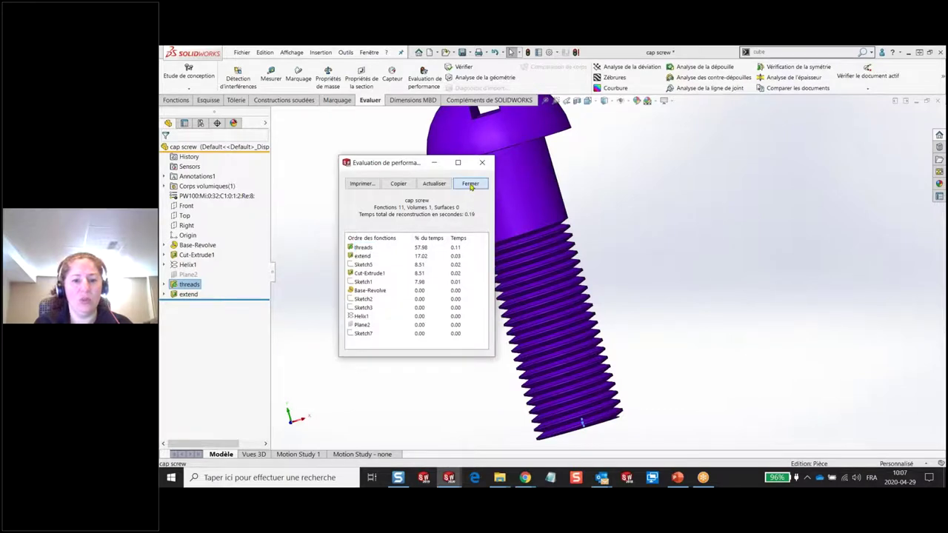
click(470, 183)
- Suppress Helix1 and rerun the Performance Evaluation without threads
click(187, 264)
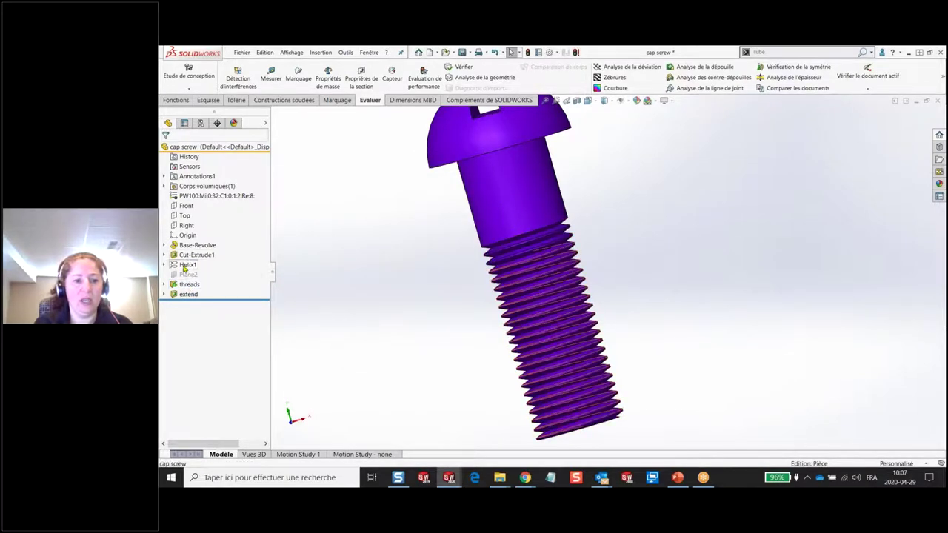
click(210, 242)
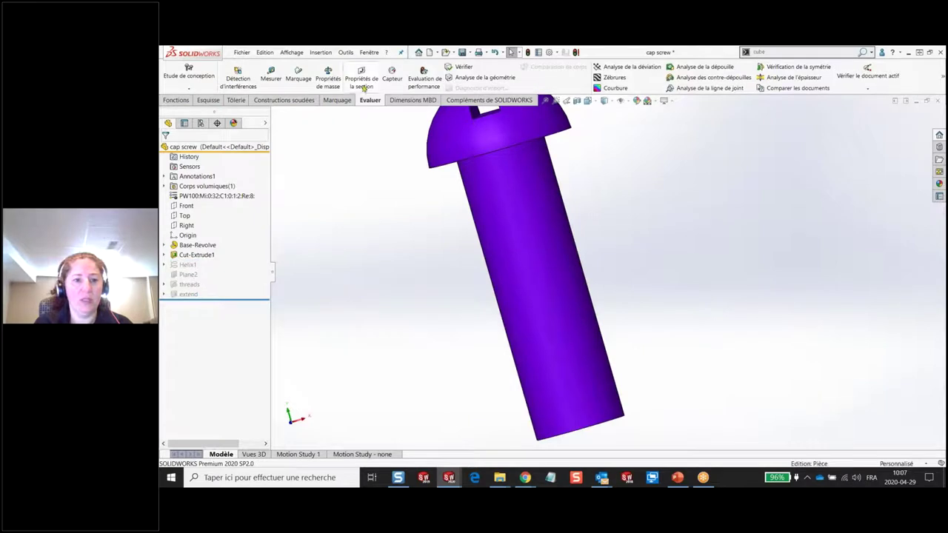
click(423, 74)
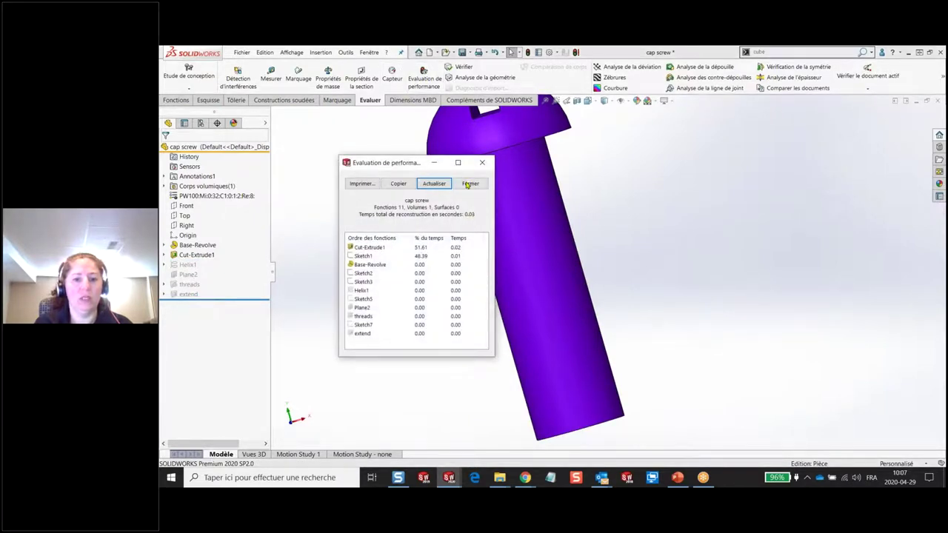
click(470, 184)
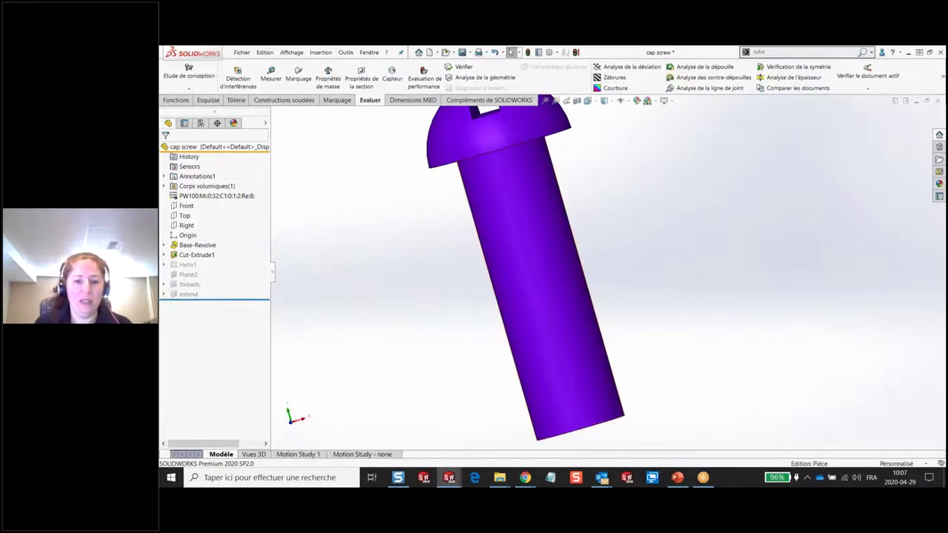
- Close the cap screw part window
scroll(639, 242, up, 2)
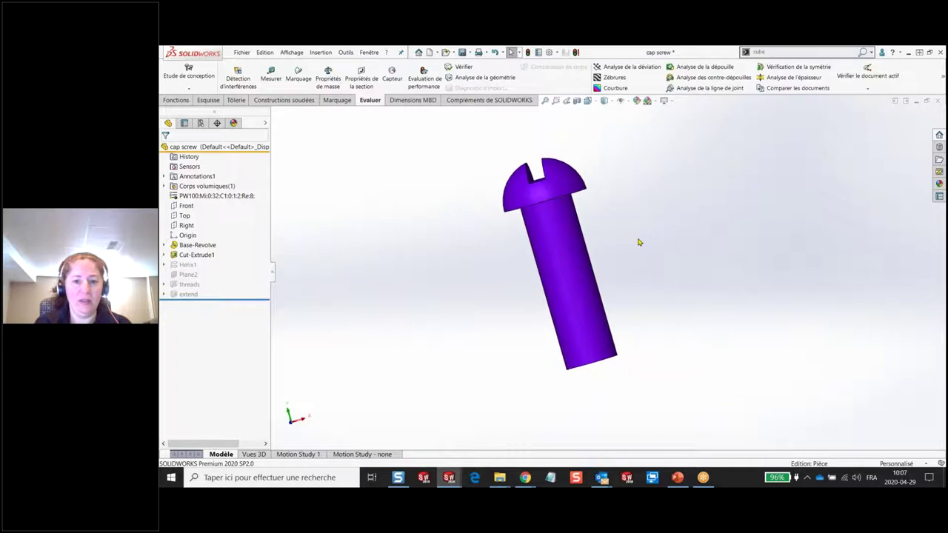
click(927, 102)
click(573, 259)
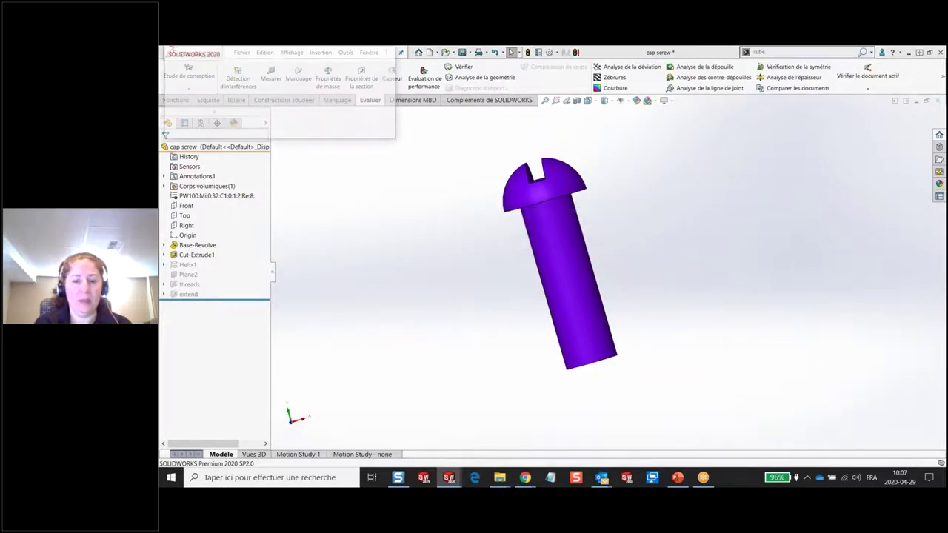
- Save the cap screw changes and zoom in on the vise's lower plate
click(245, 112)
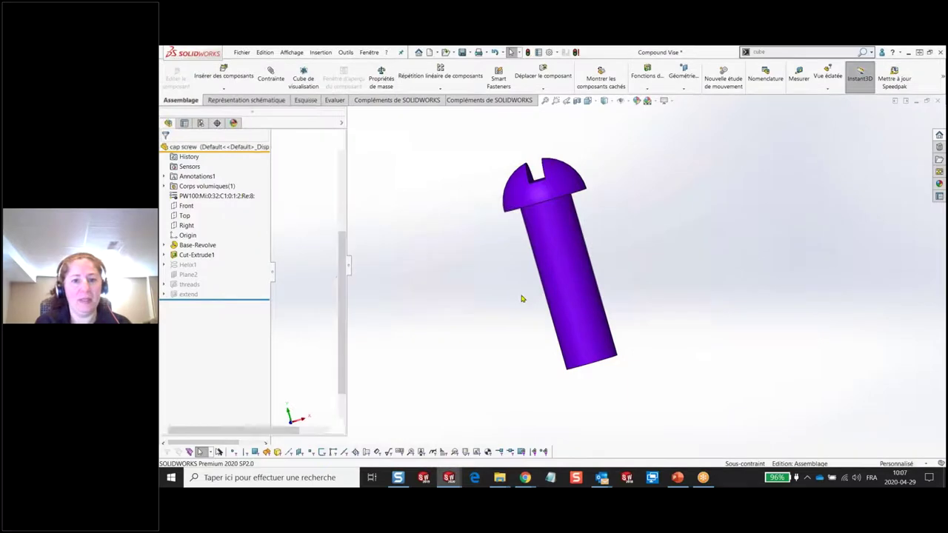
scroll(628, 282, down, 2)
scroll(628, 281, down, 1)
scroll(627, 262, down, 1)
scroll(629, 265, down, 1)
scroll(633, 269, down, 1)
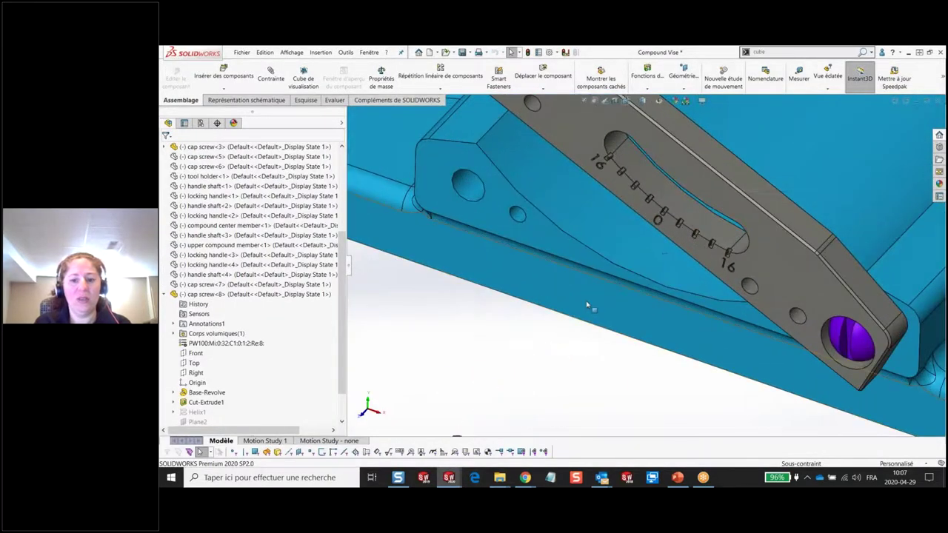
scroll(588, 305, up, 2)
- Select the slot face and cap screw, then move the screw up beside the vise
click(672, 222)
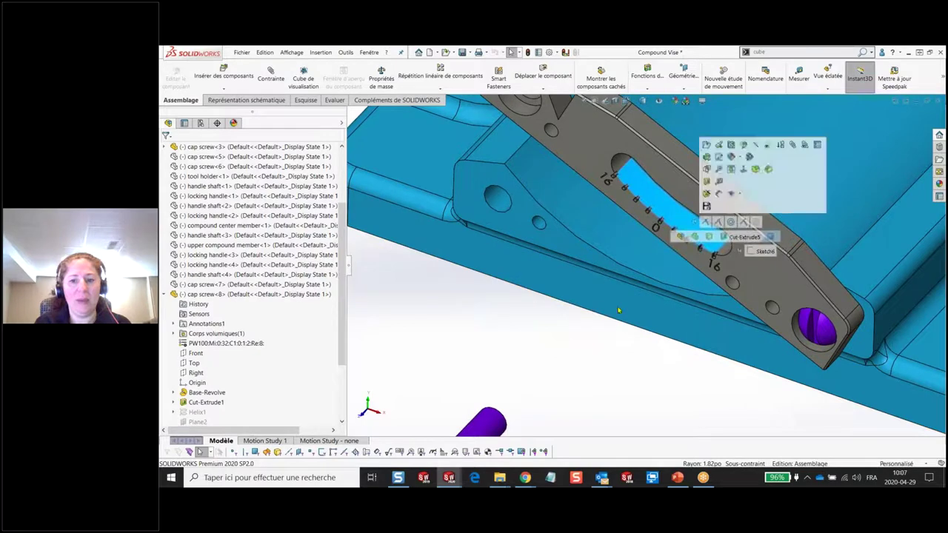
ctrl+click(489, 424)
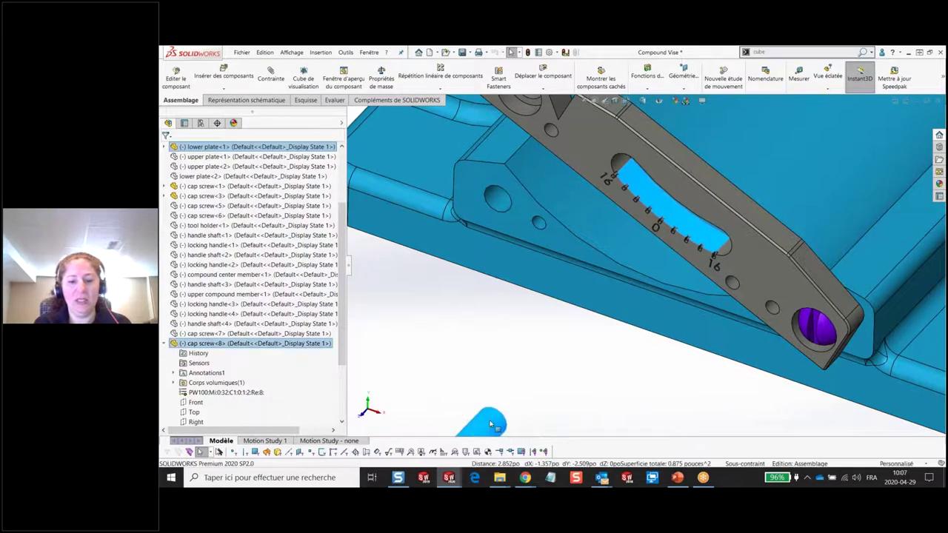
key(s)
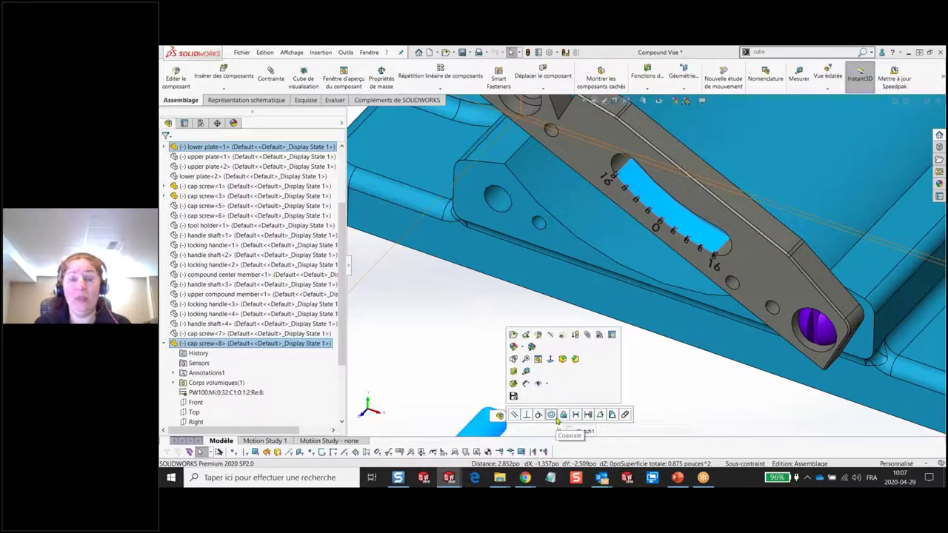
scroll(544, 356, up, 3)
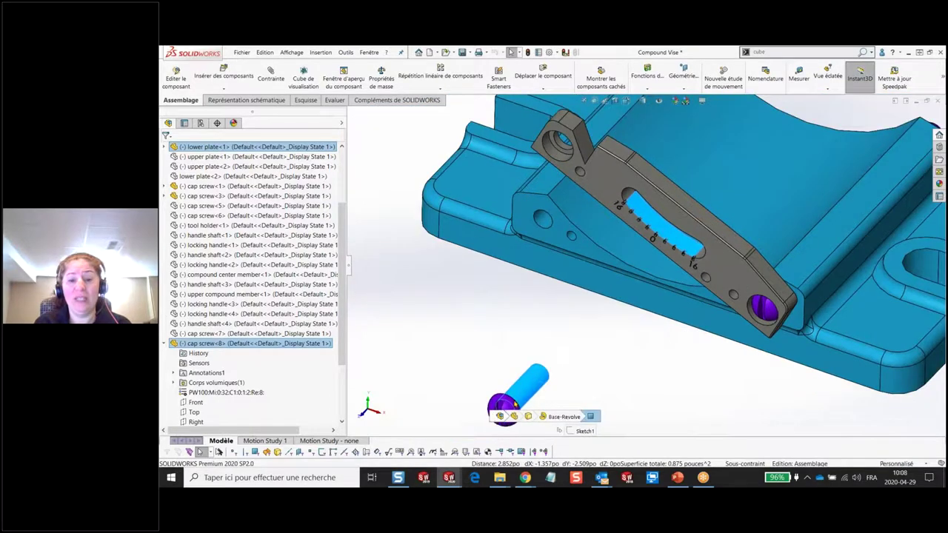
drag(526, 382, 579, 315)
key(Escape)
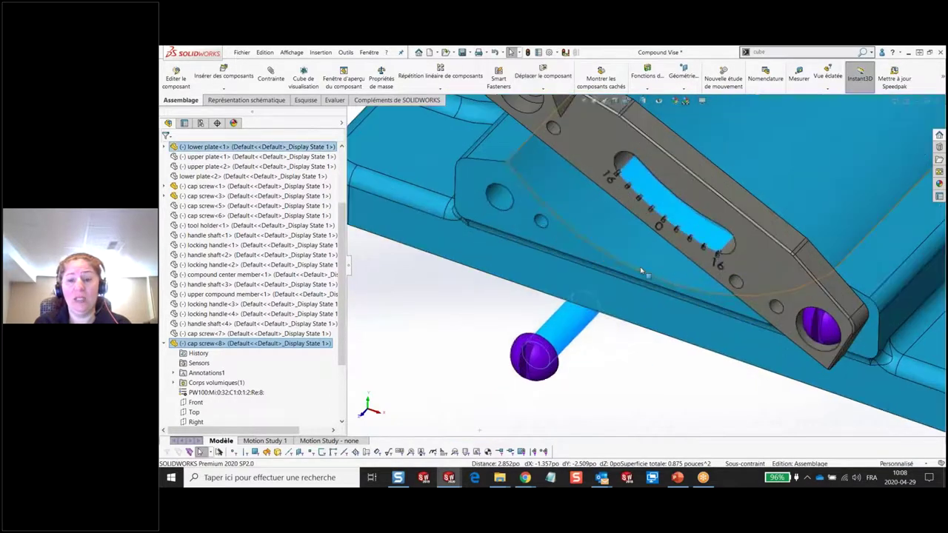
- Slot-mate the cap screw shaft to the lower plate slot, centred in the slot
scroll(612, 296, down, 5)
click(699, 215)
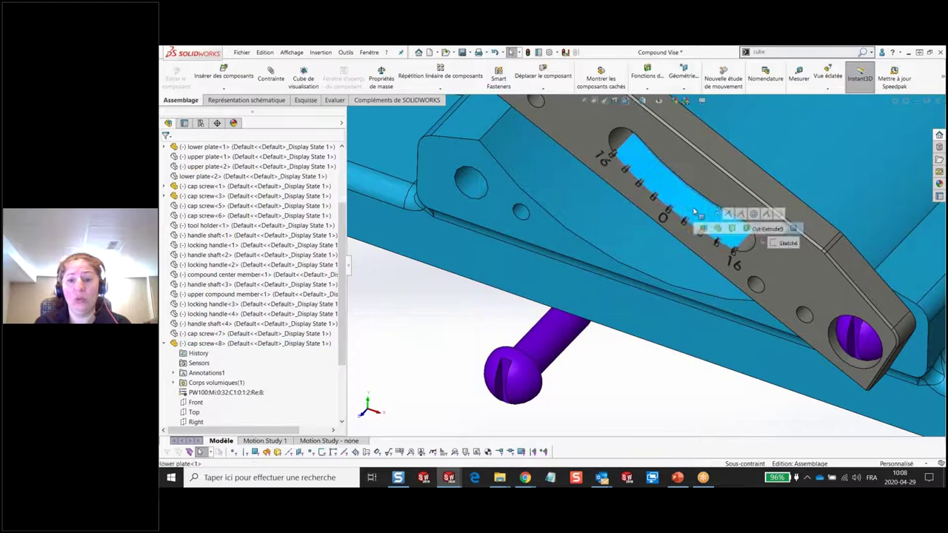
ctrl+click(550, 341)
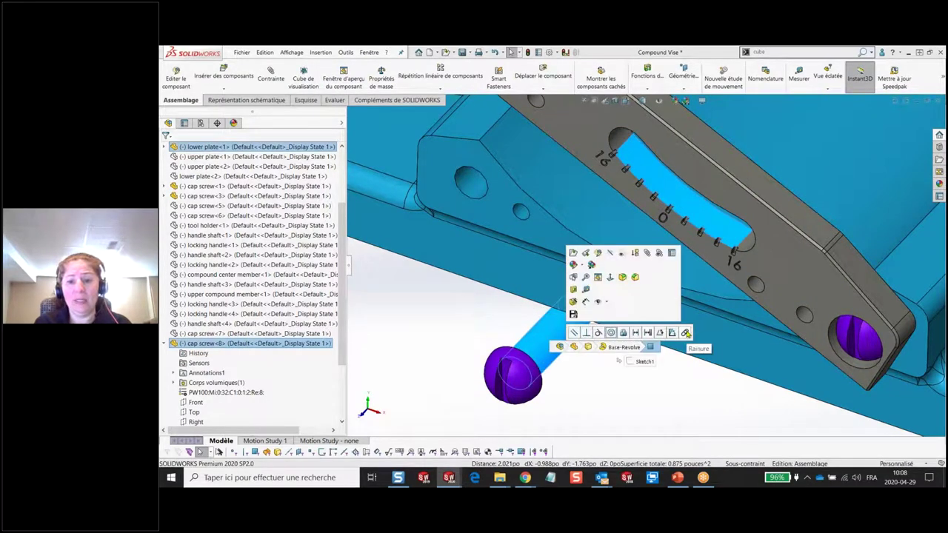
click(684, 333)
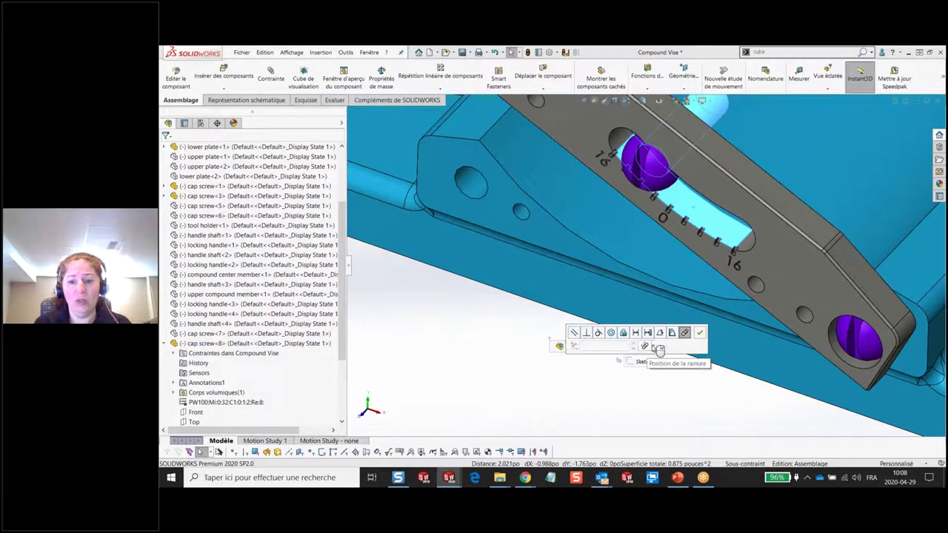
click(657, 347)
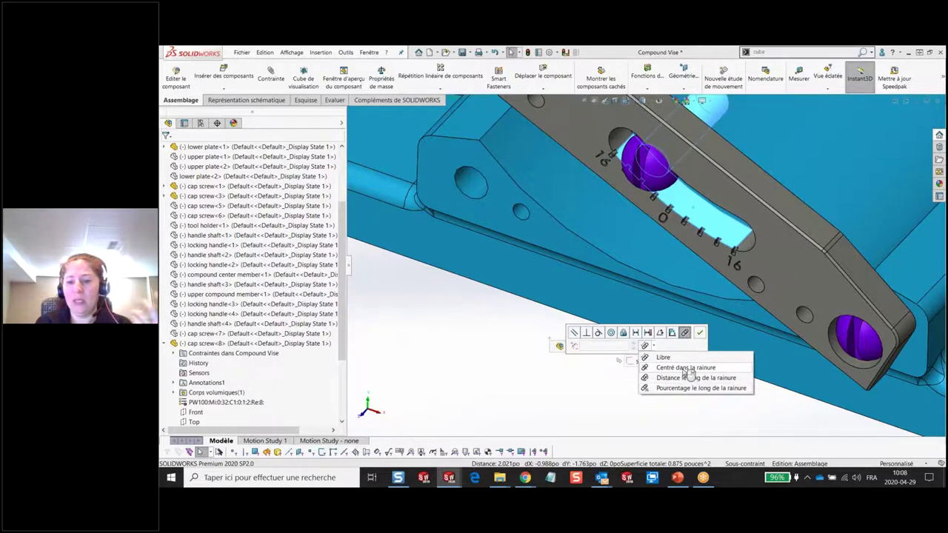
click(686, 367)
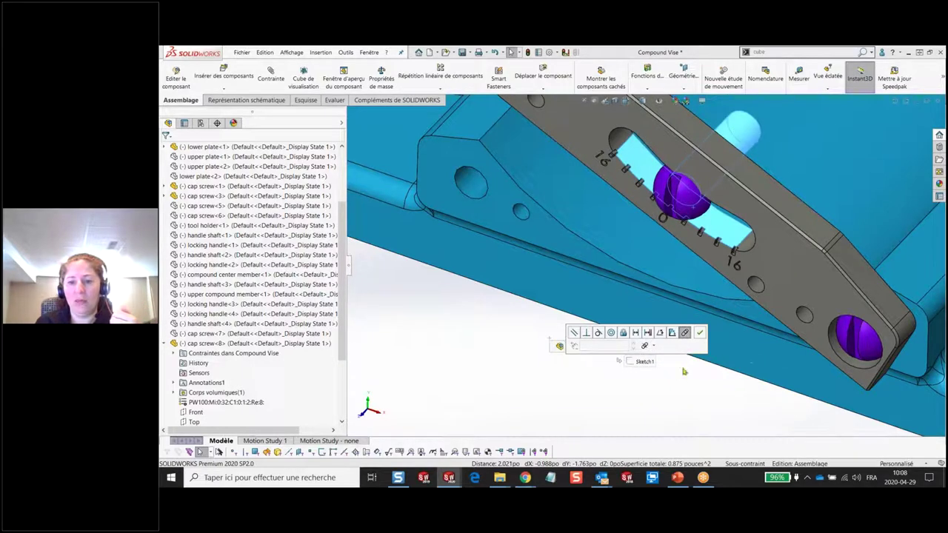
click(699, 332)
- Test the slot mate, then mate the lower plate hole concentric with the saddle hole
mouse_move(611, 268)
mouse_down()
mouse_move(579, 341)
mouse_move(662, 313)
mouse_up()
scroll(545, 317, up, 2)
scroll(548, 311, up, 2)
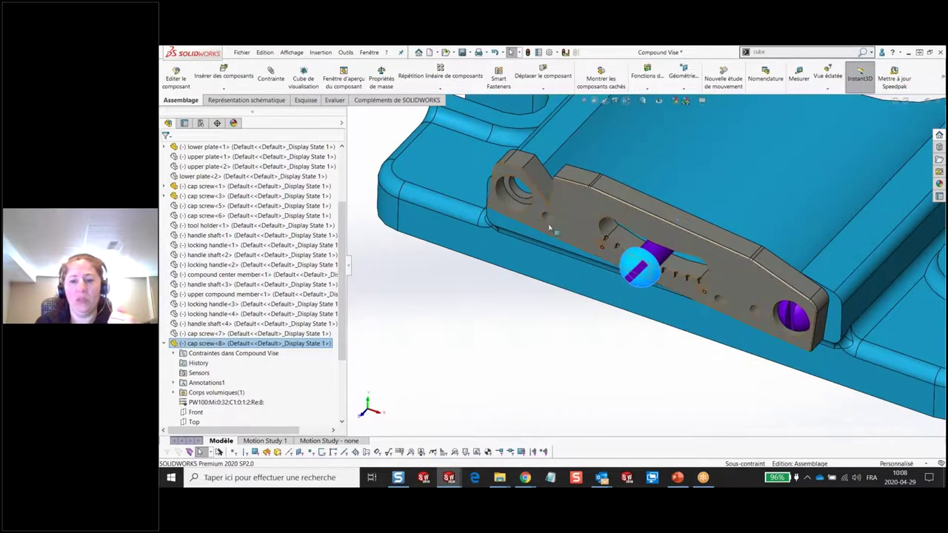
click(521, 196)
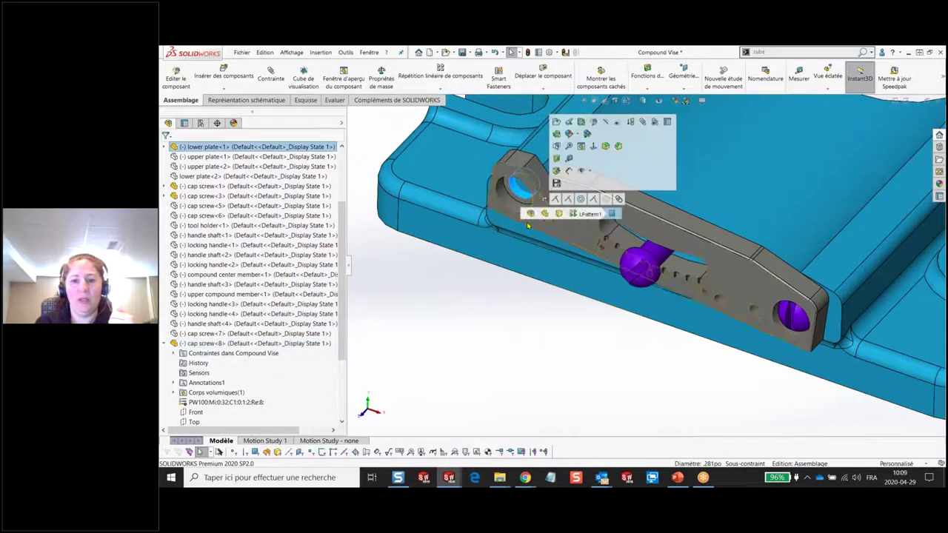
middle_drag(522, 200, 541, 226)
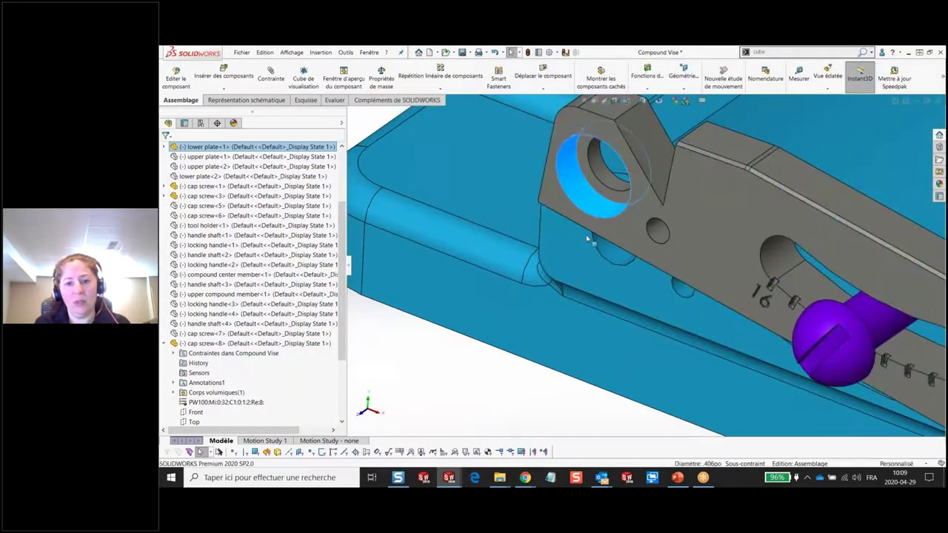
ctrl+click(613, 256)
right_click(613, 256)
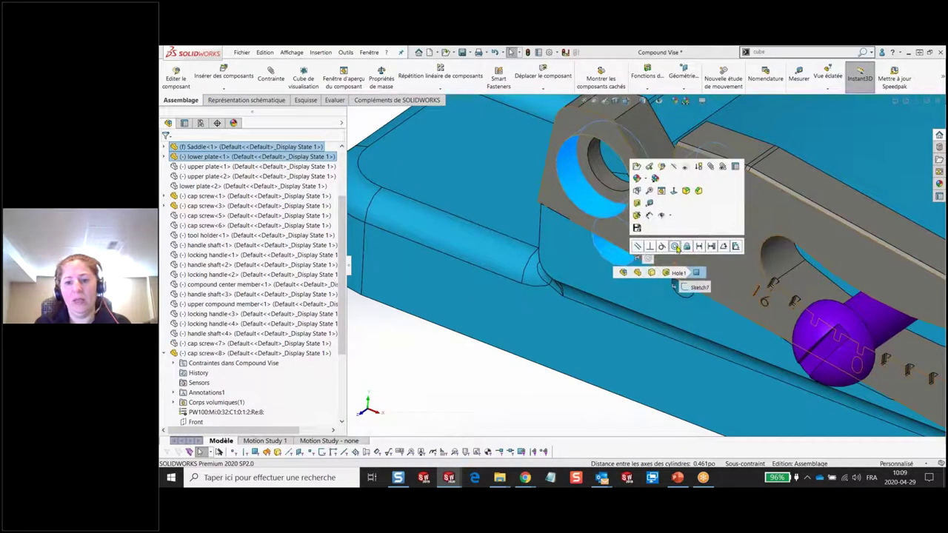
click(675, 247)
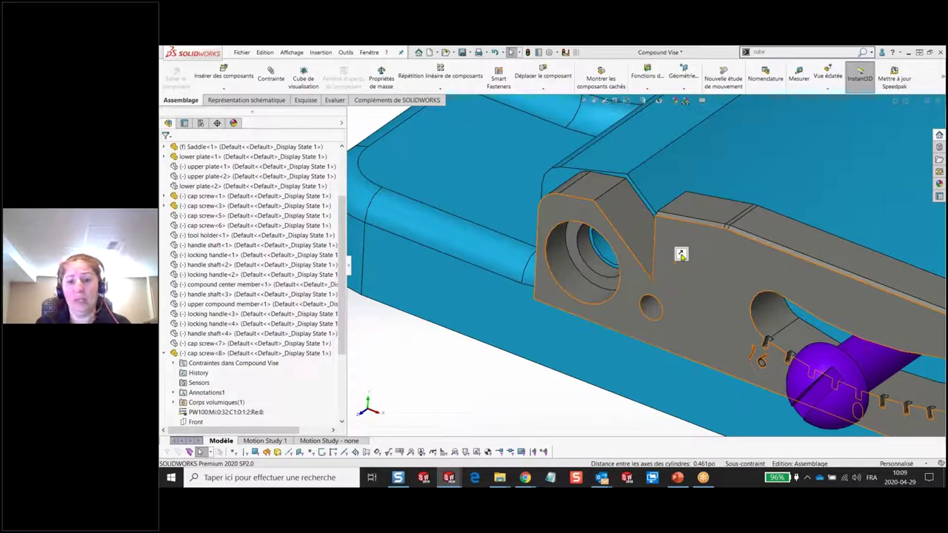
- Zoom in on the saddle and select its hole face
scroll(682, 254, up, 2)
scroll(567, 333, up, 2)
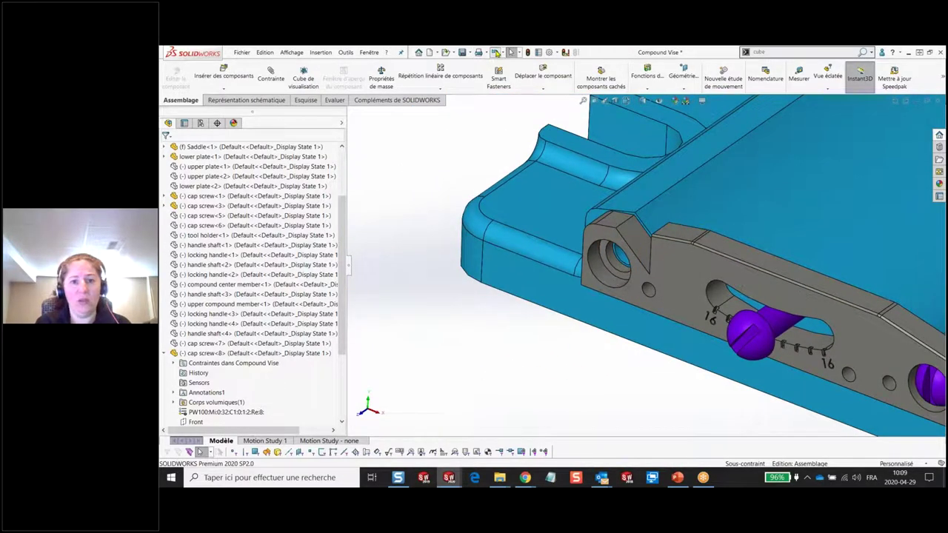
scroll(641, 337, down, 3)
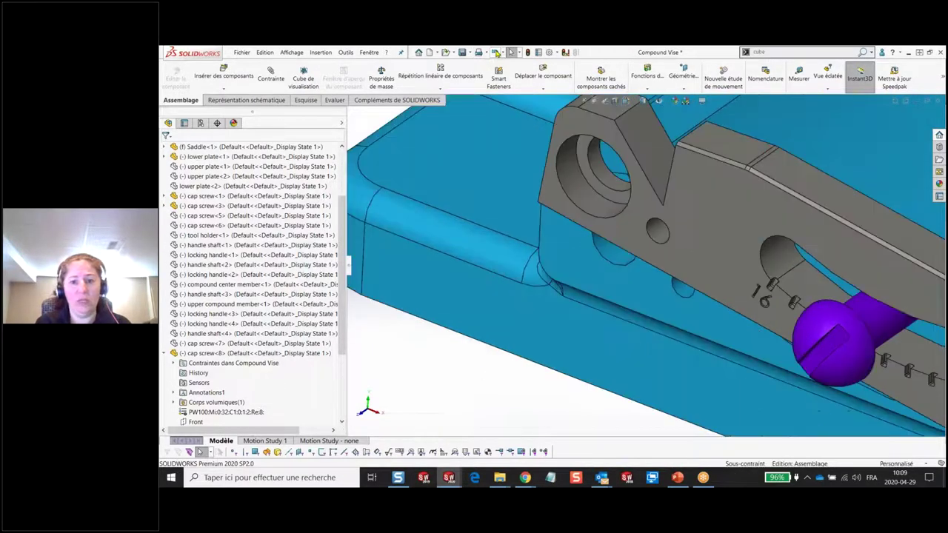
click(614, 262)
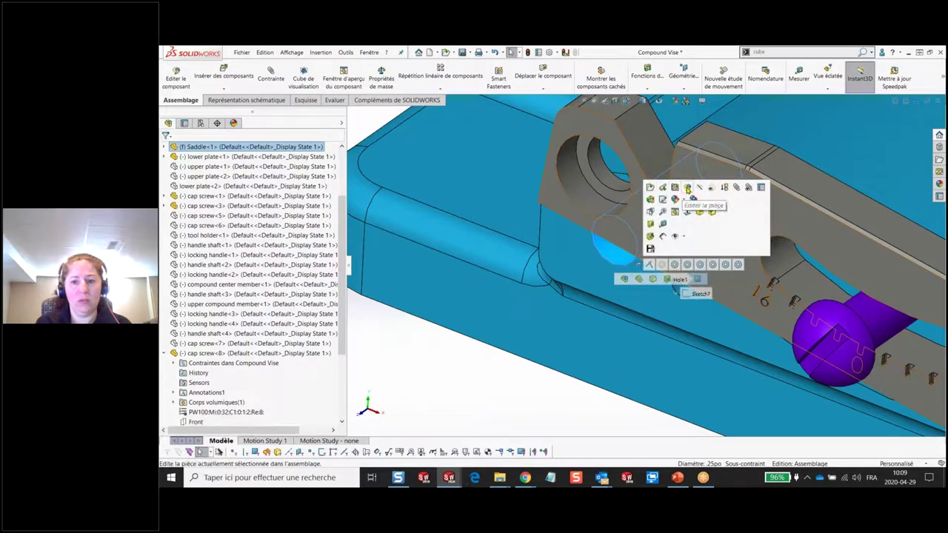
- Edit the Saddle part in context and inspect its Hole1 feature and sketch
click(687, 189)
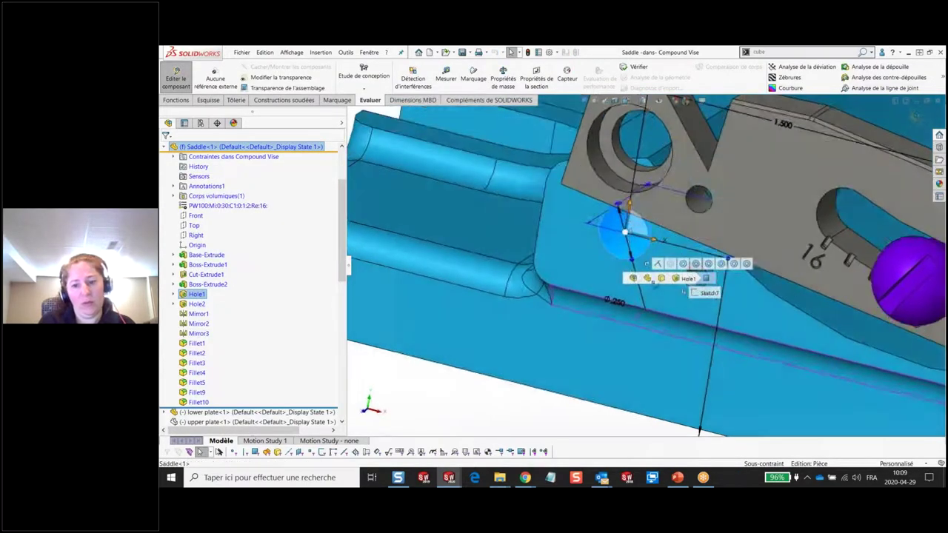
mouse_move(628, 287)
middle_down()
mouse_move(675, 278)
mouse_move(711, 222)
mouse_move(626, 231)
middle_up()
scroll(675, 278, up, 2)
click(626, 231)
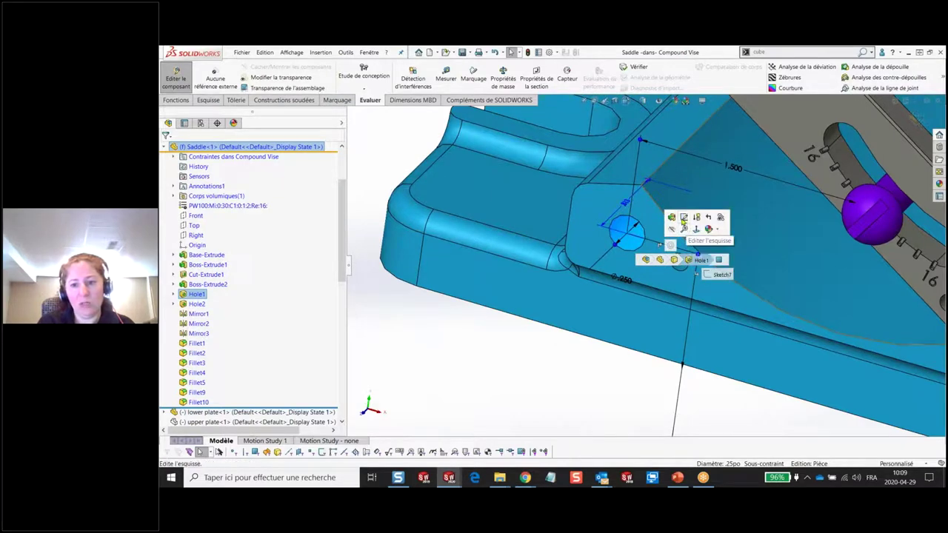
click(685, 220)
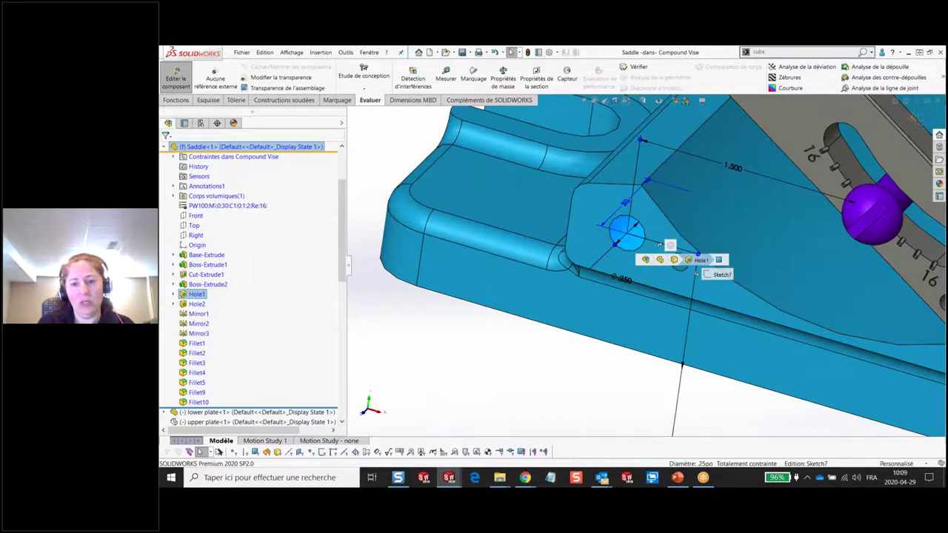
click(645, 260)
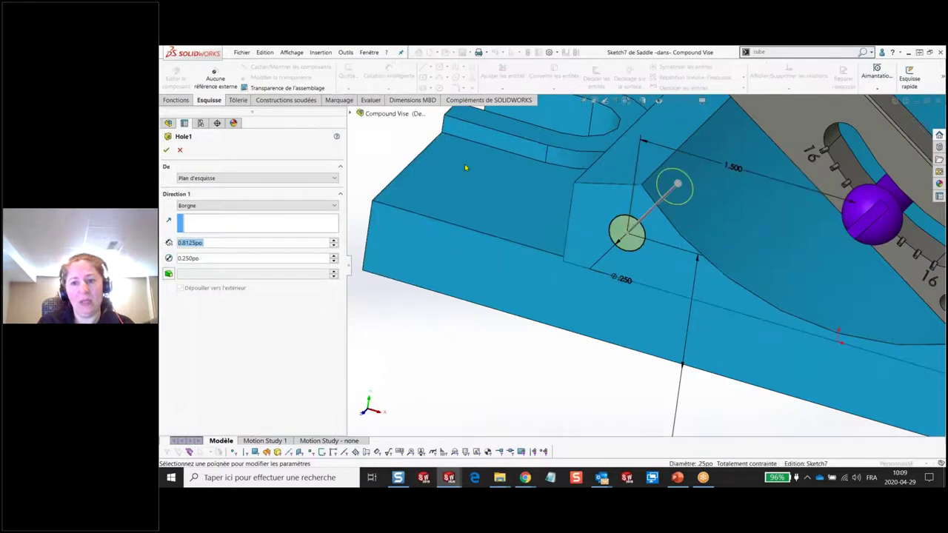
click(179, 150)
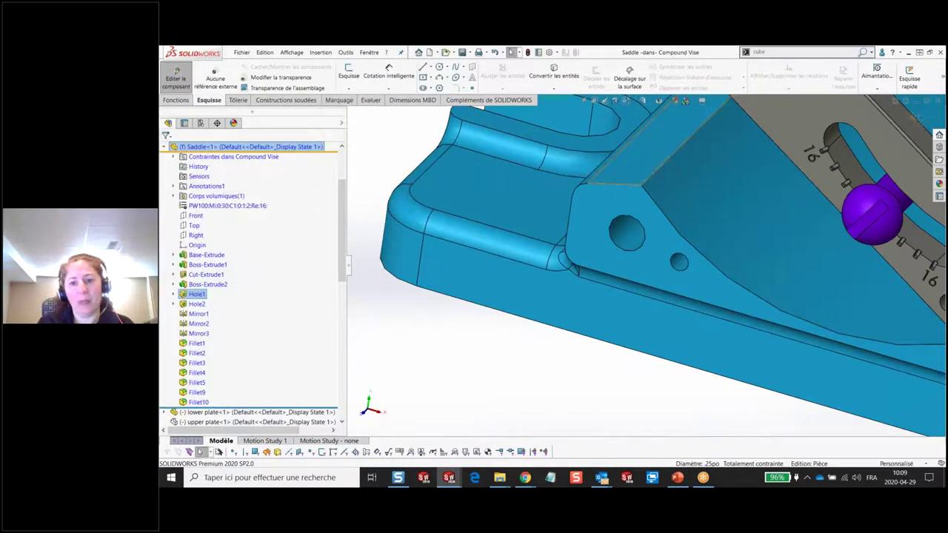
- Change the hole's 1.511 locating dimension to 1.505, rebuild, and return to the assembly
click(633, 238)
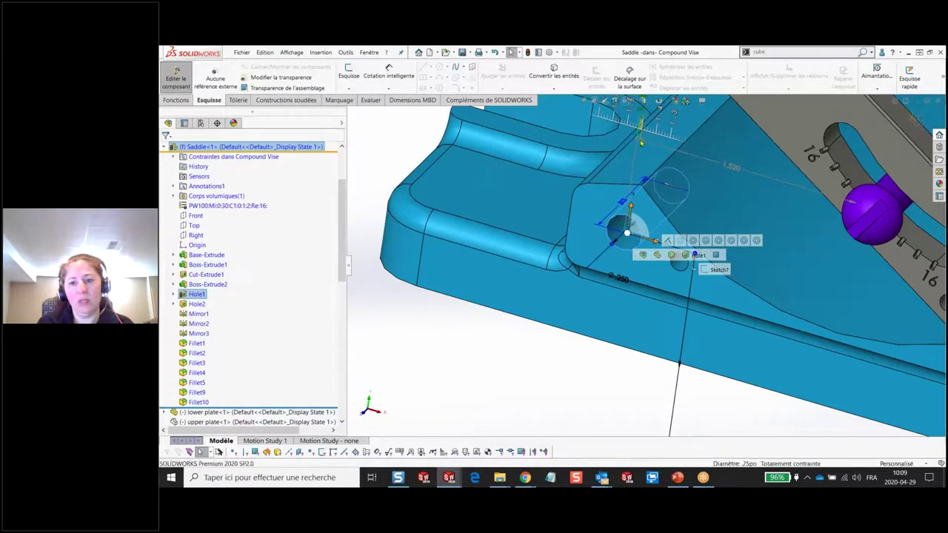
double_click(735, 170)
text(1)
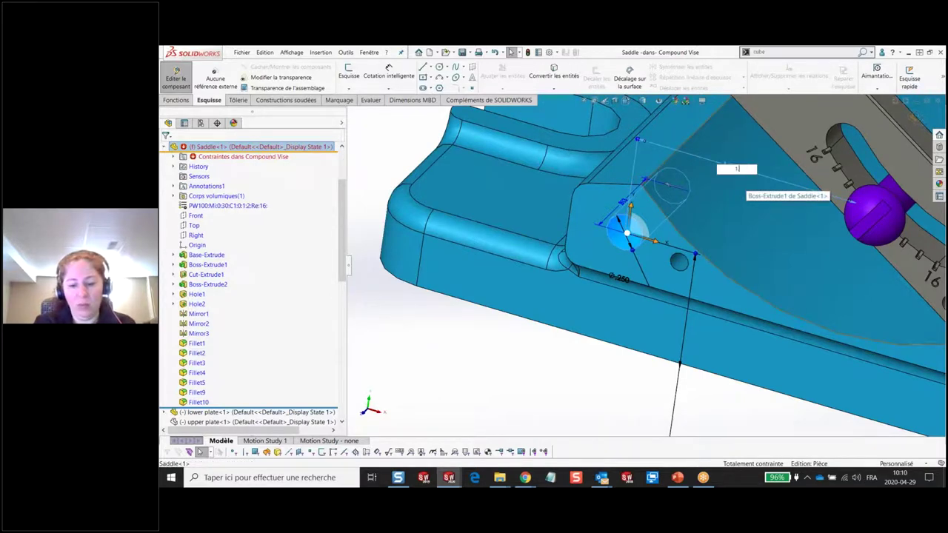
text(.505)
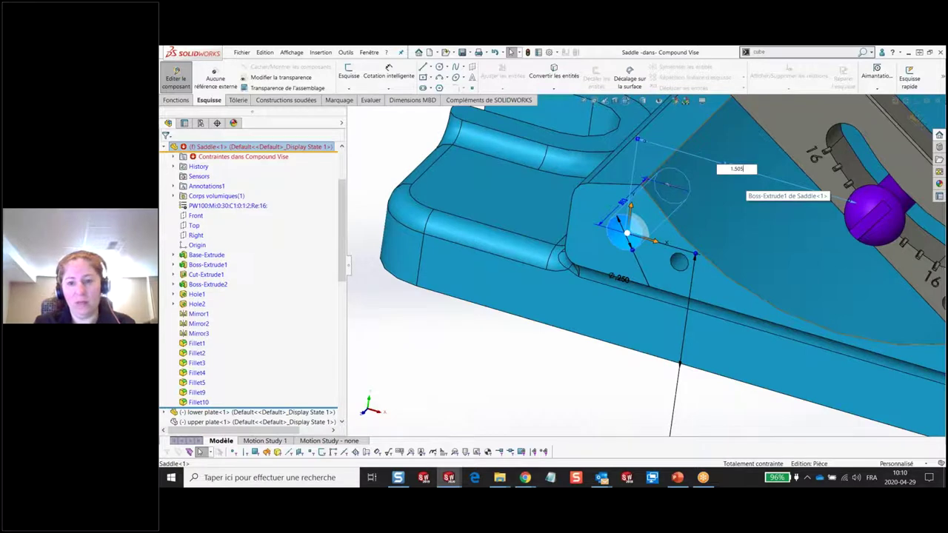
key(Return)
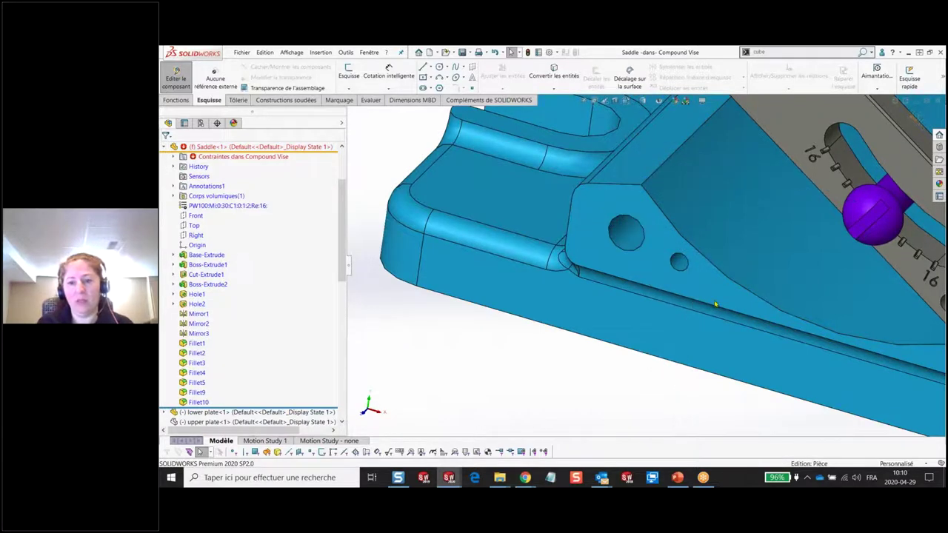
middle_drag(716, 305, 815, 222)
click(918, 118)
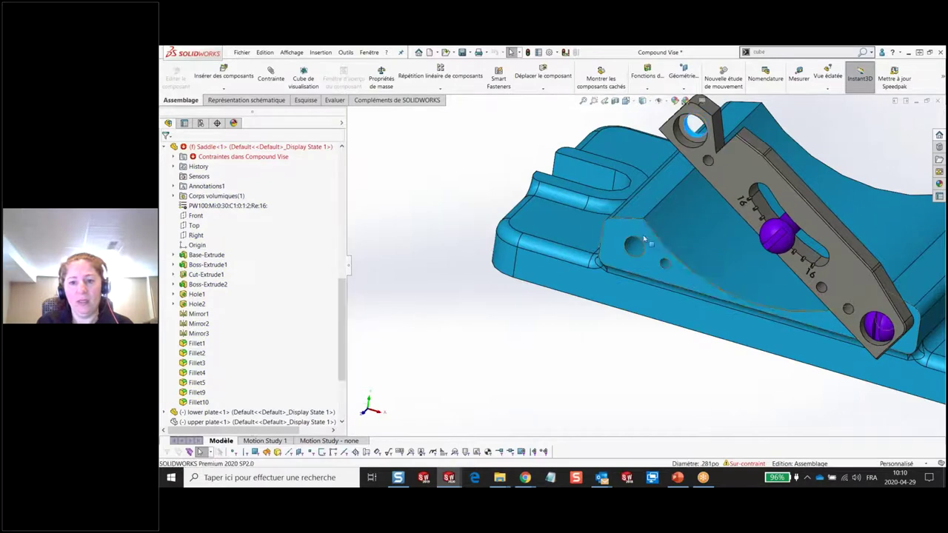
- Mate the lower plate hole concentric to the saddle hole with flipped alignment
scroll(635, 252, down, 3)
click(635, 252)
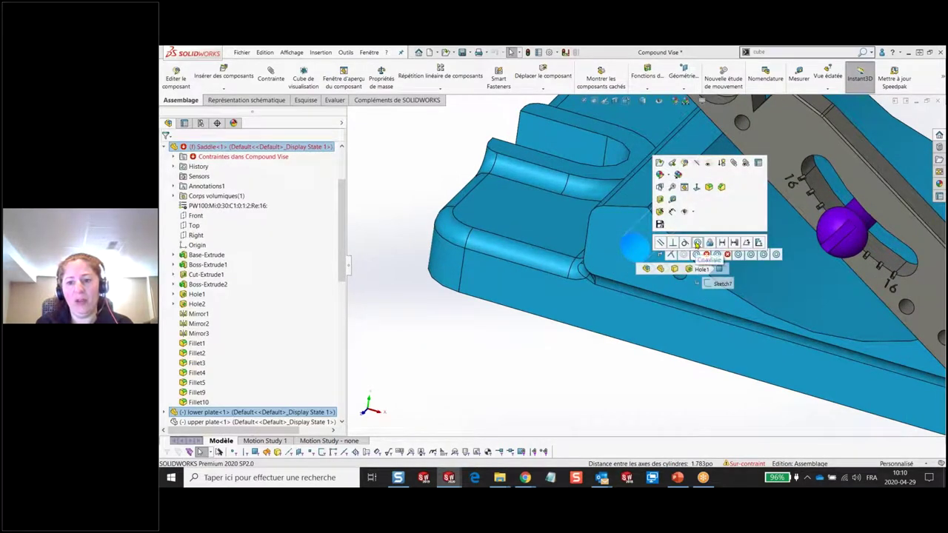
click(697, 243)
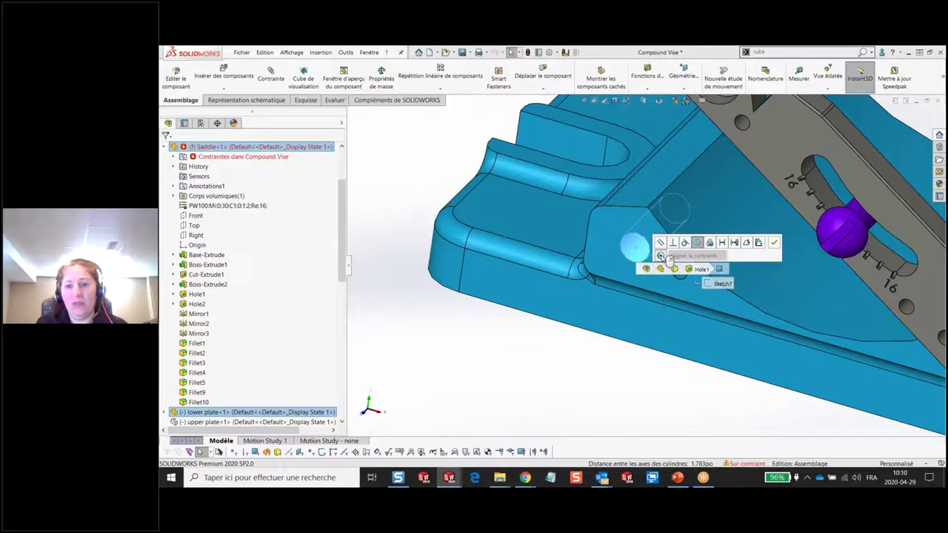
click(661, 255)
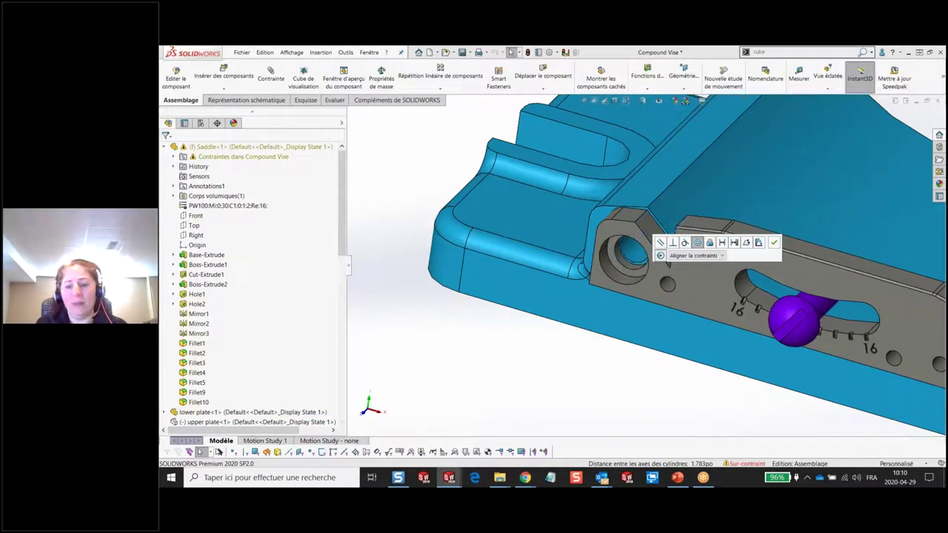
key(Escape)
middle_drag(649, 320, 630, 311)
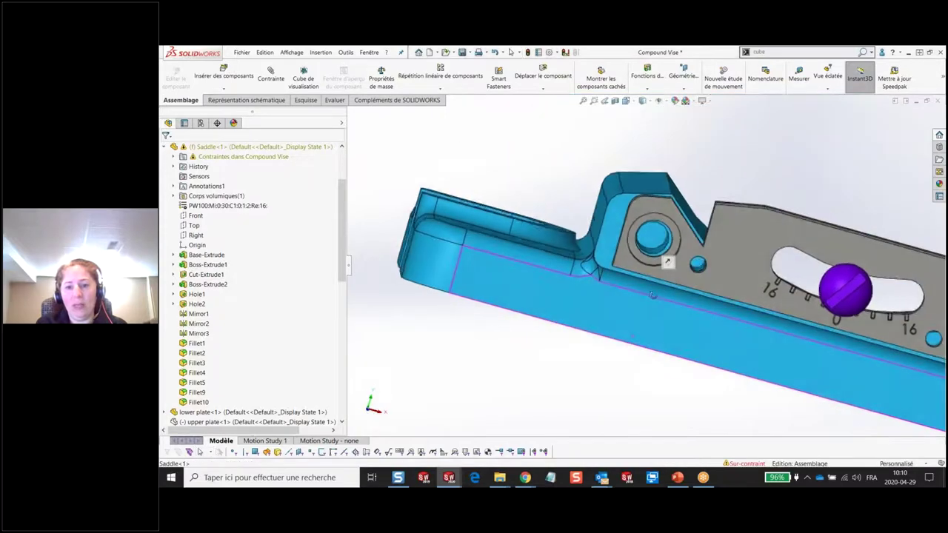
scroll(629, 311, down, 5)
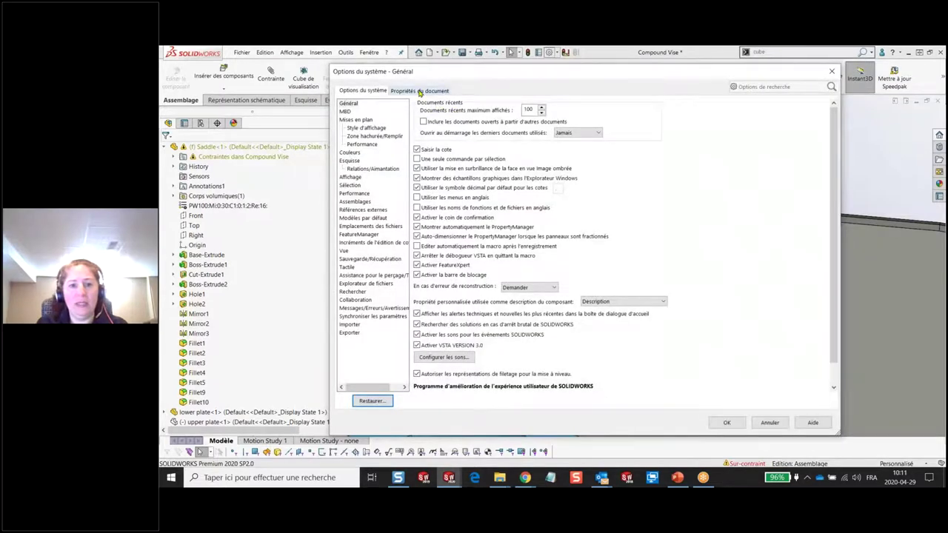
- Check the document's mate settings page, then go back to the system options
click(420, 91)
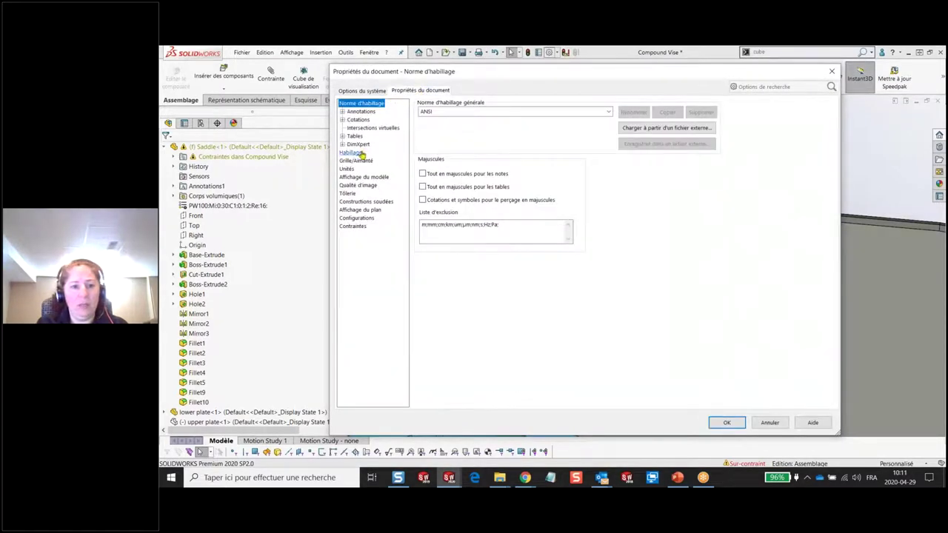
click(352, 227)
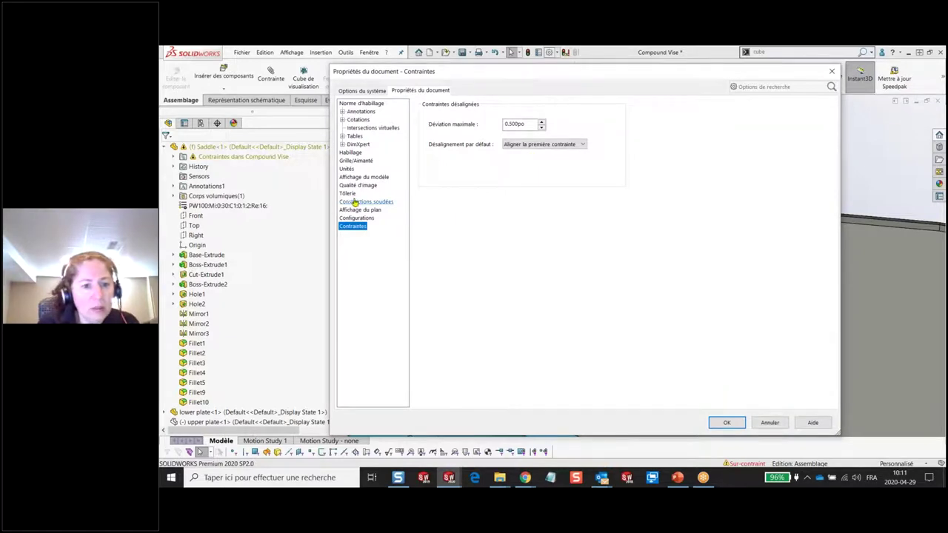
click(362, 90)
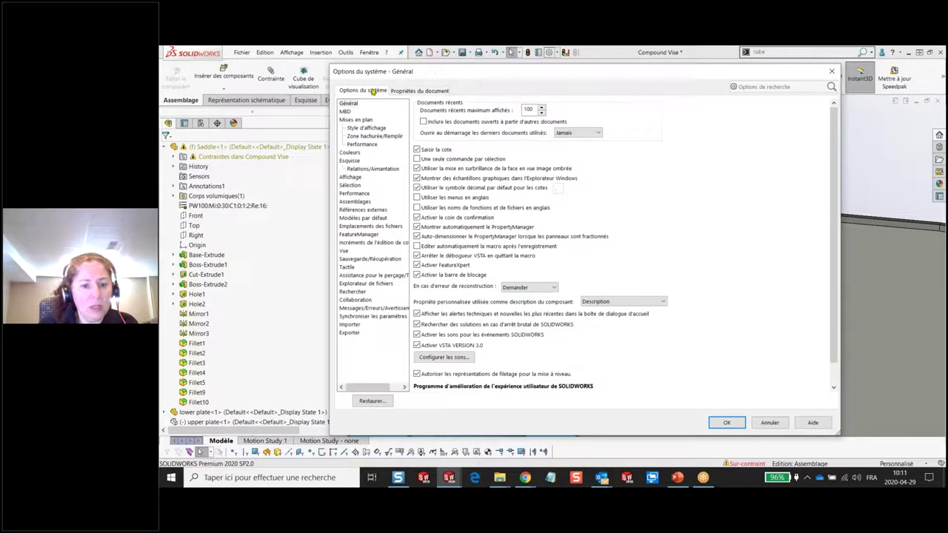
- Search the options for mate-related settings, ending with the term 'conn'
click(760, 88)
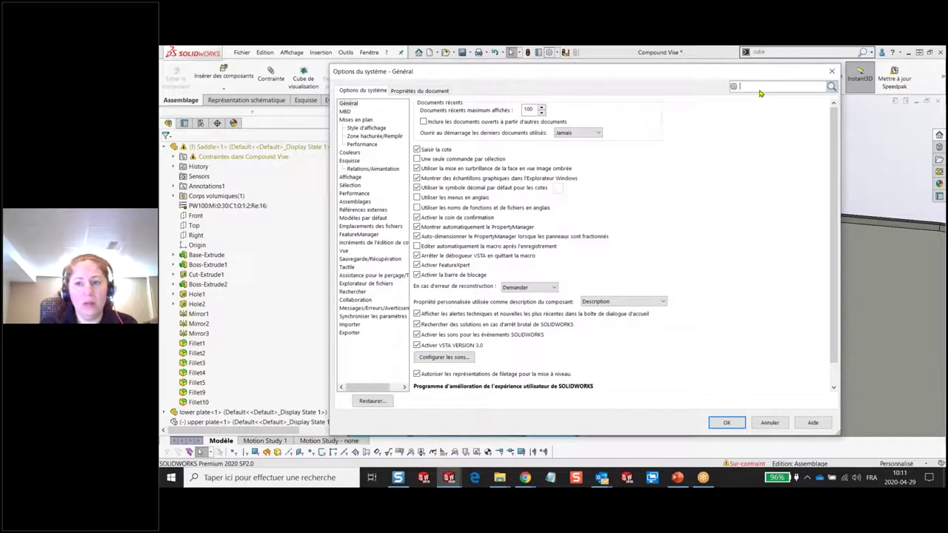
text(desa)
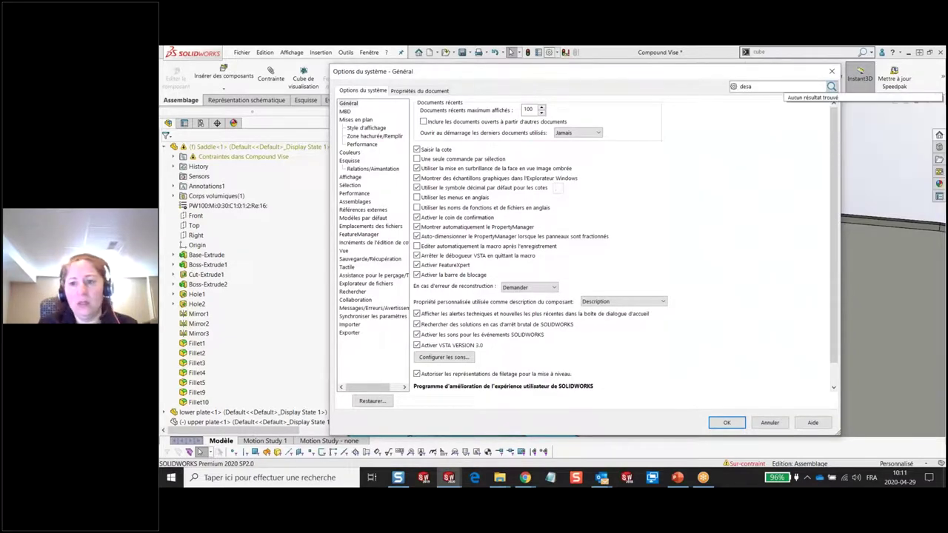
key(BackSpace)
key(BackSpace)
key(BackSpace)
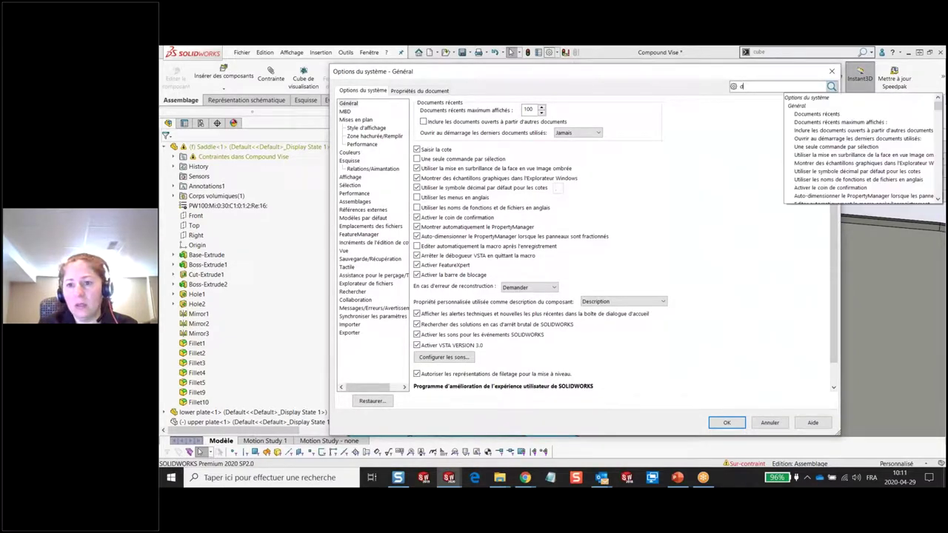
text(és)
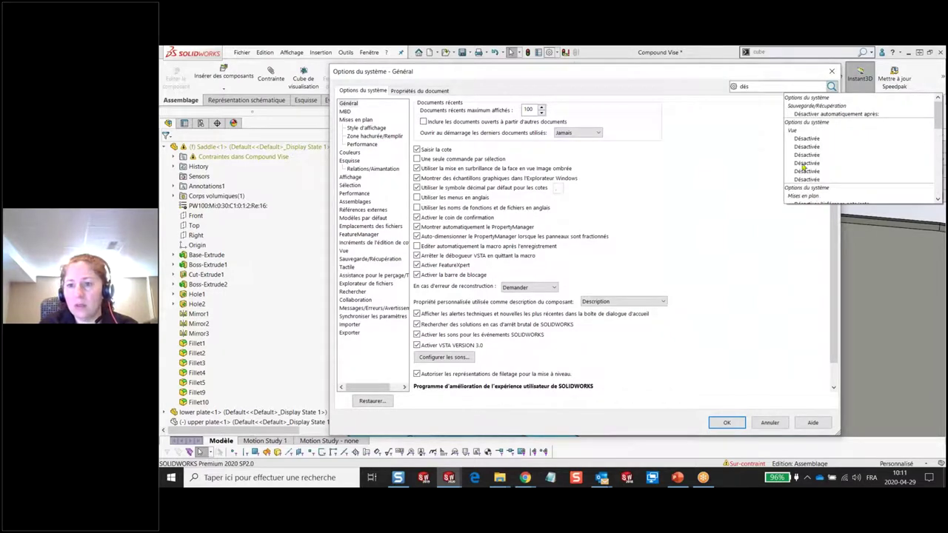
drag(938, 113, 941, 162)
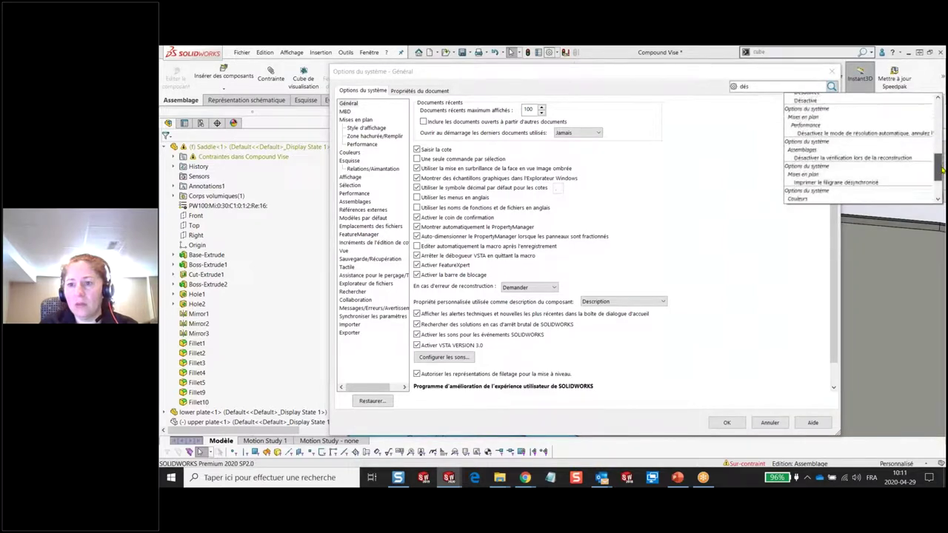
drag(941, 161, 941, 177)
key(BackSpace)
key(BackSpace)
key(BackSpace)
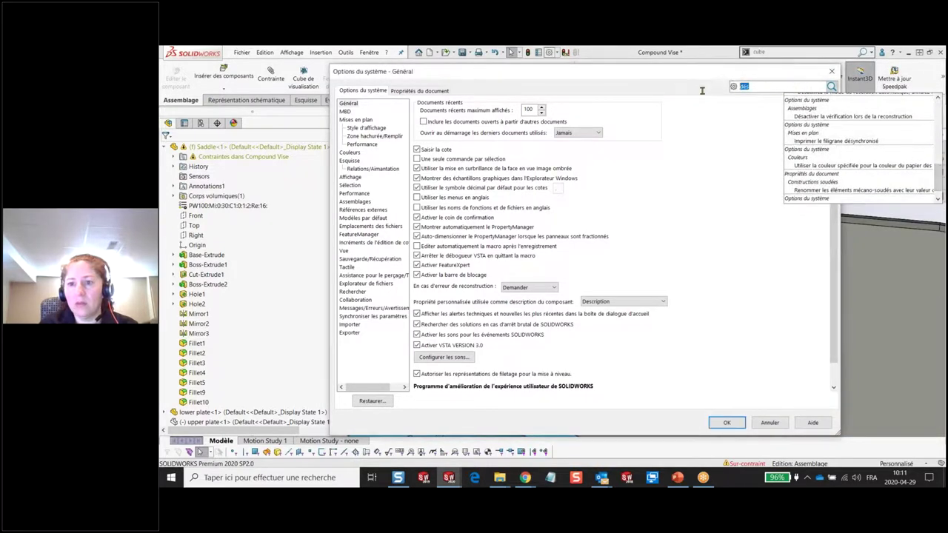
text(con)
text(train)
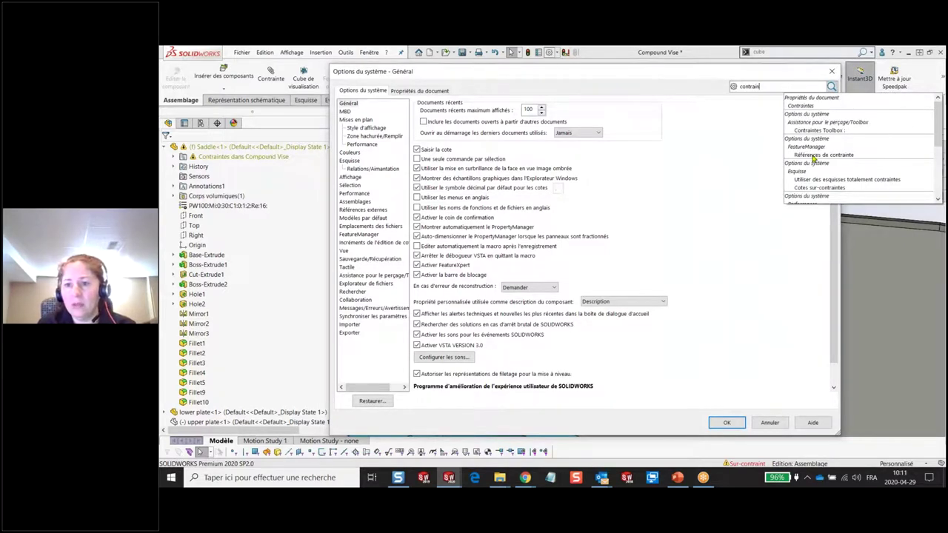
- Step through the mate-related search results down to the misaligned mates option
click(815, 155)
click(819, 187)
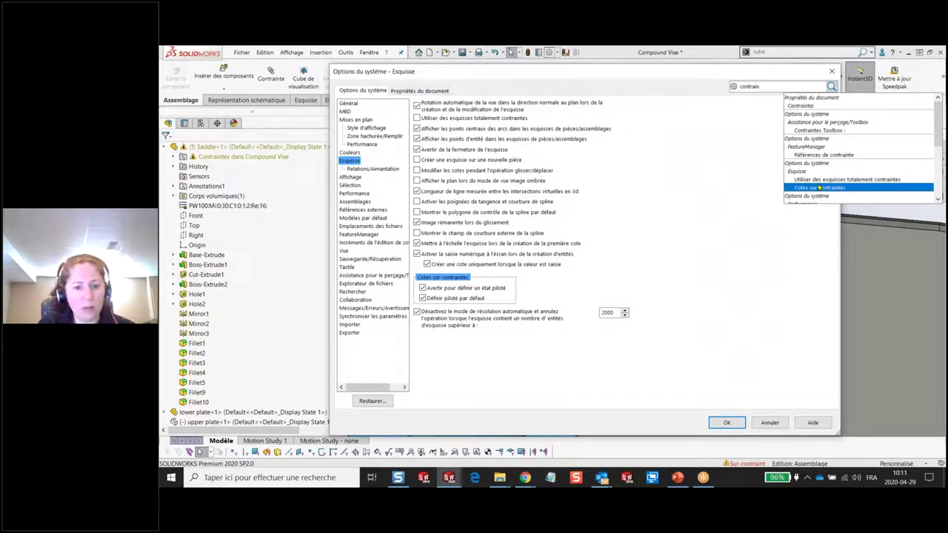
scroll(819, 188, down, 1)
click(819, 187)
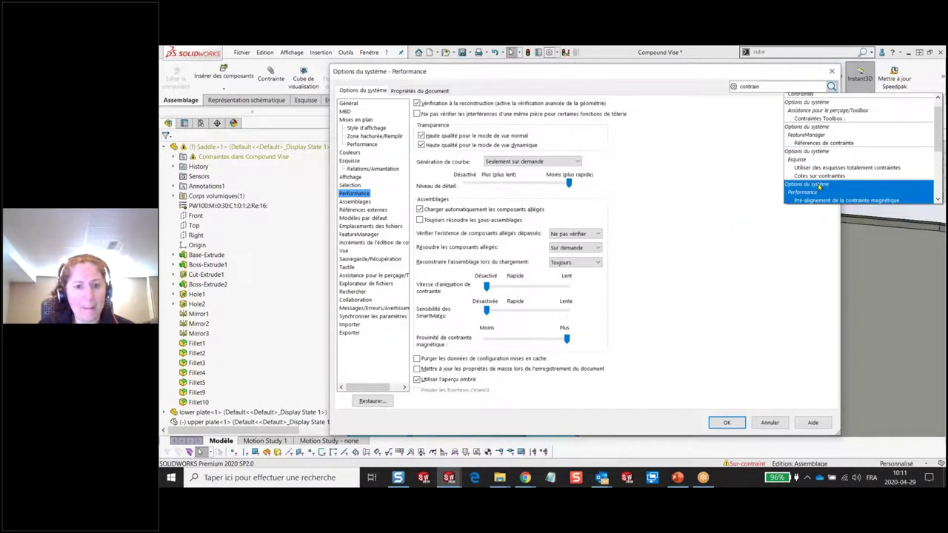
scroll(819, 187, down, 2)
click(819, 188)
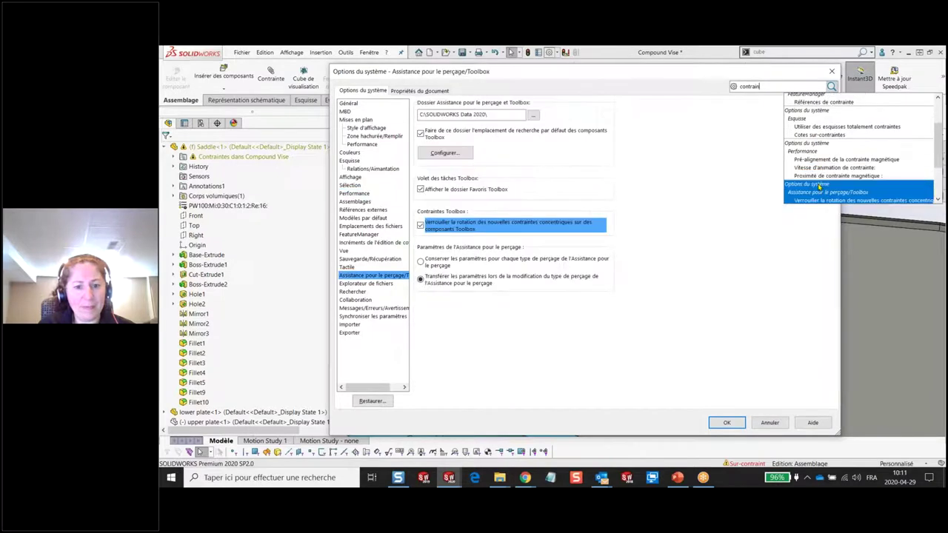
scroll(788, 193, down, 1)
click(789, 193)
scroll(789, 193, down, 1)
click(789, 196)
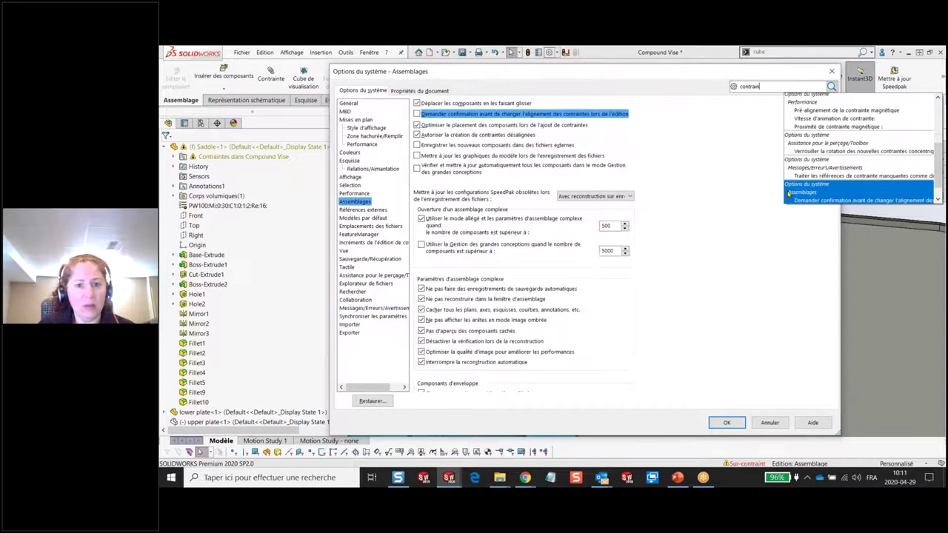
key(Down)
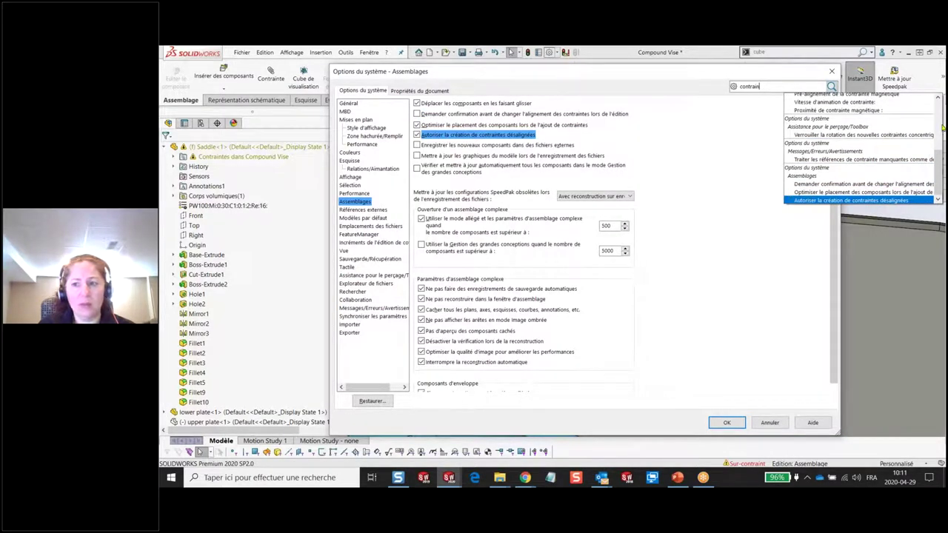
drag(939, 164, 938, 111)
- Review the Contraintes default misalignment choices without changing them, then cancel the options
click(841, 112)
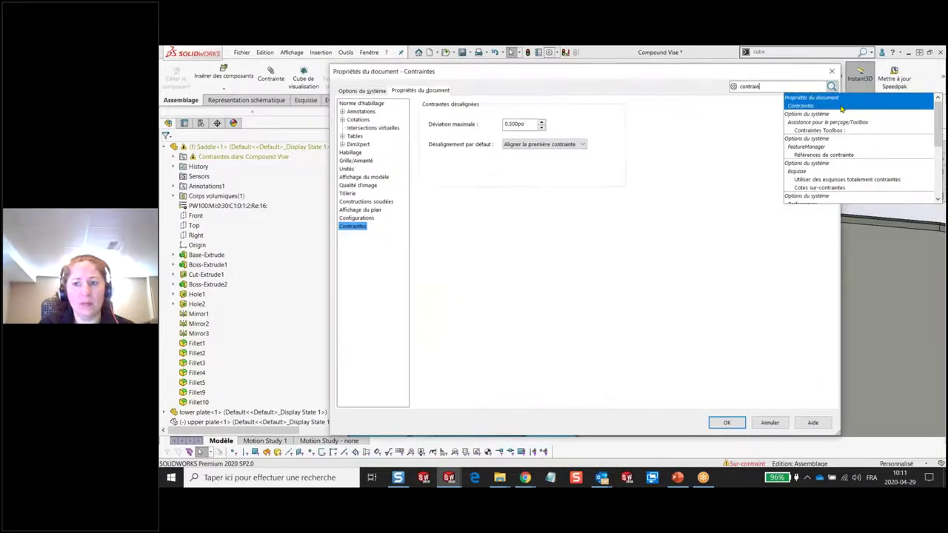
click(846, 105)
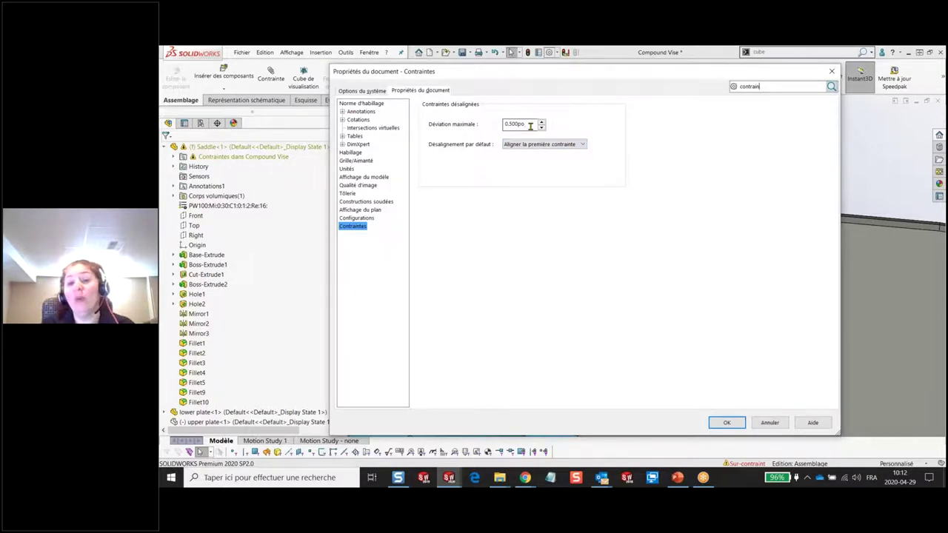
click(585, 144)
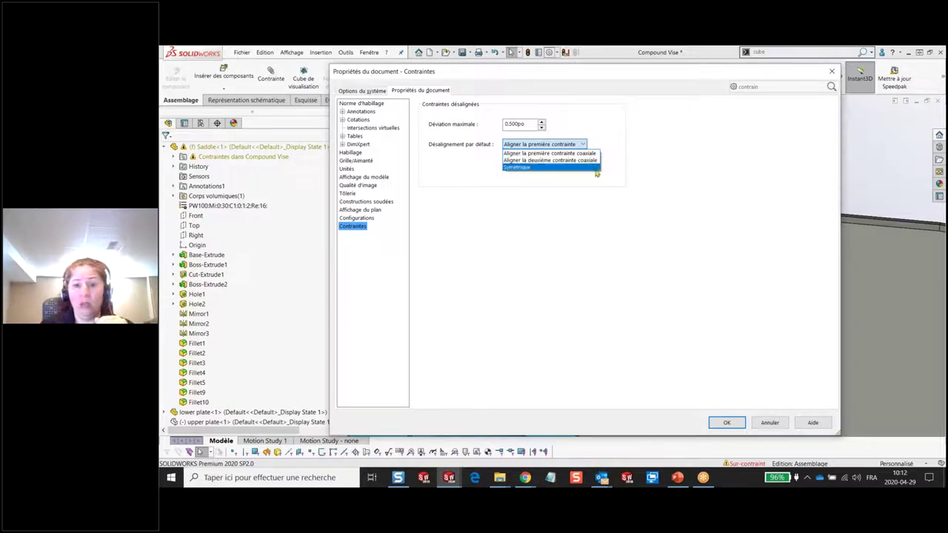
click(661, 172)
click(774, 423)
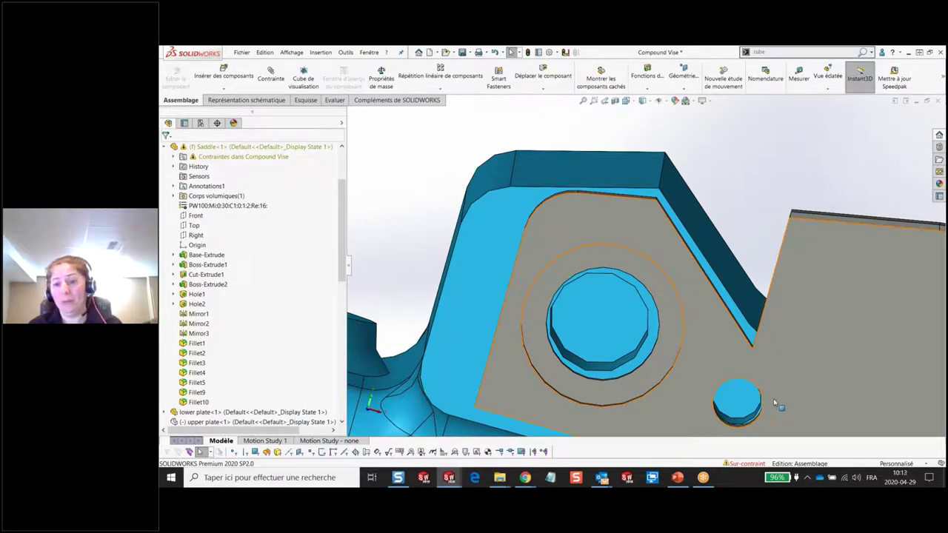
- Orbit the Compound Vise, glance at the slideshow, and bring up the Documents ouverts list
mouse_move(676, 406)
middle_down()
mouse_move(622, 380)
mouse_move(585, 426)
middle_up()
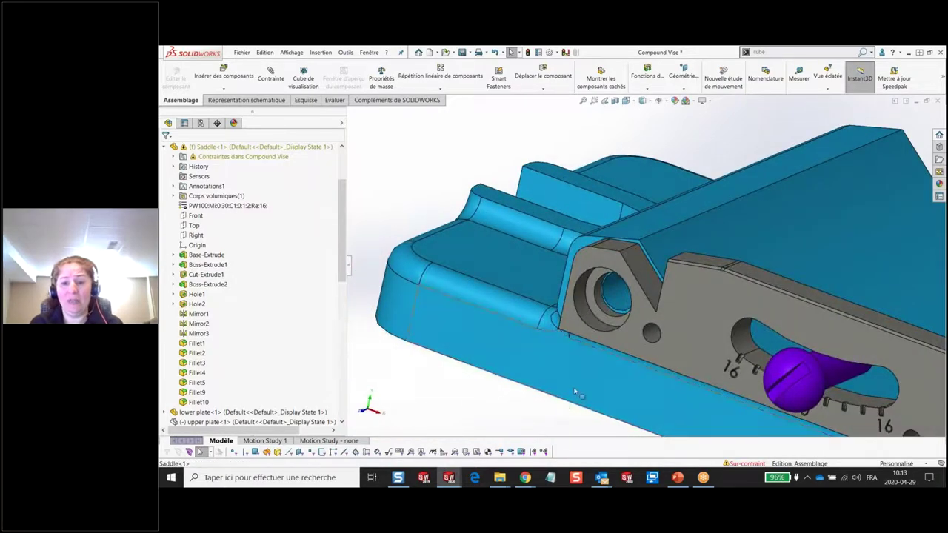
click(675, 479)
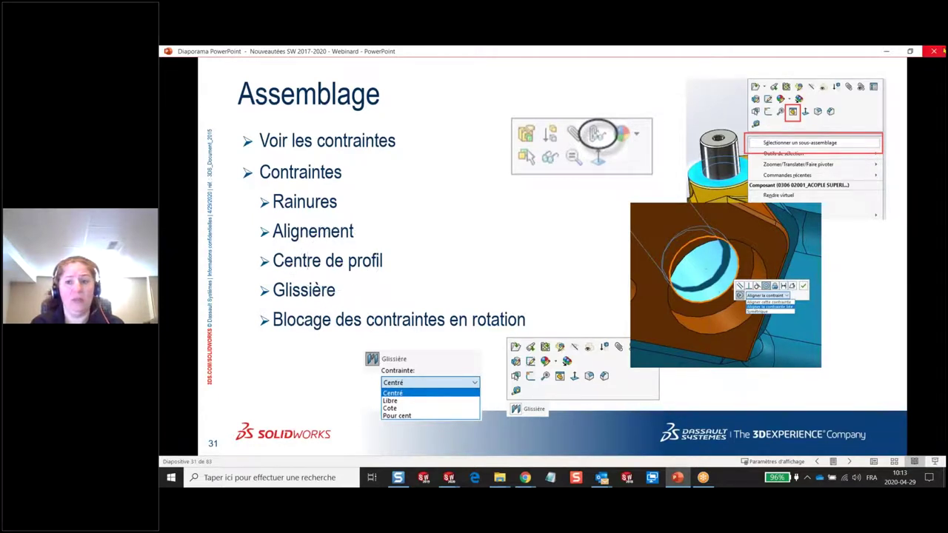
click(888, 55)
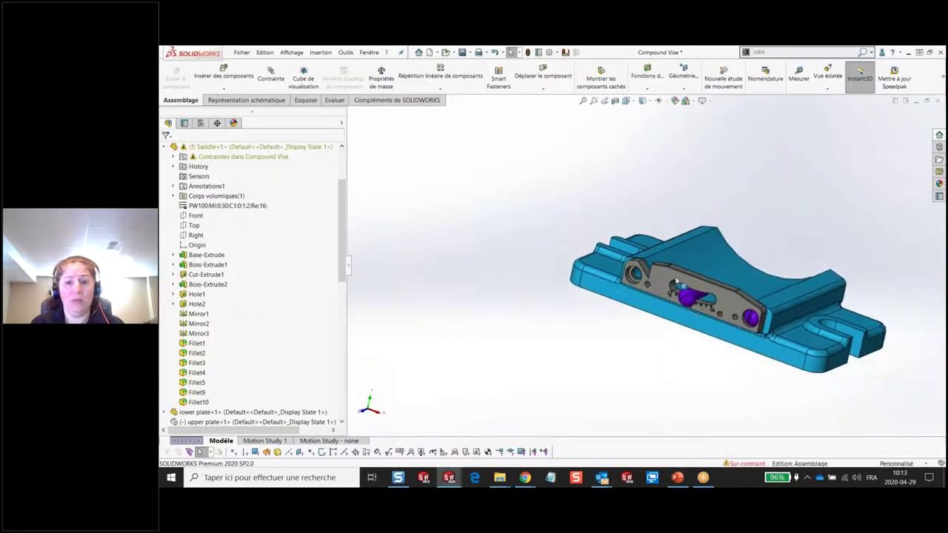
mouse_move(698, 332)
middle_down()
mouse_move(691, 352)
mouse_move(591, 356)
middle_up()
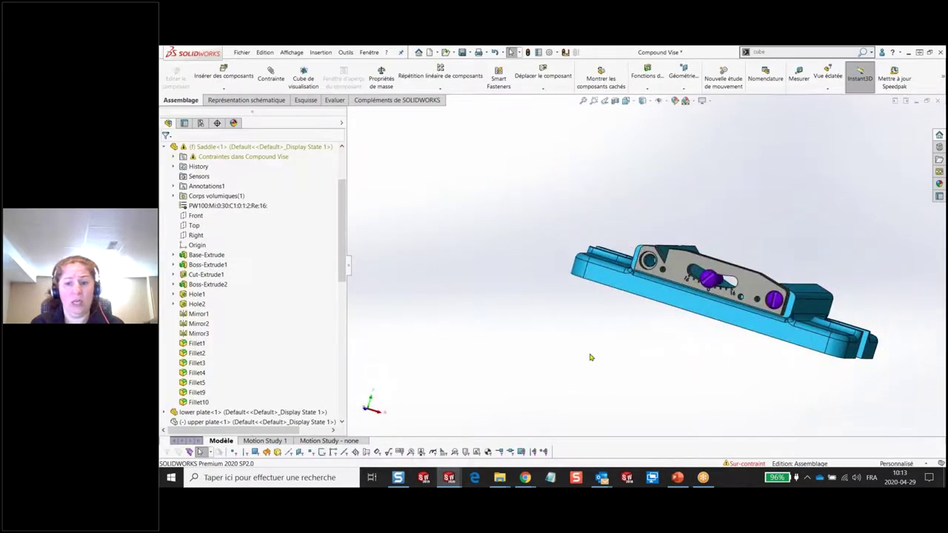
key(ctrl+Tab)
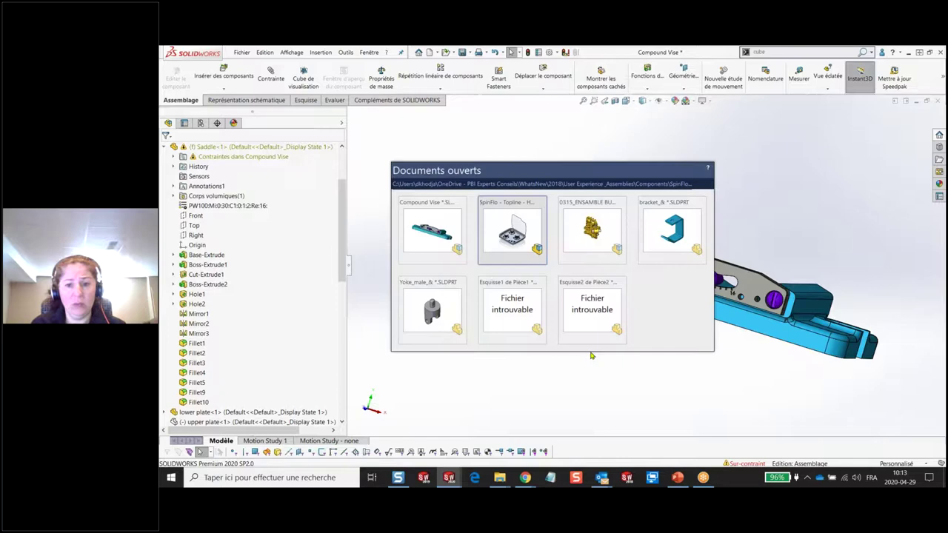
- Switch to 0315_ENSAMBLE BUT 28, hide the ACOPLE SUPERIOR BOOM coupling, and nudge the right-hand washer
key(ctrl+Tab)
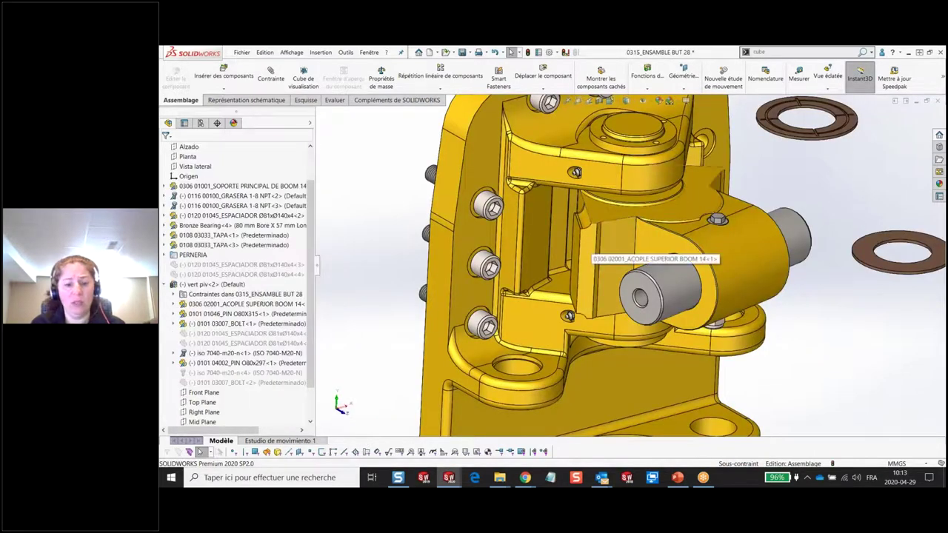
key(Tab)
key(Tab)
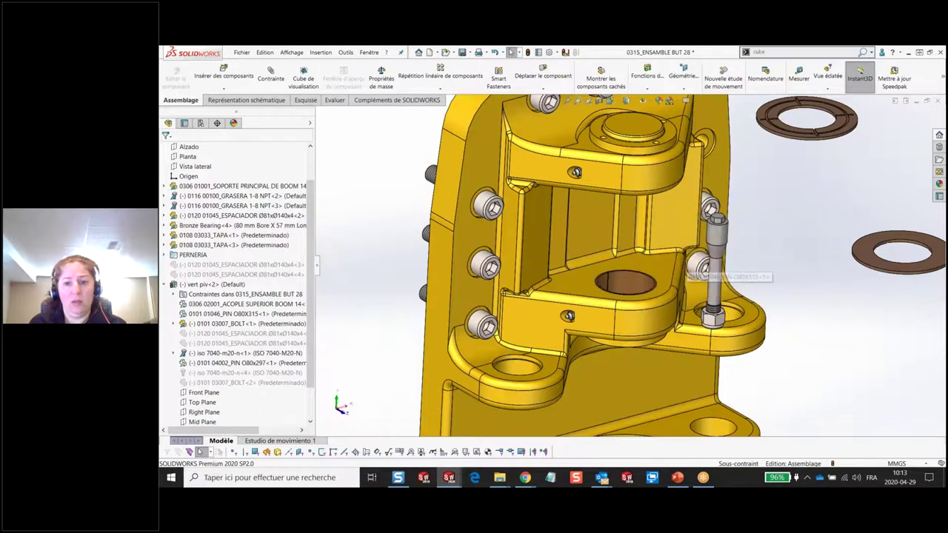
click(870, 255)
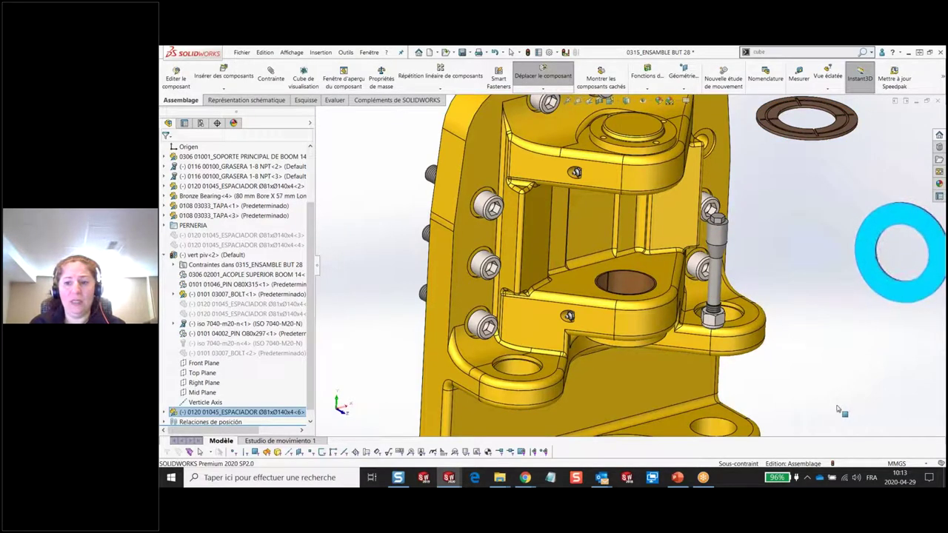
drag(872, 377, 827, 378)
- Look over the SOPORTE support, then open the Bienvenue recent-documents window with Ctrl+F2
click(656, 275)
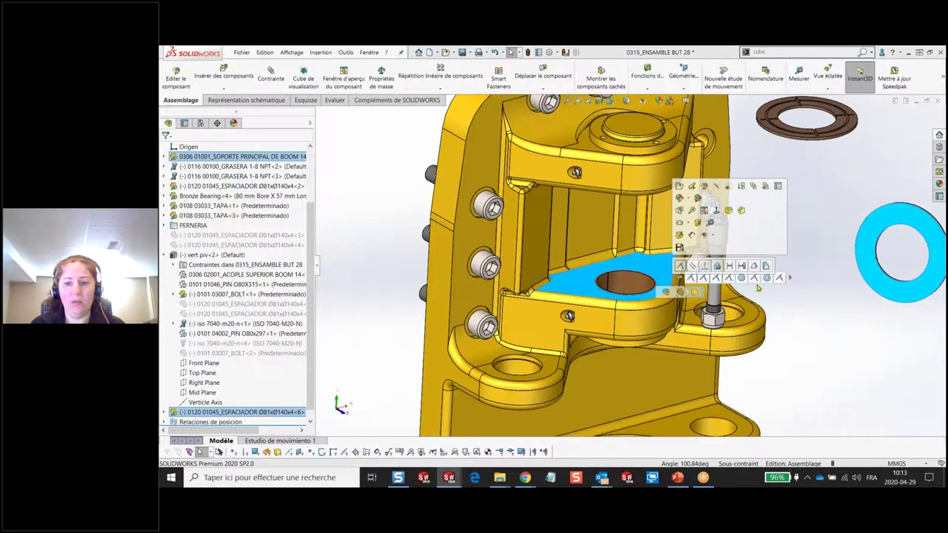
click(812, 269)
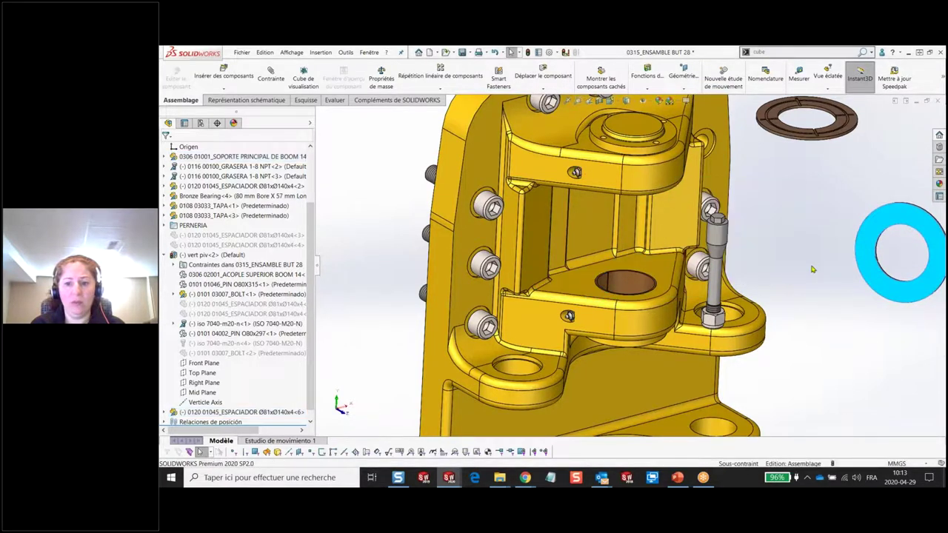
middle_drag(888, 262, 775, 293)
key(z)
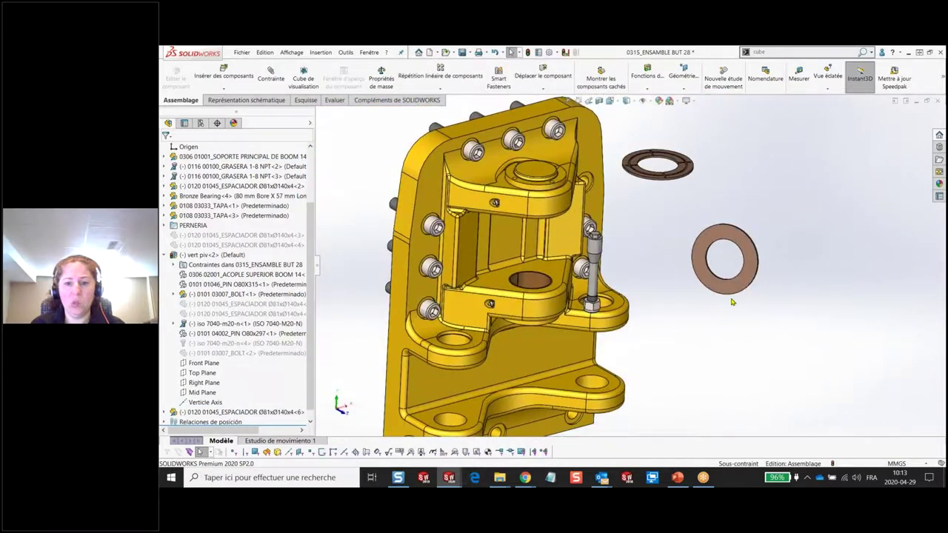
key(ctrl+Tab)
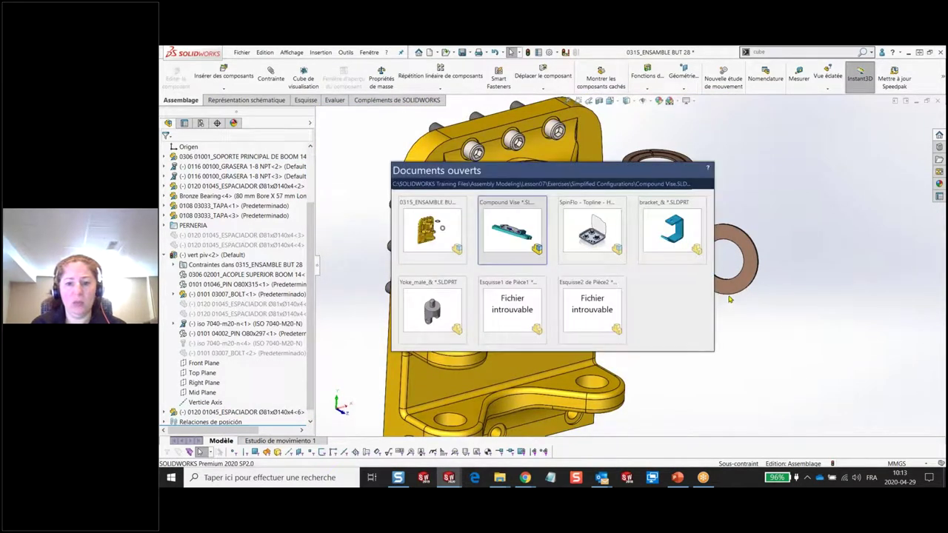
mouse_move(671, 230)
key(Escape)
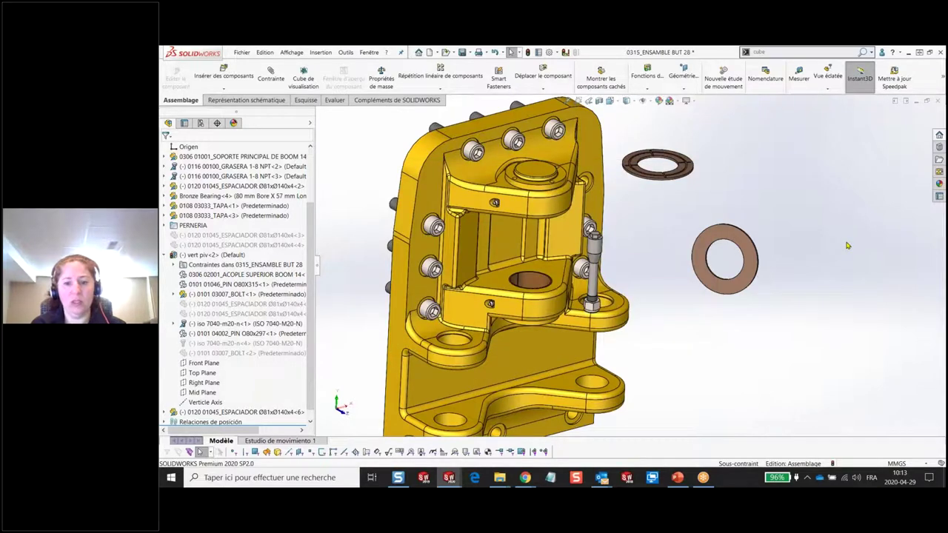
key(ctrl+F2)
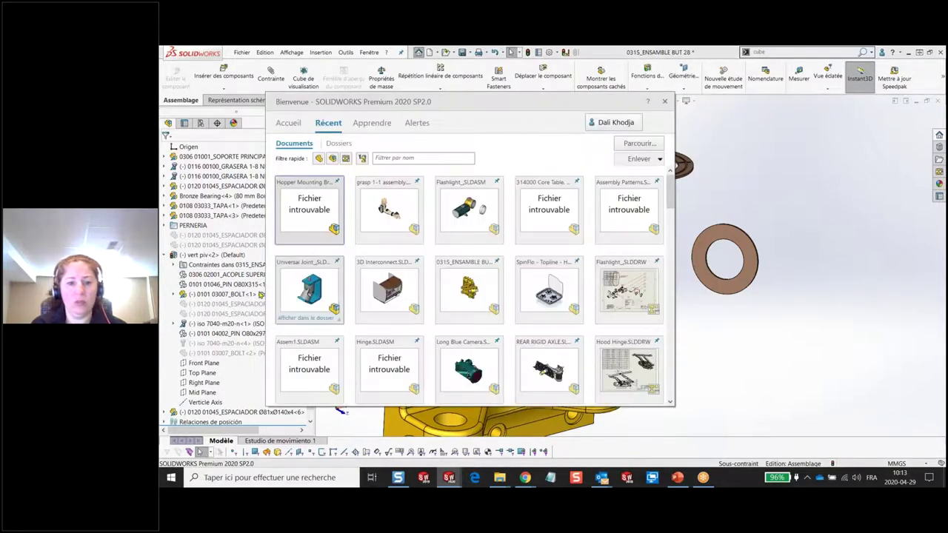
- Close the welcome window and Ctrl-drag a second Yoke_female copy into the Universal Joint assembly
key(Escape)
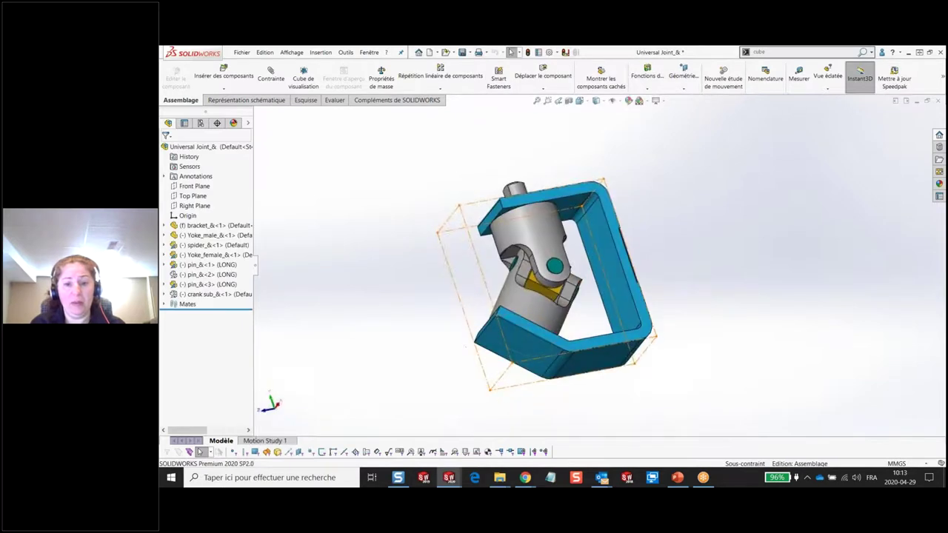
ctrl+drag(530, 315, 773, 307)
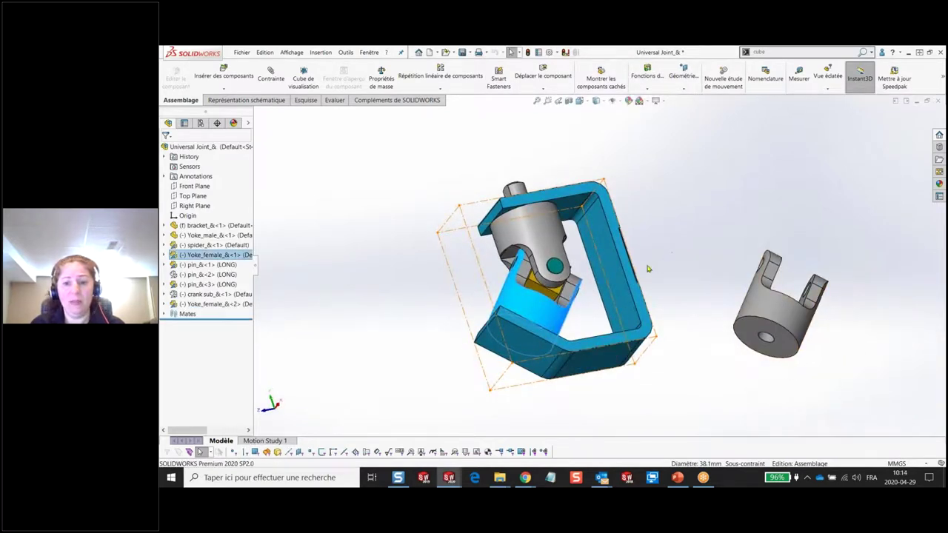
click(676, 391)
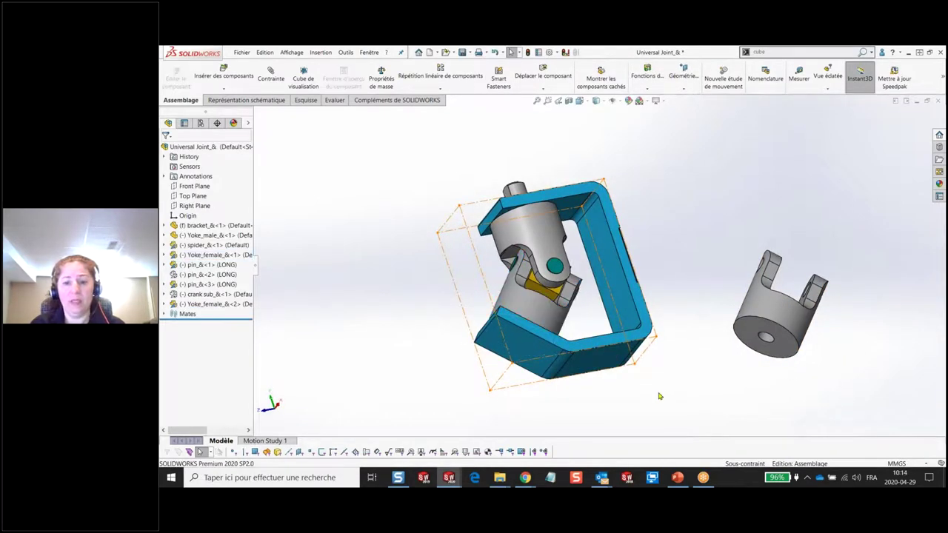
middle_drag(658, 395, 640, 276)
- Mate Yoke_female_&<2> to the bracket face with a Centre du profil mate
click(746, 250)
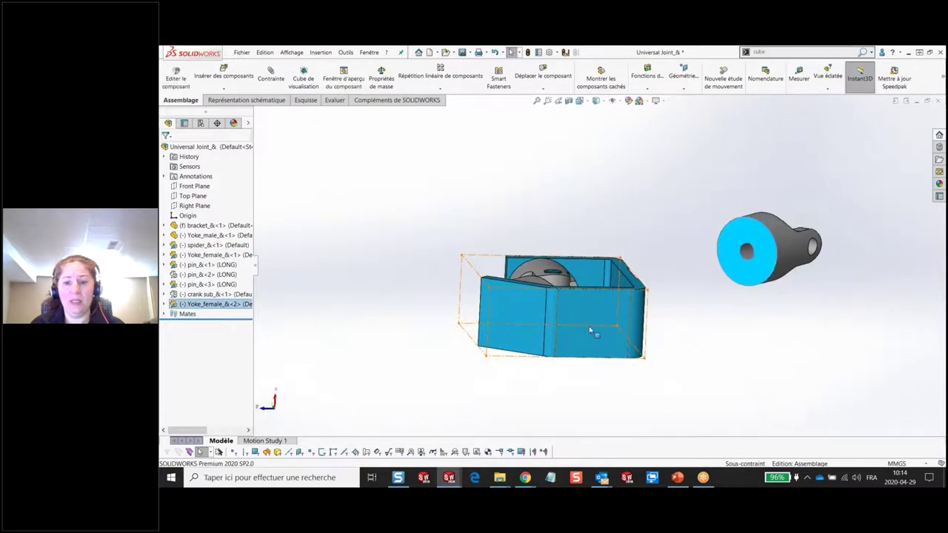
ctrl+click(596, 317)
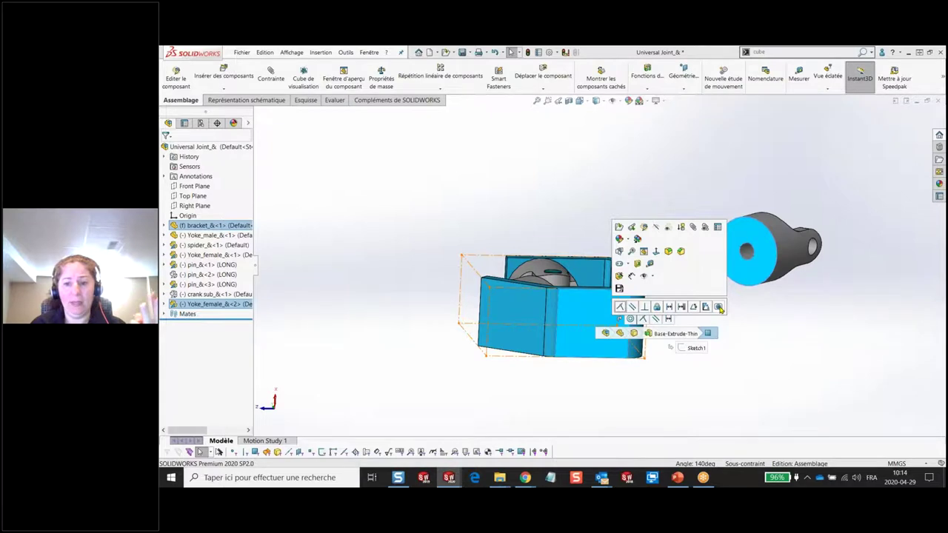
click(718, 307)
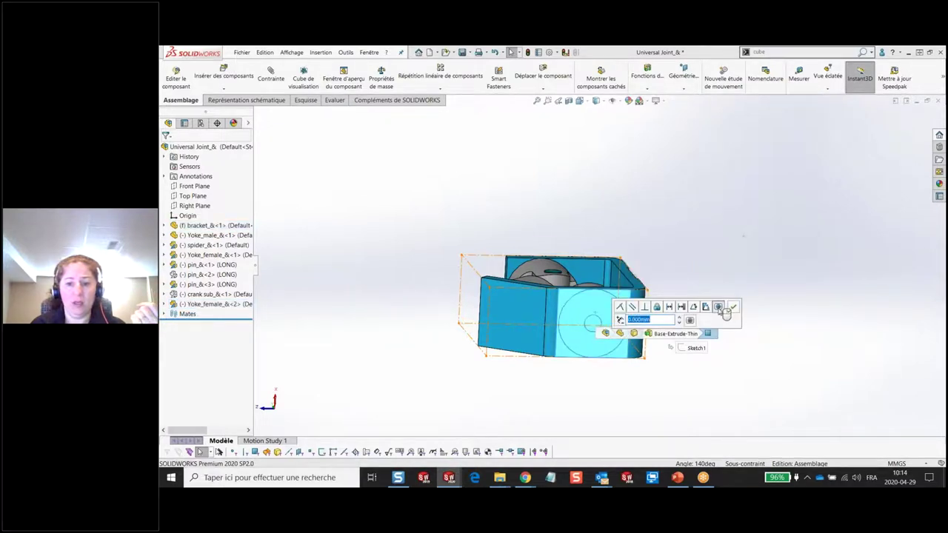
click(732, 306)
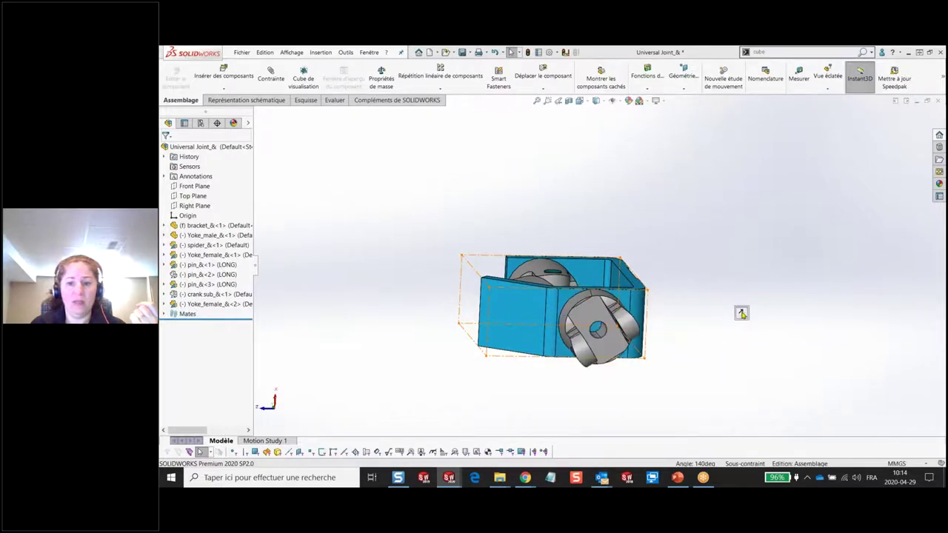
- Lock the rotation of the second female yoke's Centre du profil mate so it is fully constrained
middle_drag(681, 338, 711, 318)
scroll(711, 319, down, 5)
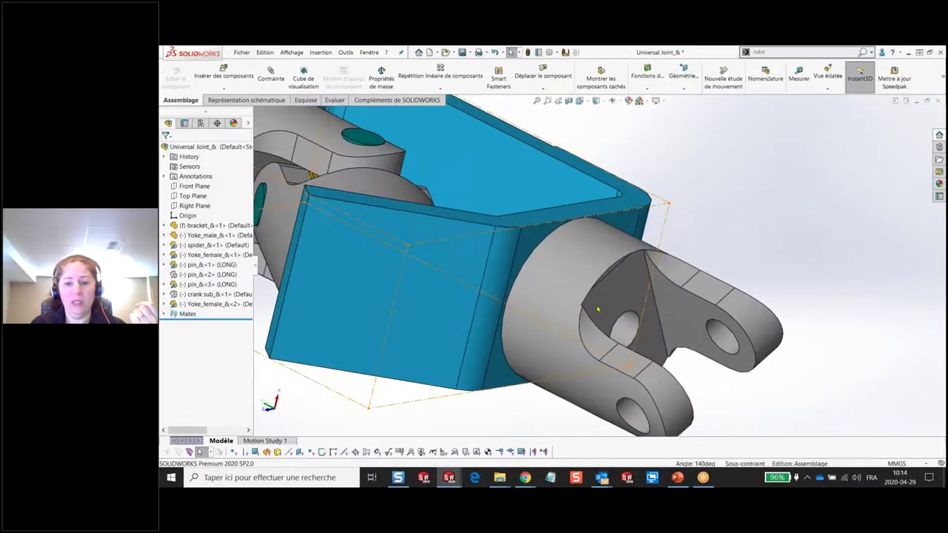
mouse_move(574, 296)
mouse_down()
mouse_move(575, 288)
mouse_move(561, 306)
mouse_move(643, 265)
mouse_up()
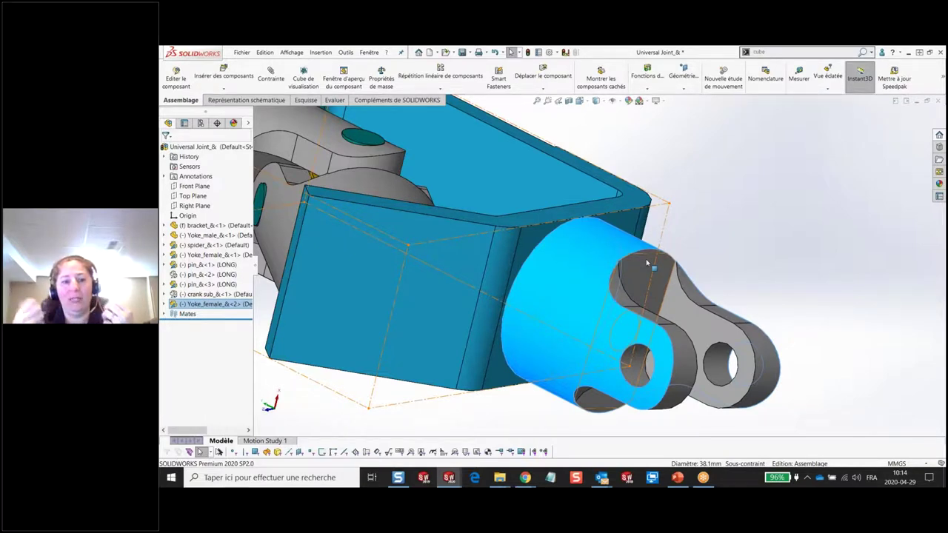
click(576, 280)
right_click(608, 281)
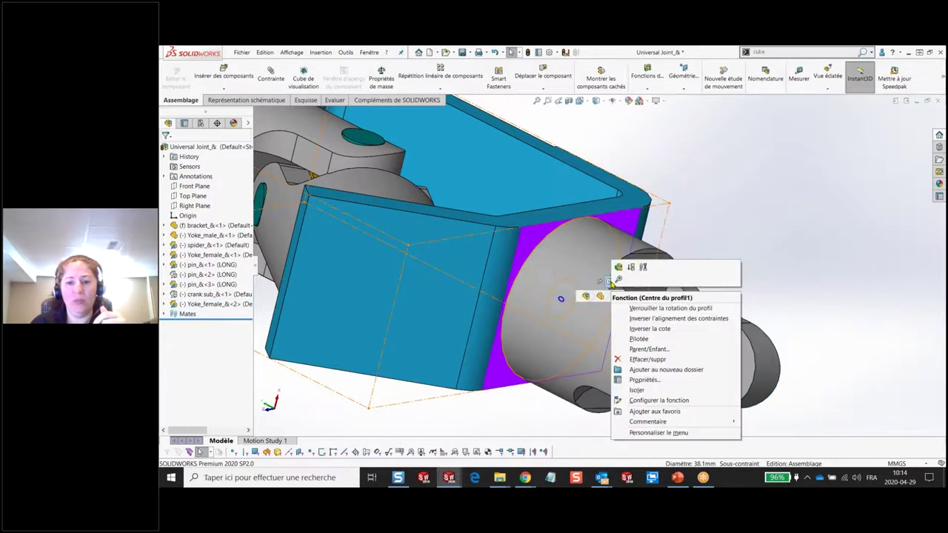
click(685, 309)
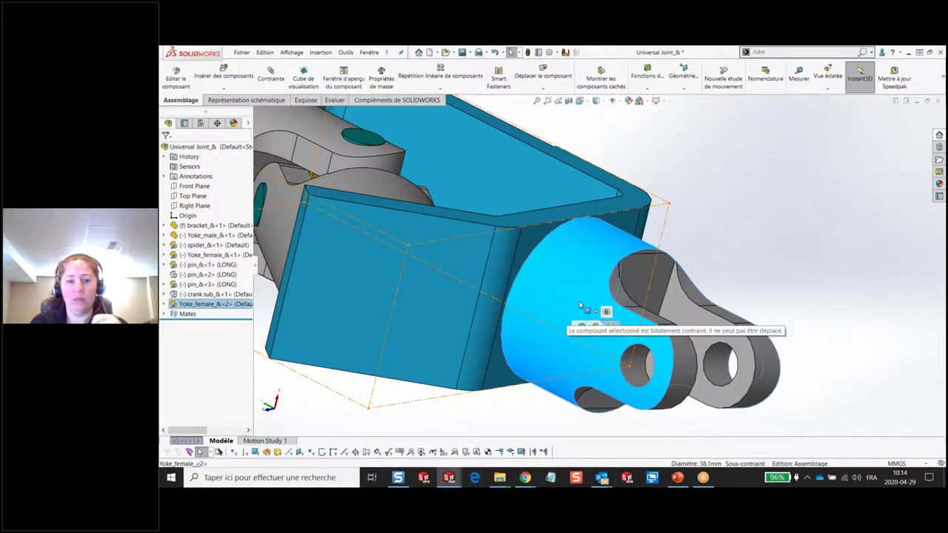
click(770, 243)
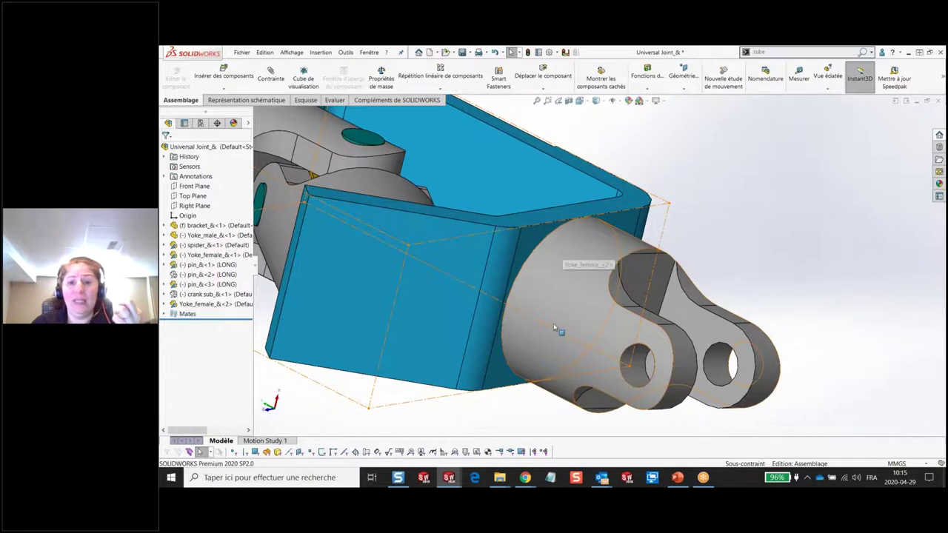
- Hide the male yoke with Tab to expose the spider inside the joint
click(589, 311)
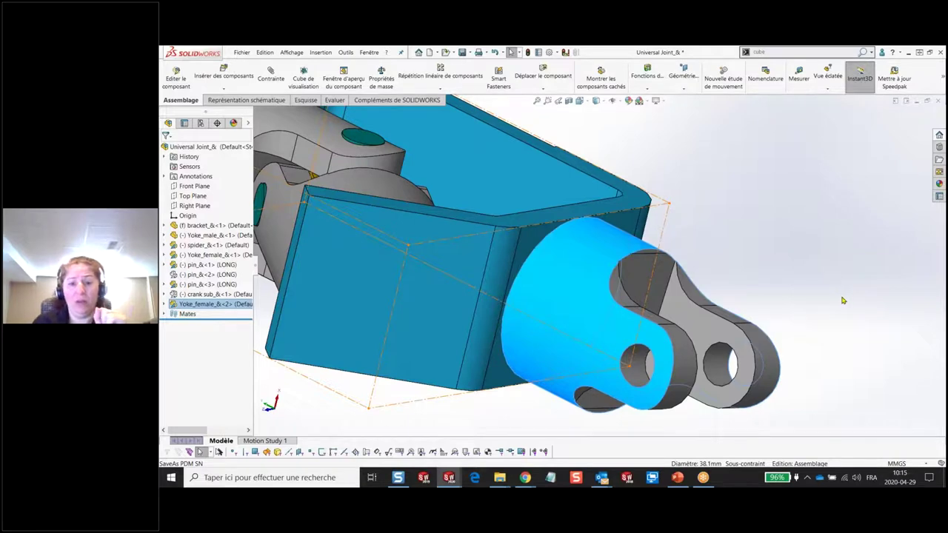
middle_drag(822, 297, 659, 317)
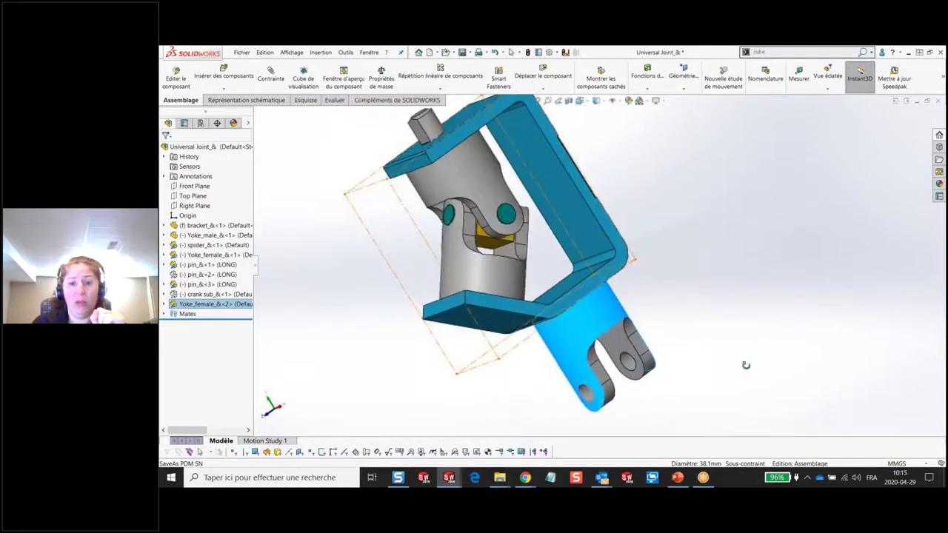
scroll(563, 323, down, 3)
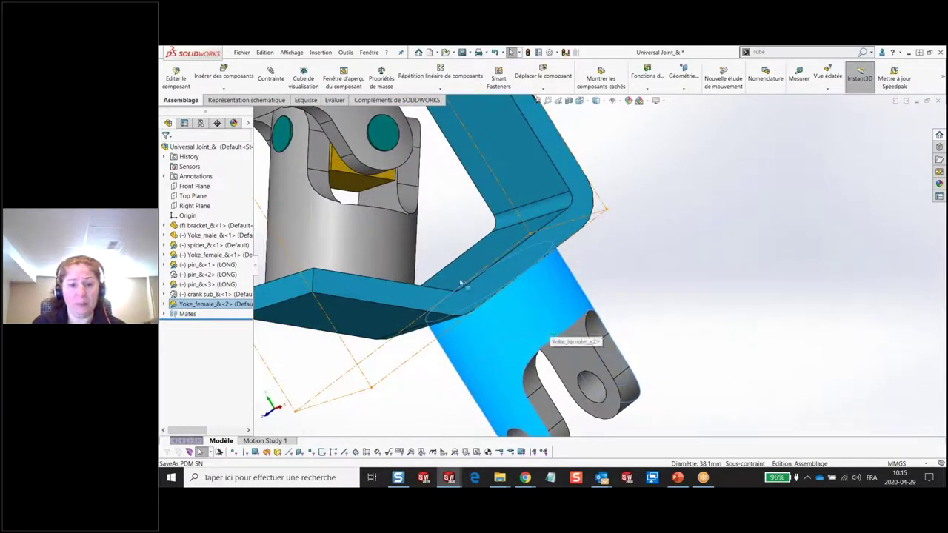
scroll(427, 211, up, 4)
key(Tab)
click(472, 175)
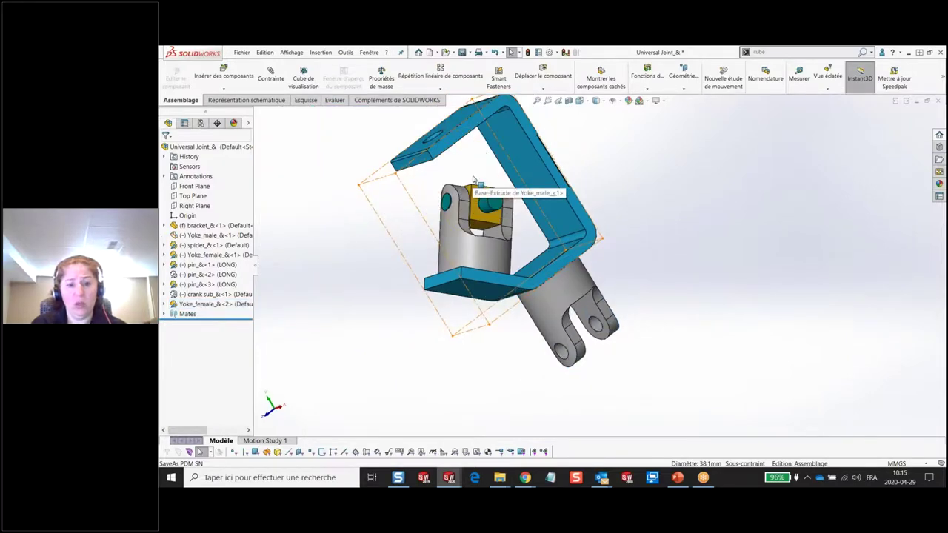
scroll(485, 202, down, 3)
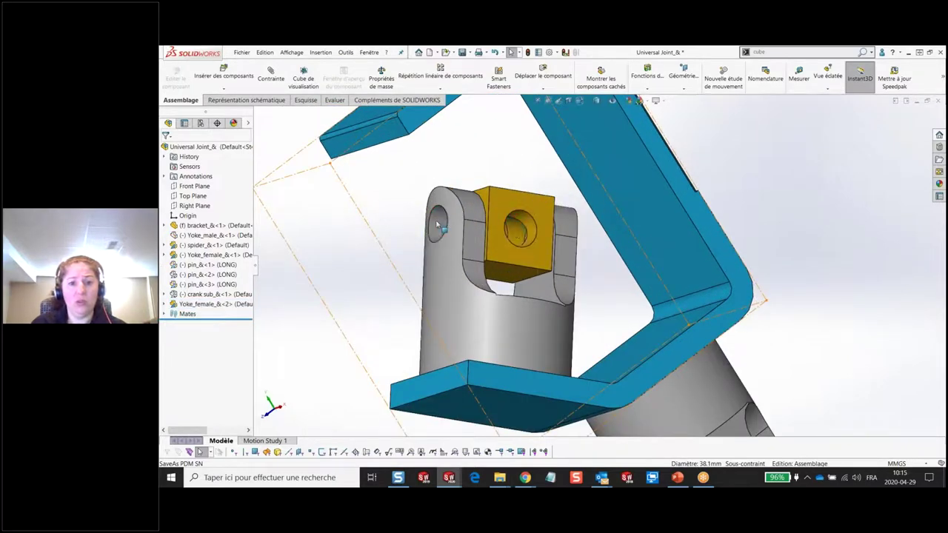
- Copy-paste the spider as spider_&<2> and hide the original spider inside the yoke
middle_drag(439, 236, 516, 206)
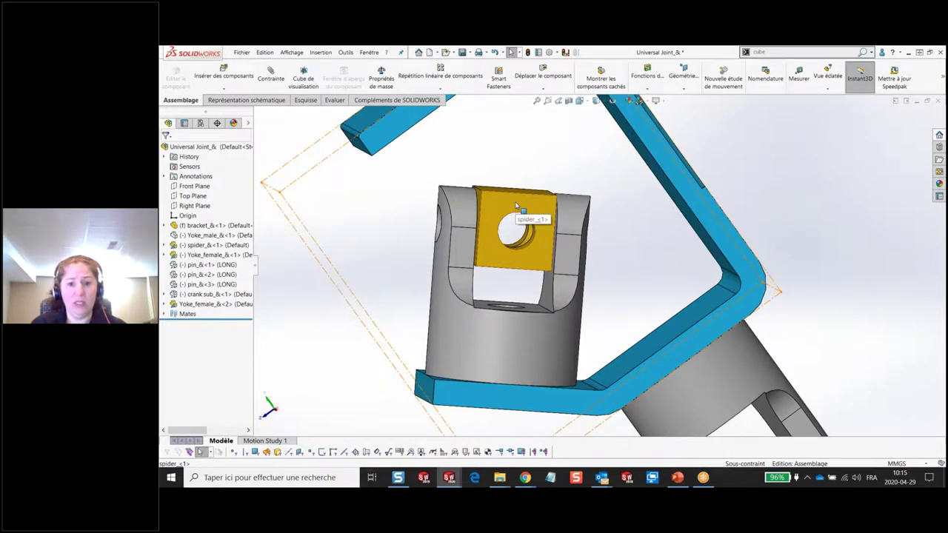
click(516, 206)
key(ctrl+c)
key(ctrl+v)
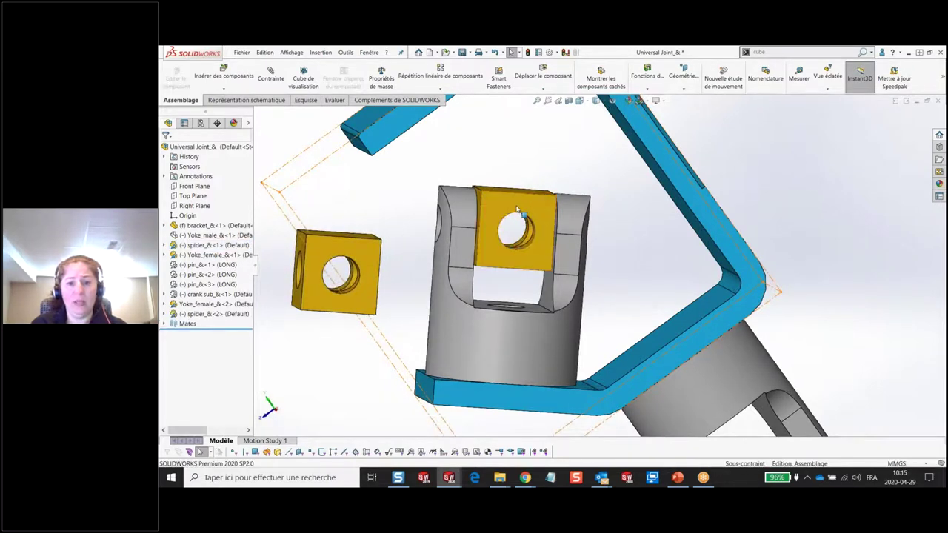
click(516, 209)
key(Tab)
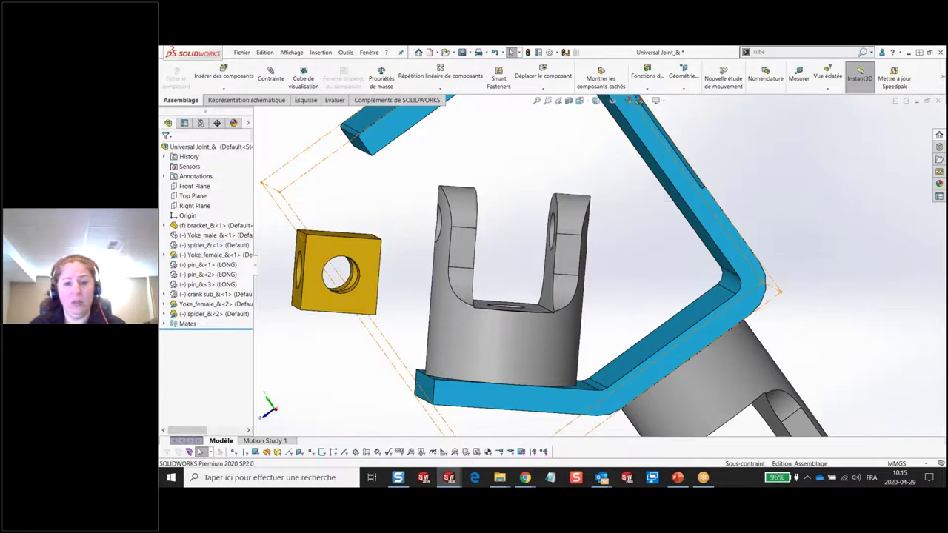
- Select the inner faces of both yoke arms and the new spider's side faces
middle_drag(533, 207, 508, 229)
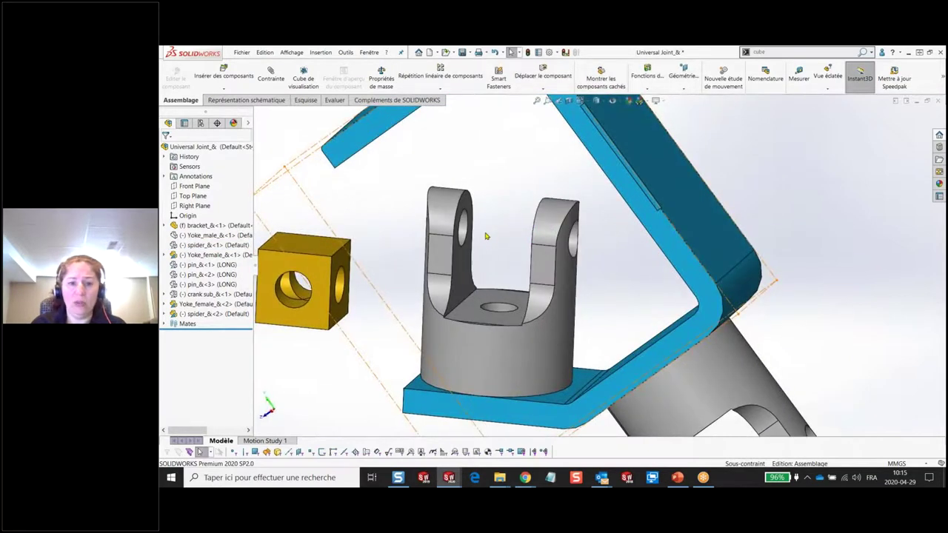
click(465, 265)
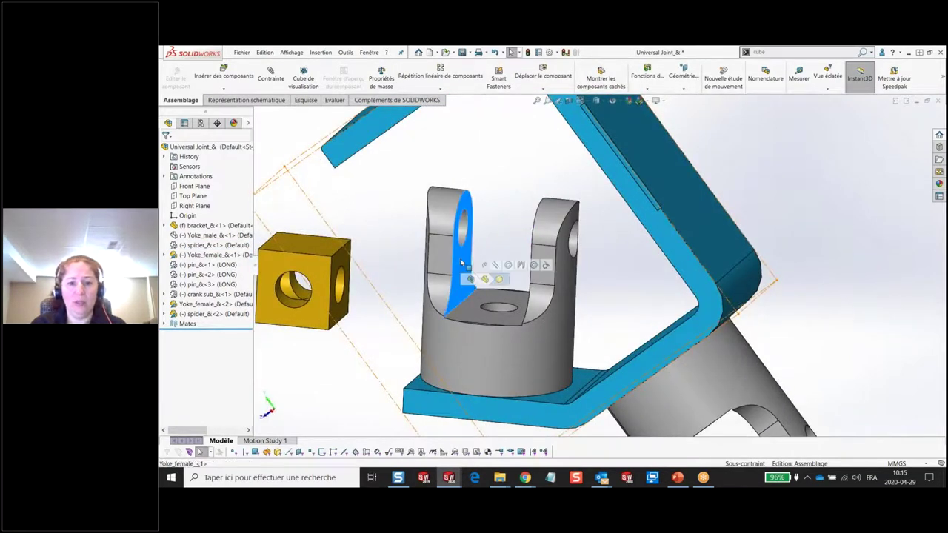
ctrl+click(347, 271)
middle_drag(347, 270, 453, 282)
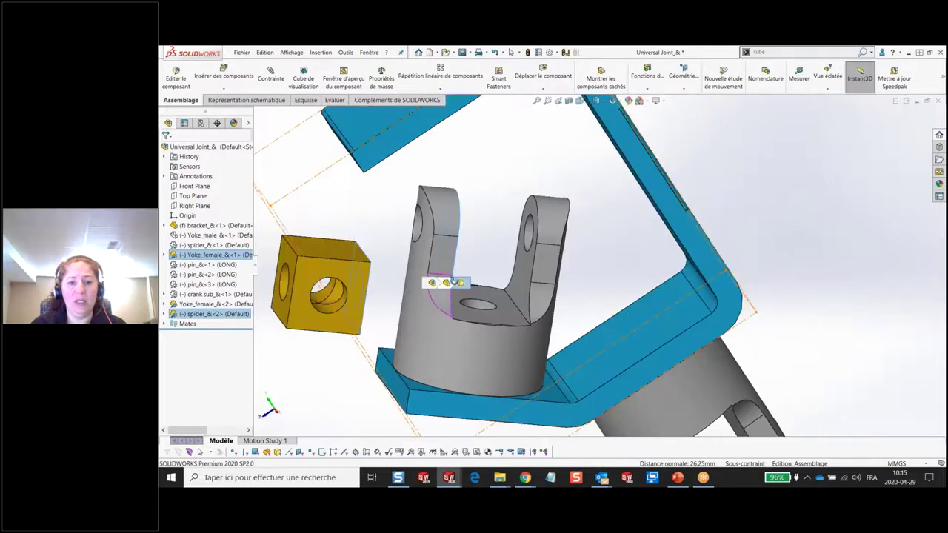
click(527, 240)
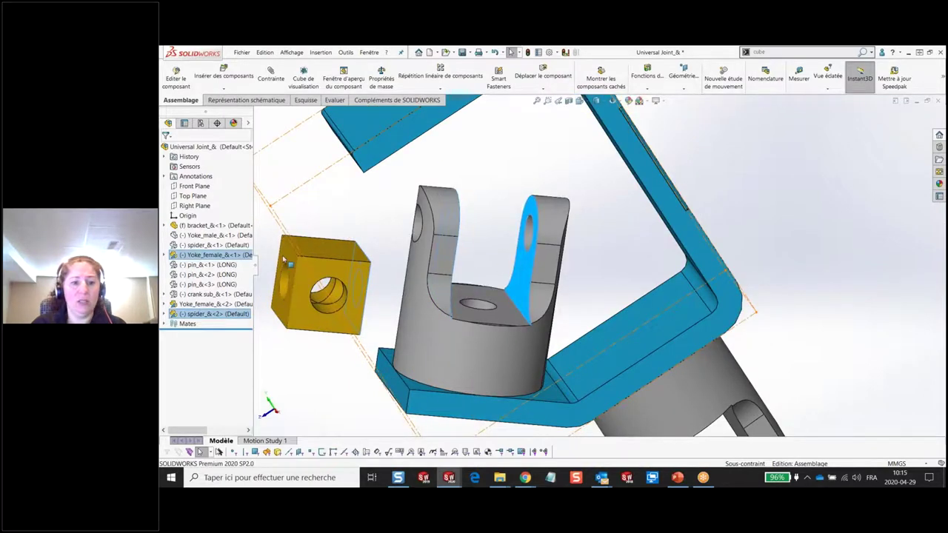
ctrl+click(284, 259)
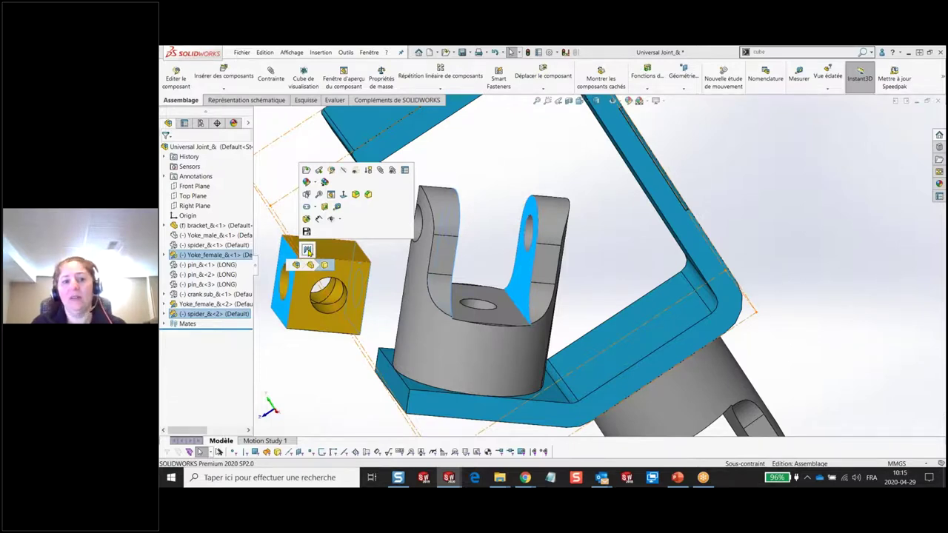
- Centre spider_&<2> between the yoke arms with a Width mate and make its hole concentric with the yoke hole
click(308, 250)
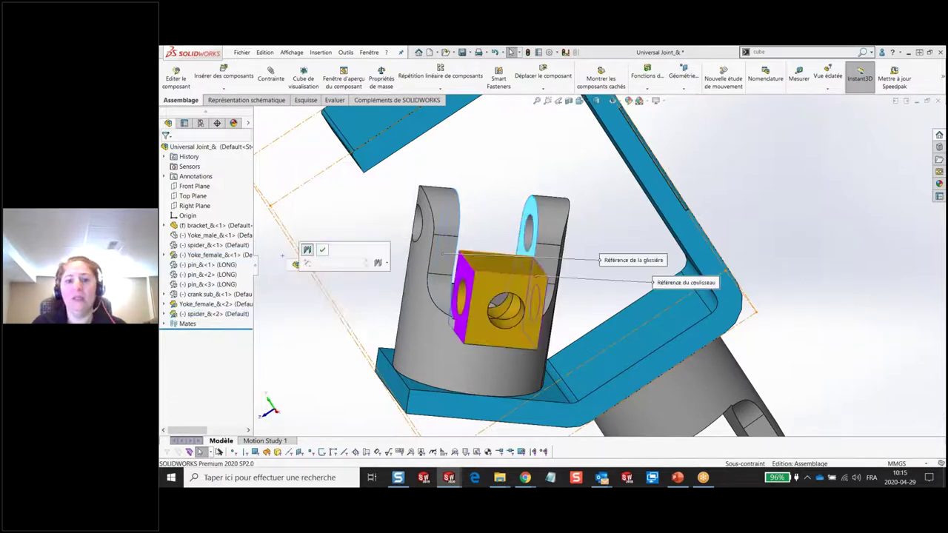
click(323, 251)
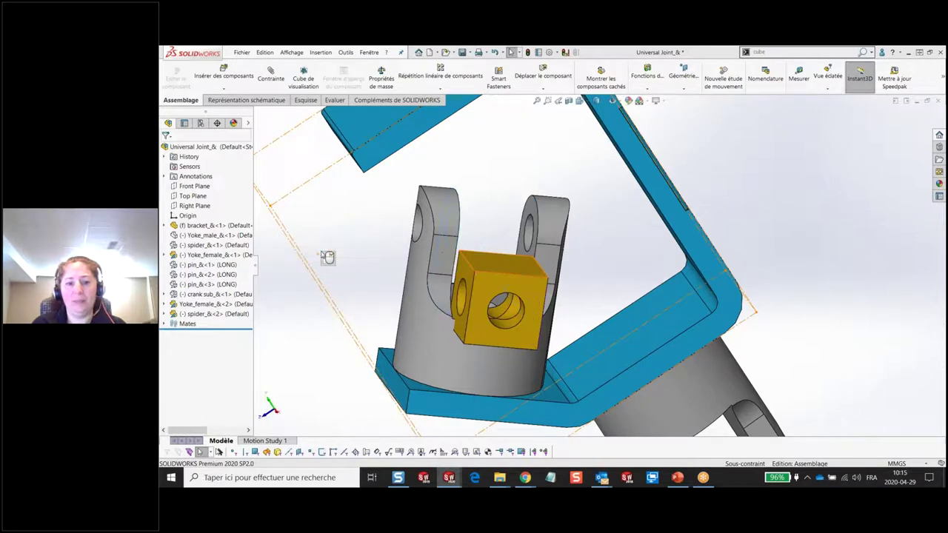
click(457, 299)
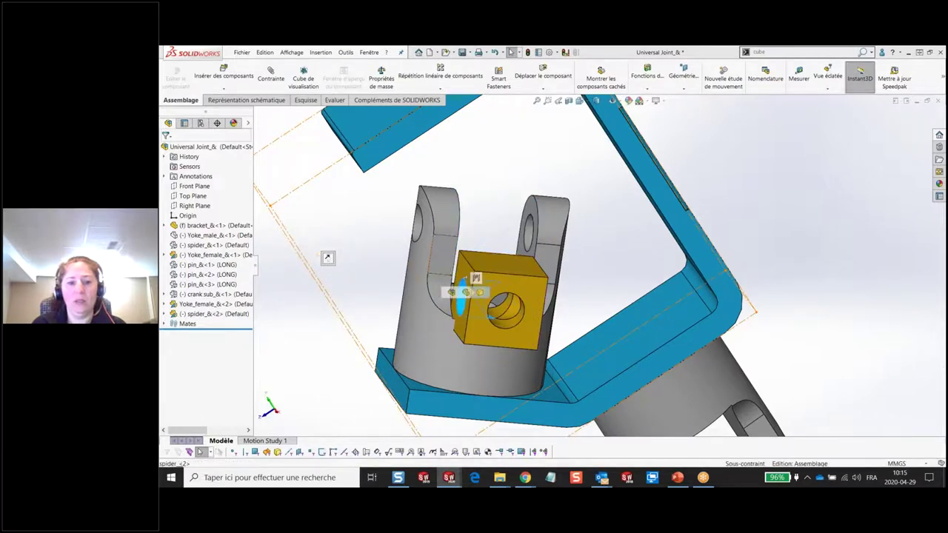
click(420, 230)
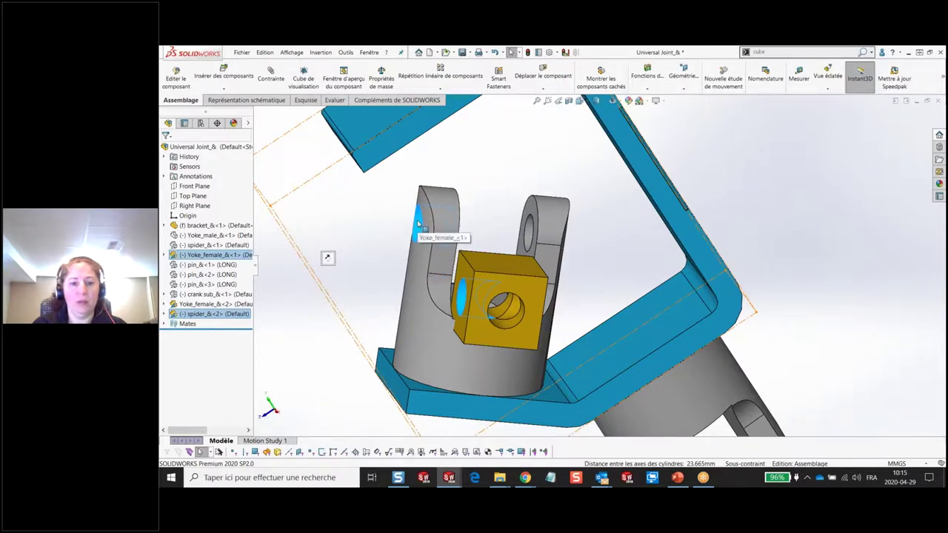
middle_drag(418, 224, 474, 237)
right_click(487, 232)
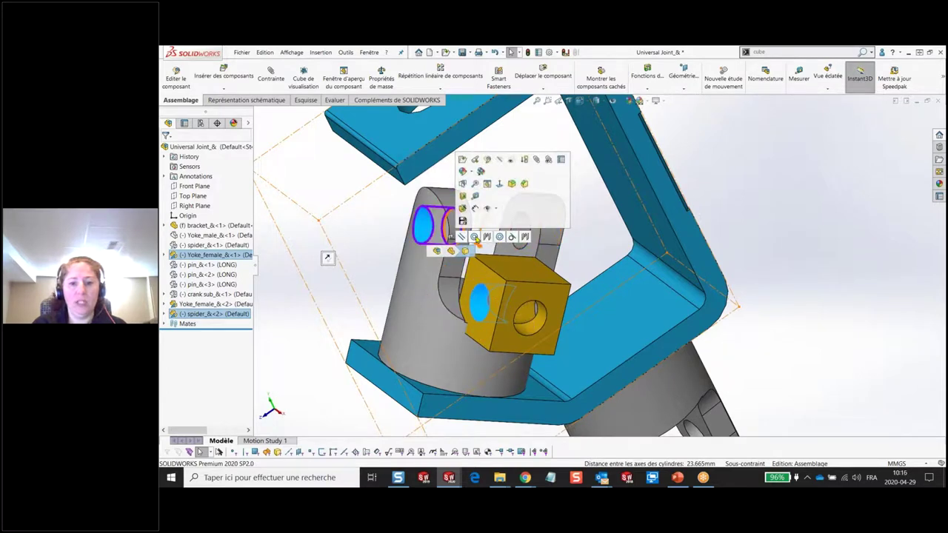
click(475, 237)
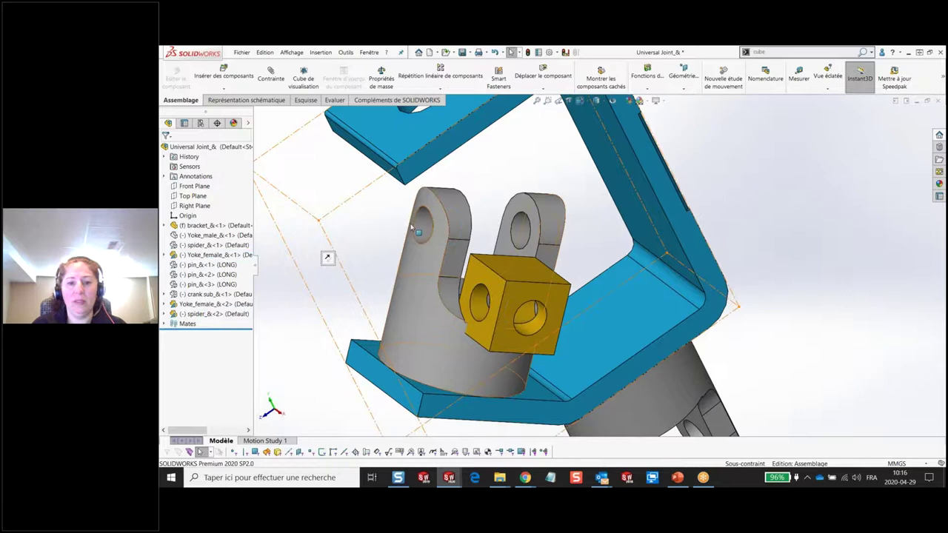
- Add a second Concentric mate between the yoke and spider hole faces, then show the slideshow
click(423, 224)
click(476, 301)
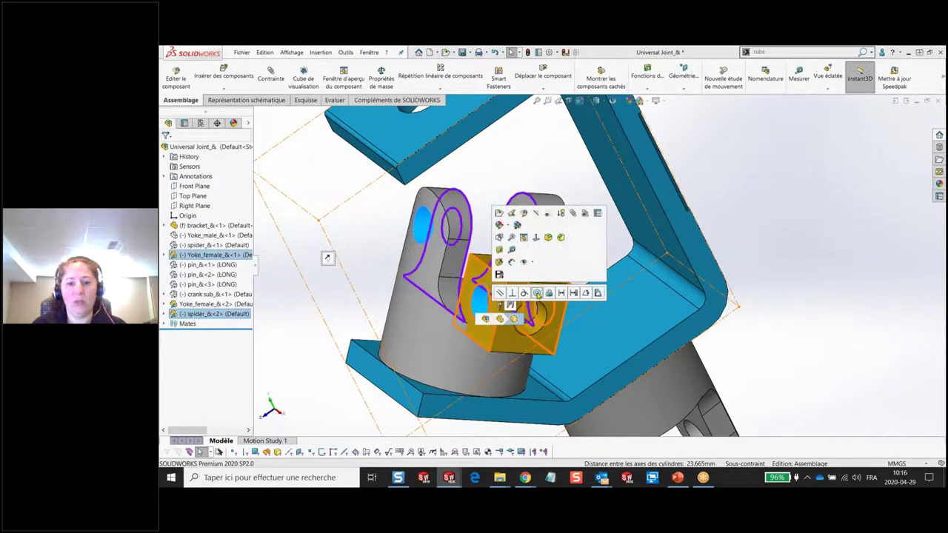
click(536, 293)
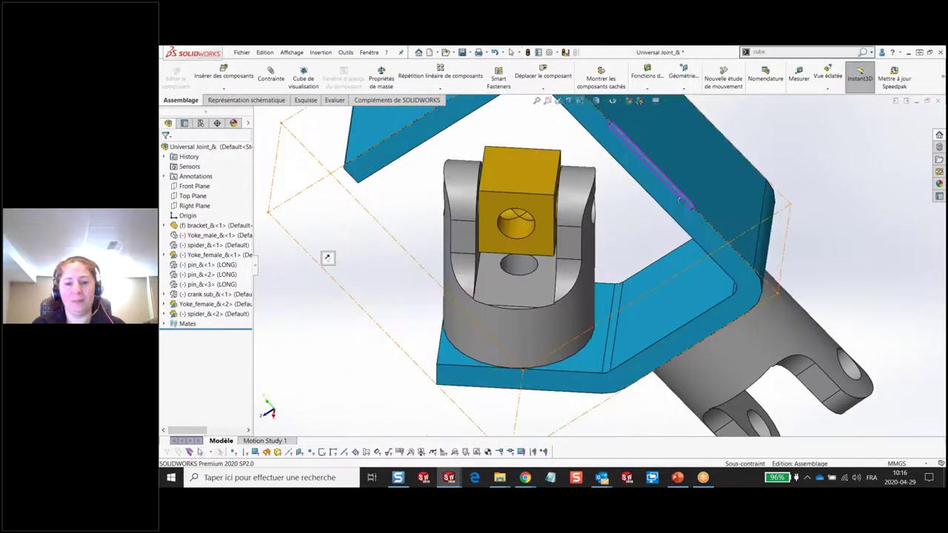
middle_drag(756, 176, 810, 171)
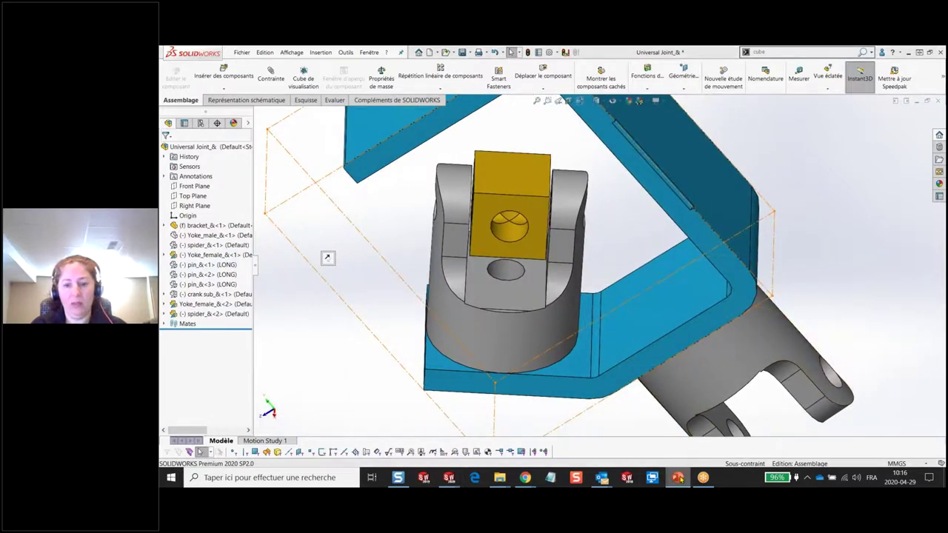
click(678, 476)
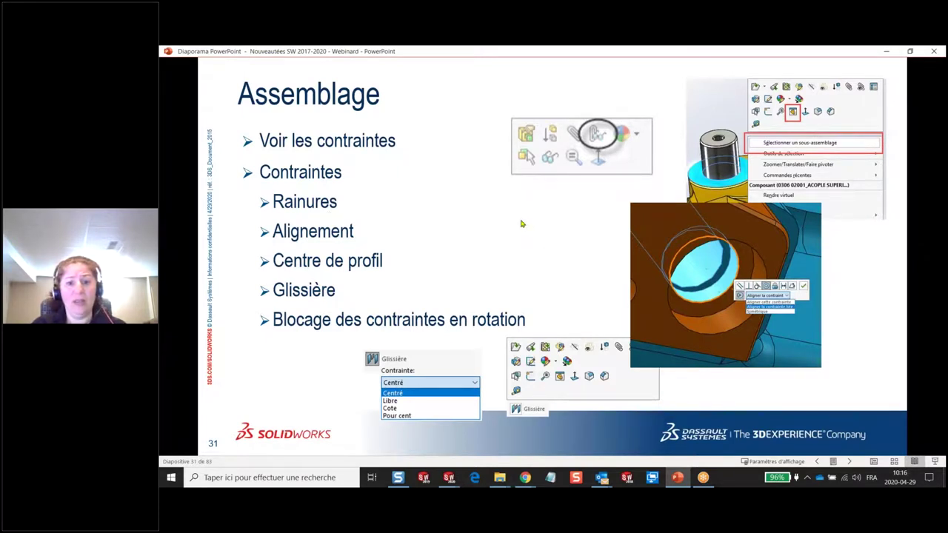
- Back in SOLIDWORKS, switch to the Compound Vise assembly and zoom in on the slot
click(886, 51)
key(ctrl+Tab)
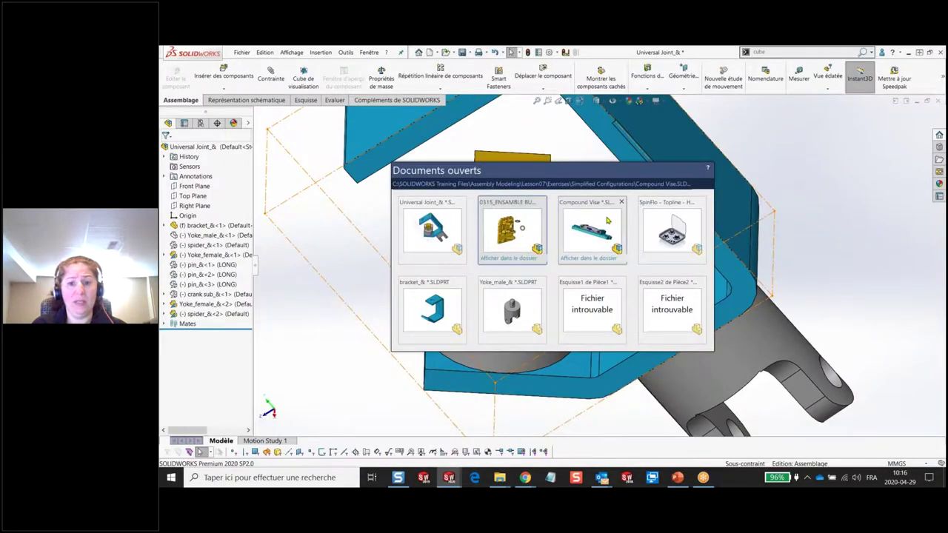
click(602, 221)
scroll(620, 244, down, 5)
scroll(772, 290, down, 3)
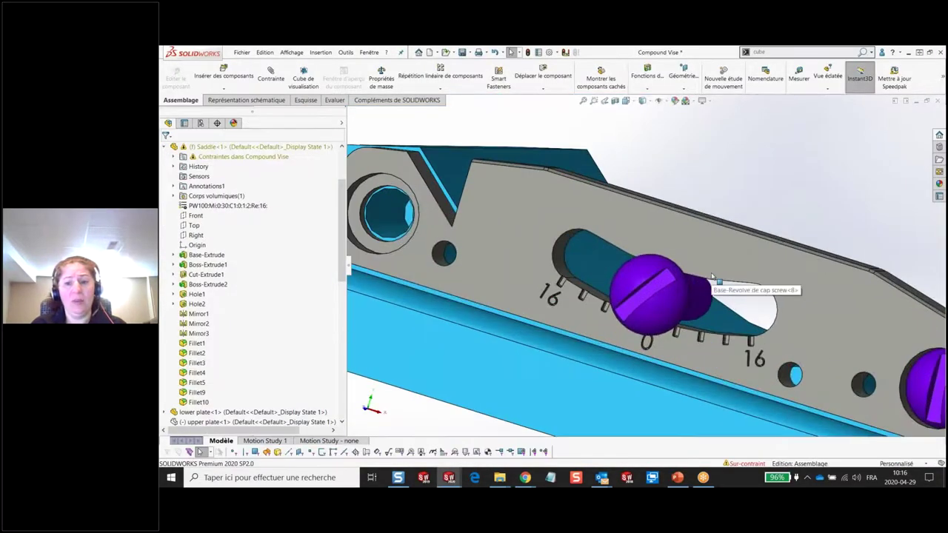
scroll(709, 292, down, 2)
- Slide and rotate the cap screw in the lower plate's curved slot to demonstrate the slot mate
click(688, 293)
drag(687, 292, 678, 294)
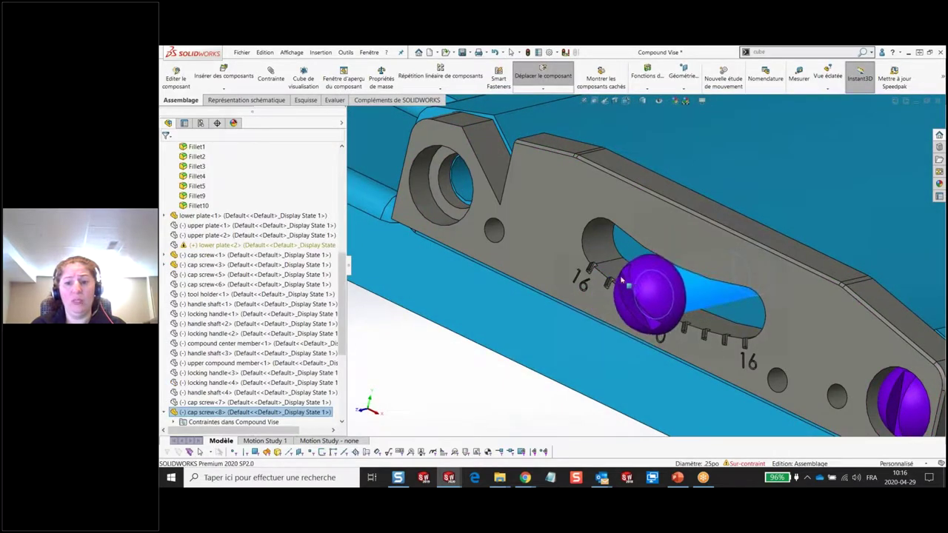
click(616, 253)
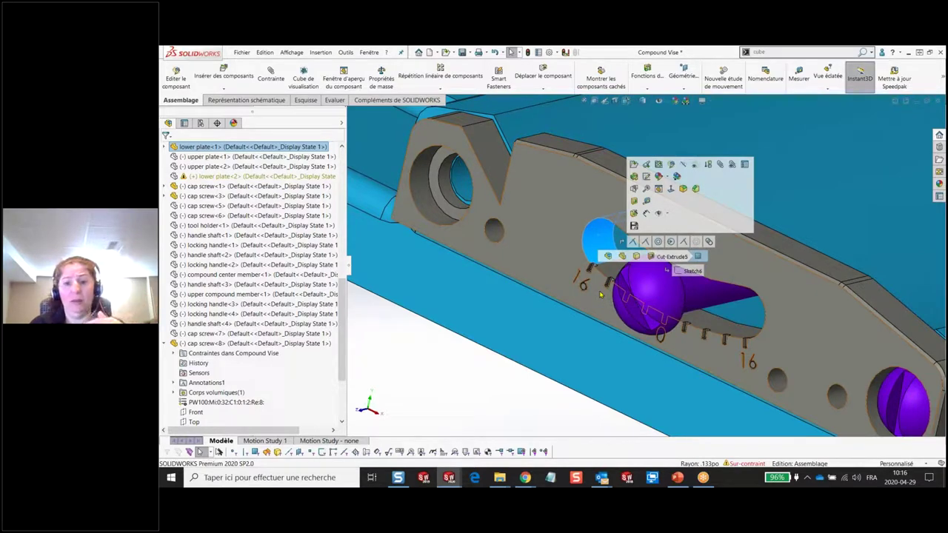
key(Escape)
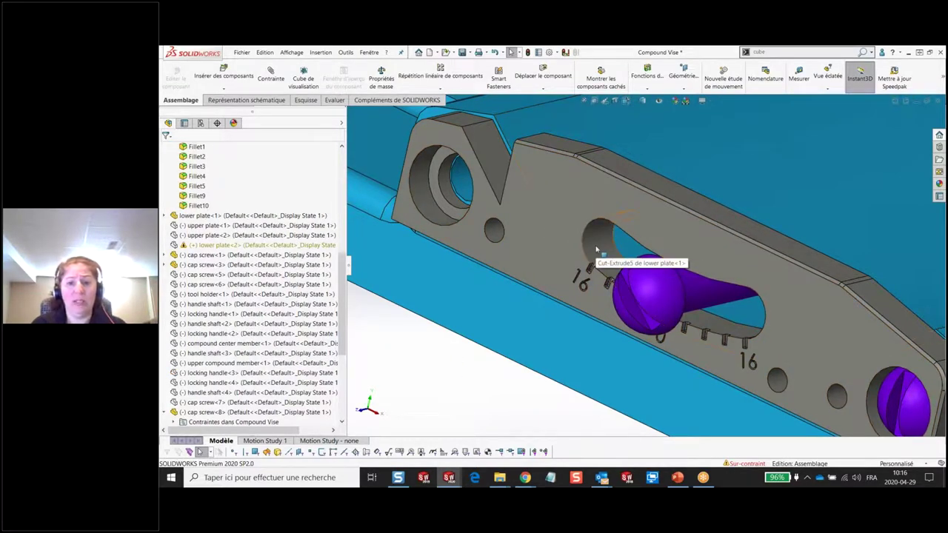
mouse_move(698, 288)
mouse_down()
mouse_move(657, 316)
mouse_move(694, 320)
mouse_up()
click(677, 478)
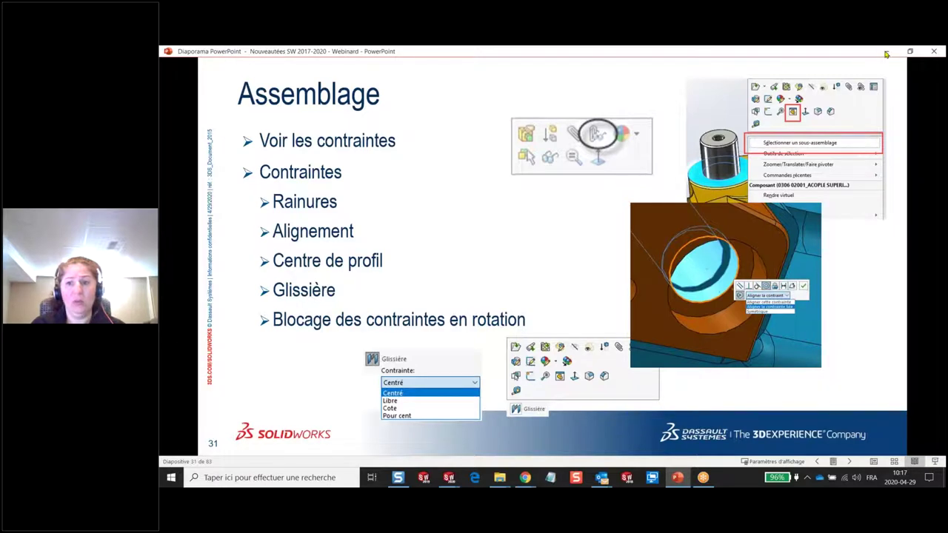
key(alt+Tab)
- Switch to Universal Joint, highlight Yoke_female_<2>, then return to the Assemblage slide
key(ctrl+Tab)
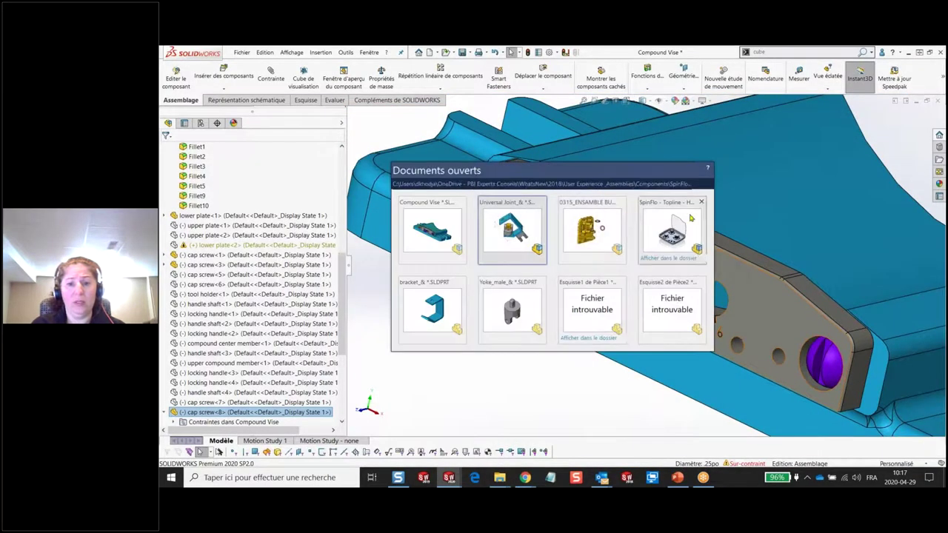
click(517, 235)
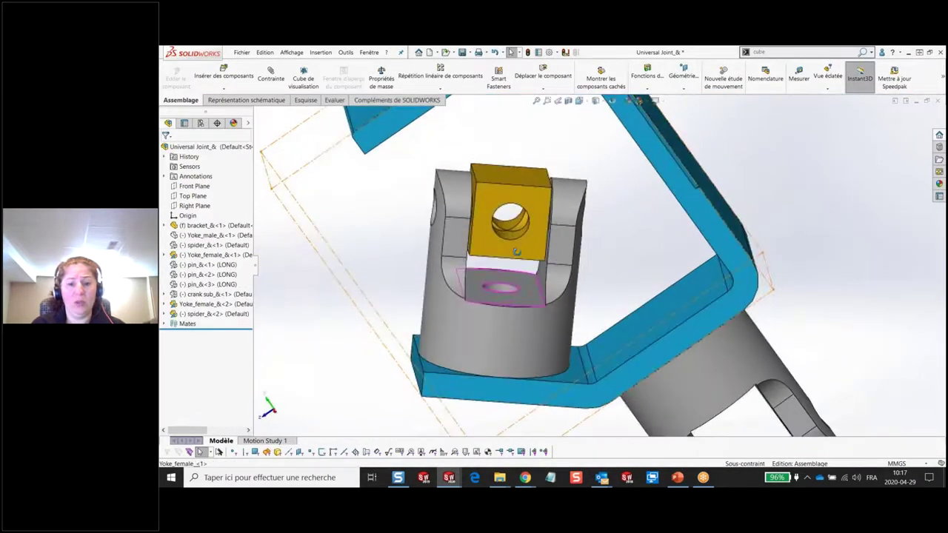
click(717, 382)
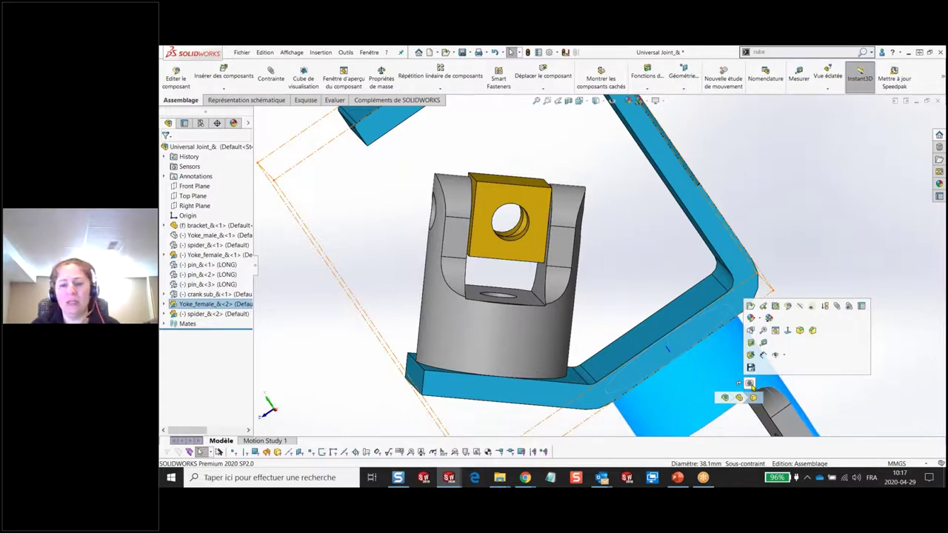
click(777, 205)
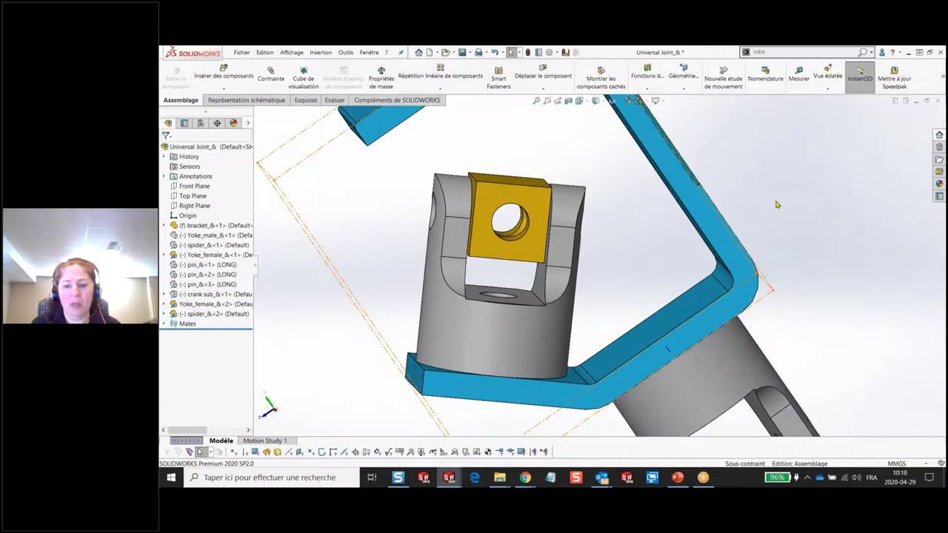
click(677, 477)
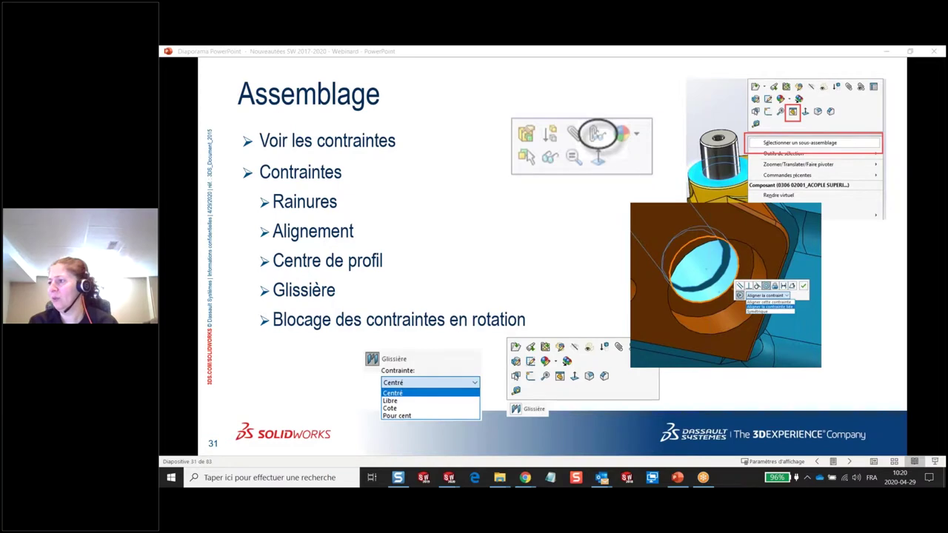
- Cancel the GoTo Opener prompt, close the GoToMeeting tab, and minimise Chrome
key(alt+Tab)
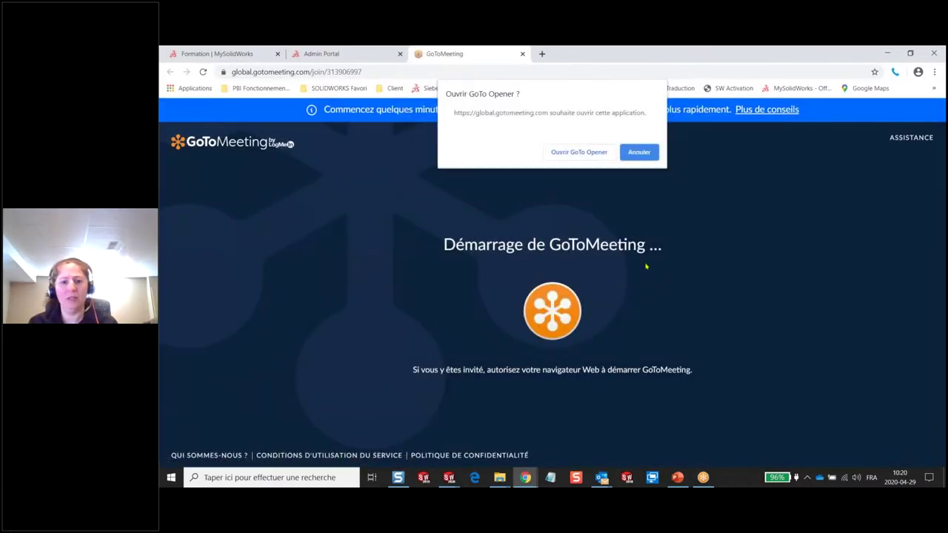
click(639, 152)
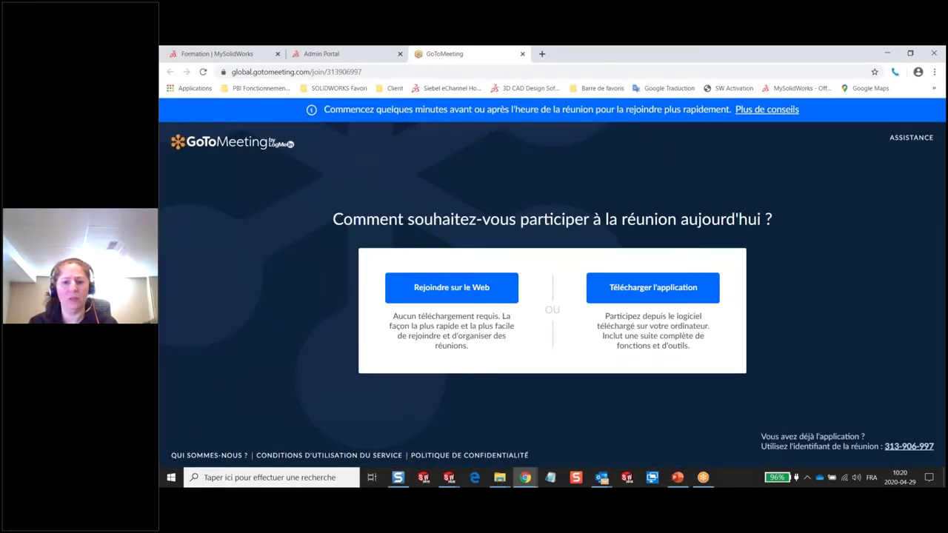
click(522, 54)
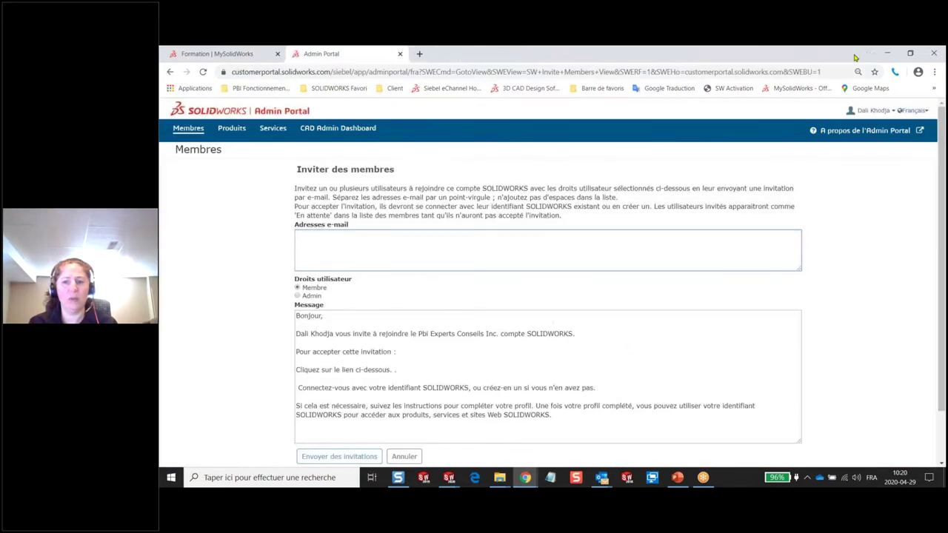
click(886, 54)
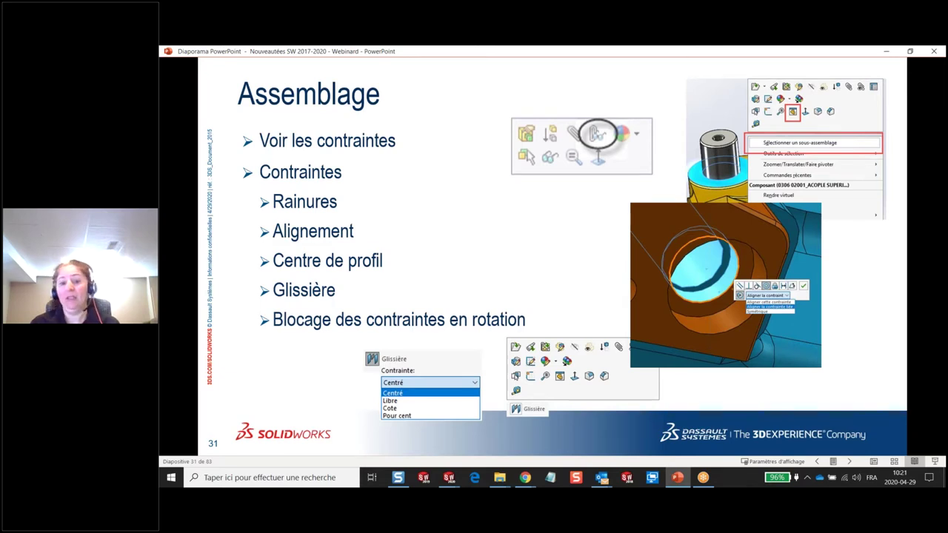
- Open File Explorer and browse the Bureau folder in the navigation pane
click(501, 477)
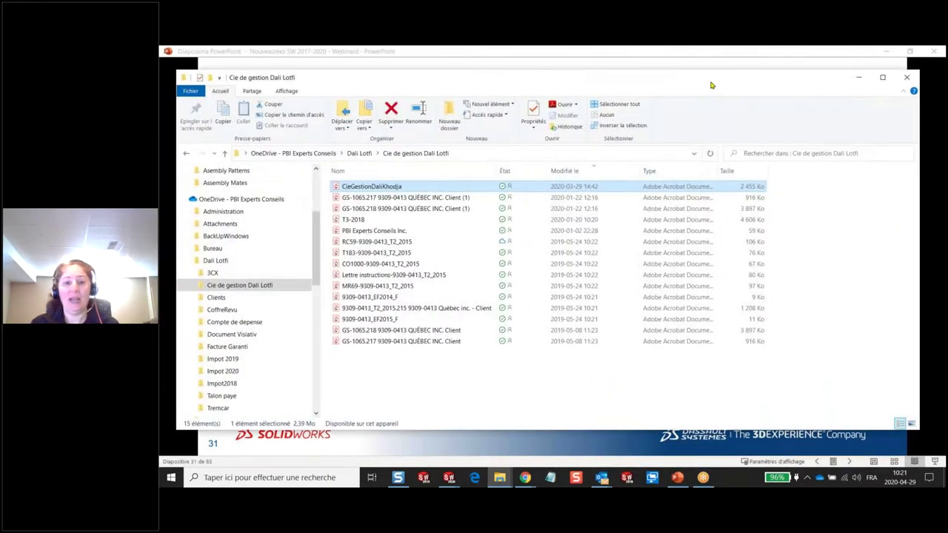
click(234, 253)
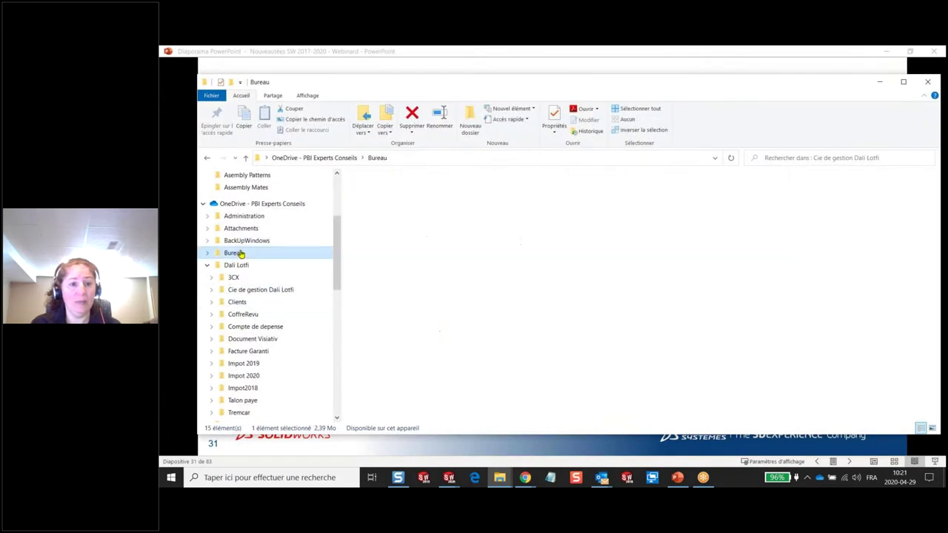
click(210, 265)
scroll(281, 296, down, 1)
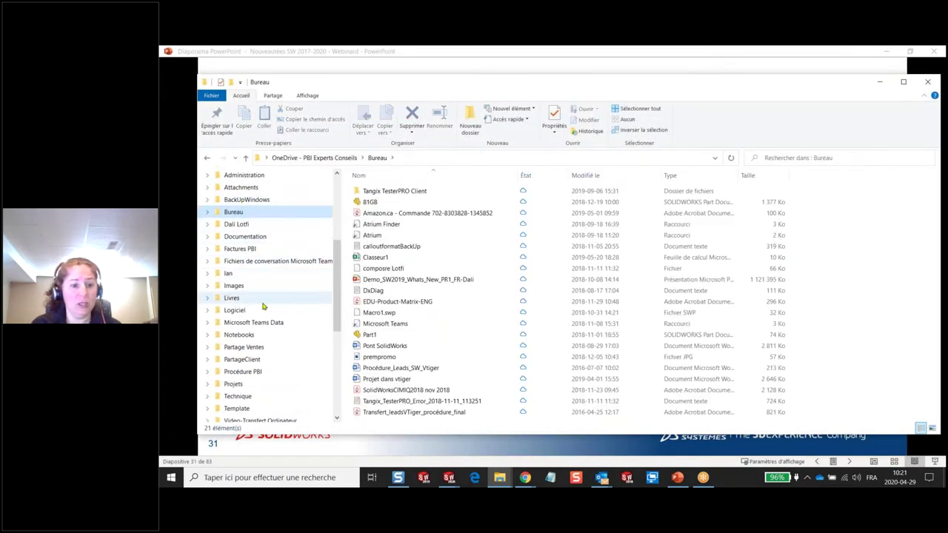
scroll(311, 311, down, 2)
scroll(326, 317, down, 2)
scroll(317, 326, down, 2)
- On Windows (C:), peek into SOLIDWORKS Template, then open SOLIDWORKS Training Files
click(244, 391)
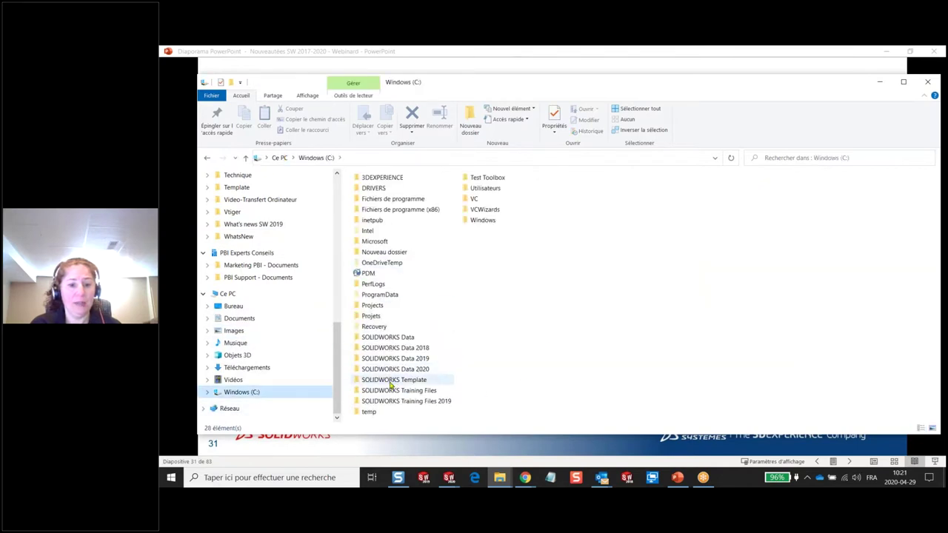
double_click(392, 379)
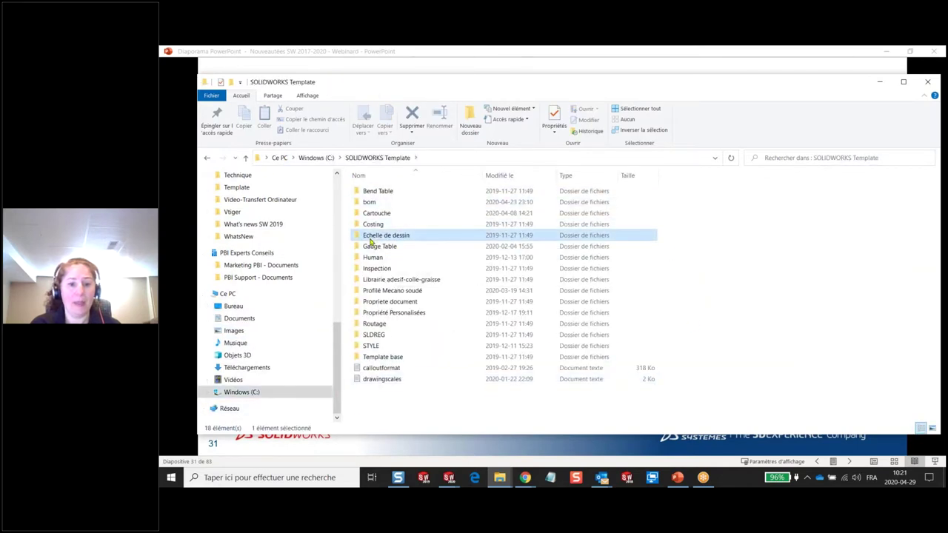
double_click(392, 235)
click(394, 159)
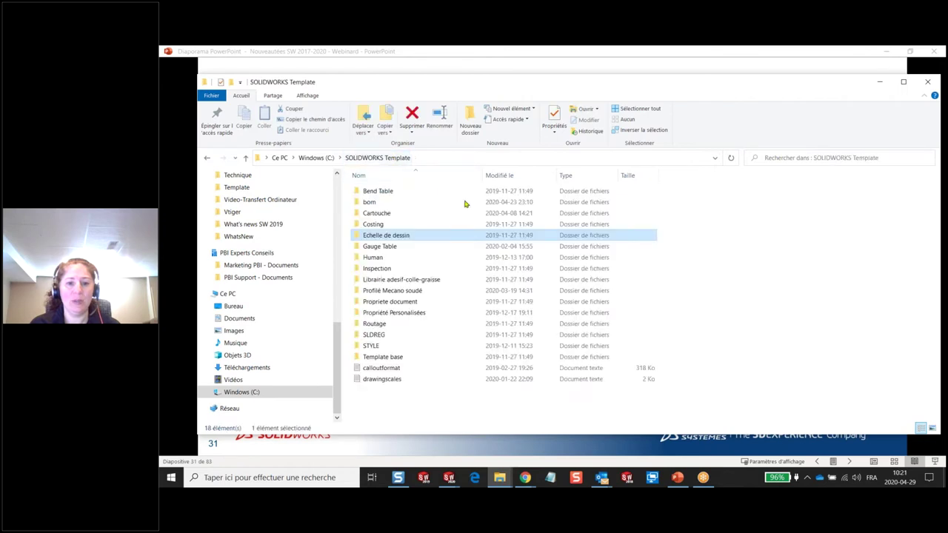
click(316, 158)
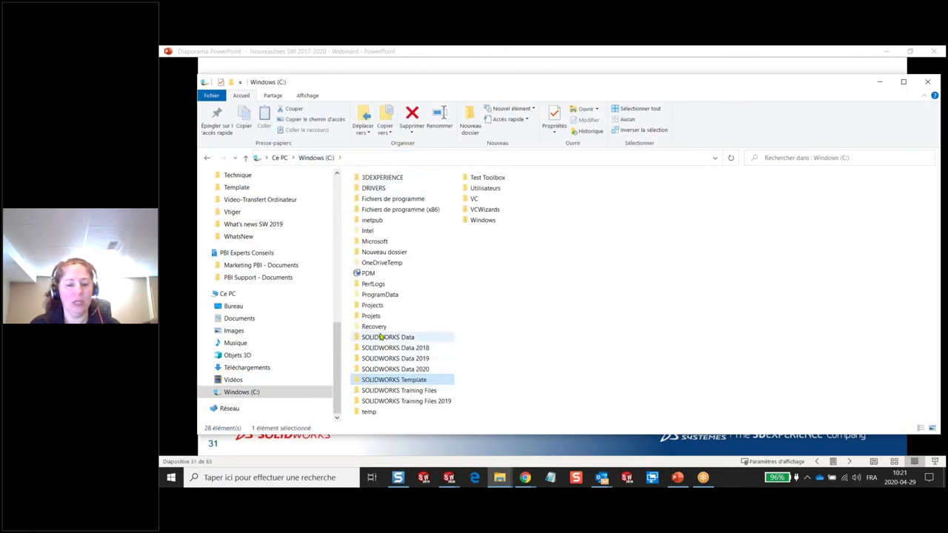
double_click(392, 391)
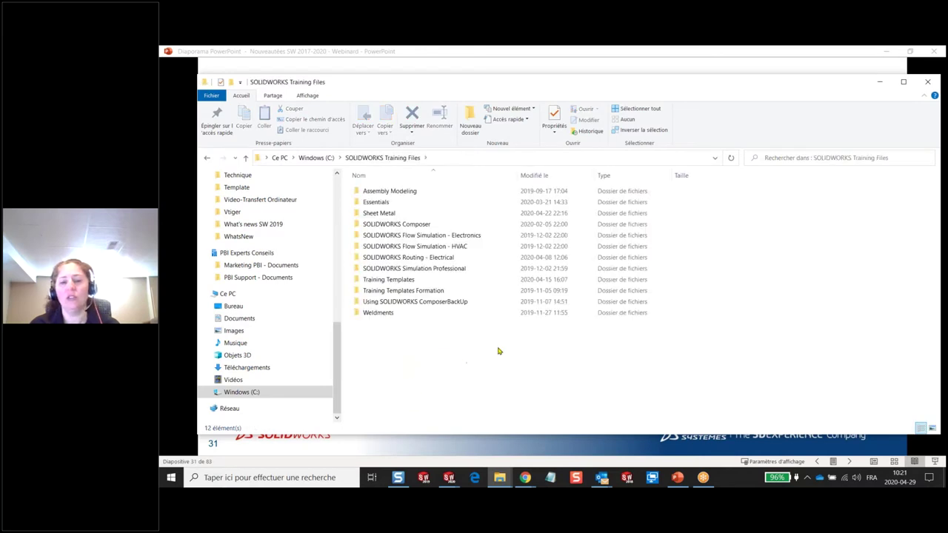